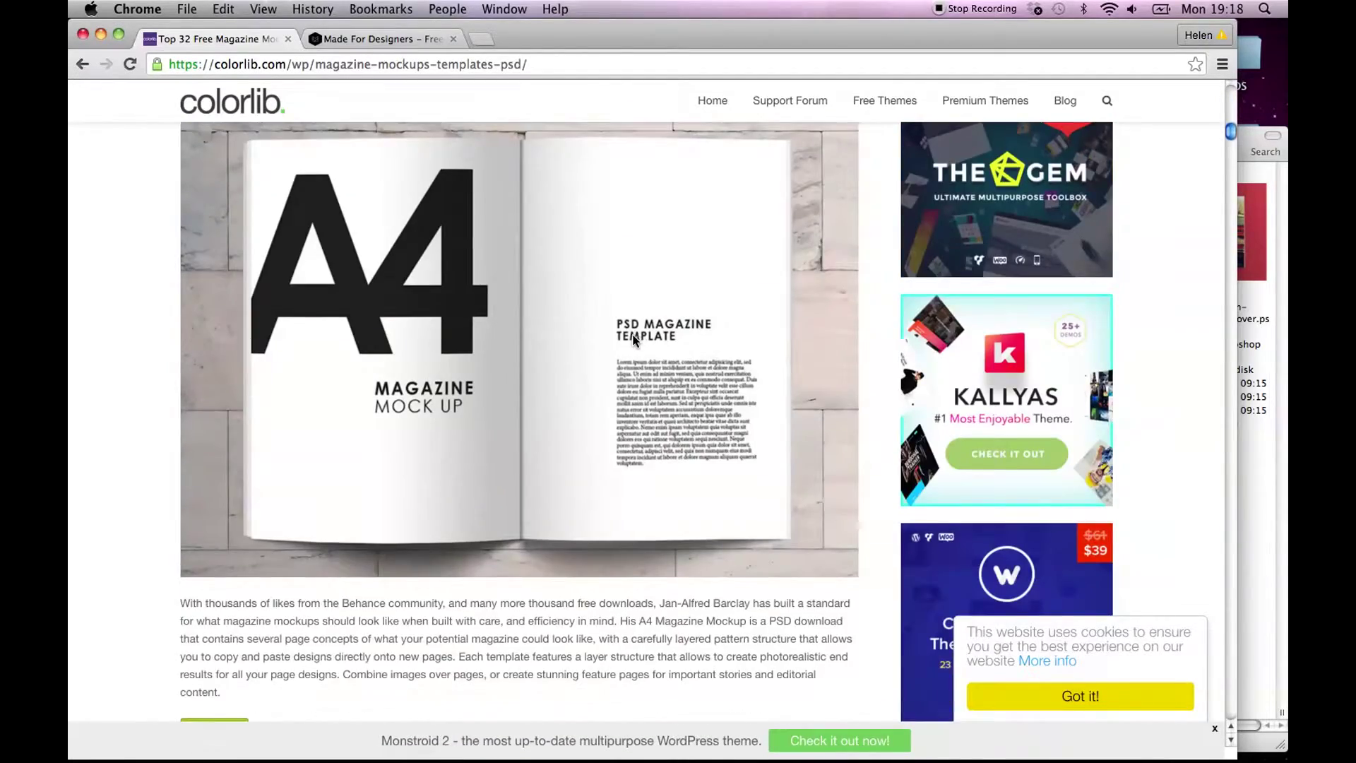
Examine the free magazine mockups on the colorlib page, down to the Magazine + Cover mockup.
{"action": "scroll", "coordinate": [638, 335], "scroll_direction": "down", "scroll_amount": 8}
{"action": "scroll", "coordinate": [483, 428], "scroll_direction": "down", "scroll_amount": 3}
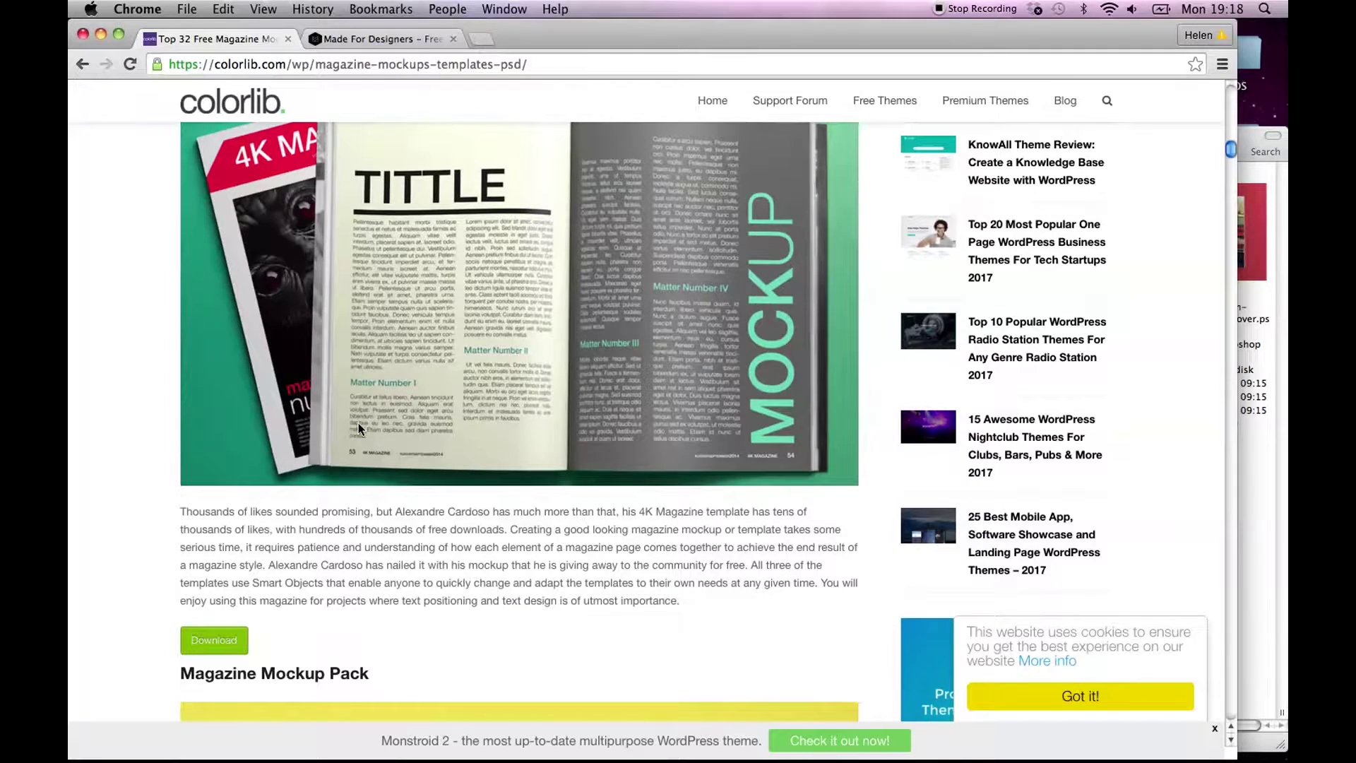
{"action": "scroll", "coordinate": [359, 423], "scroll_direction": "down", "scroll_amount": 12}
{"action": "scroll", "coordinate": [358, 427], "scroll_direction": "down", "scroll_amount": 10}
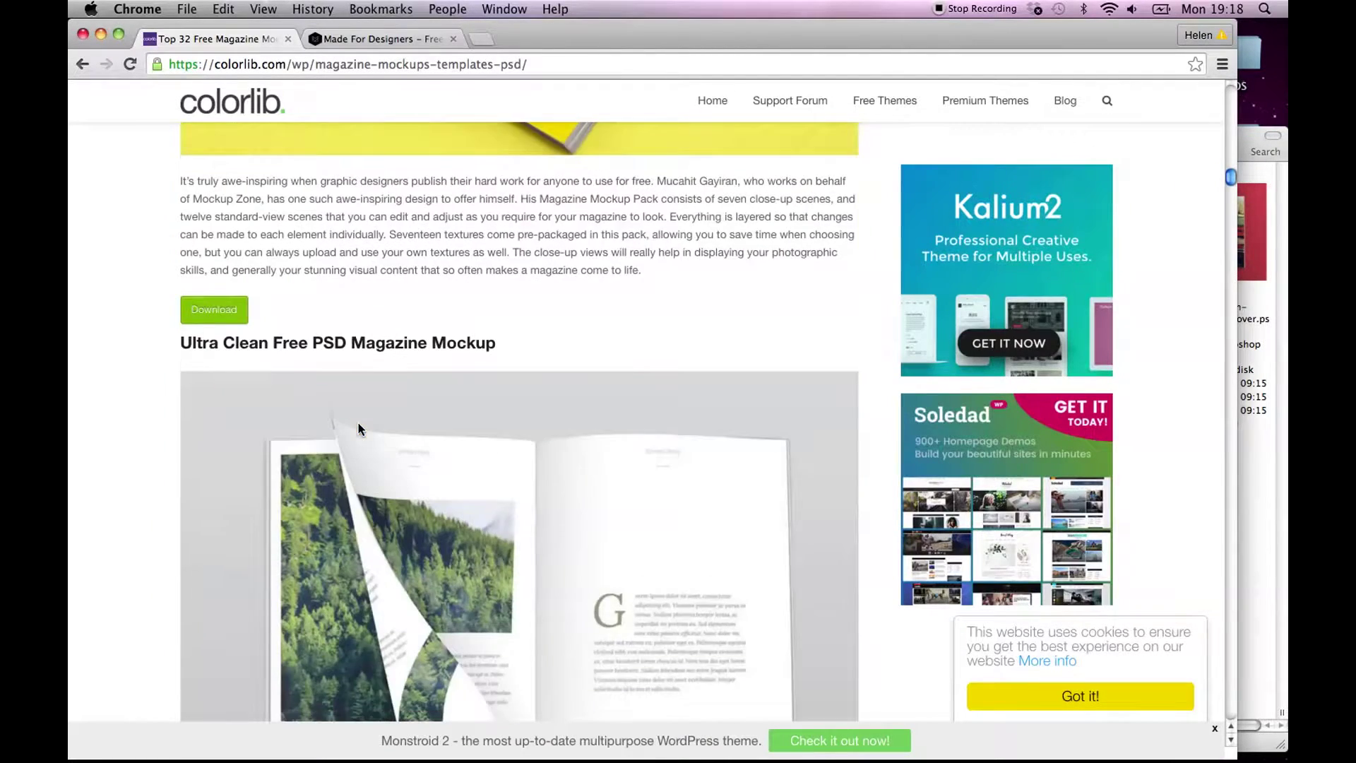
{"action": "scroll", "coordinate": [465, 540], "scroll_direction": "down", "scroll_amount": 15}
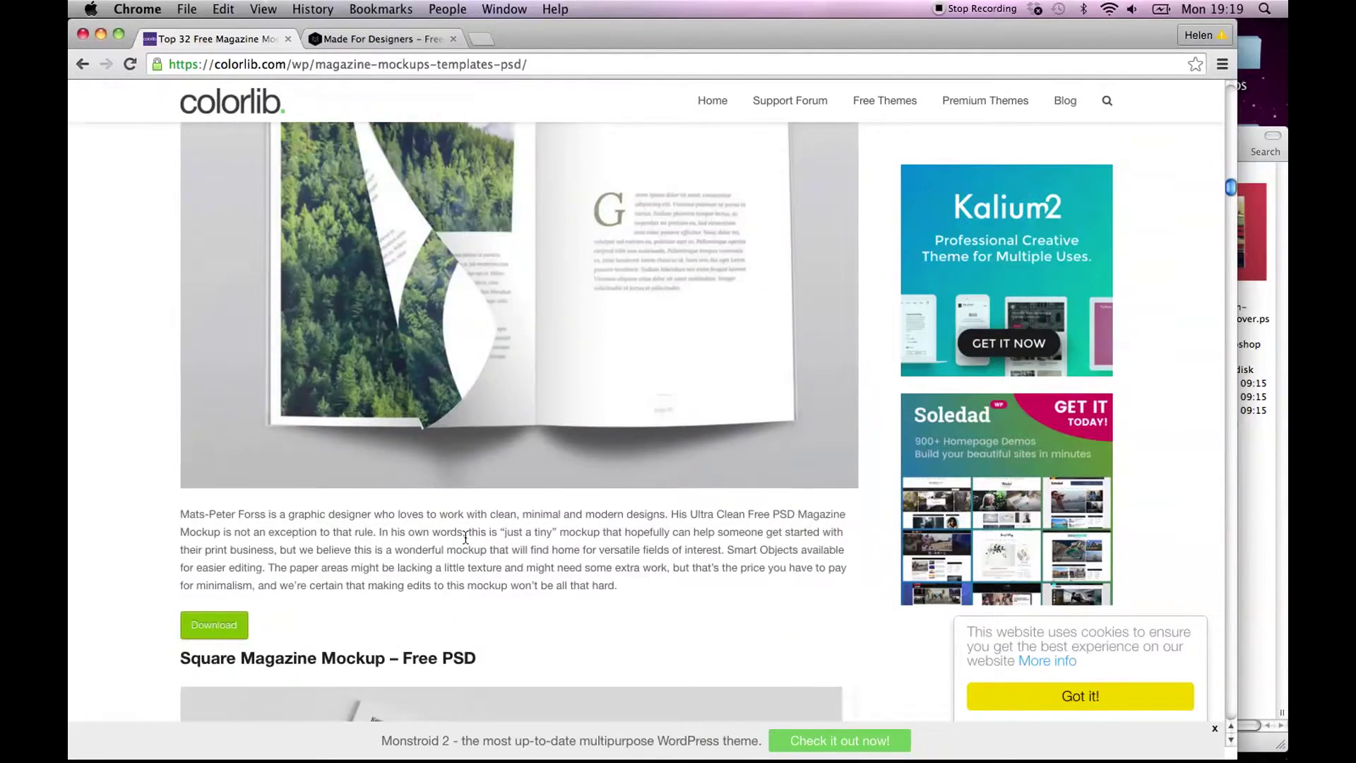
{"action": "scroll", "coordinate": [459, 332], "scroll_direction": "down", "scroll_amount": 15}
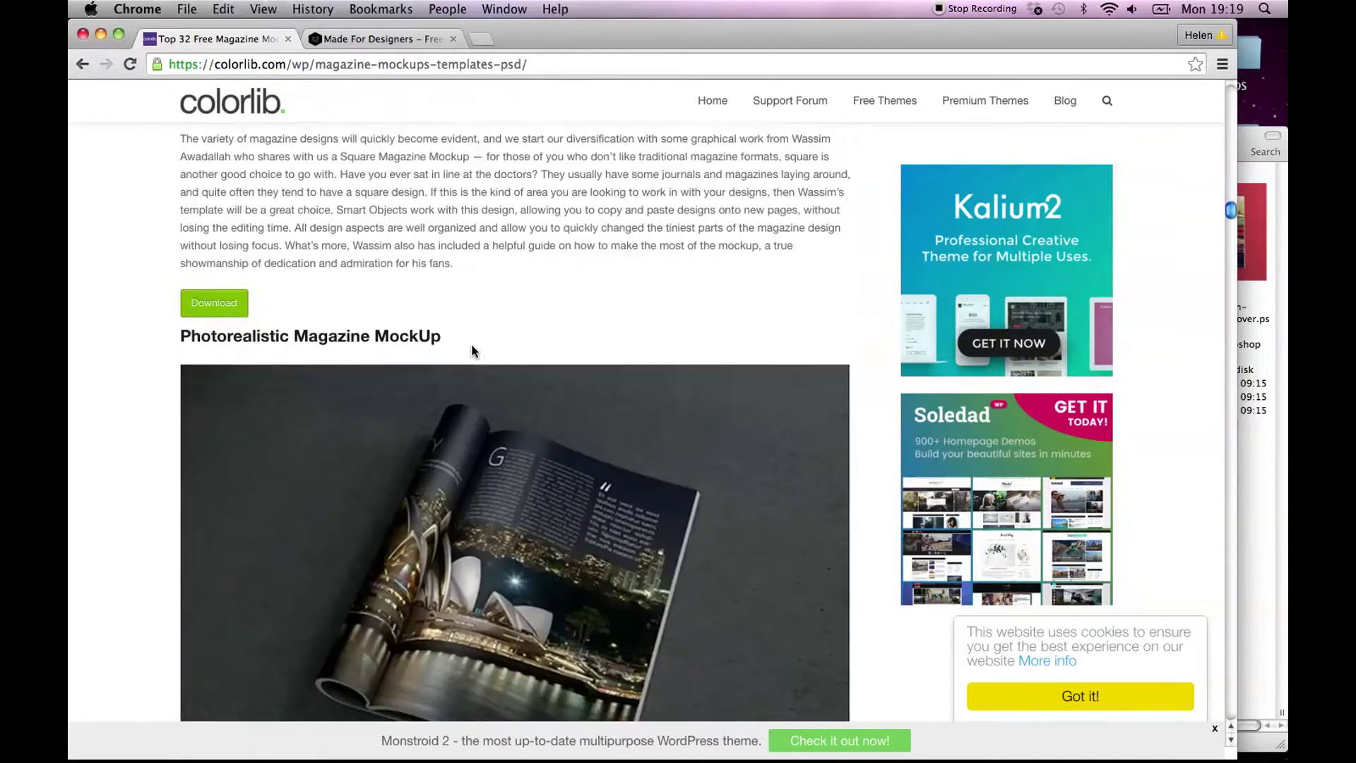
{"action": "scroll", "coordinate": [470, 349], "scroll_direction": "down", "scroll_amount": 20}
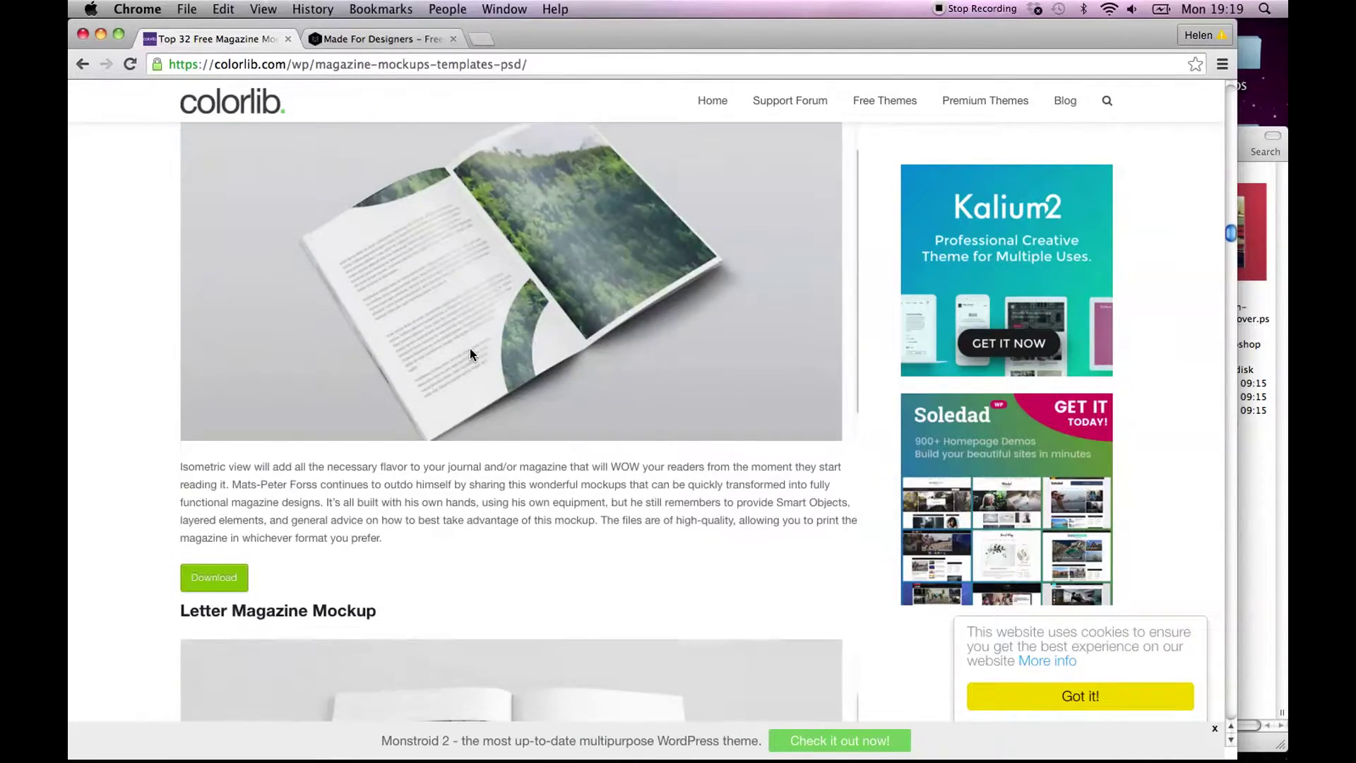
{"action": "scroll", "coordinate": [471, 354], "scroll_direction": "down", "scroll_amount": 20}
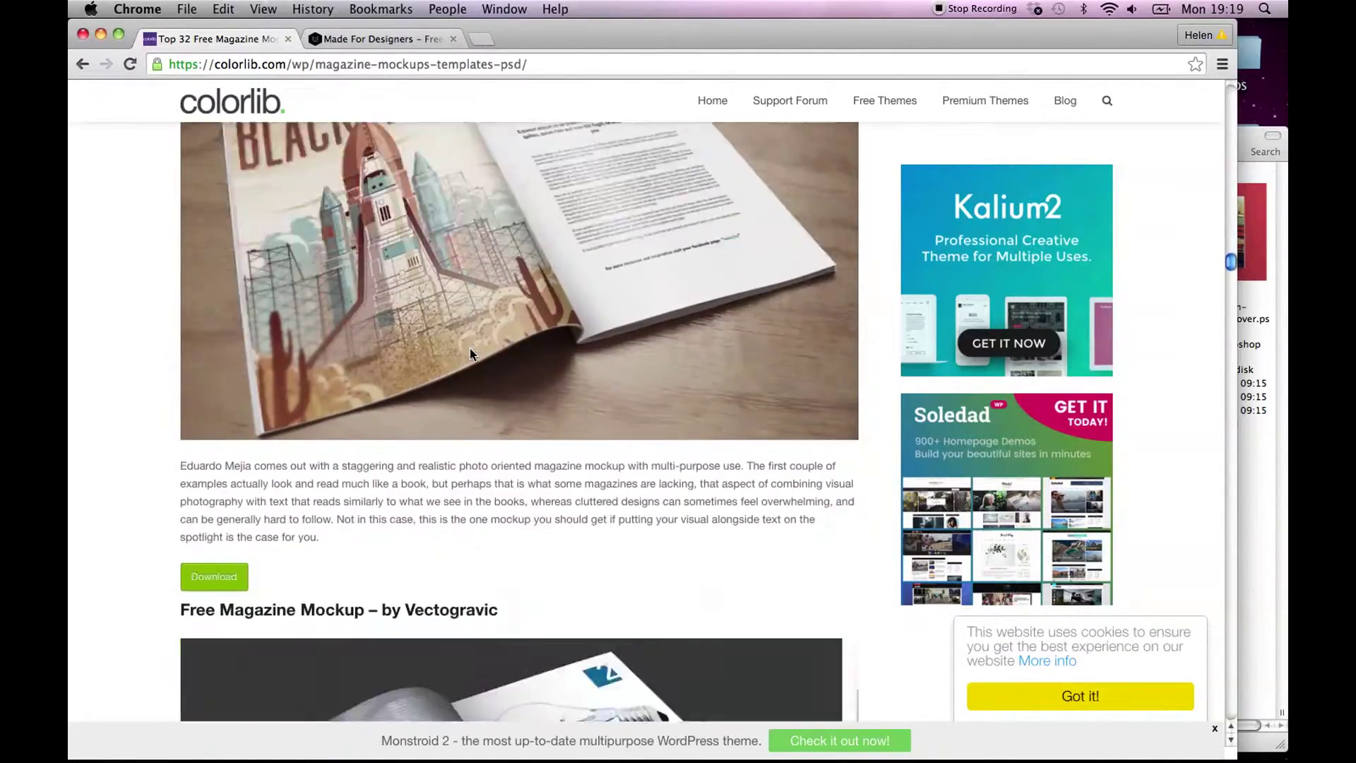
{"action": "scroll", "coordinate": [472, 353], "scroll_direction": "down", "scroll_amount": 4}
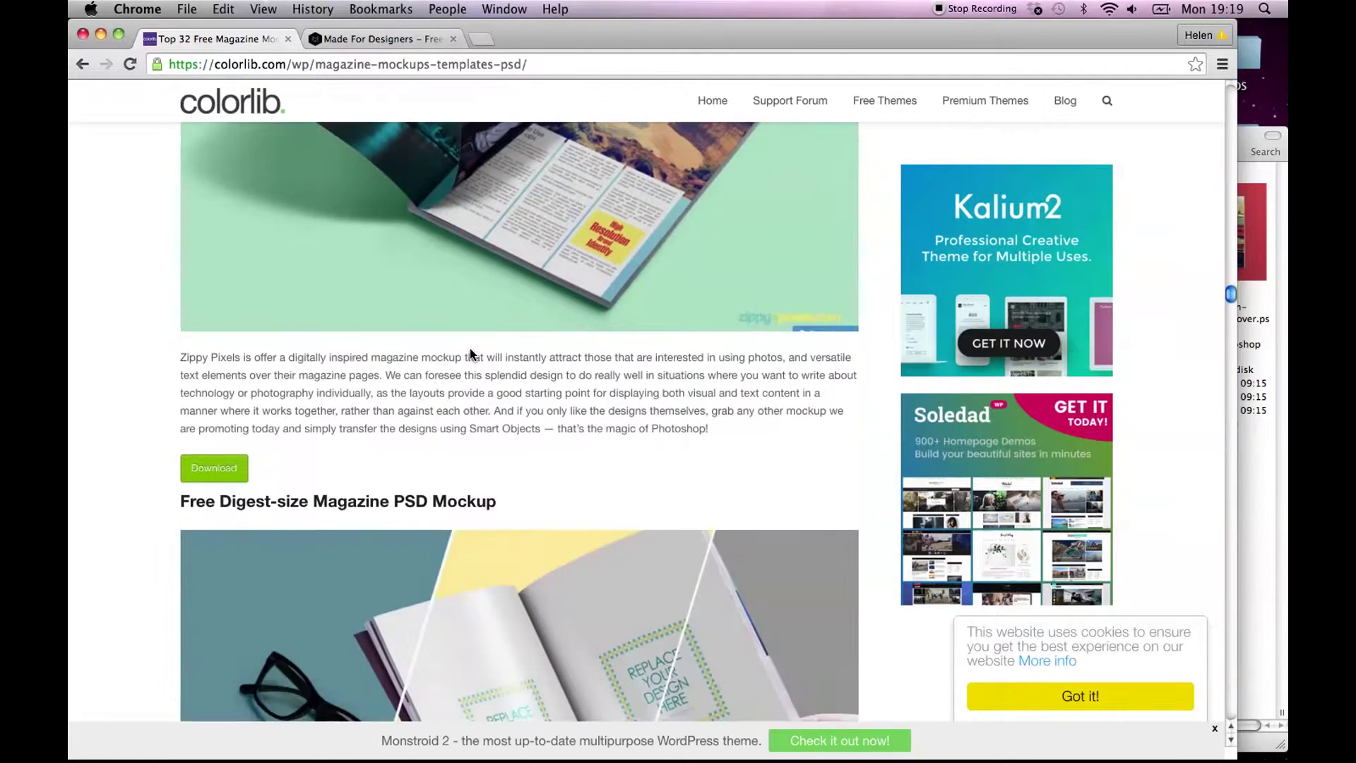
{"action": "scroll", "coordinate": [470, 354], "scroll_direction": "down", "scroll_amount": 3}
{"action": "scroll", "coordinate": [470, 354], "scroll_direction": "down", "scroll_amount": 3}
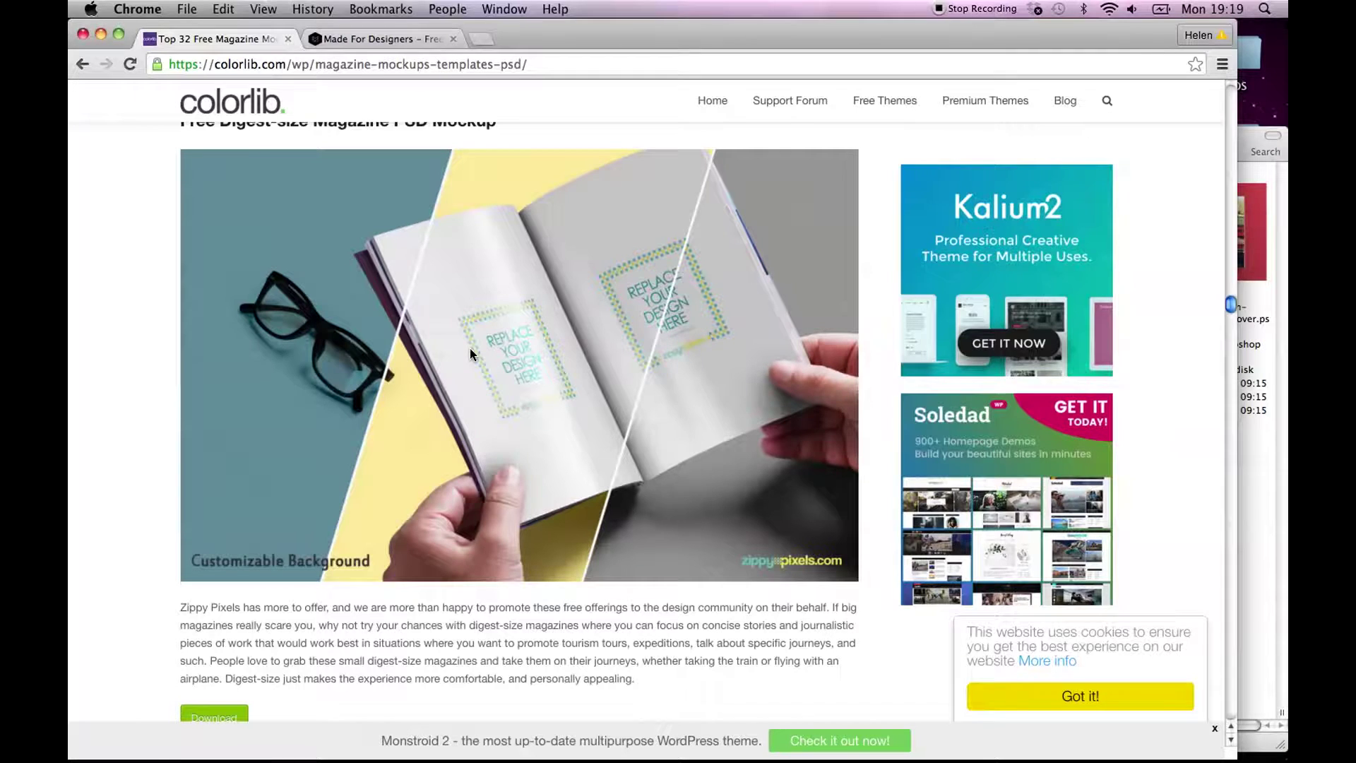
{"action": "scroll", "coordinate": [470, 354], "scroll_direction": "down", "scroll_amount": 8}
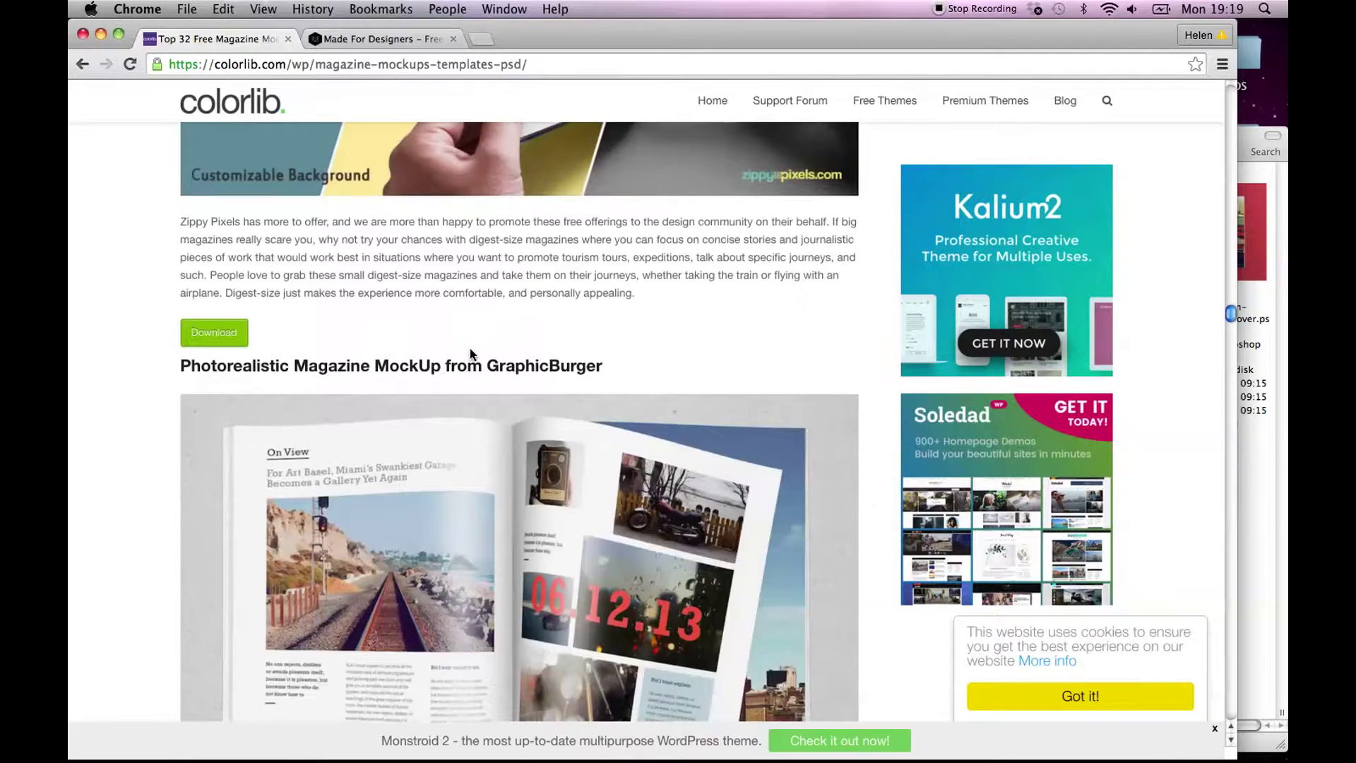
{"action": "scroll", "coordinate": [470, 353], "scroll_direction": "down", "scroll_amount": 2}
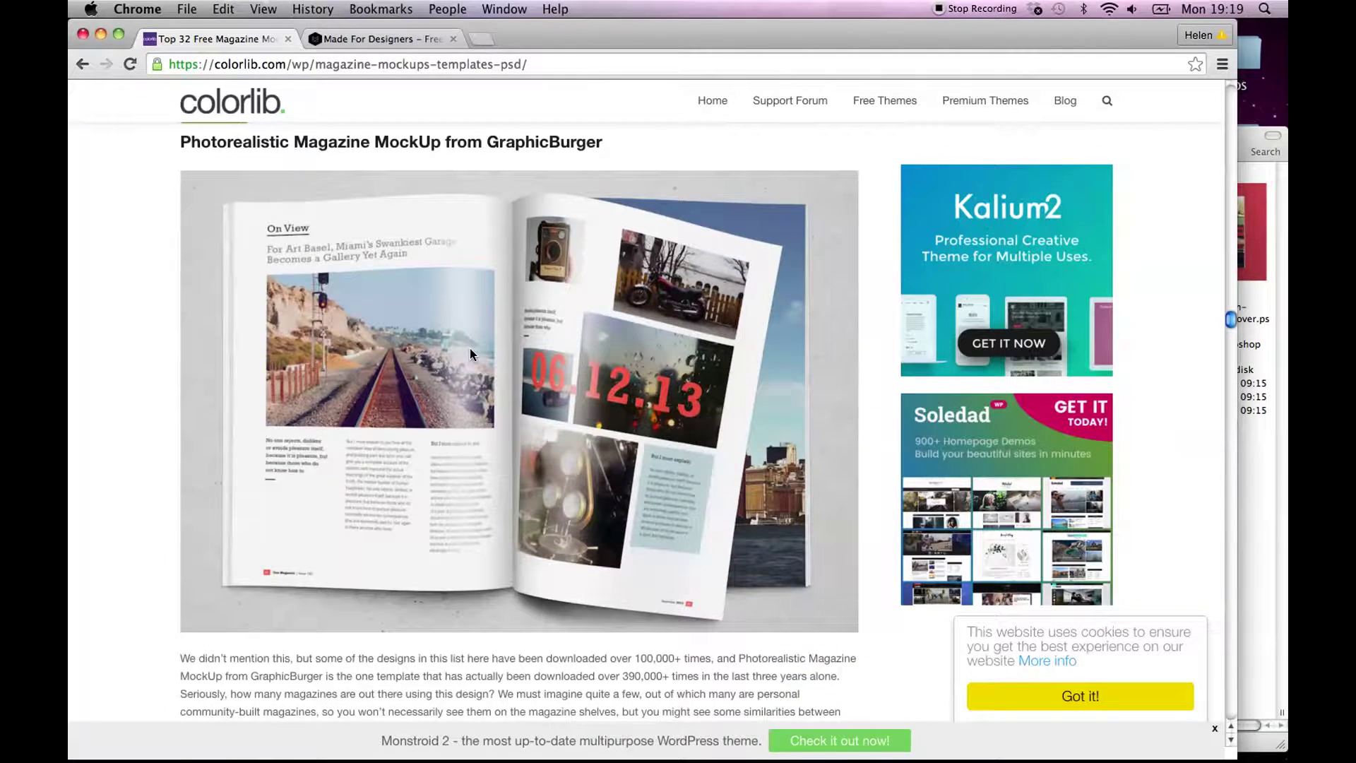
{"action": "scroll", "coordinate": [471, 353], "scroll_direction": "down", "scroll_amount": 4}
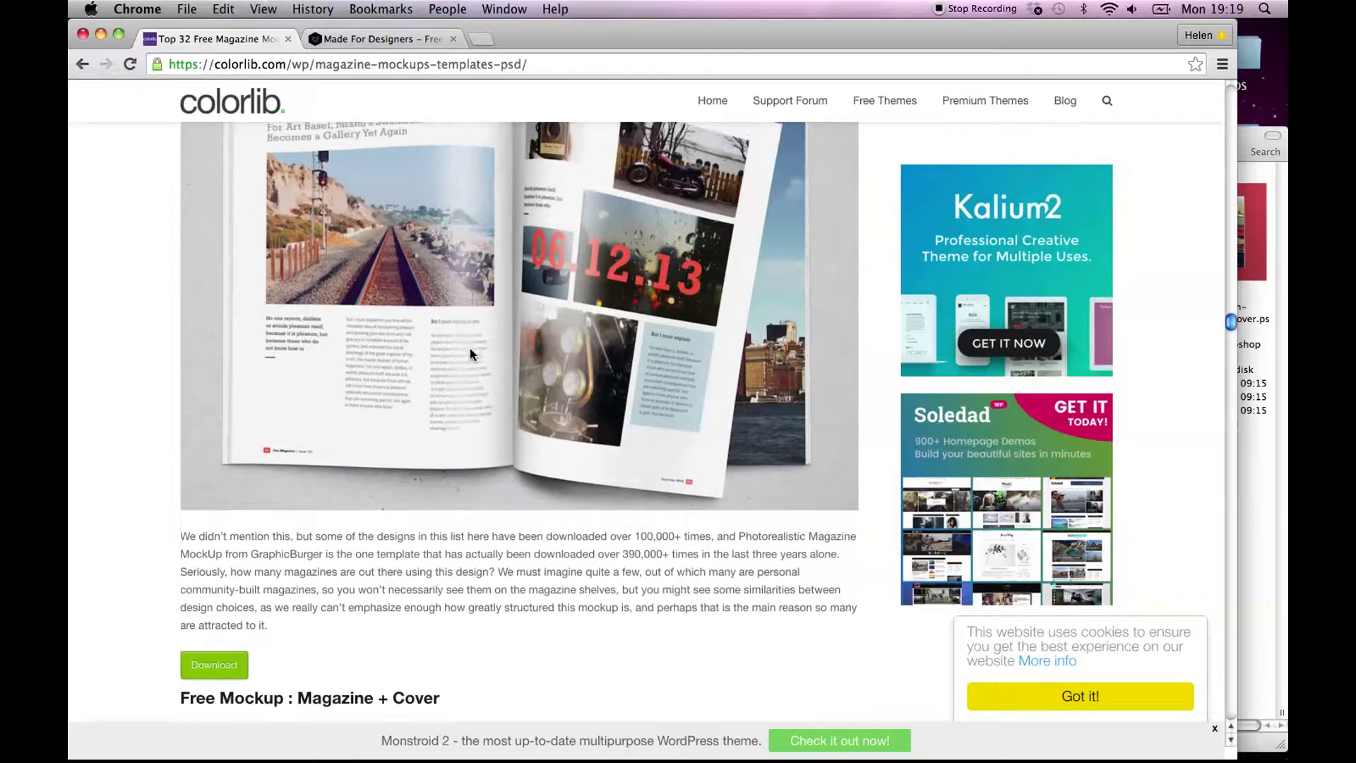
{"action": "scroll", "coordinate": [469, 349], "scroll_direction": "down", "scroll_amount": 7}
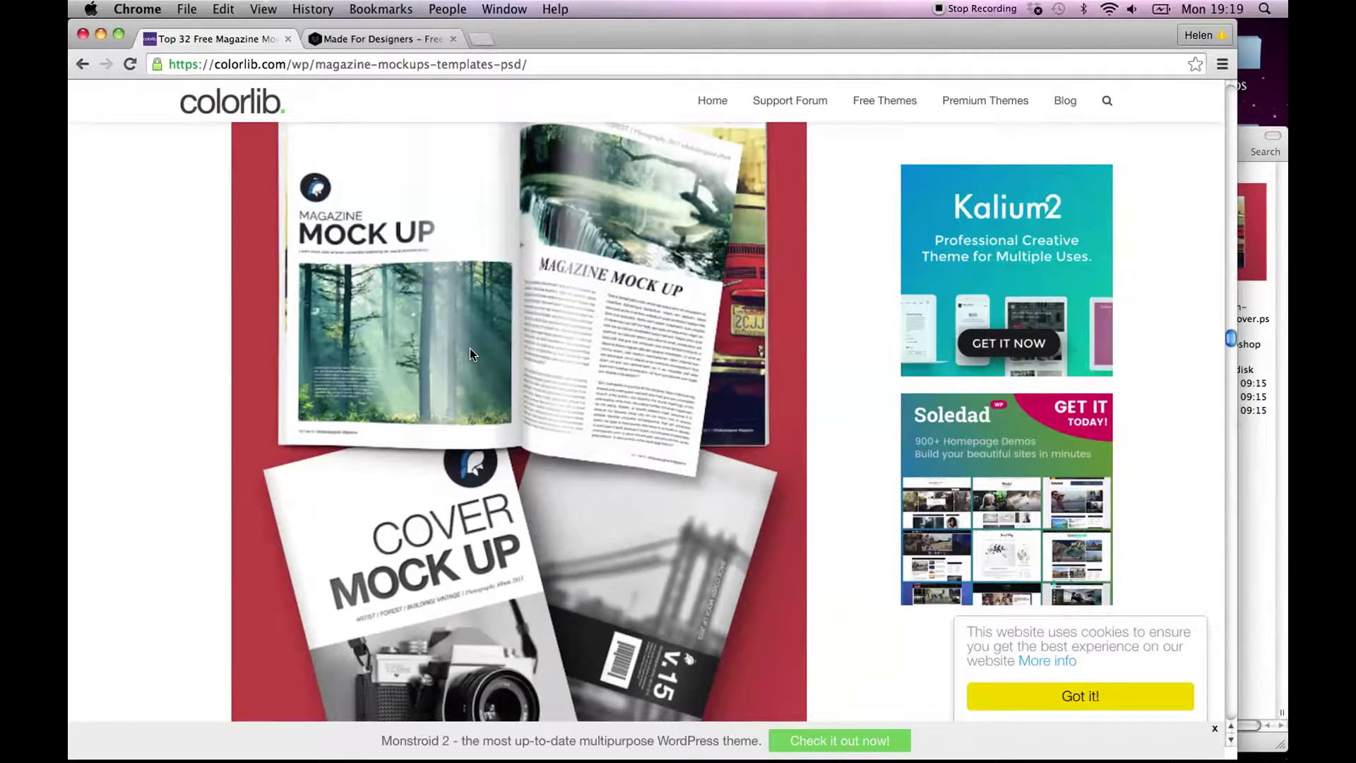
Examine the remaining free mockups from Magazine + Cover to the Premium Magazine Mockups and Templates section.
{"action": "scroll", "coordinate": [470, 349], "scroll_direction": "down", "scroll_amount": 1}
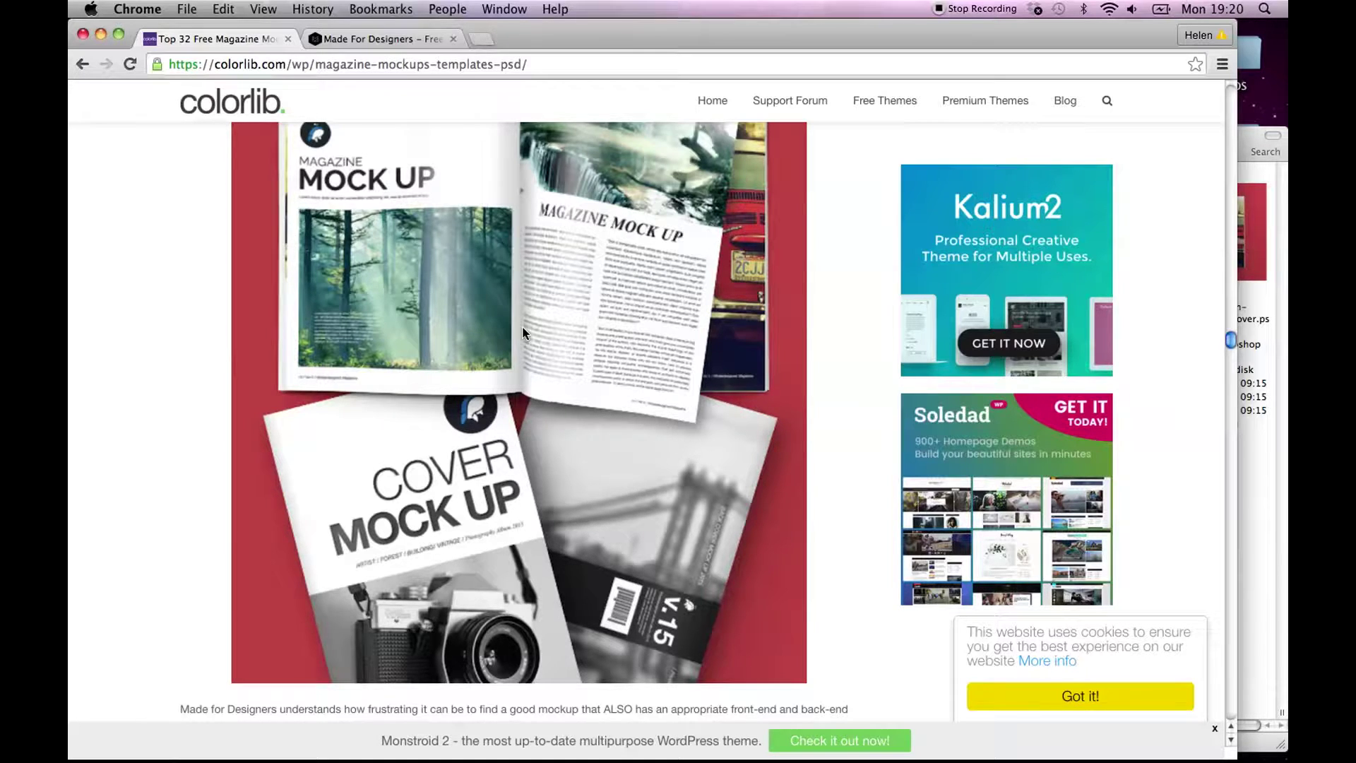
{"action": "scroll", "coordinate": [523, 332], "scroll_direction": "down", "scroll_amount": 8}
{"action": "scroll", "coordinate": [523, 332], "scroll_direction": "down", "scroll_amount": 12}
{"action": "scroll", "coordinate": [523, 332], "scroll_direction": "down", "scroll_amount": 8}
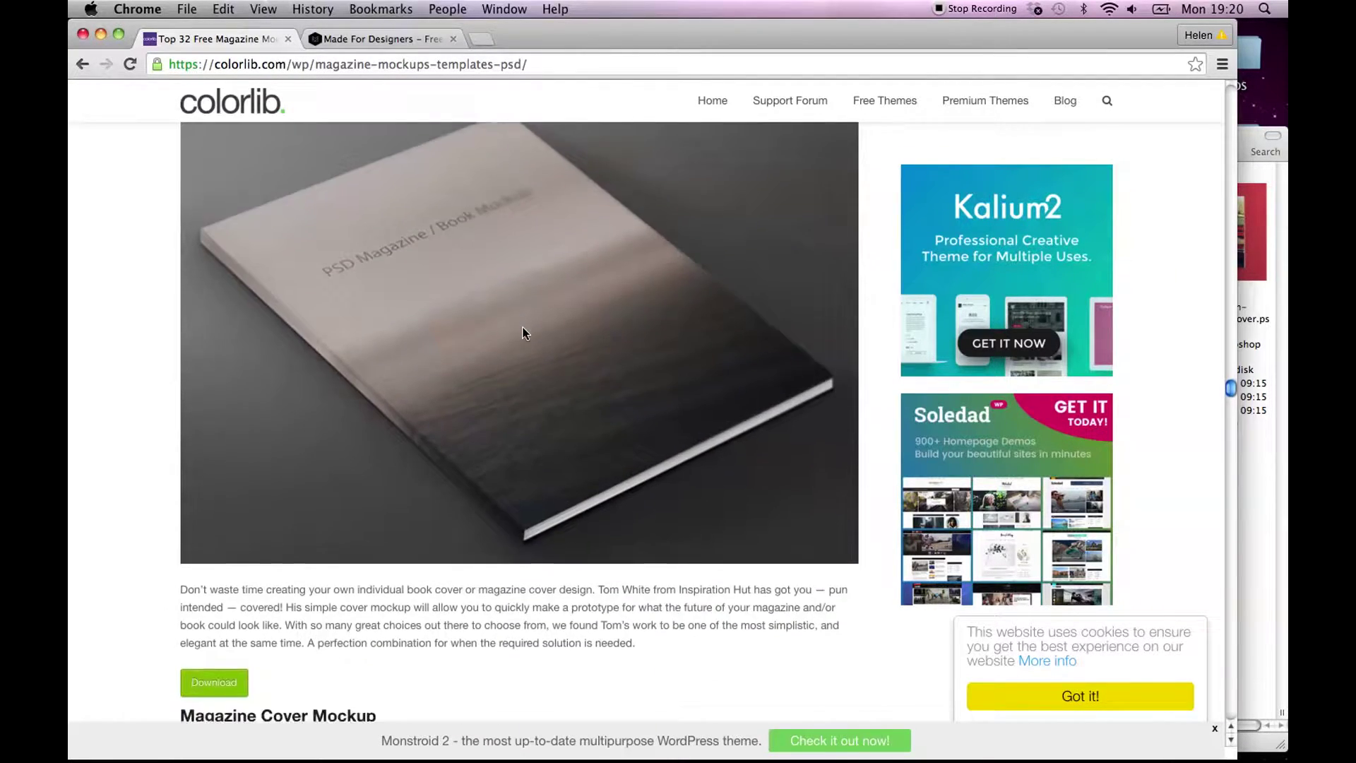
{"action": "scroll", "coordinate": [522, 332], "scroll_direction": "down", "scroll_amount": 12}
{"action": "scroll", "coordinate": [525, 332], "scroll_direction": "down", "scroll_amount": 10}
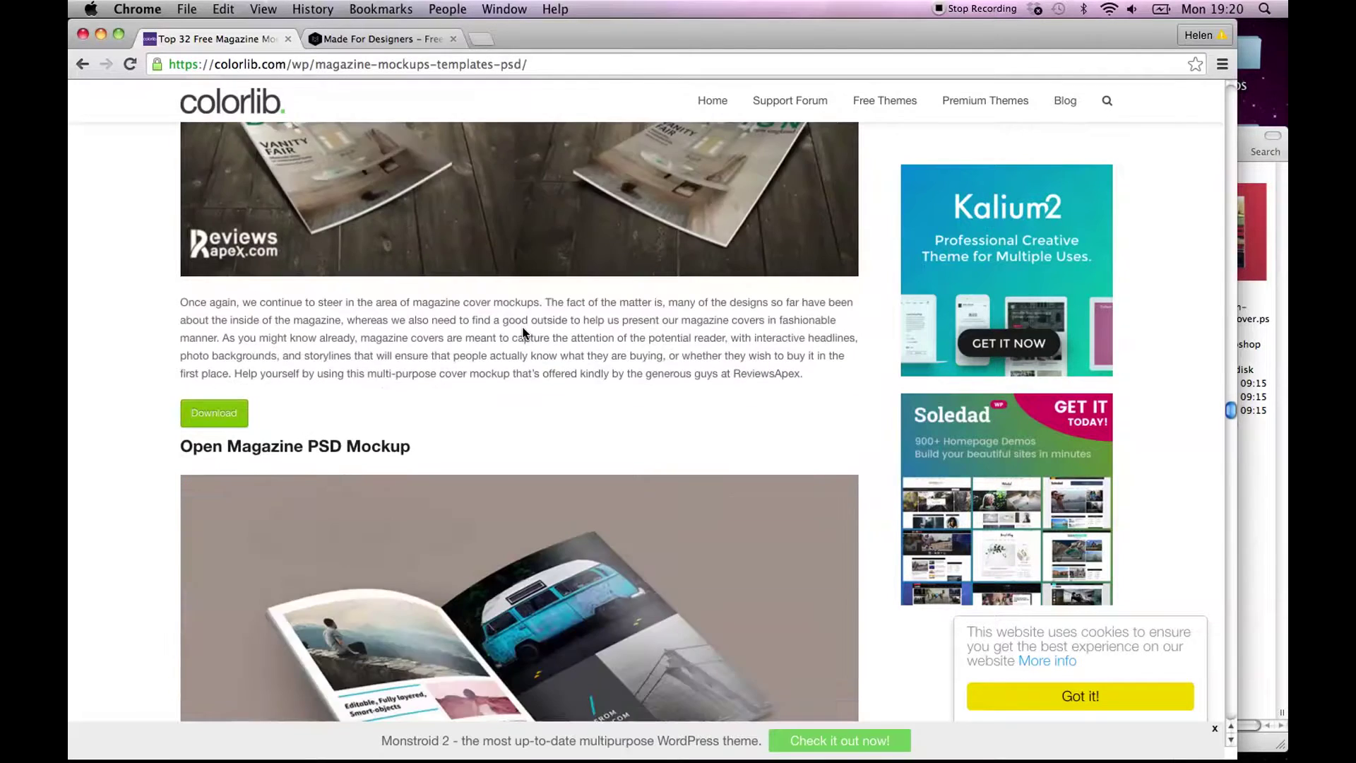
{"action": "scroll", "coordinate": [526, 332], "scroll_direction": "down", "scroll_amount": 6}
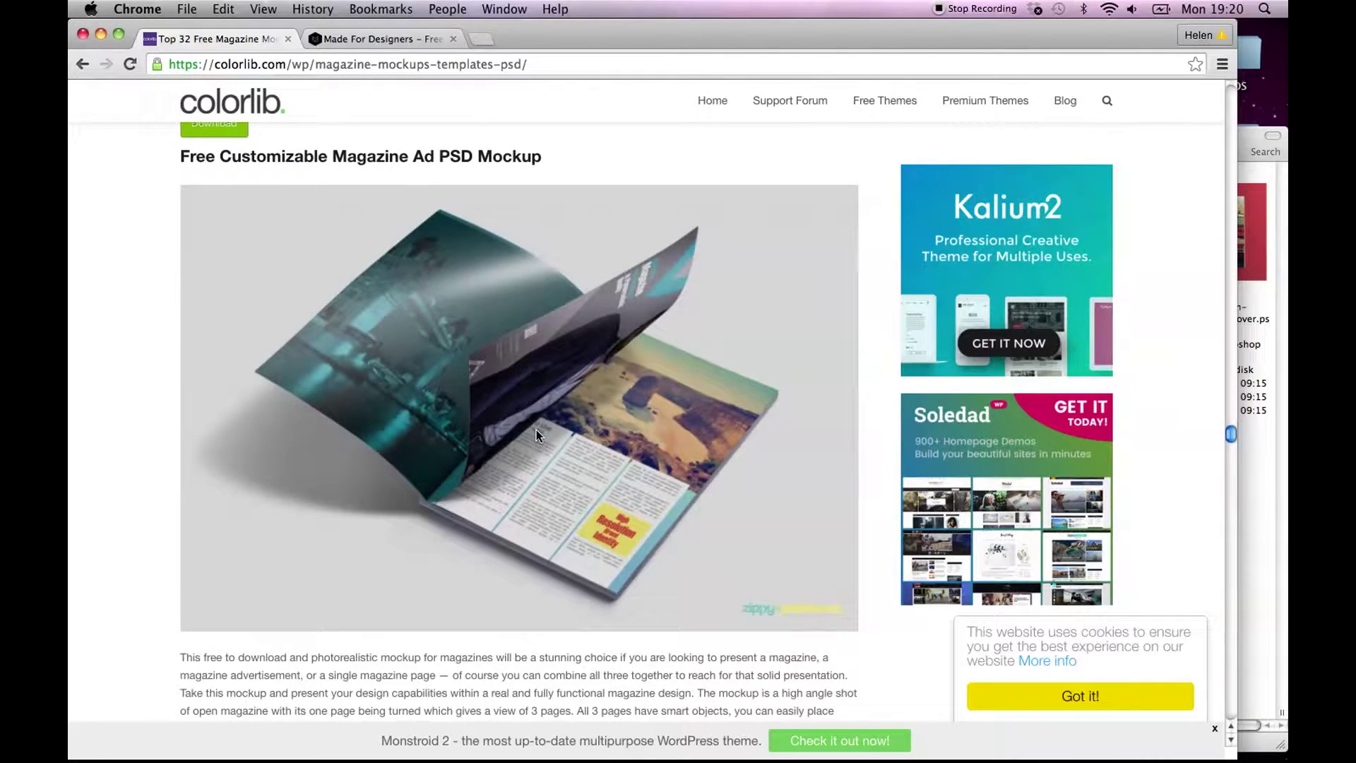
{"action": "scroll", "coordinate": [536, 431], "scroll_direction": "down", "scroll_amount": 5}
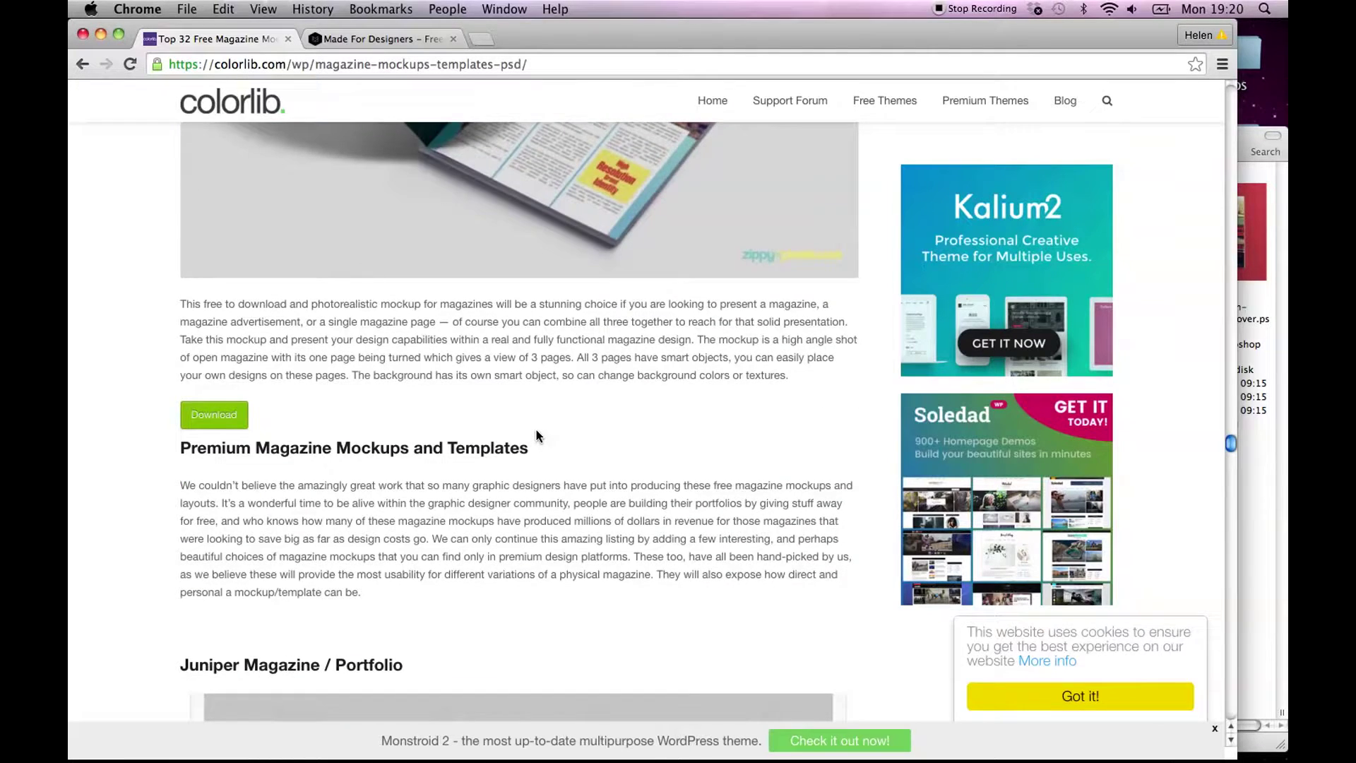
{"action": "scroll", "coordinate": [536, 432], "scroll_direction": "down", "scroll_amount": 7}
{"action": "scroll", "coordinate": [537, 432], "scroll_direction": "up", "scroll_amount": 6}
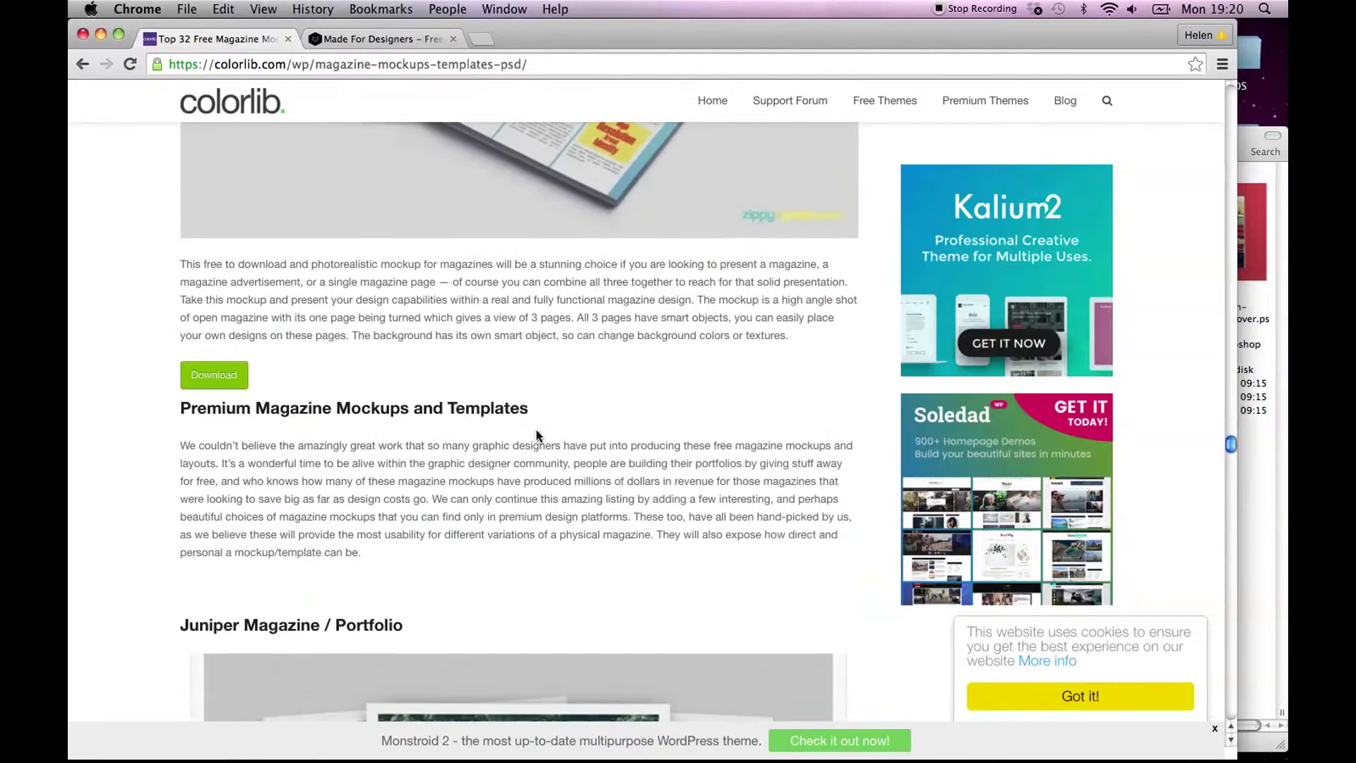
View the Made For Designers download page for the magazine and cover mockup, and switch to the mockup file in Photoshop.
{"action": "left_click", "coordinate": [380, 36]}
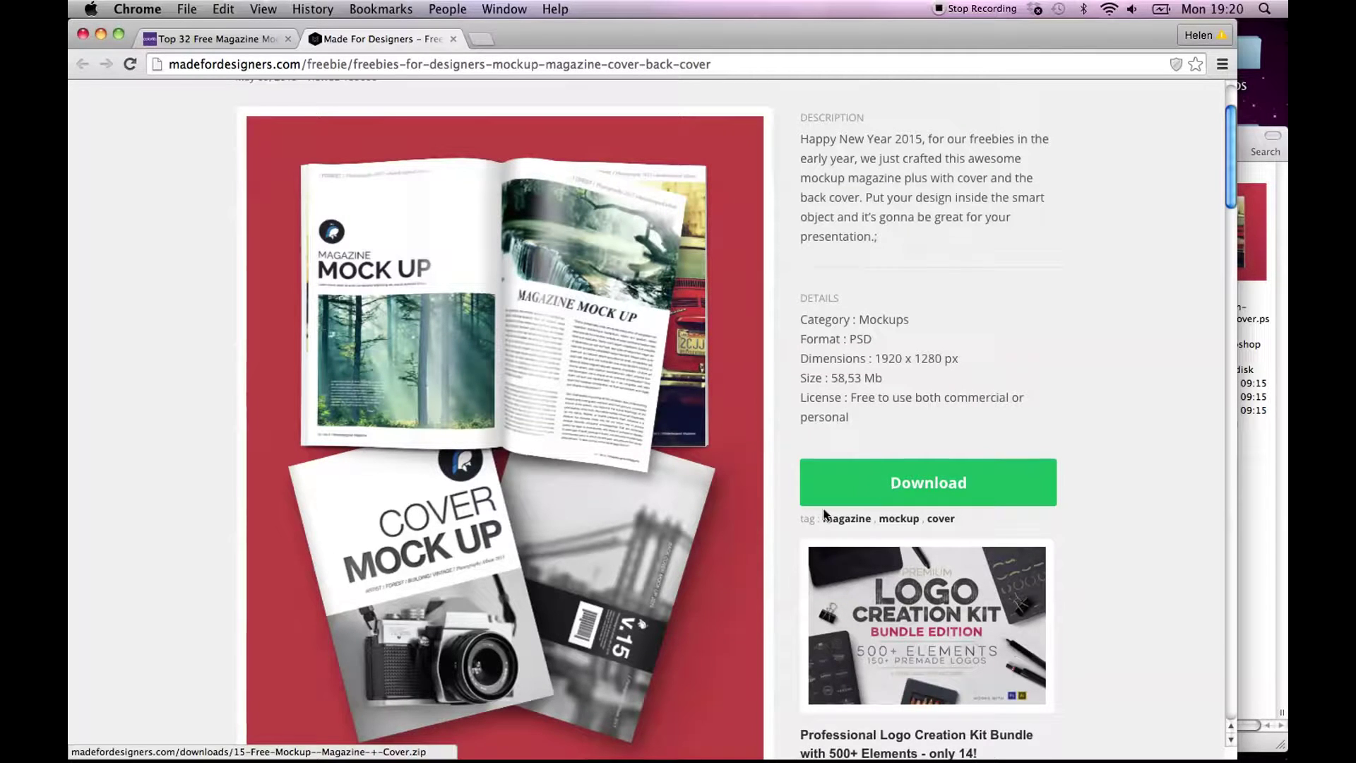
{"action": "left_click", "coordinate": [524, 749]}
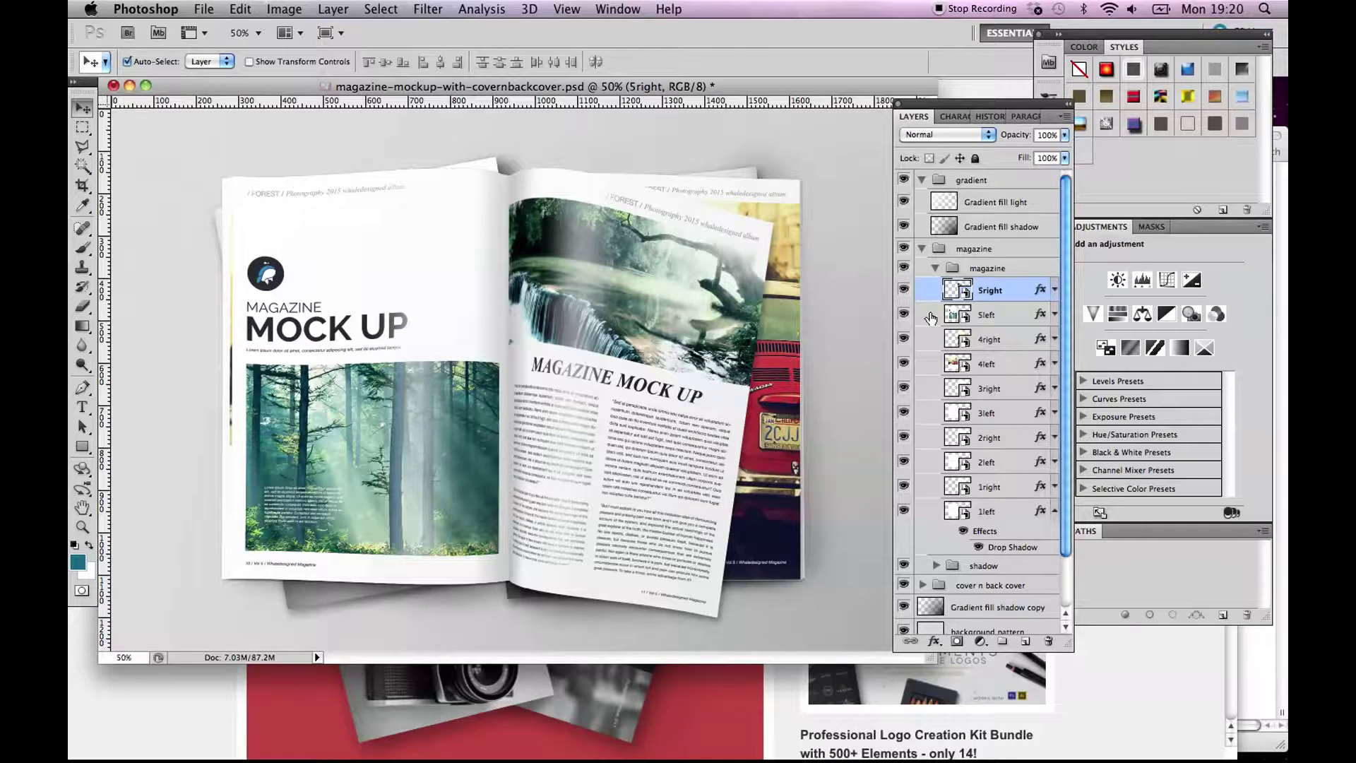
Collapse the inner magazine group and turn the gradient group off and on to preview its effect on the mockup.
{"action": "left_click", "coordinate": [934, 270]}
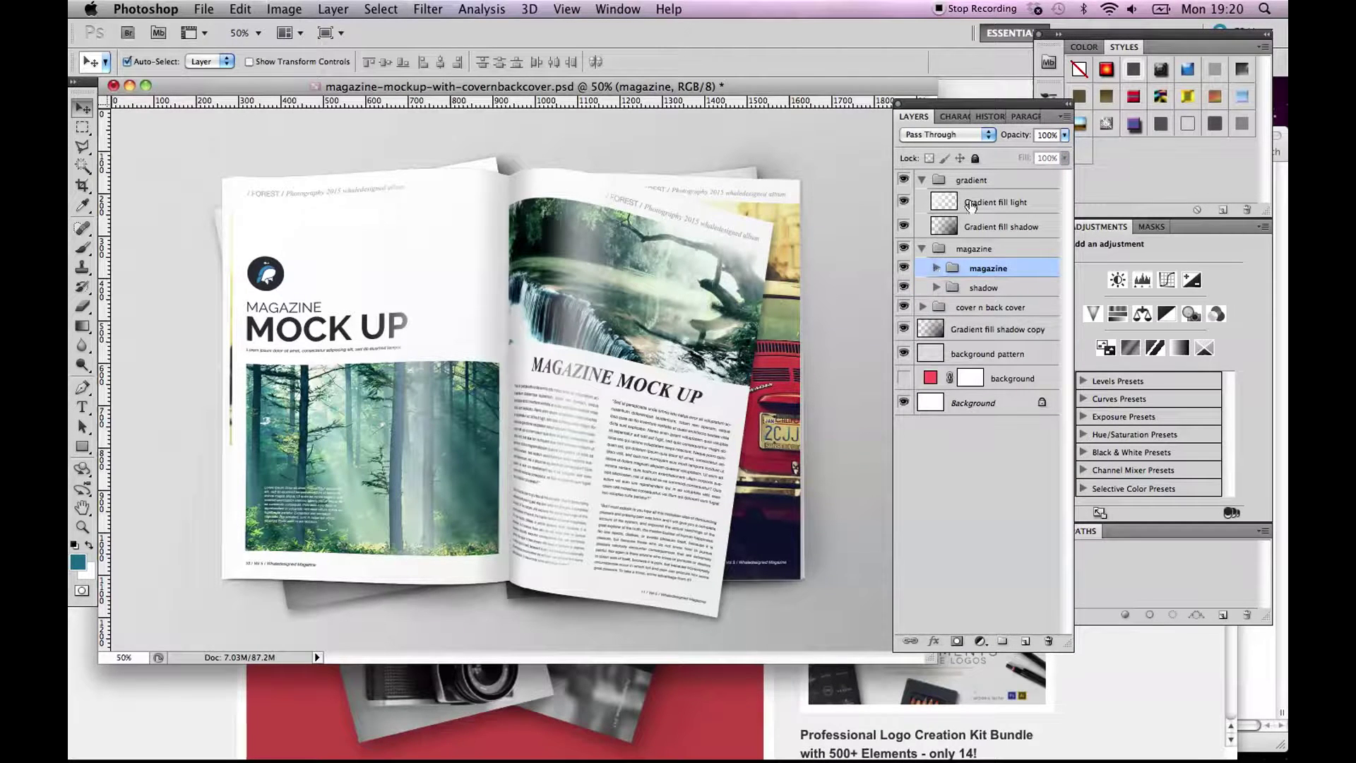
{"action": "left_click", "coordinate": [905, 180]}
{"action": "left_click", "coordinate": [905, 180]}
{"action": "left_click", "coordinate": [905, 180]}
{"action": "left_click", "coordinate": [905, 181]}
{"action": "left_click_drag", "start_coordinate": [931, 103], "coordinate": [1003, 105]}
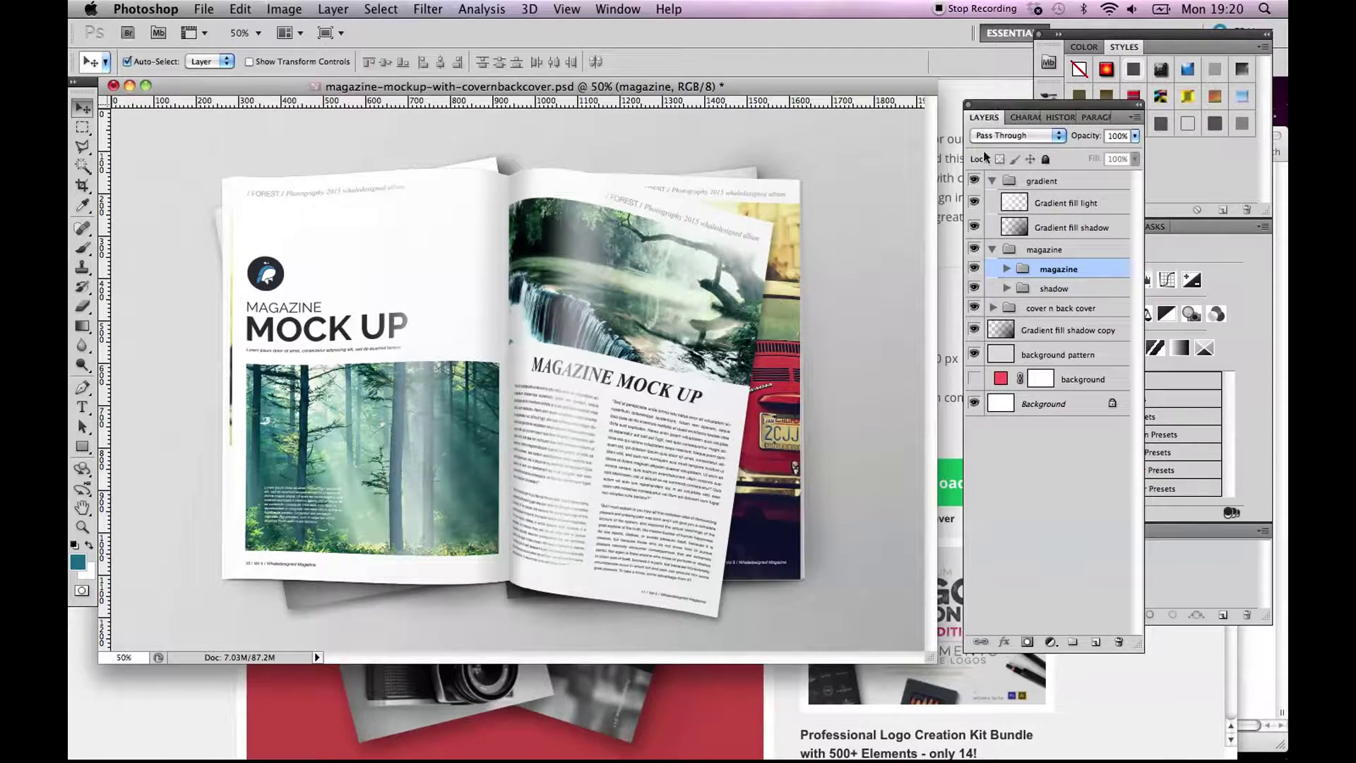
Turn the Gradient fill light and Gradient fill shadow copy layers off and on to preview them, collapsing the gradient group.
{"action": "left_click", "coordinate": [975, 203]}
{"action": "left_click", "coordinate": [976, 204]}
{"action": "left_click", "coordinate": [993, 181]}
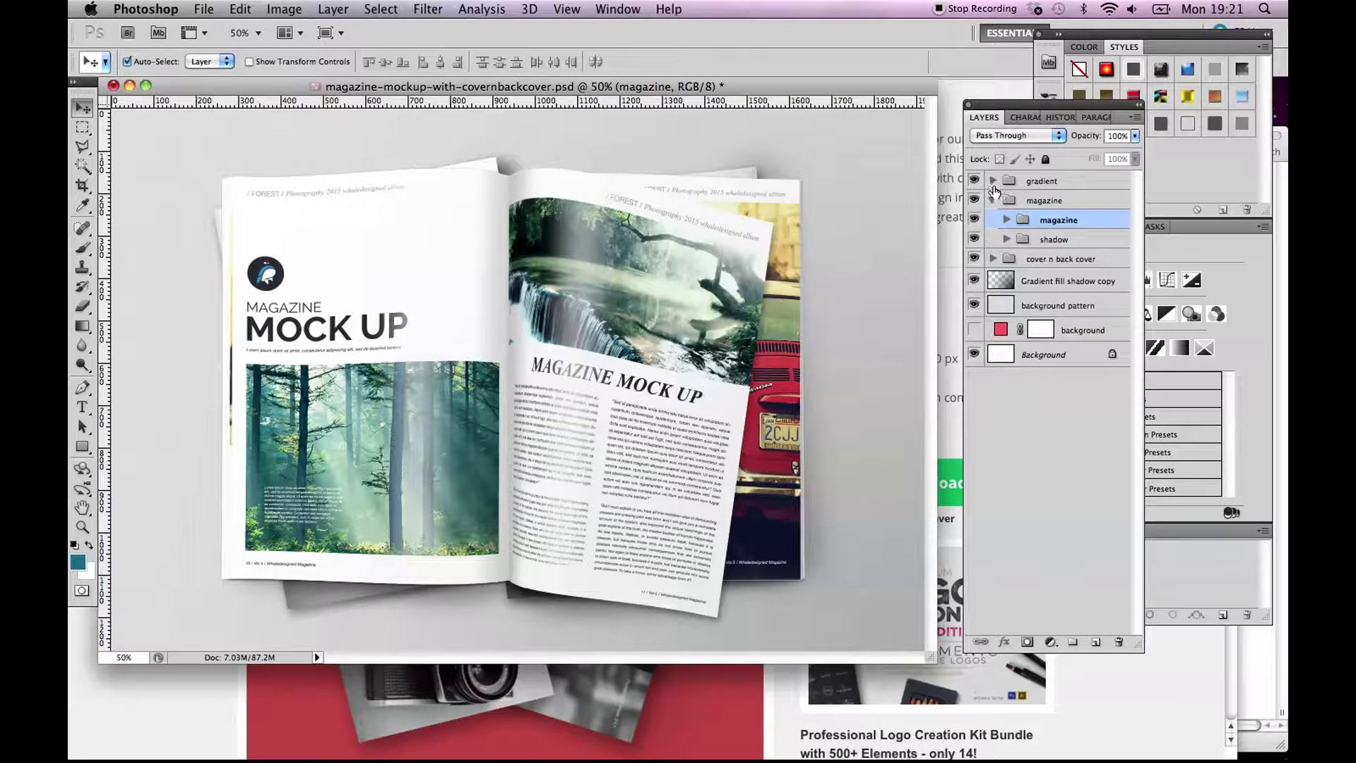
{"action": "left_click", "coordinate": [974, 282]}
{"action": "left_click", "coordinate": [975, 281]}
Expand the inner magazine group and toggle the 5right layer's visibility to identify its page in the mockup.
{"action": "left_click", "coordinate": [1007, 219]}
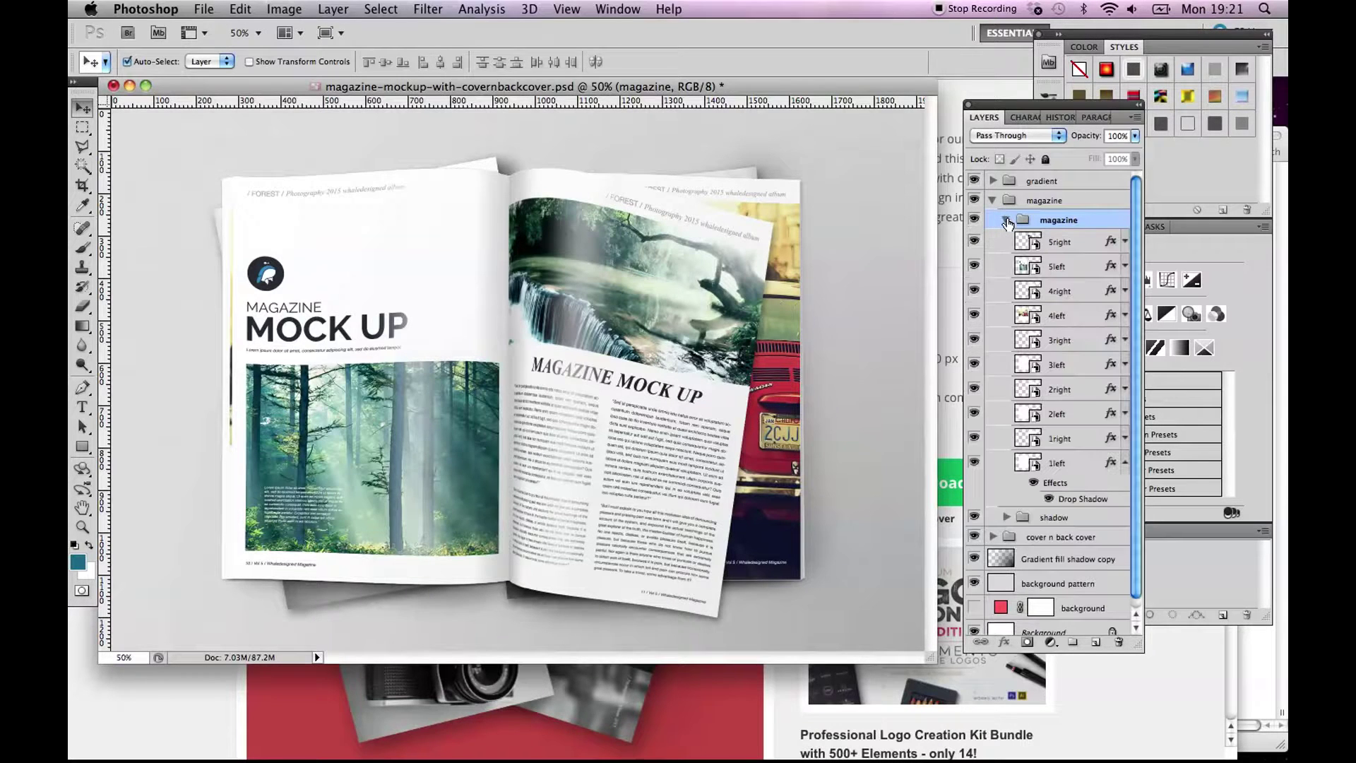
{"action": "left_click", "coordinate": [974, 242]}
{"action": "left_click", "coordinate": [974, 242]}
{"action": "left_click", "coordinate": [975, 242]}
{"action": "left_click", "coordinate": [974, 242]}
{"action": "left_click", "coordinate": [975, 242]}
{"action": "left_click", "coordinate": [975, 242]}
Open the 5right smart object's contents without updating its text layers, and compare the page with the main mockup document.
{"action": "double_click", "coordinate": [1032, 248]}
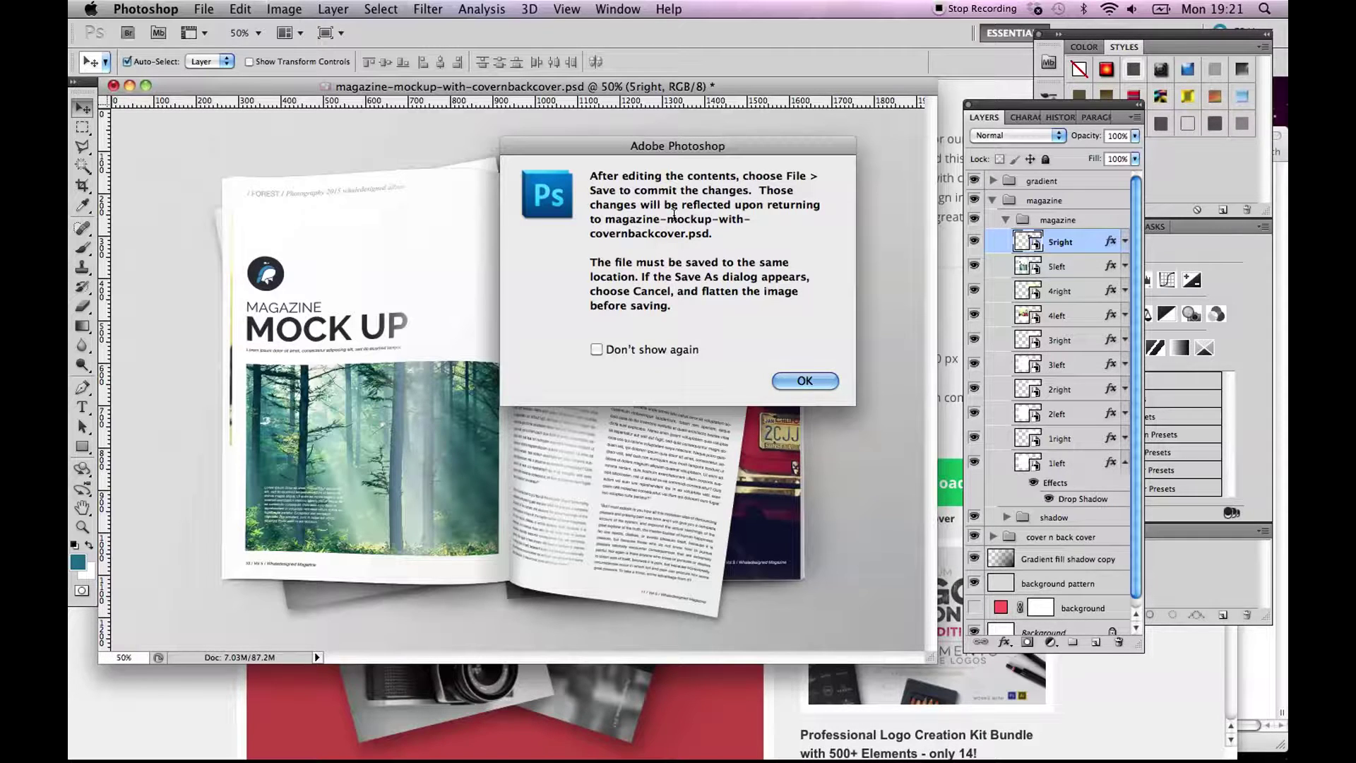
{"action": "left_click", "coordinate": [807, 381]}
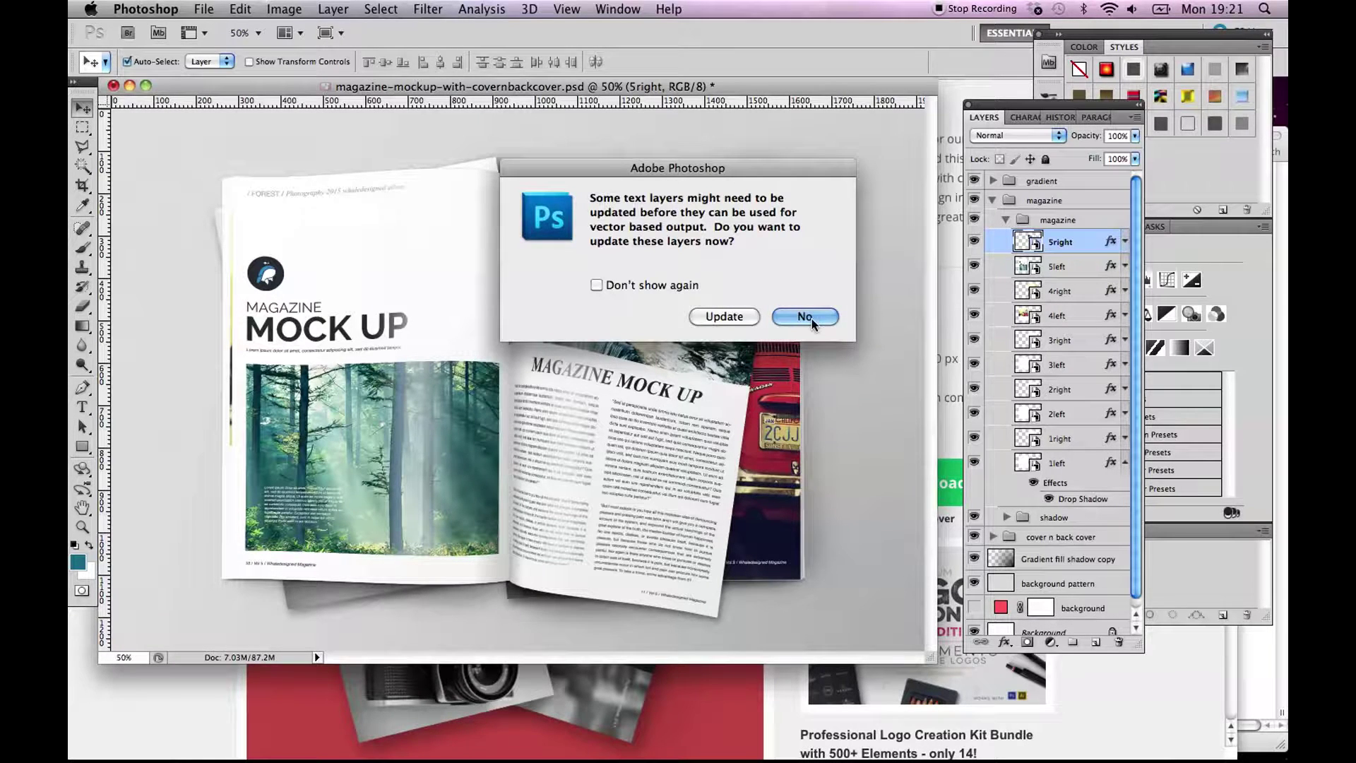
{"action": "left_click", "coordinate": [815, 319]}
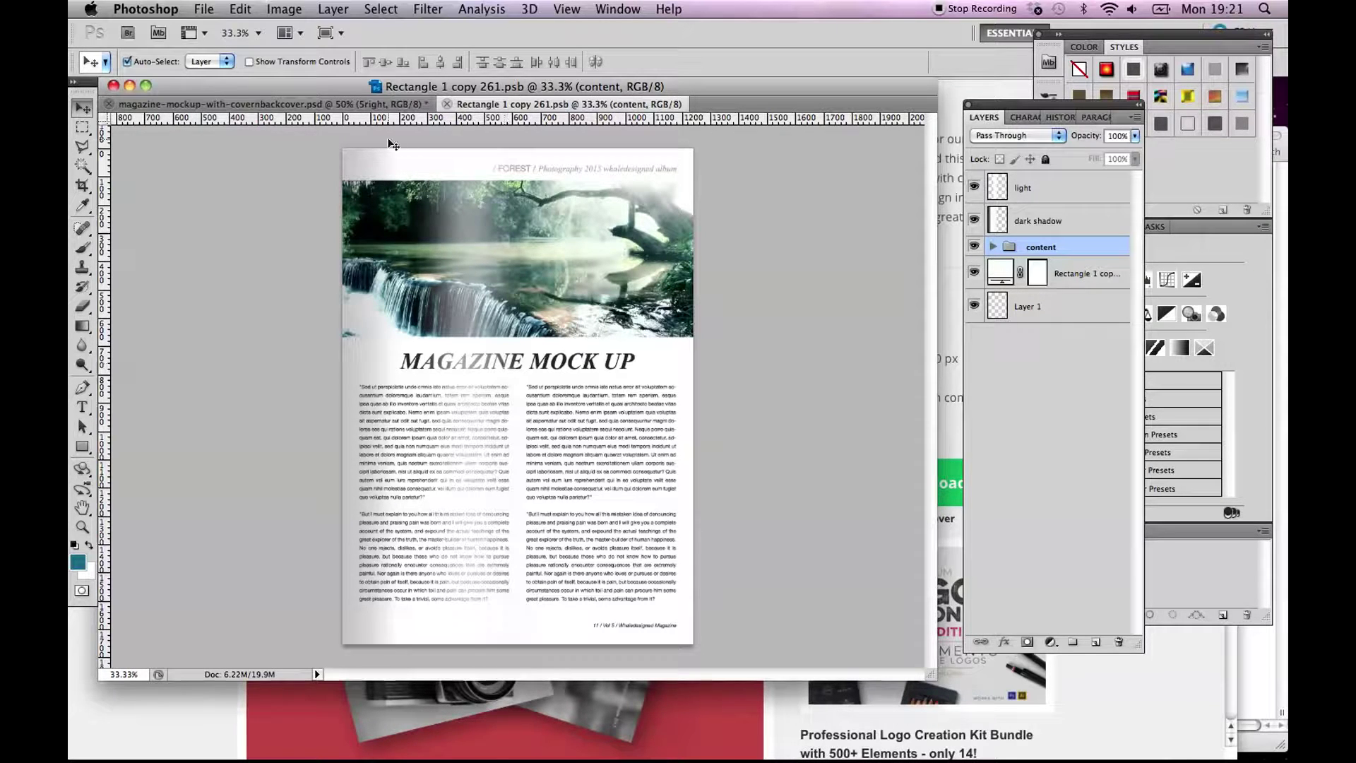
{"action": "left_click", "coordinate": [368, 103]}
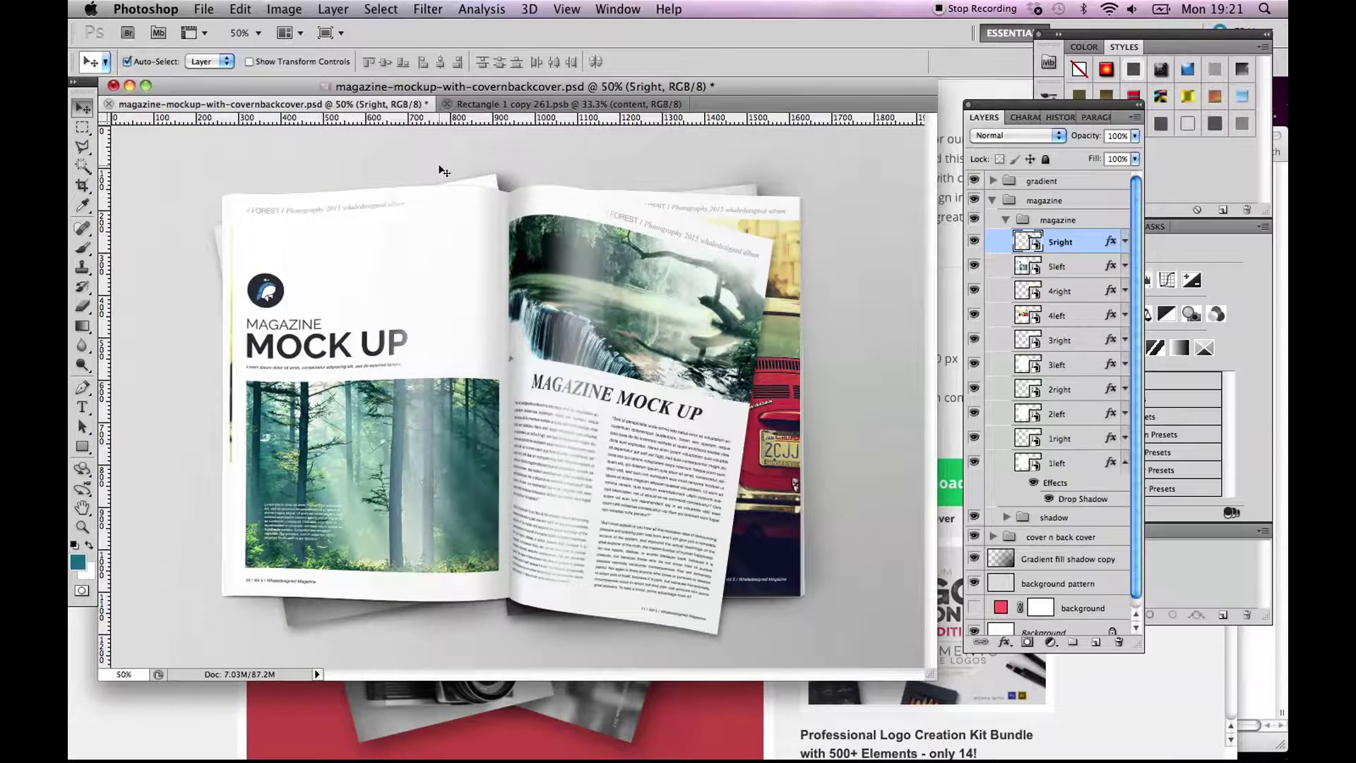
{"action": "left_click", "coordinate": [519, 103]}
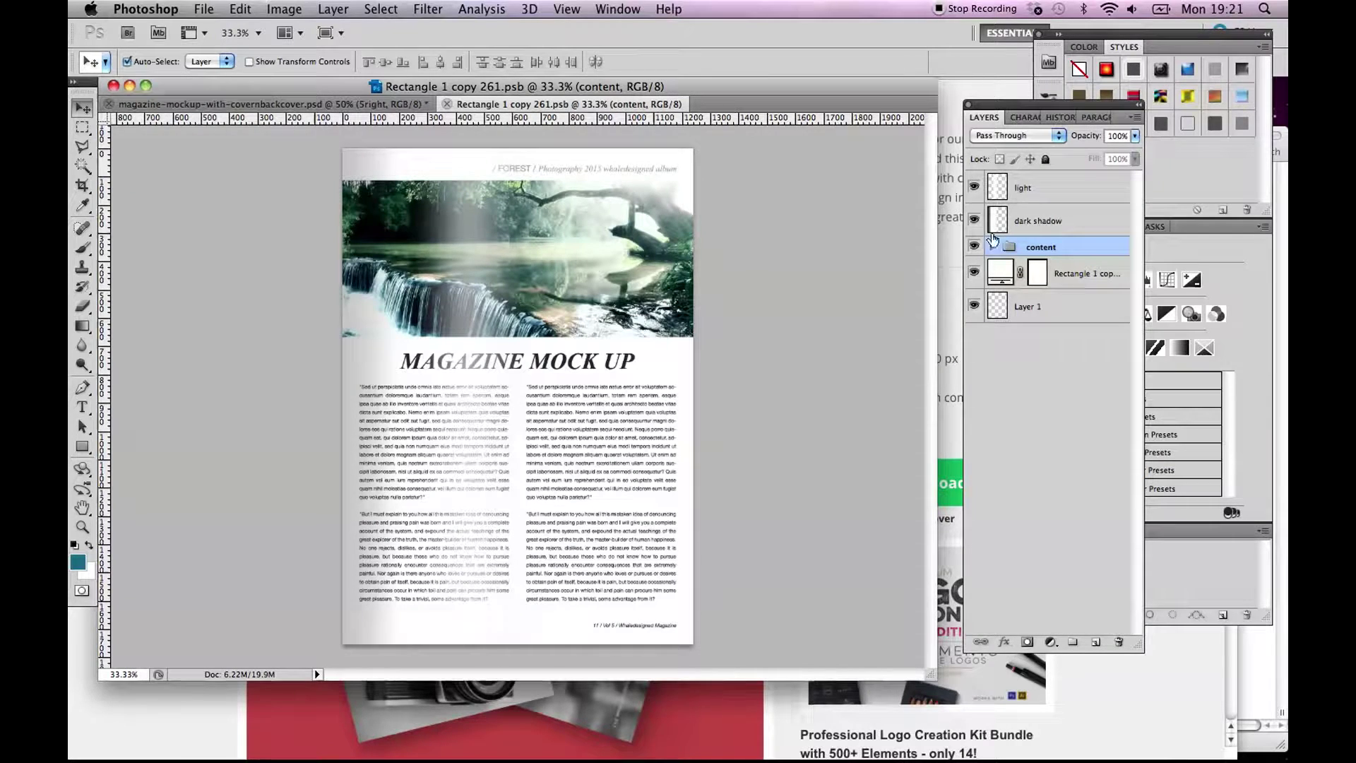
Turn the light and dark shadow layers off and on to preview their effect on the page.
{"action": "left_click", "coordinate": [974, 188]}
{"action": "left_click", "coordinate": [974, 187]}
{"action": "left_click", "coordinate": [975, 222]}
{"action": "left_click", "coordinate": [975, 222]}
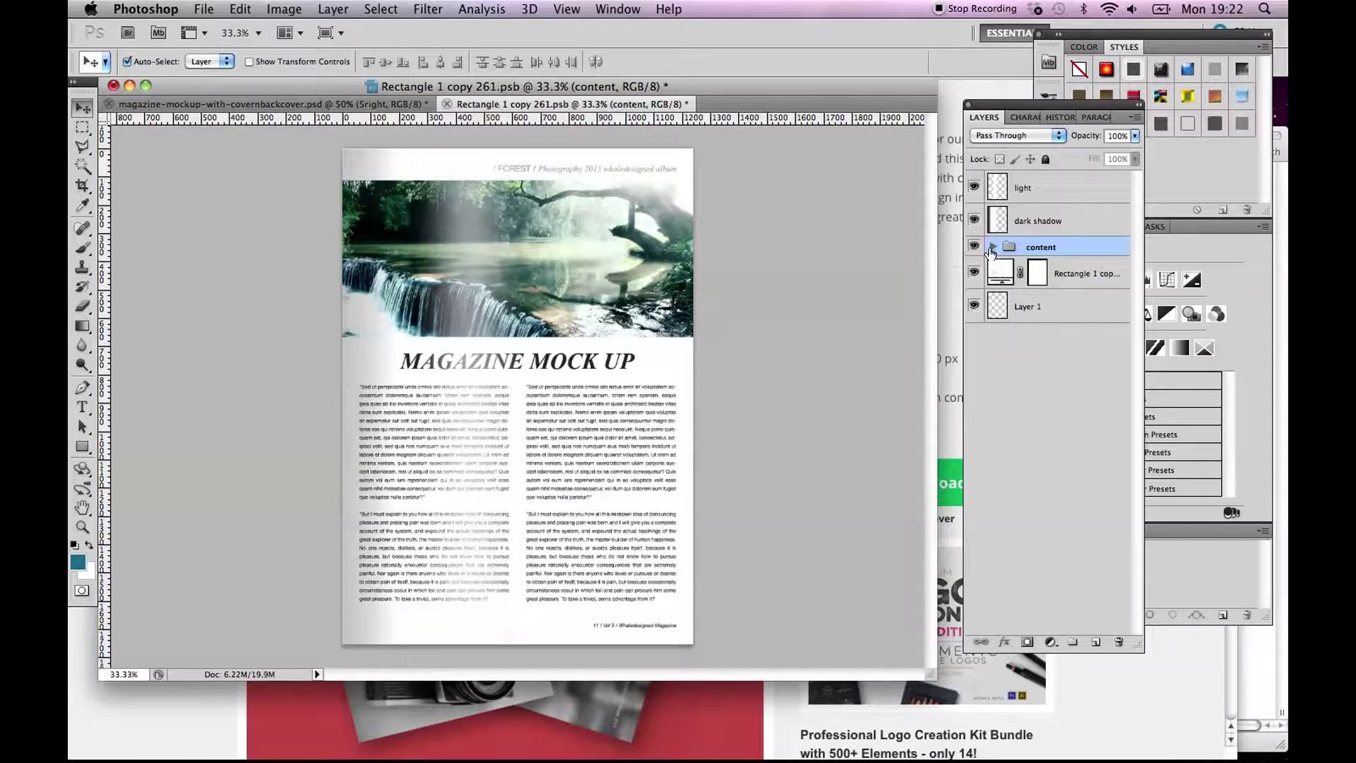
Expand the content group and hide all of its text, image and rectangle layers to leave the page blank.
{"action": "left_click", "coordinate": [993, 247]}
{"action": "left_click", "coordinate": [974, 273]}
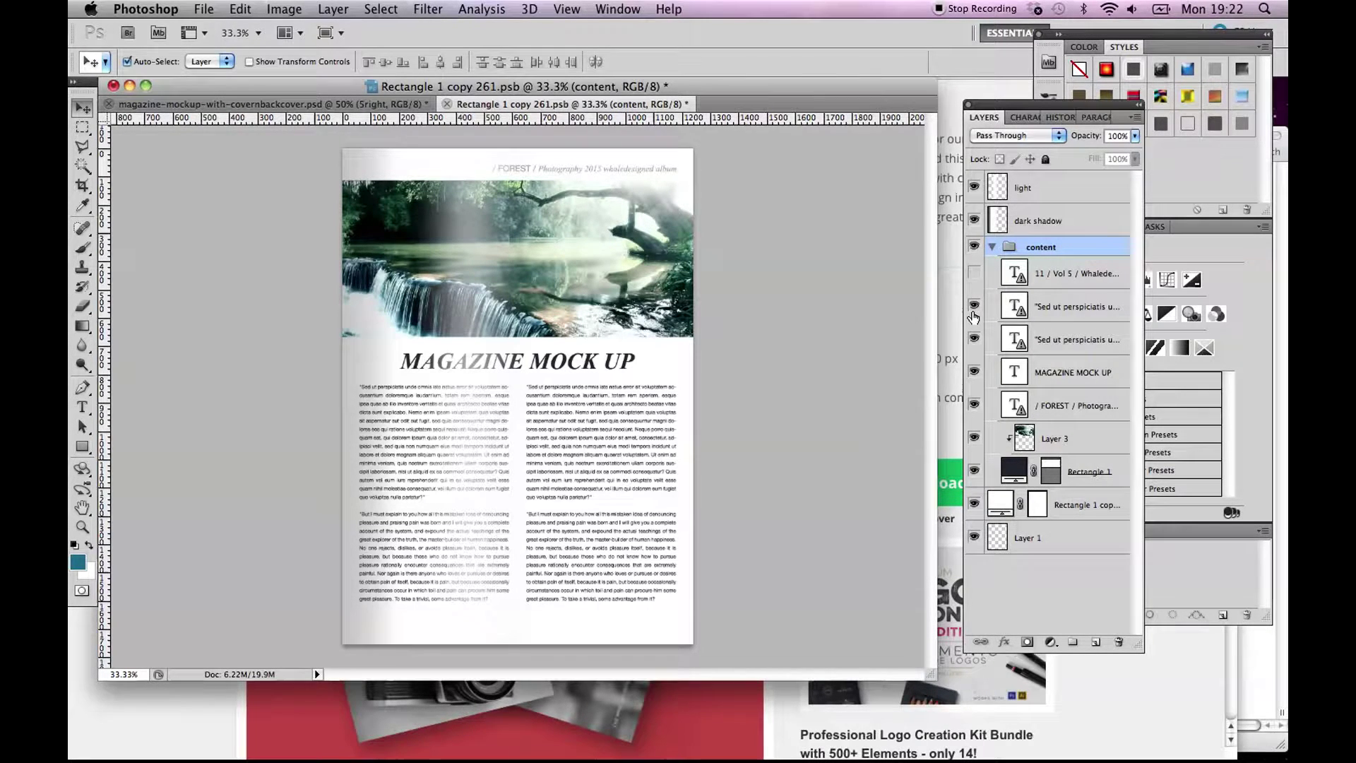
{"action": "left_click", "coordinate": [974, 306]}
{"action": "left_click_drag", "start_coordinate": [974, 333], "coordinate": [974, 443]}
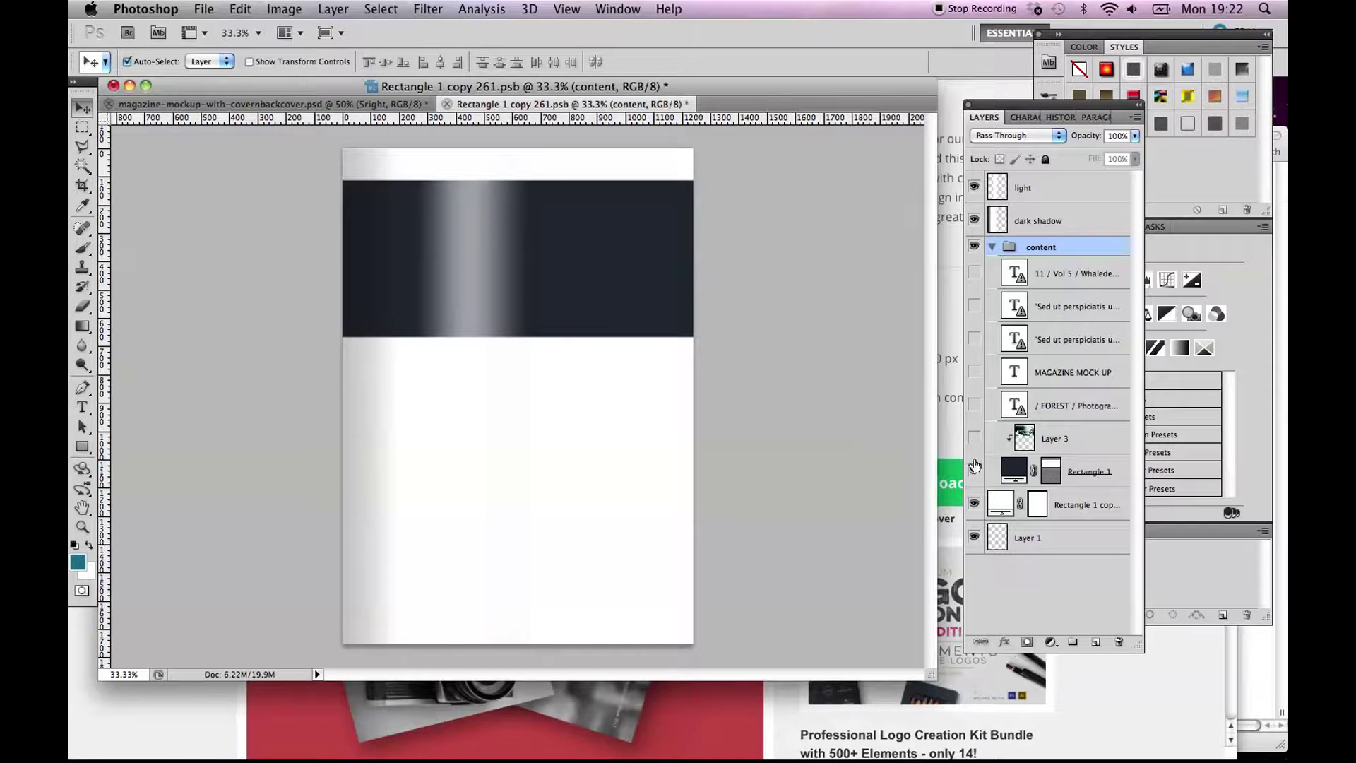
{"action": "left_click", "coordinate": [974, 470]}
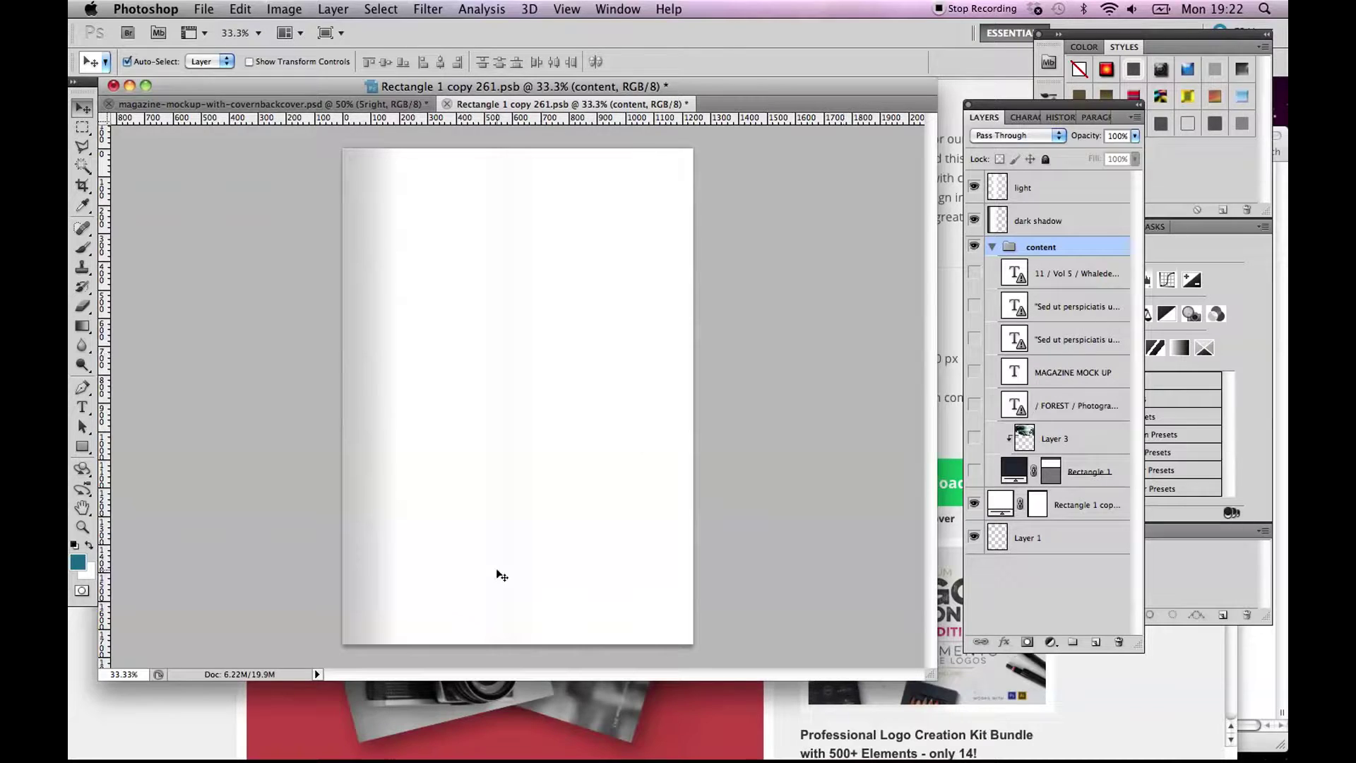
Open final_eye_mag_single.pdf from the Eye_mag_for_printers folder in Documents.
{"action": "left_click", "coordinate": [204, 9]}
{"action": "left_click", "coordinate": [225, 45]}
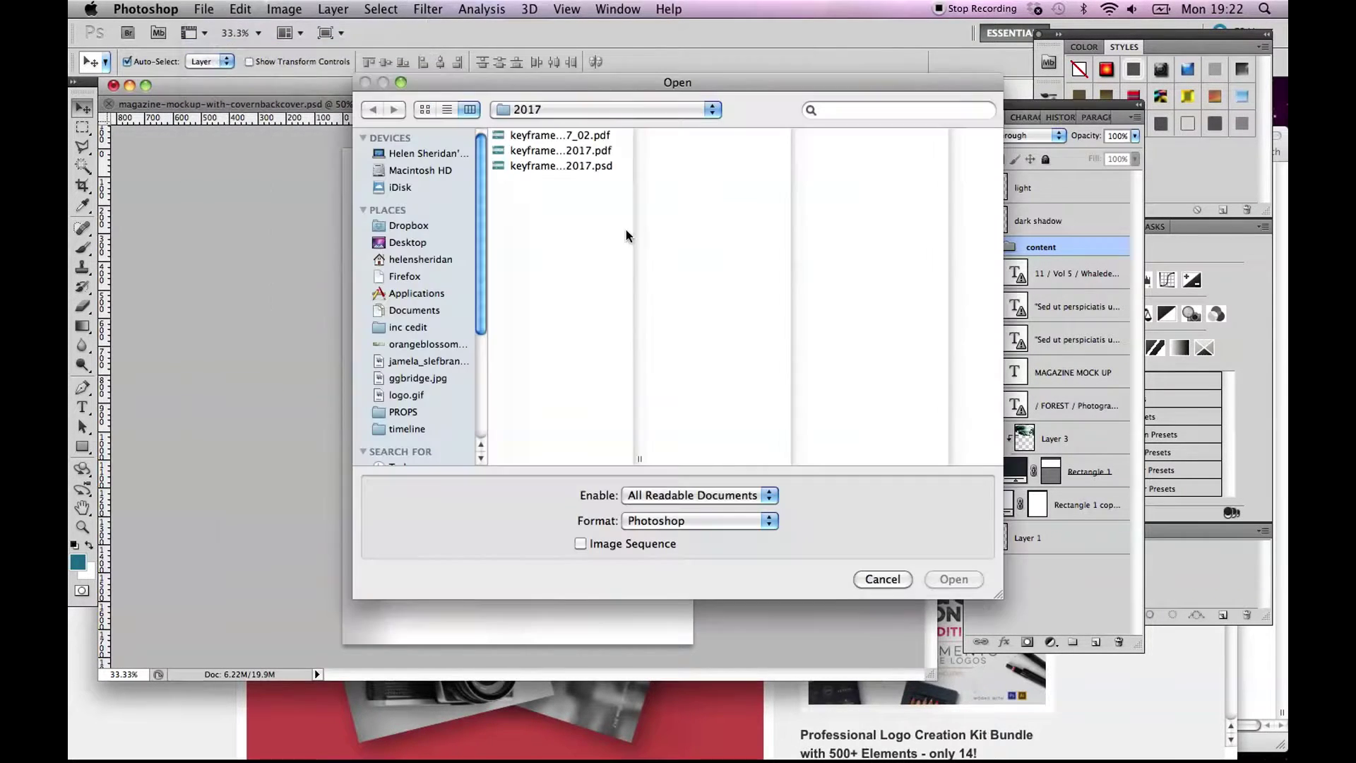
{"action": "left_click", "coordinate": [575, 116]}
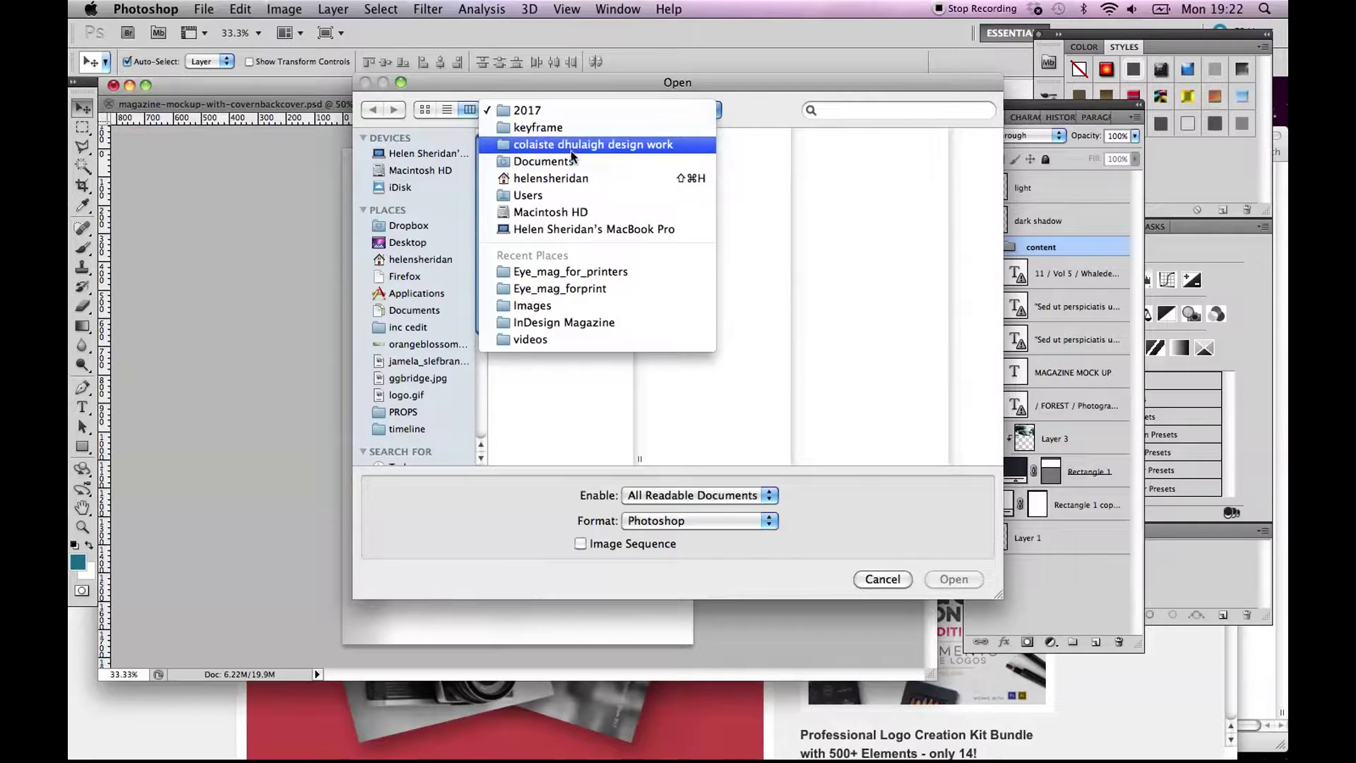
{"action": "left_click", "coordinate": [570, 154]}
{"action": "scroll", "coordinate": [545, 219], "scroll_direction": "down", "scroll_amount": 5}
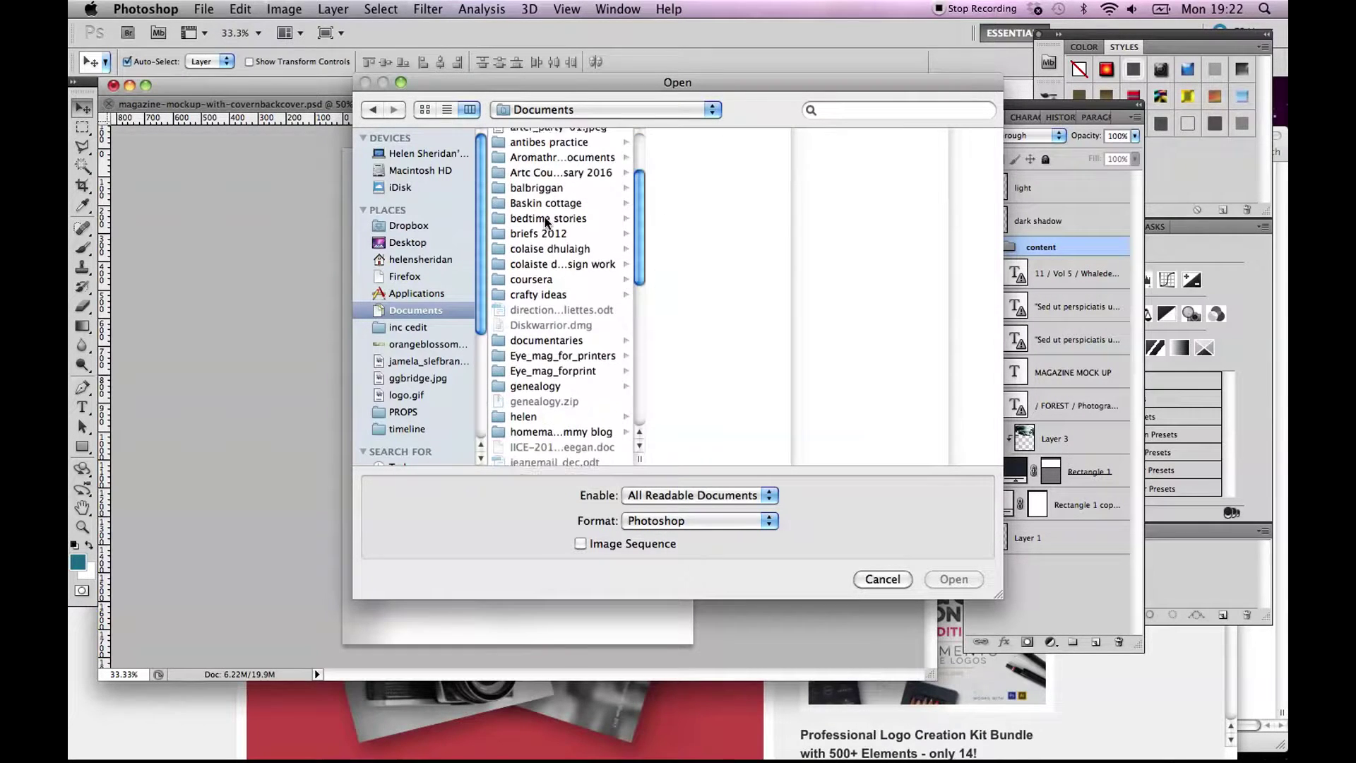
{"action": "left_click", "coordinate": [562, 354]}
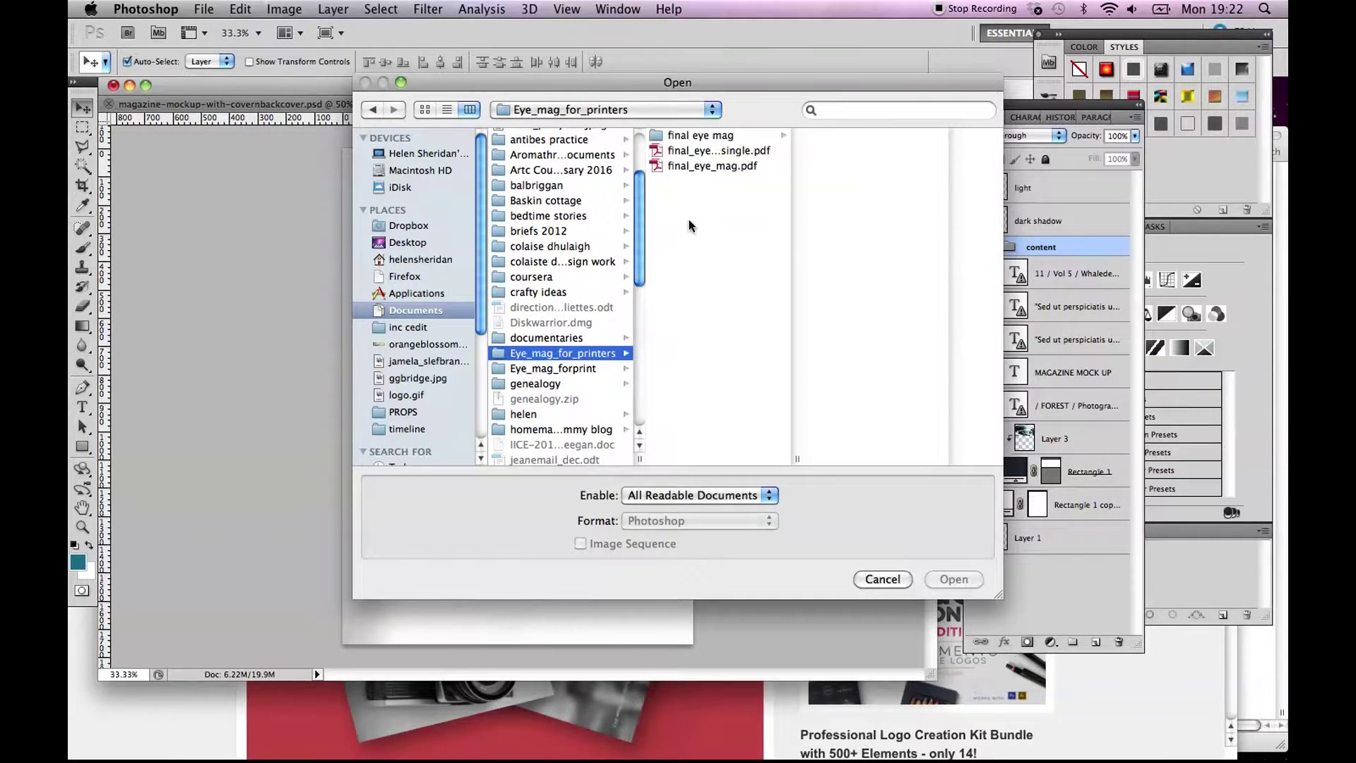
{"action": "left_click", "coordinate": [715, 151]}
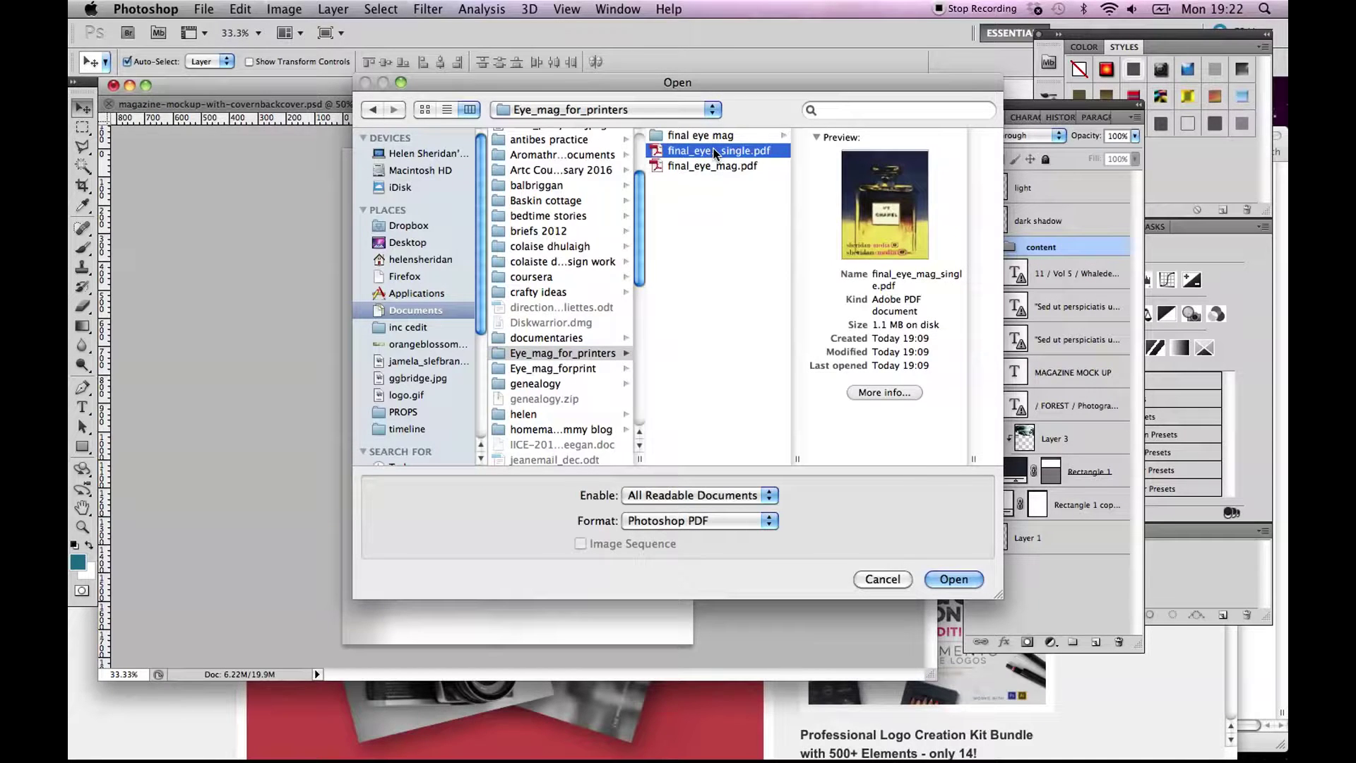
{"action": "left_click", "coordinate": [954, 580]}
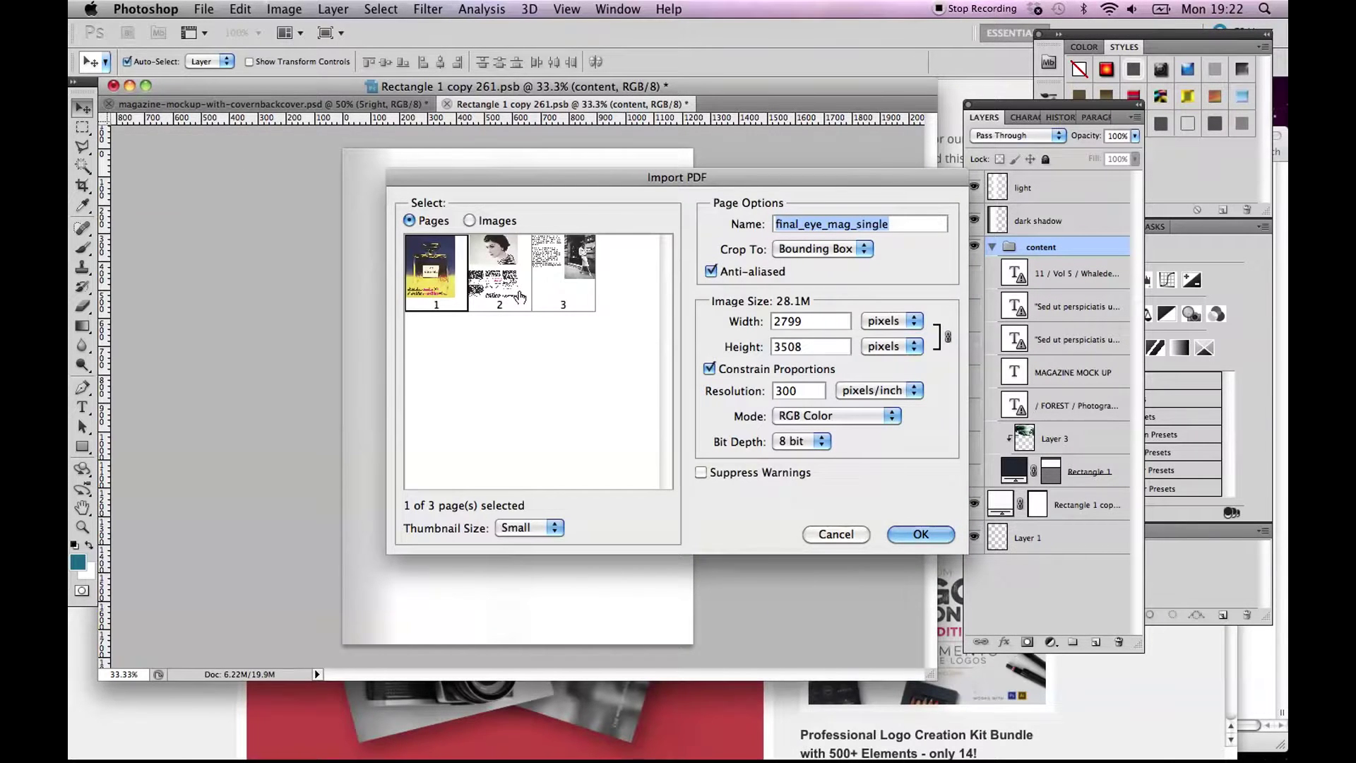
Select all three pages of the PDF for import.
{"action": "left_click", "coordinate": [570, 289]}
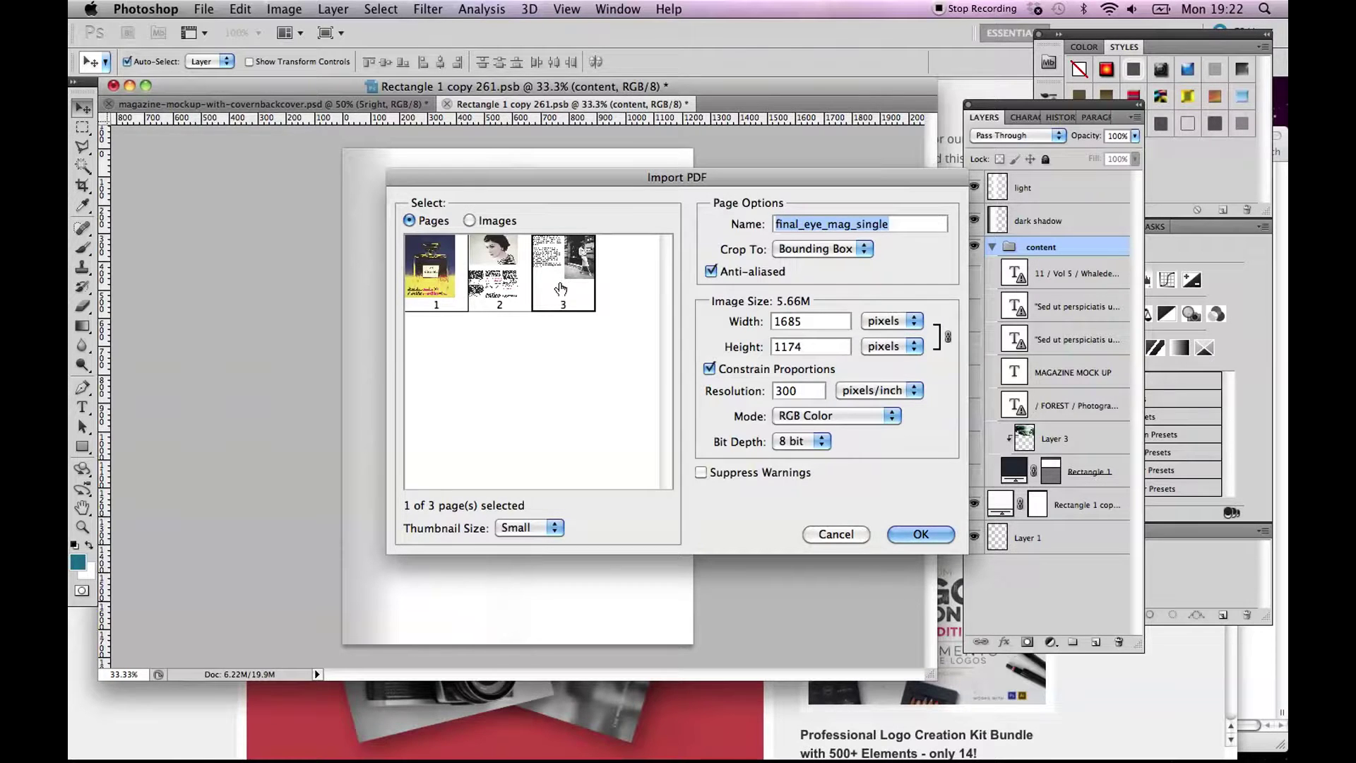
{"action": "left_click", "coordinate": [430, 286]}
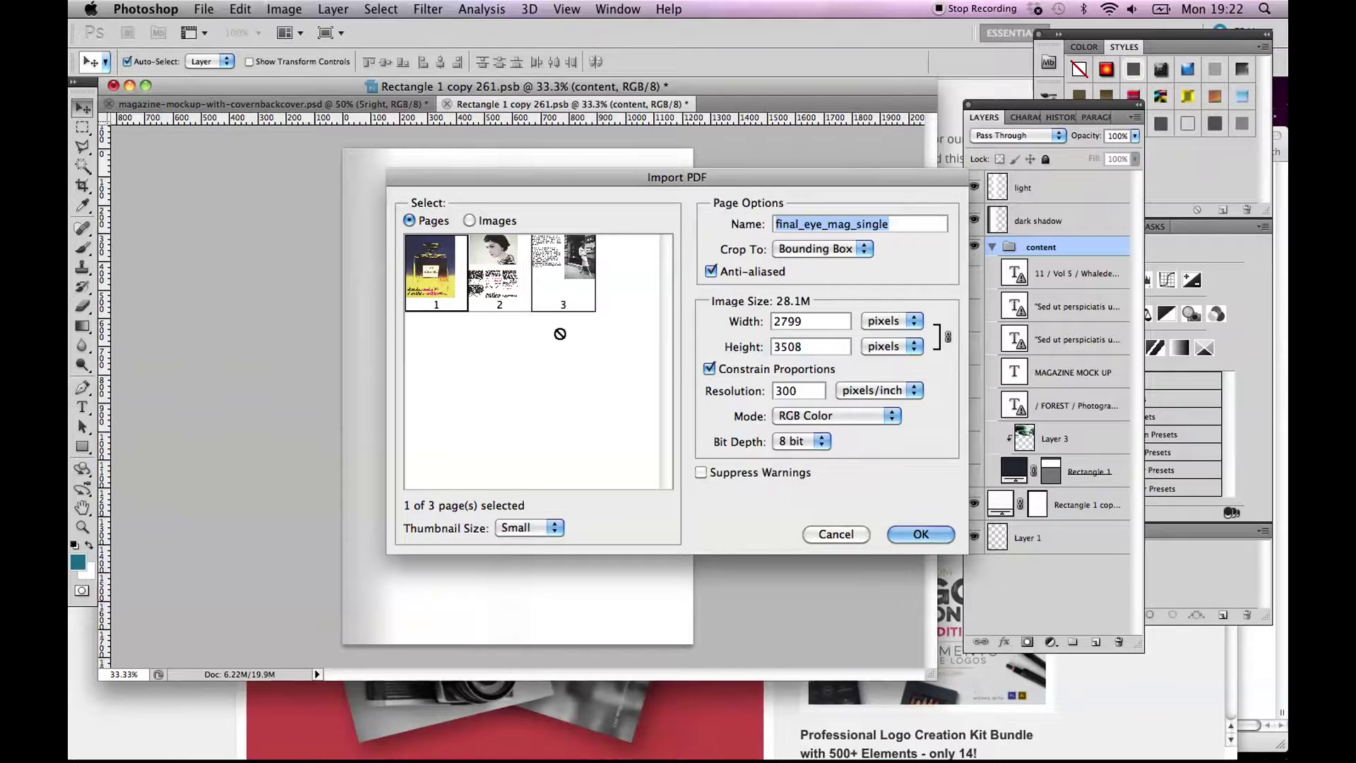
{"action": "left_click", "coordinate": [494, 287], "text": "shift"}
{"action": "left_click", "coordinate": [567, 277], "text": "shift"}
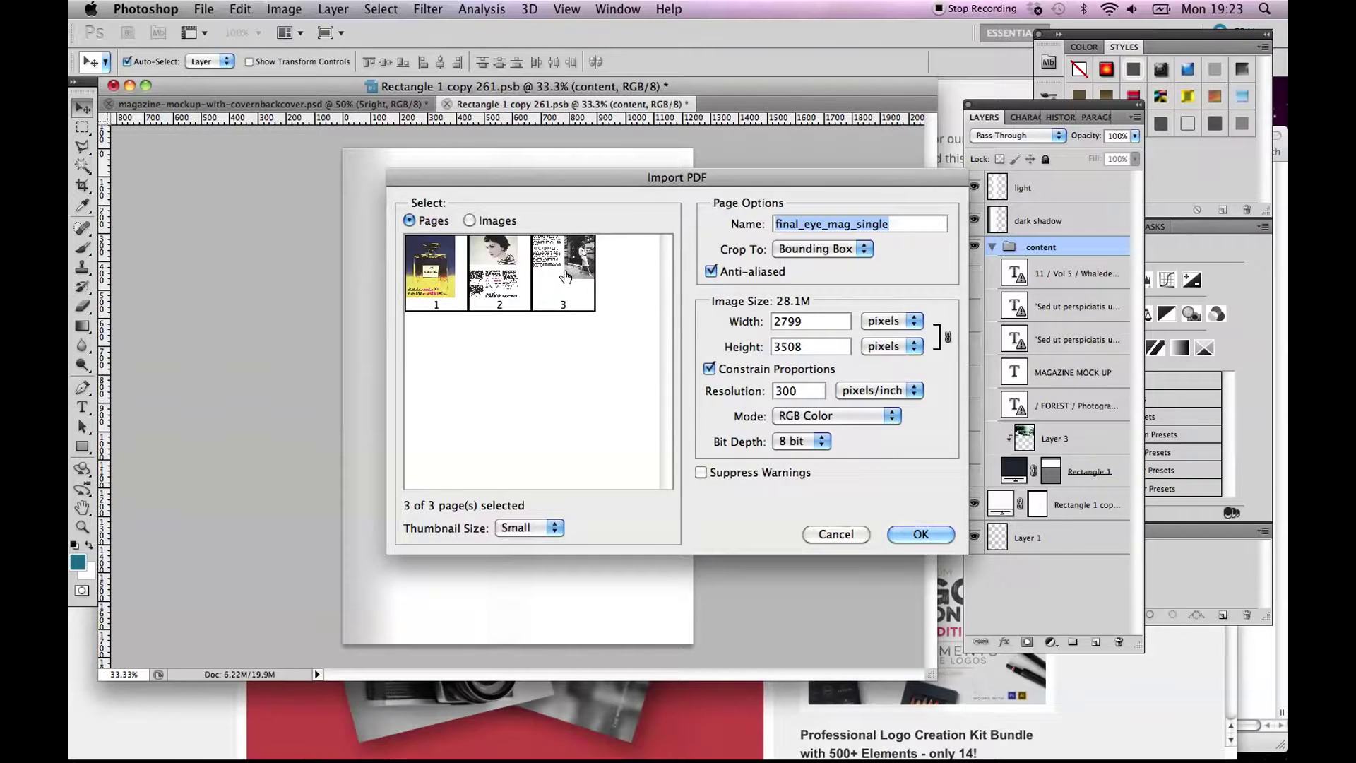
Compare the Bounding Box and Media Box crops in the page thumbnails, and crop the imported pages to Media Box.
{"action": "left_click", "coordinate": [796, 251]}
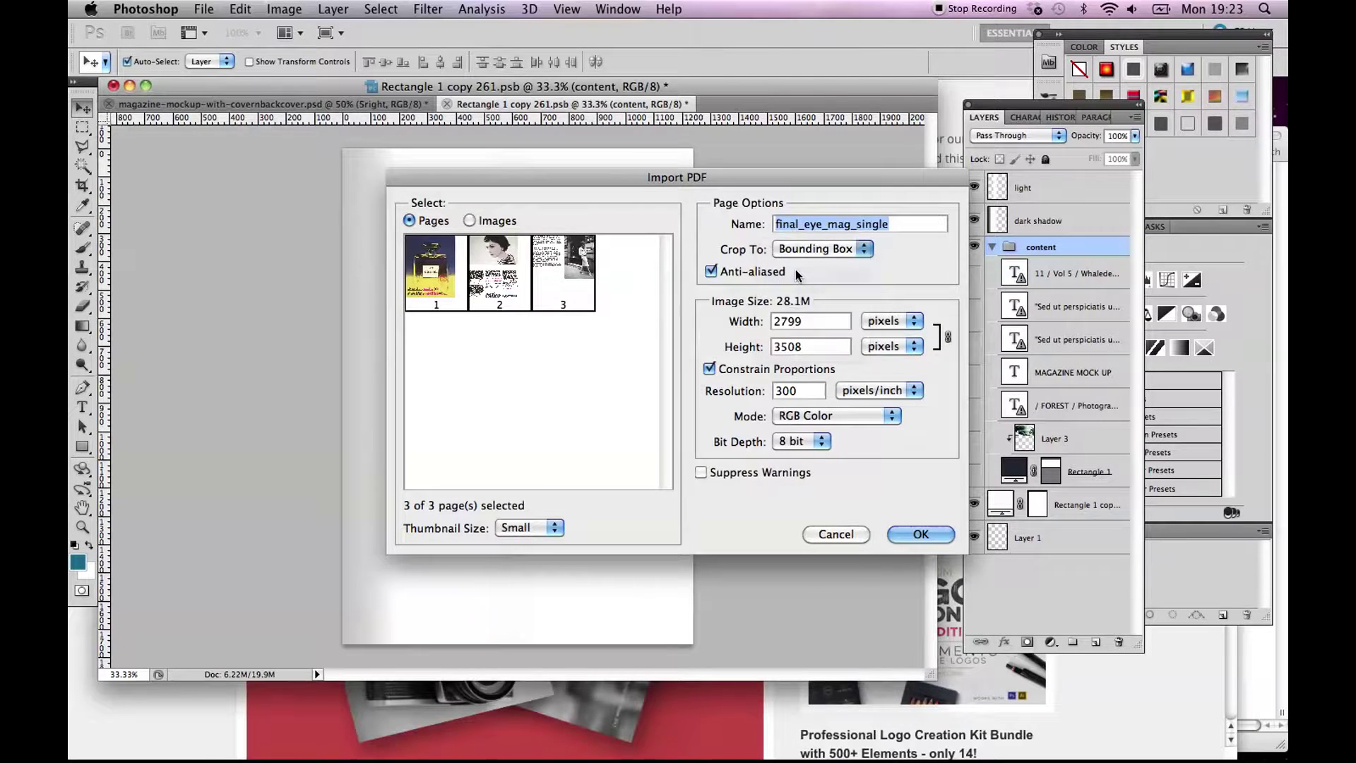
{"action": "left_click", "coordinate": [797, 275]}
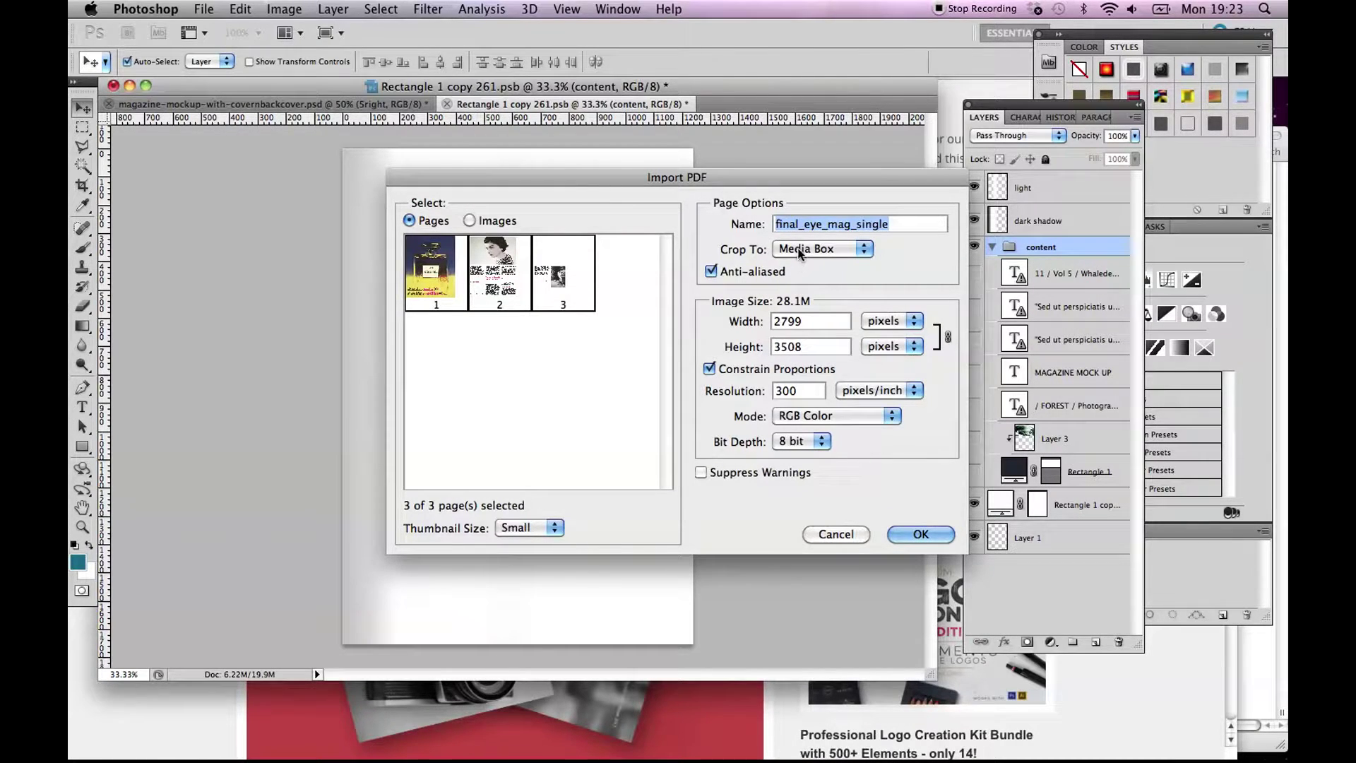
{"action": "left_click", "coordinate": [799, 252]}
{"action": "left_click", "coordinate": [806, 225]}
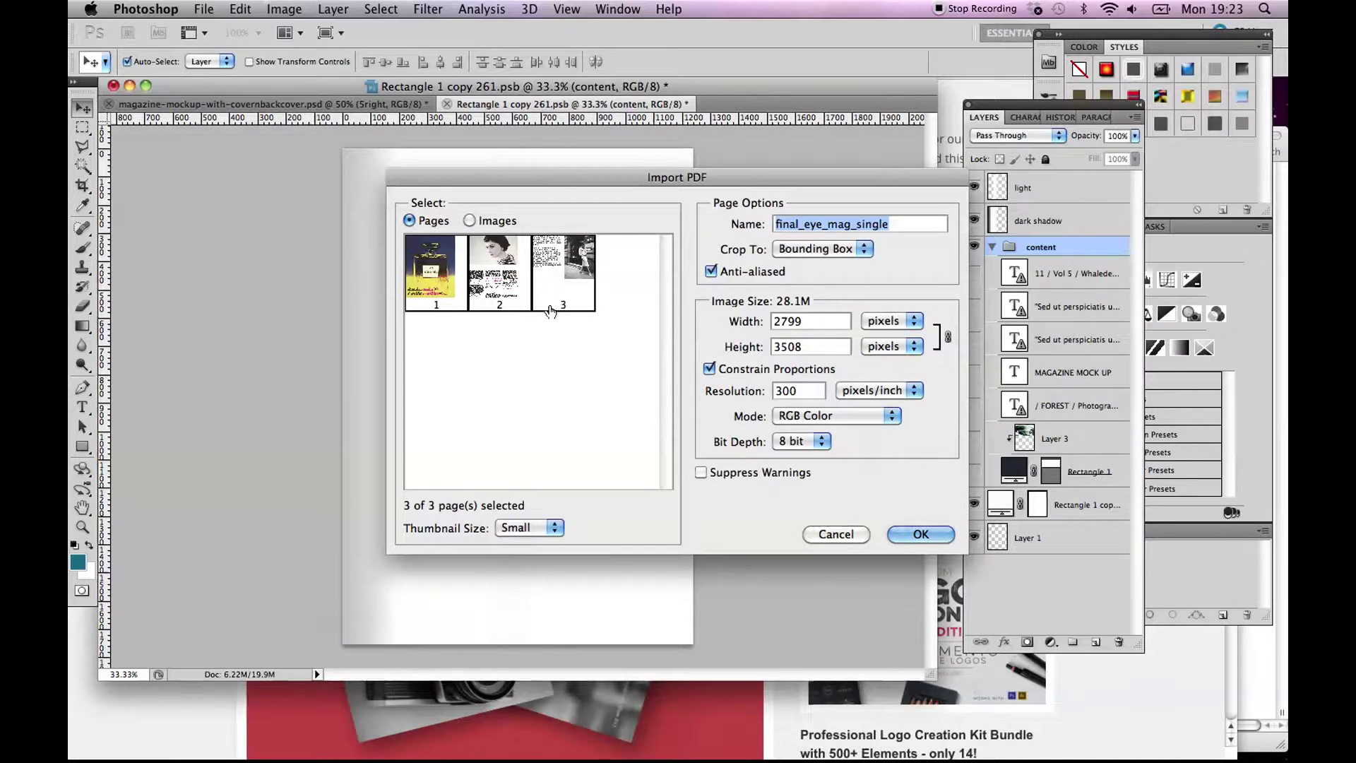
{"action": "left_click", "coordinate": [812, 247]}
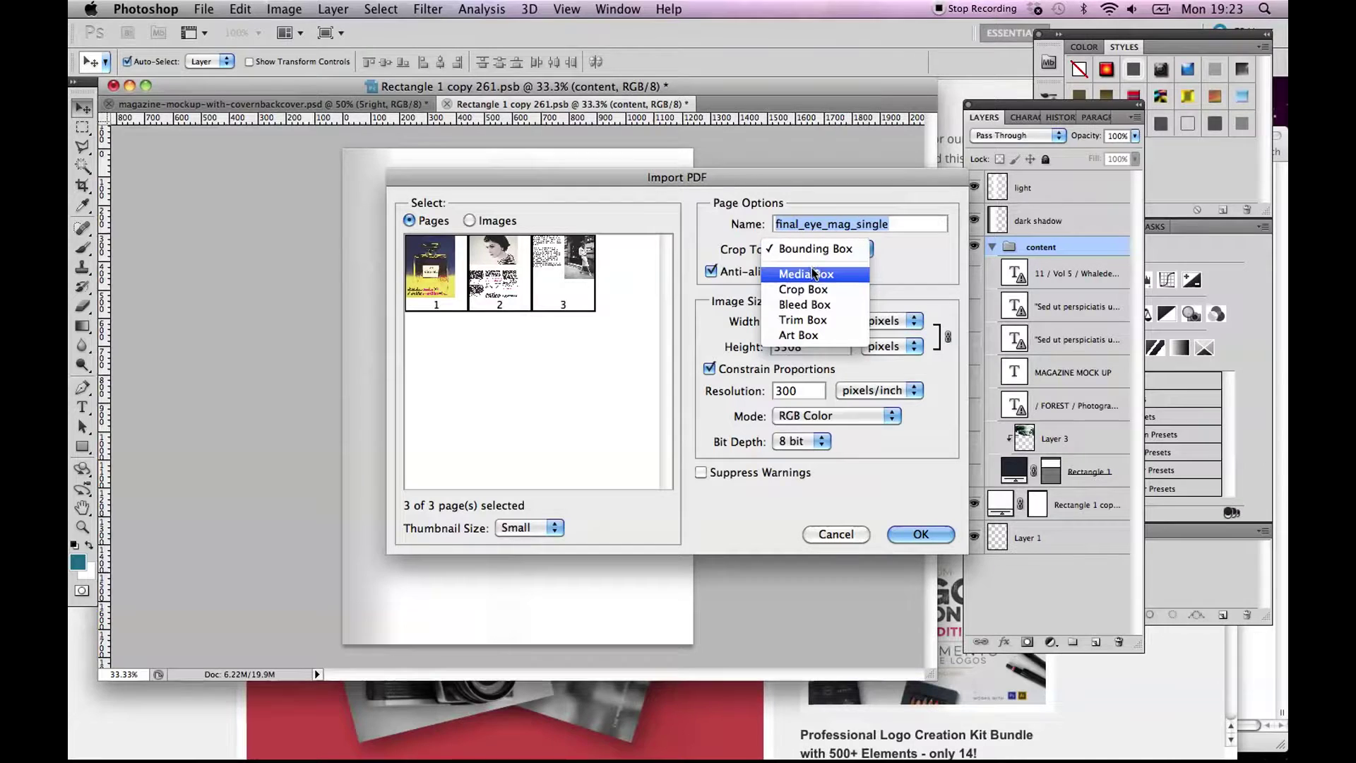
{"action": "left_click", "coordinate": [813, 275]}
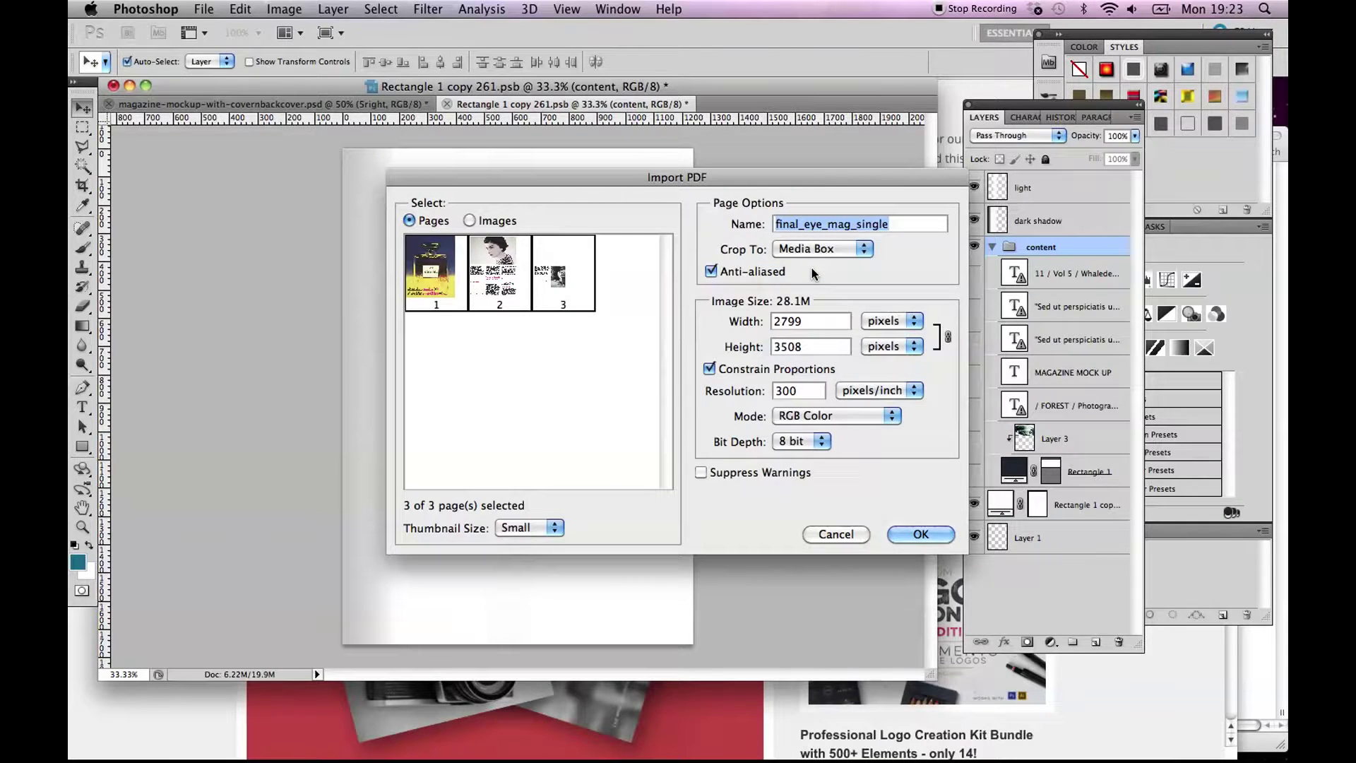
Set the import mode to CMYK Color with dimensions in cm, and import the selected PDF pages.
{"action": "left_click", "coordinate": [846, 415]}
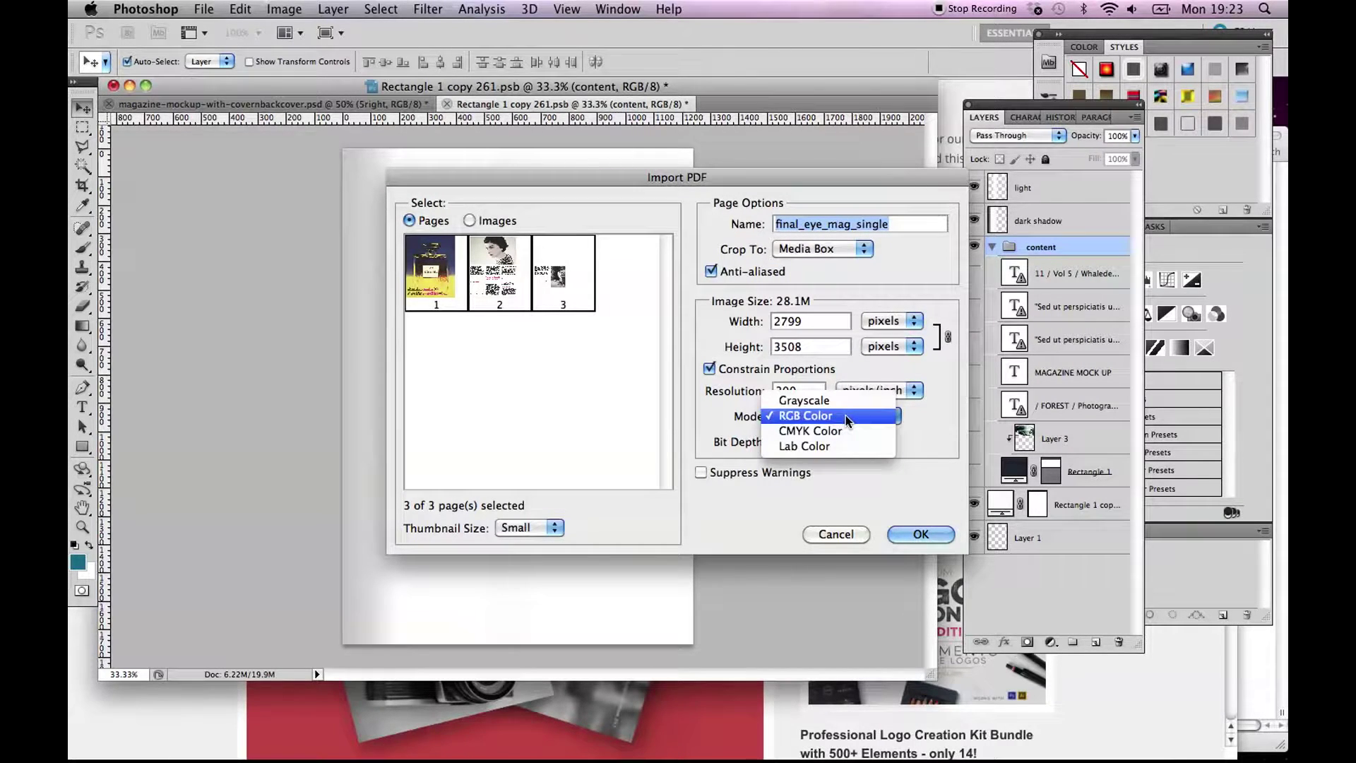
{"action": "left_click", "coordinate": [845, 428]}
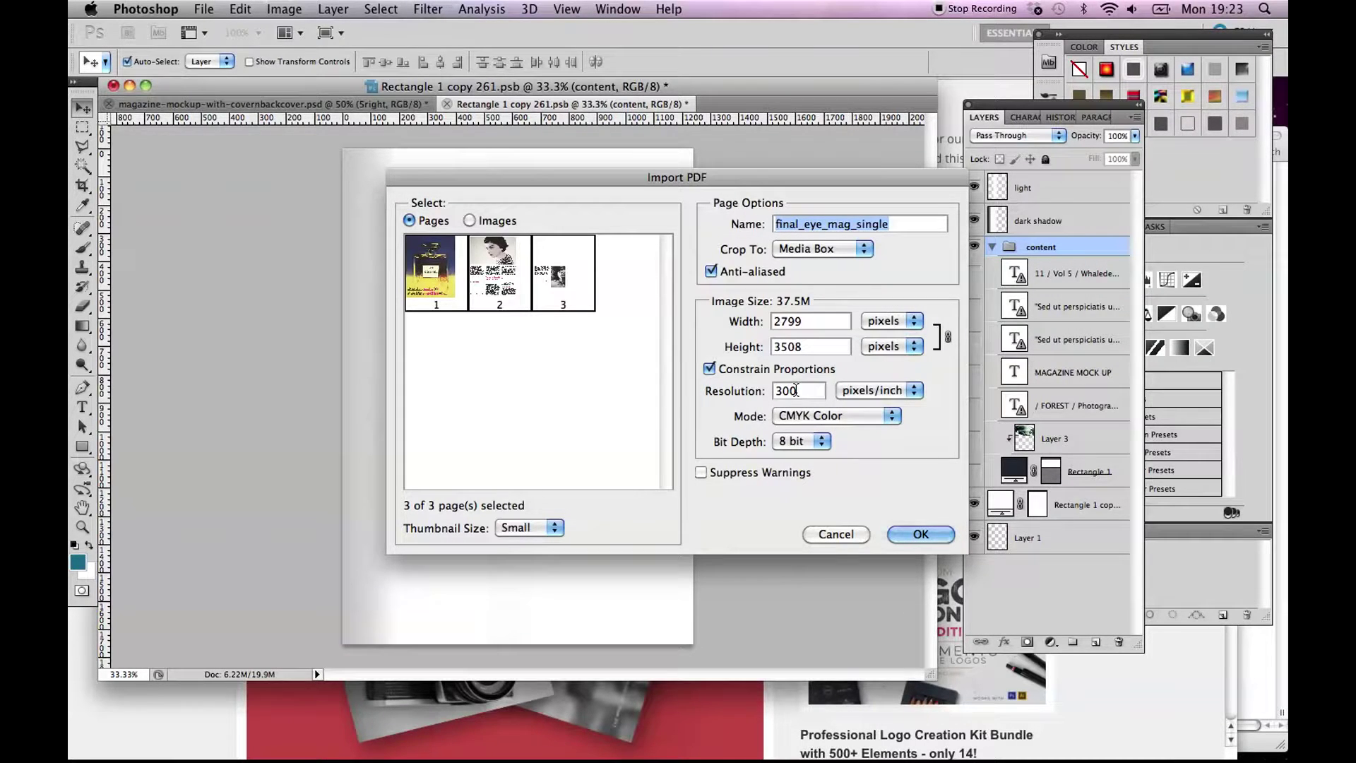
{"action": "left_click", "coordinate": [891, 321]}
{"action": "left_click", "coordinate": [883, 351]}
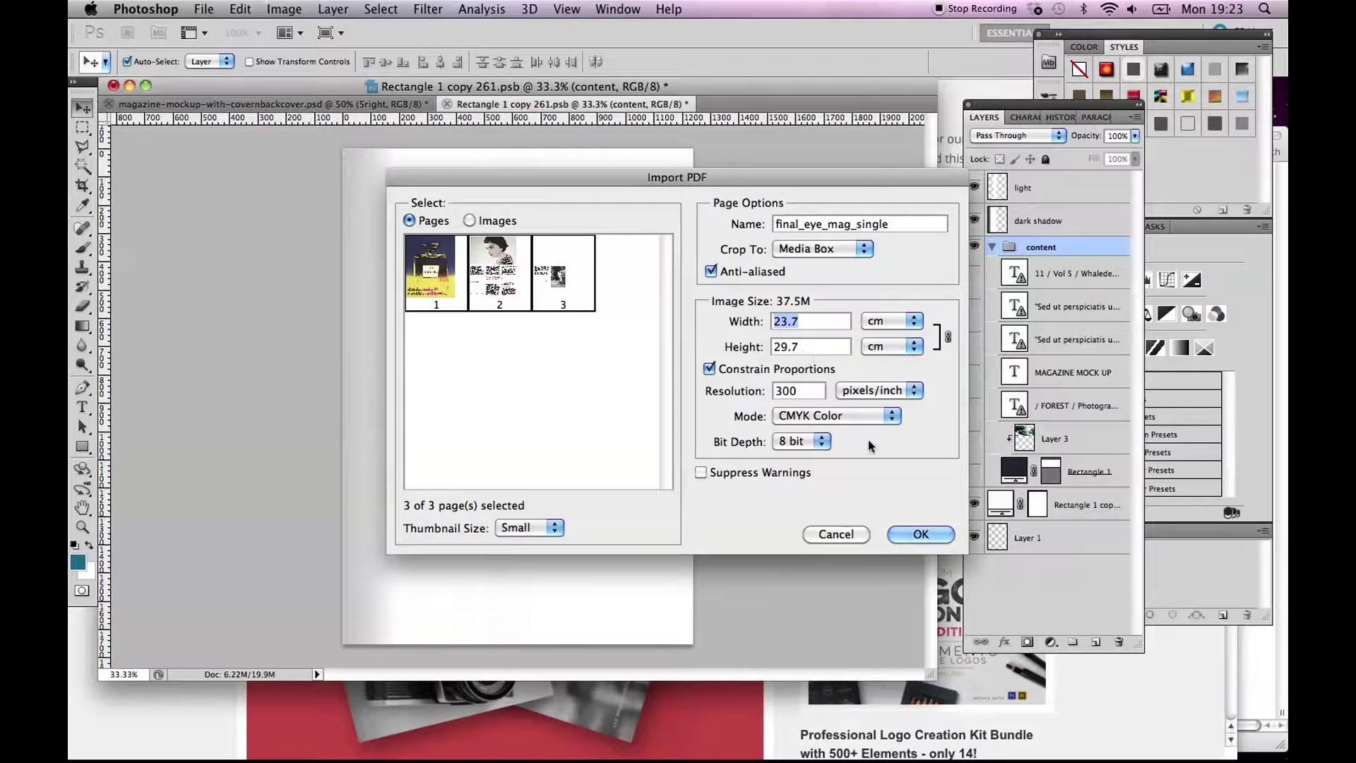
{"action": "left_click", "coordinate": [920, 535]}
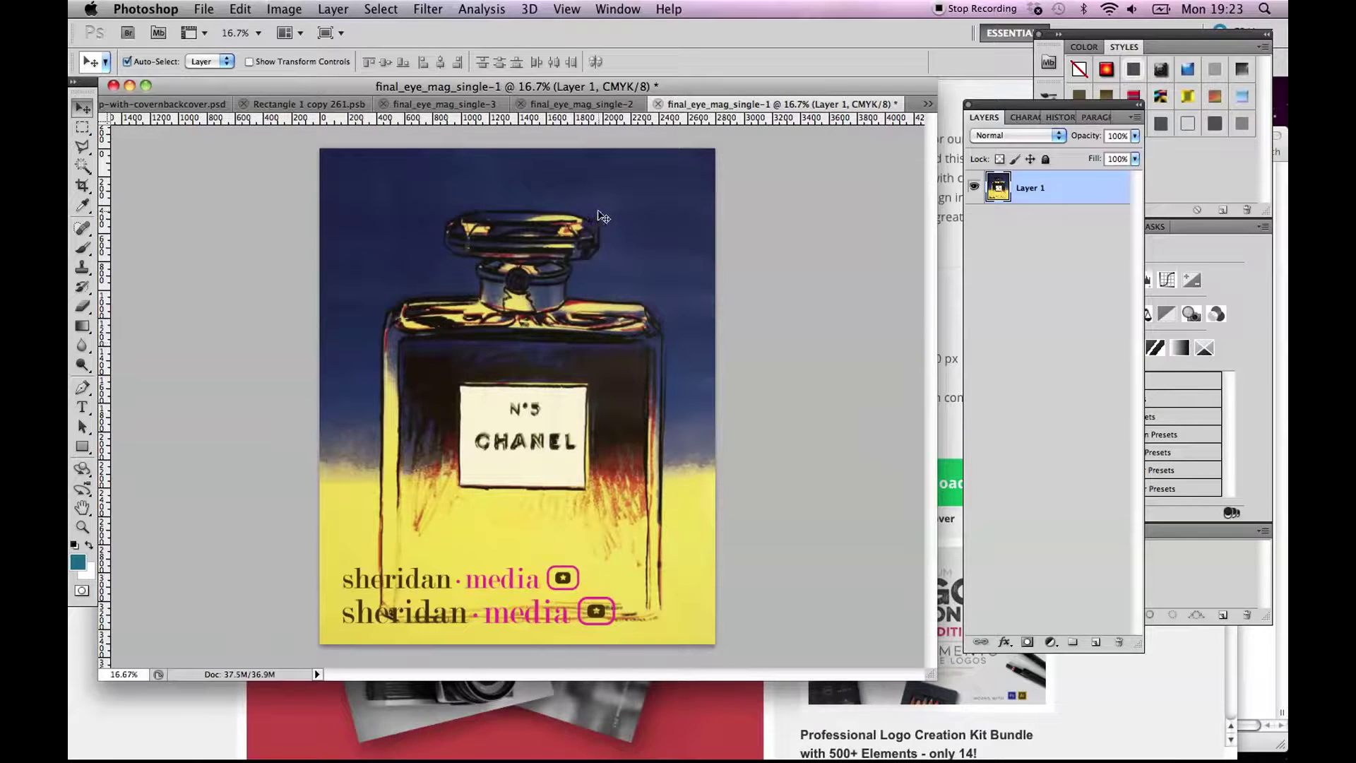
Compare the blank Rectangle 1 copy 261.psb page with the imported final_eye_mag_single pages.
{"action": "left_click", "coordinate": [315, 103]}
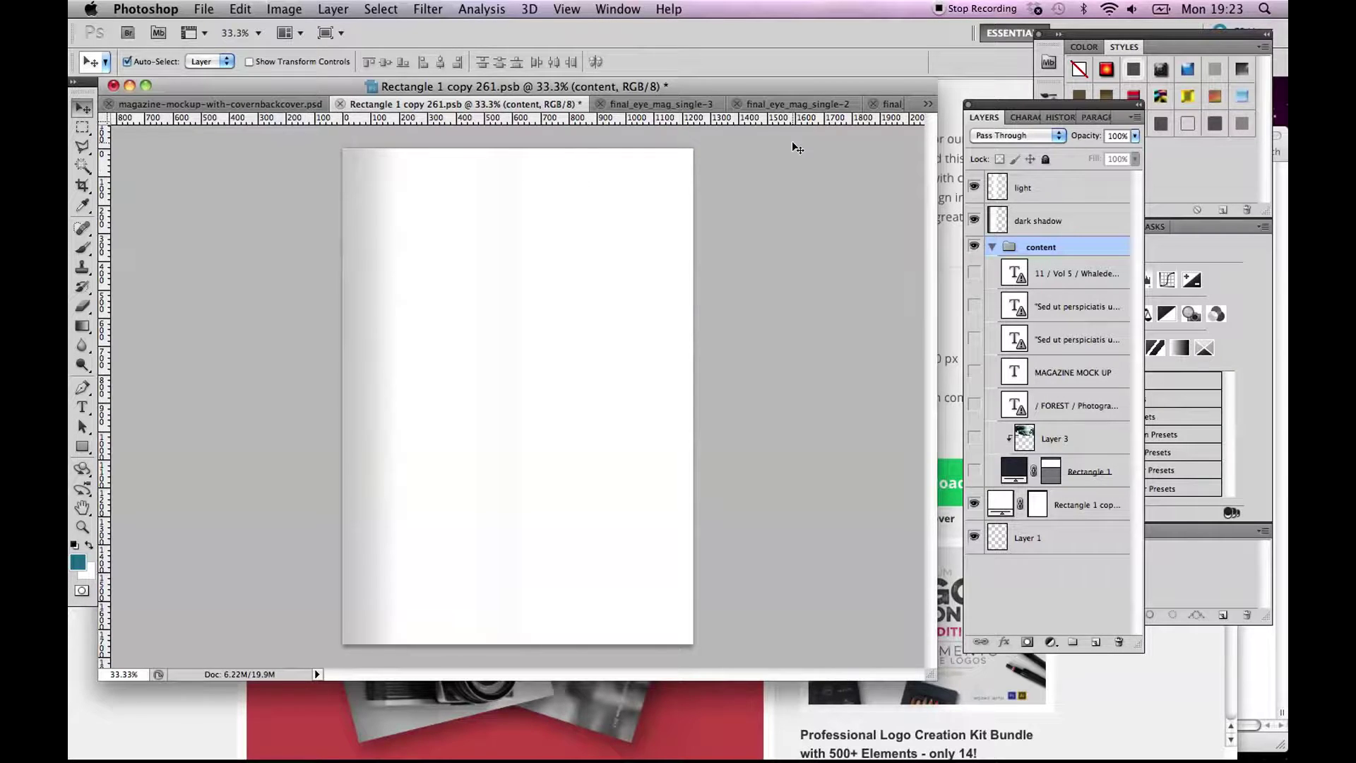
{"action": "left_click", "coordinate": [814, 104]}
{"action": "left_click", "coordinate": [895, 105]}
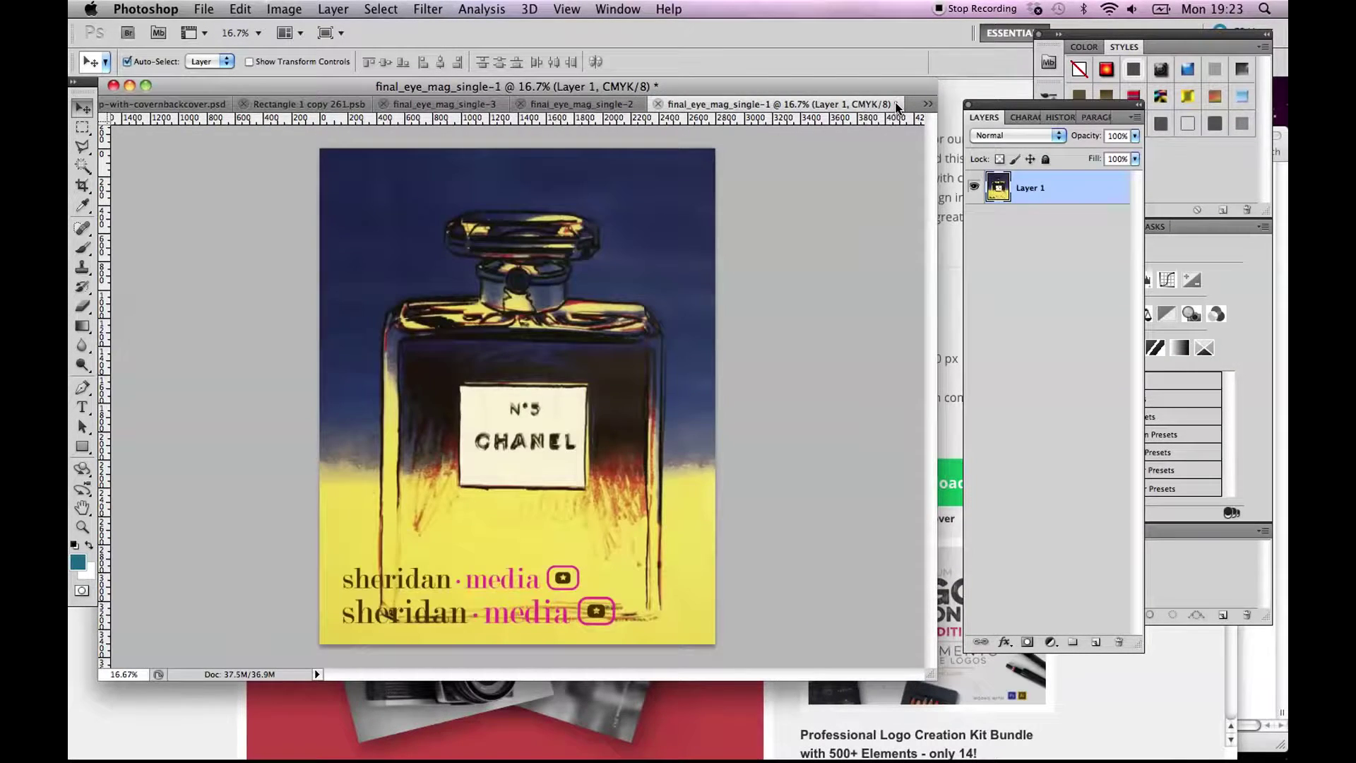
Copy the entire final_eye_mag_single-3 page and paste it into the content group of Rectangle 1 copy 261.psb.
{"action": "left_click", "coordinate": [452, 102]}
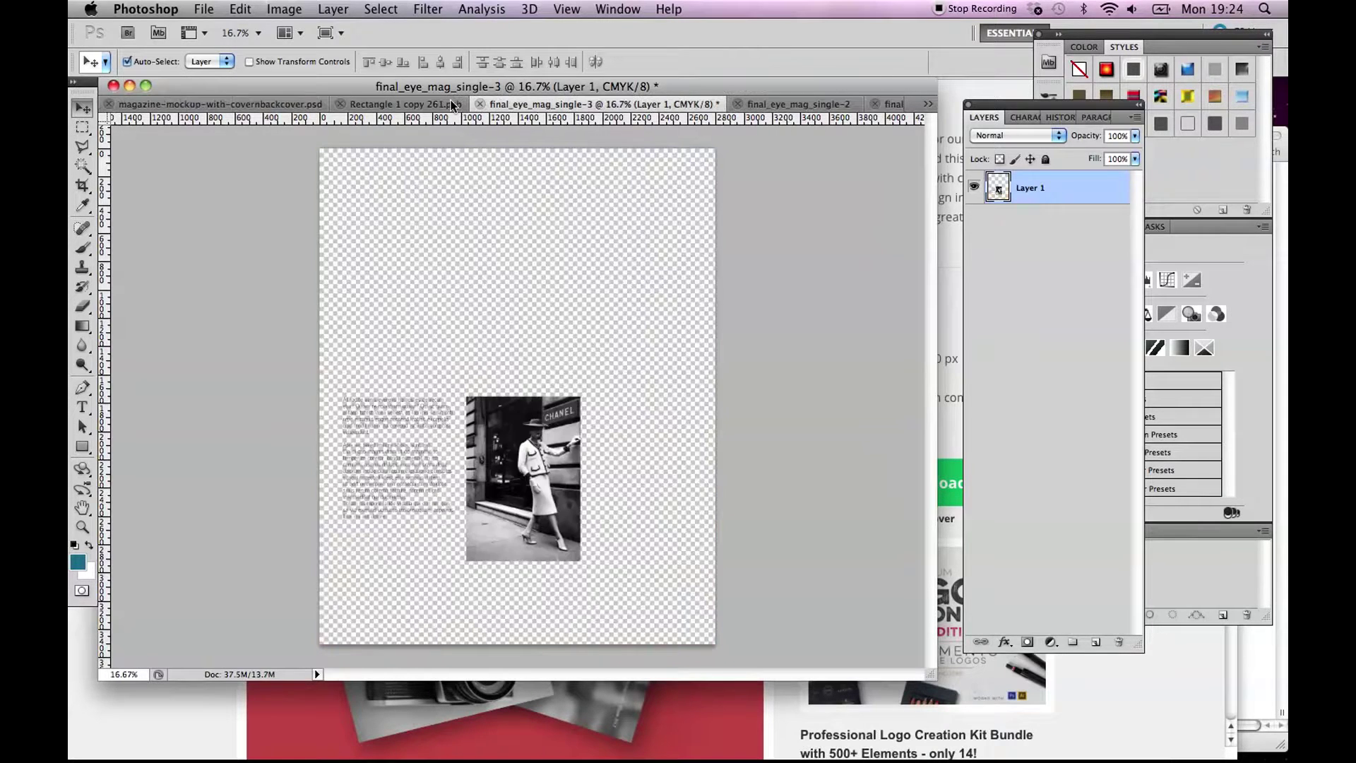
{"action": "left_click", "coordinate": [366, 10]}
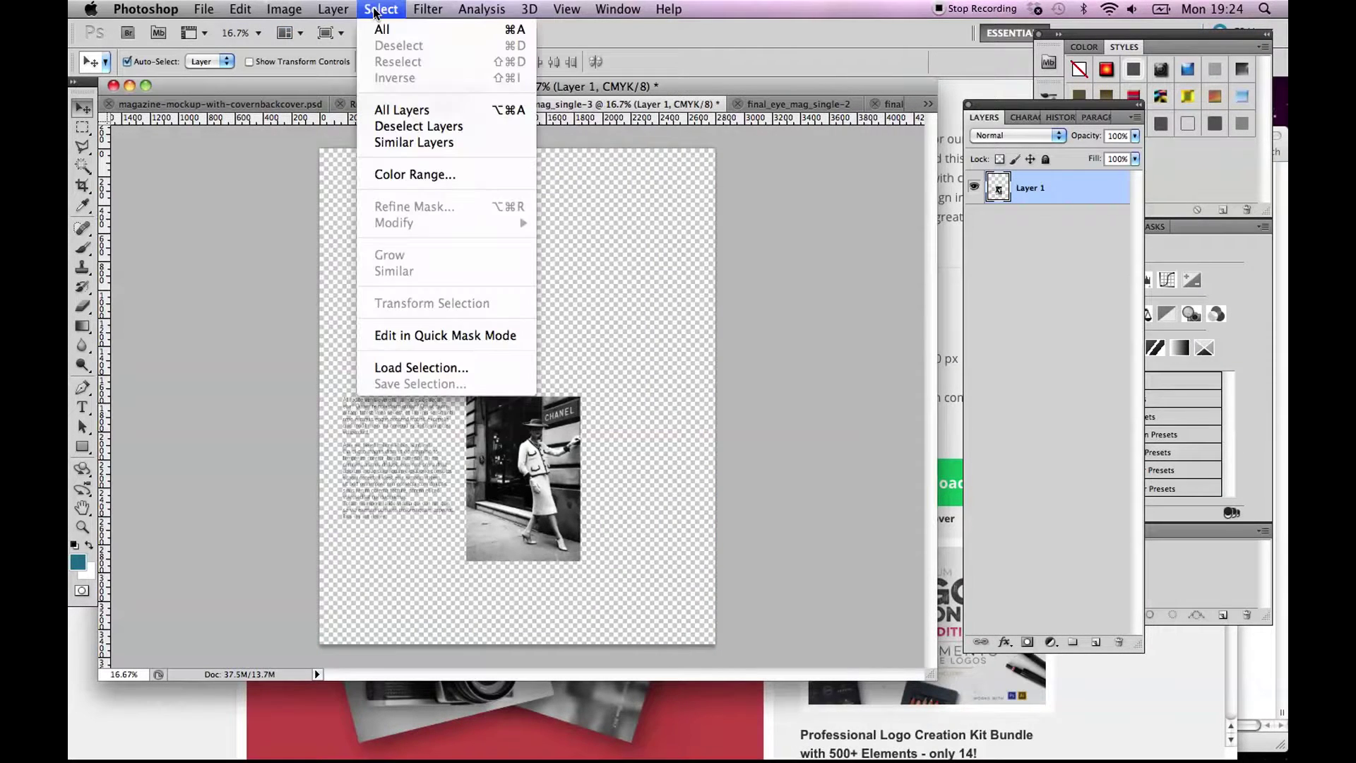
{"action": "left_click", "coordinate": [376, 27]}
{"action": "left_click", "coordinate": [240, 10]}
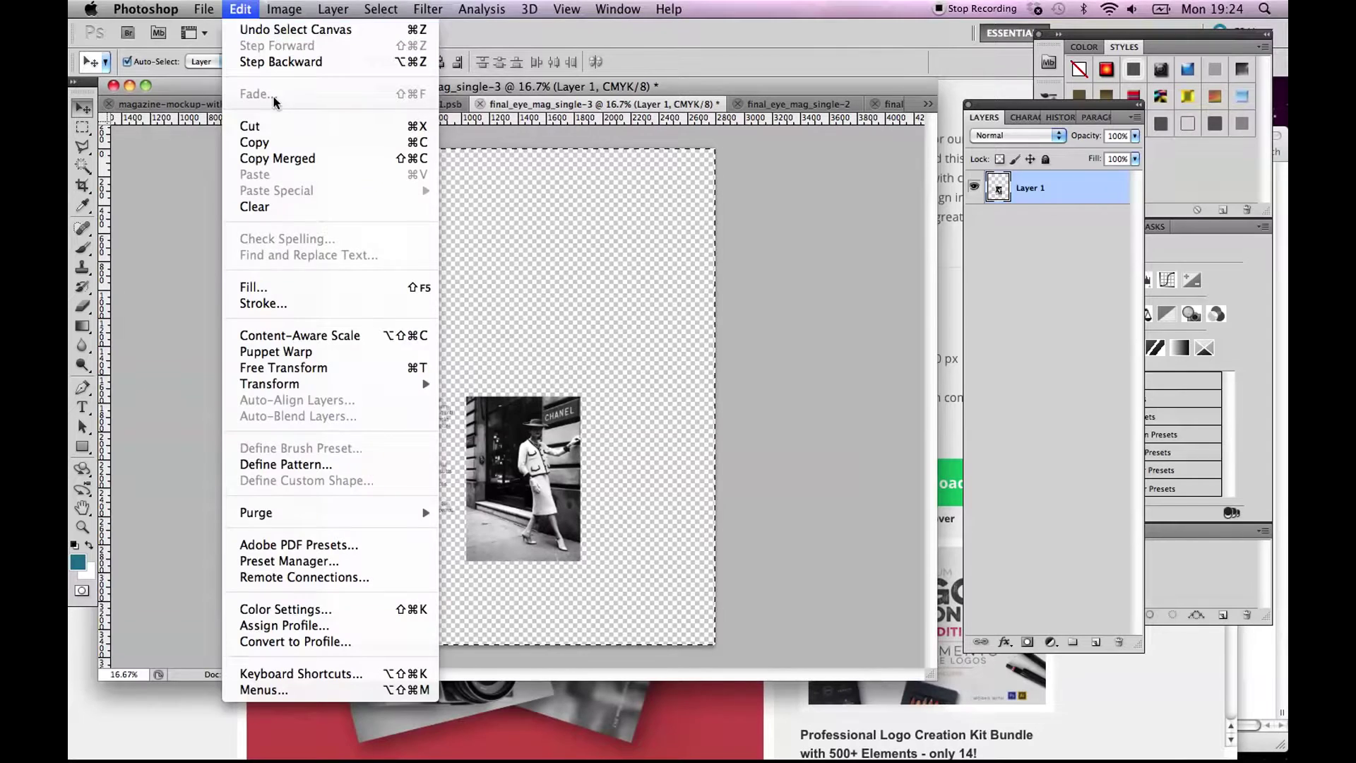
{"action": "left_click", "coordinate": [278, 143]}
{"action": "left_click", "coordinate": [380, 110]}
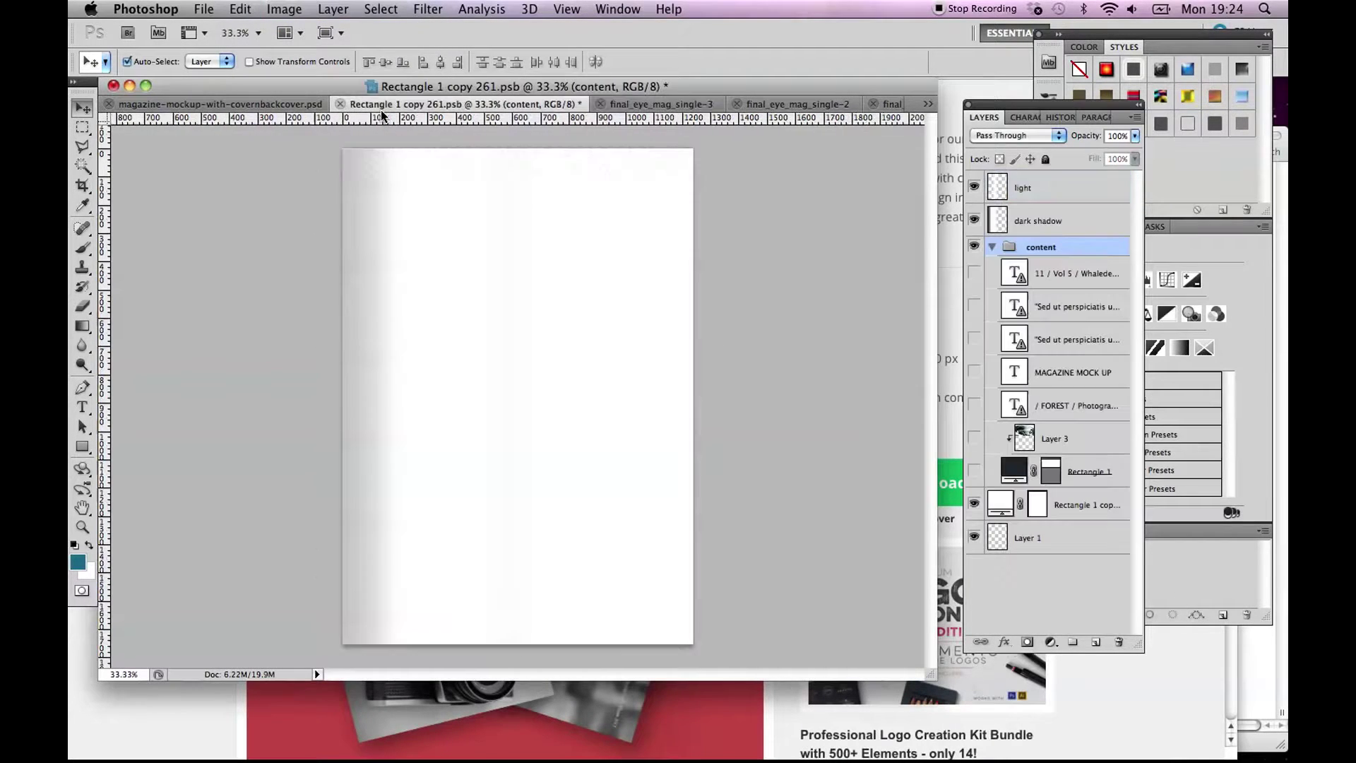
{"action": "left_click", "coordinate": [240, 10]}
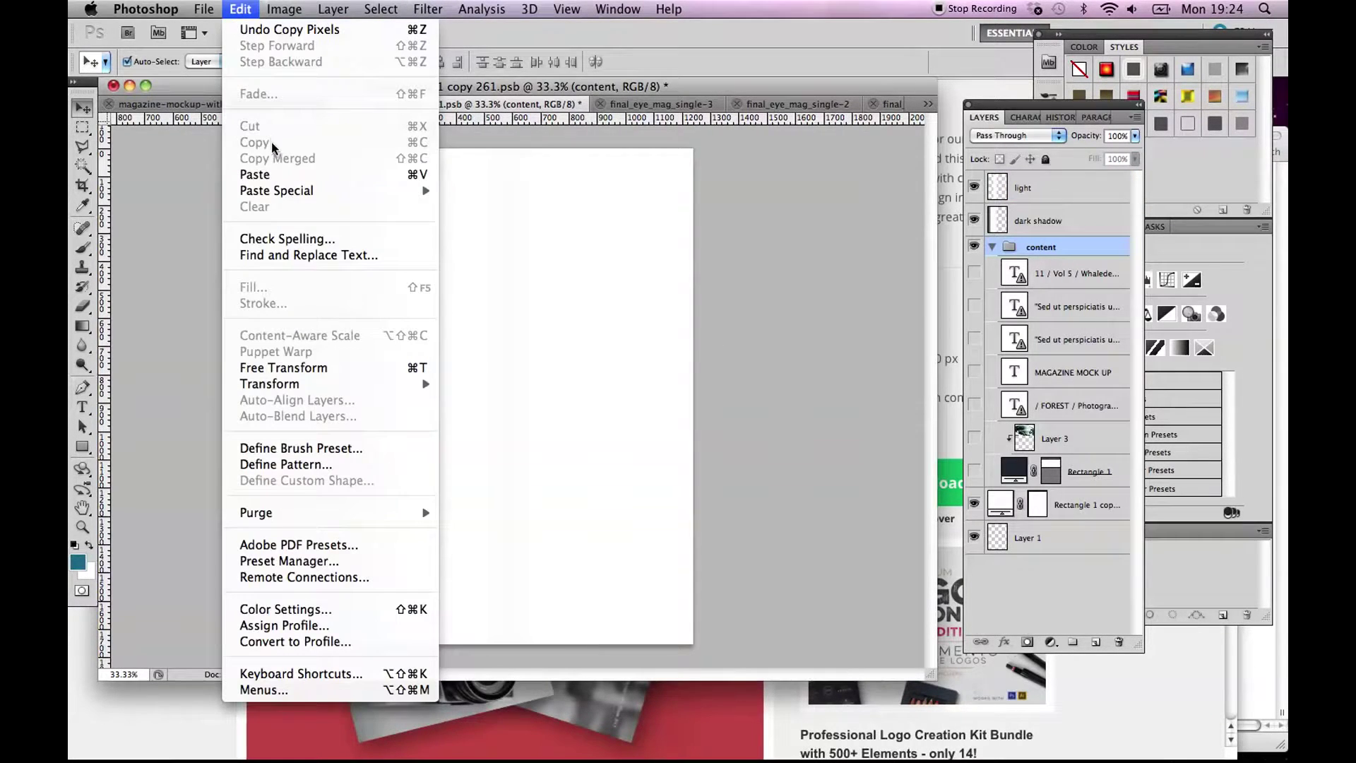
{"action": "left_click", "coordinate": [276, 174]}
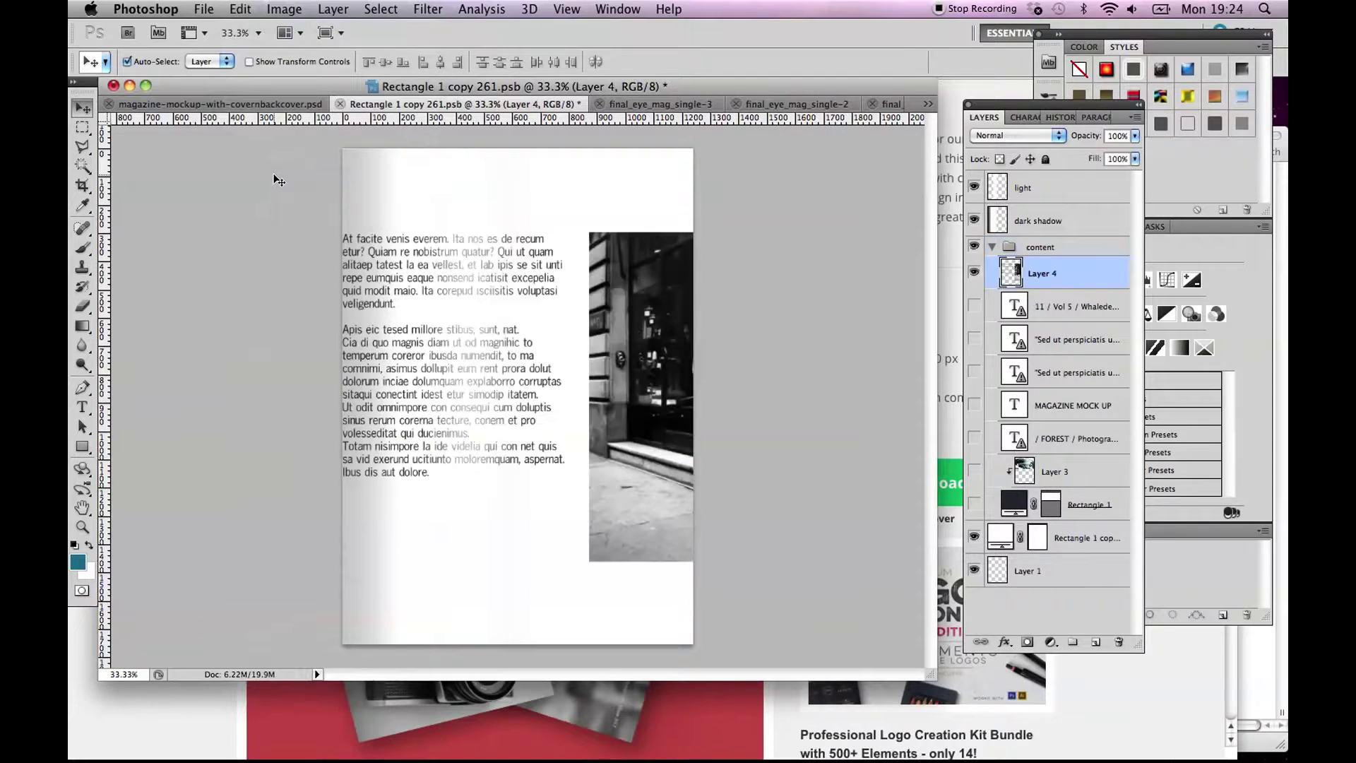
Leave the free transform of the pasted page and hide its layer in the content group.
{"action": "key", "text": "super+t"}
{"action": "key", "text": "Return"}
{"action": "left_click", "coordinate": [974, 272]}
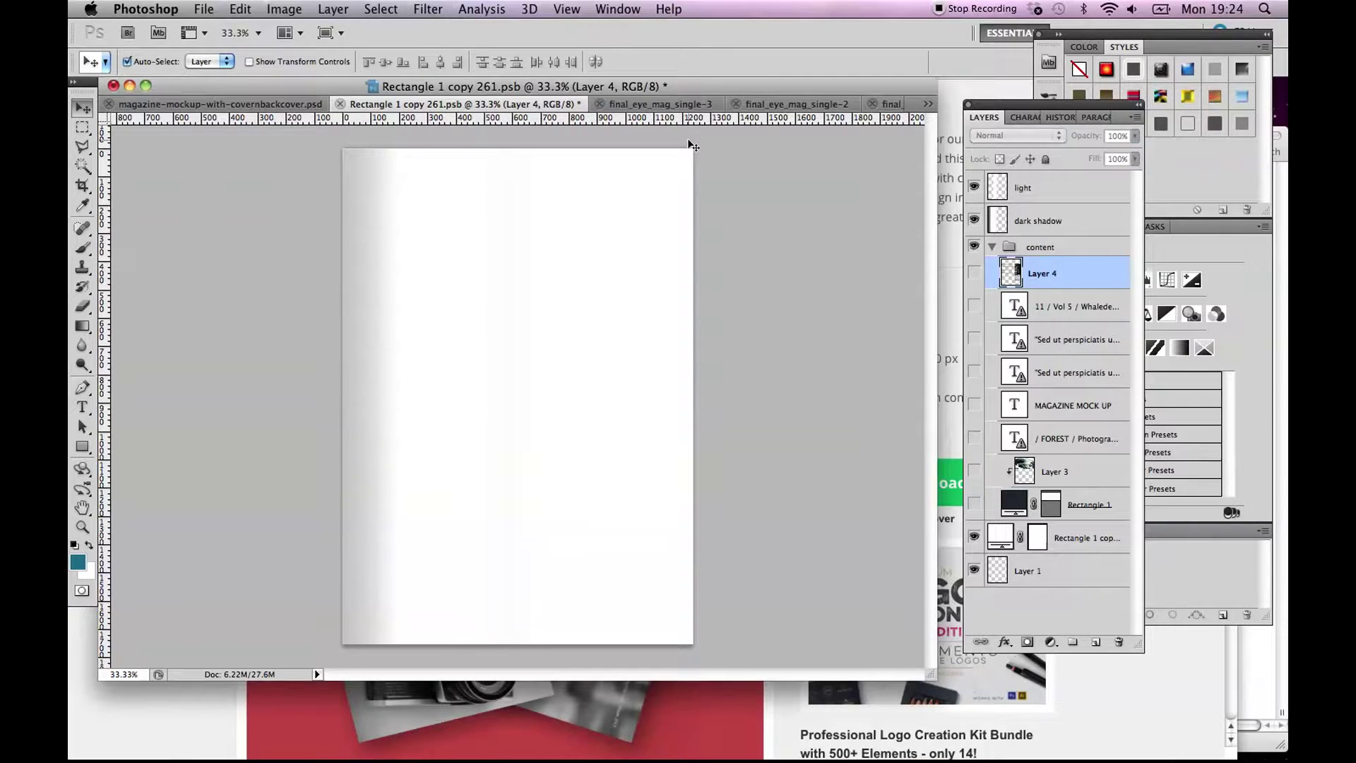
Place a new layer filled with White at 100% opacity beneath the text and photo layer in final_eye_mag_single-3.
{"action": "left_click", "coordinate": [646, 104]}
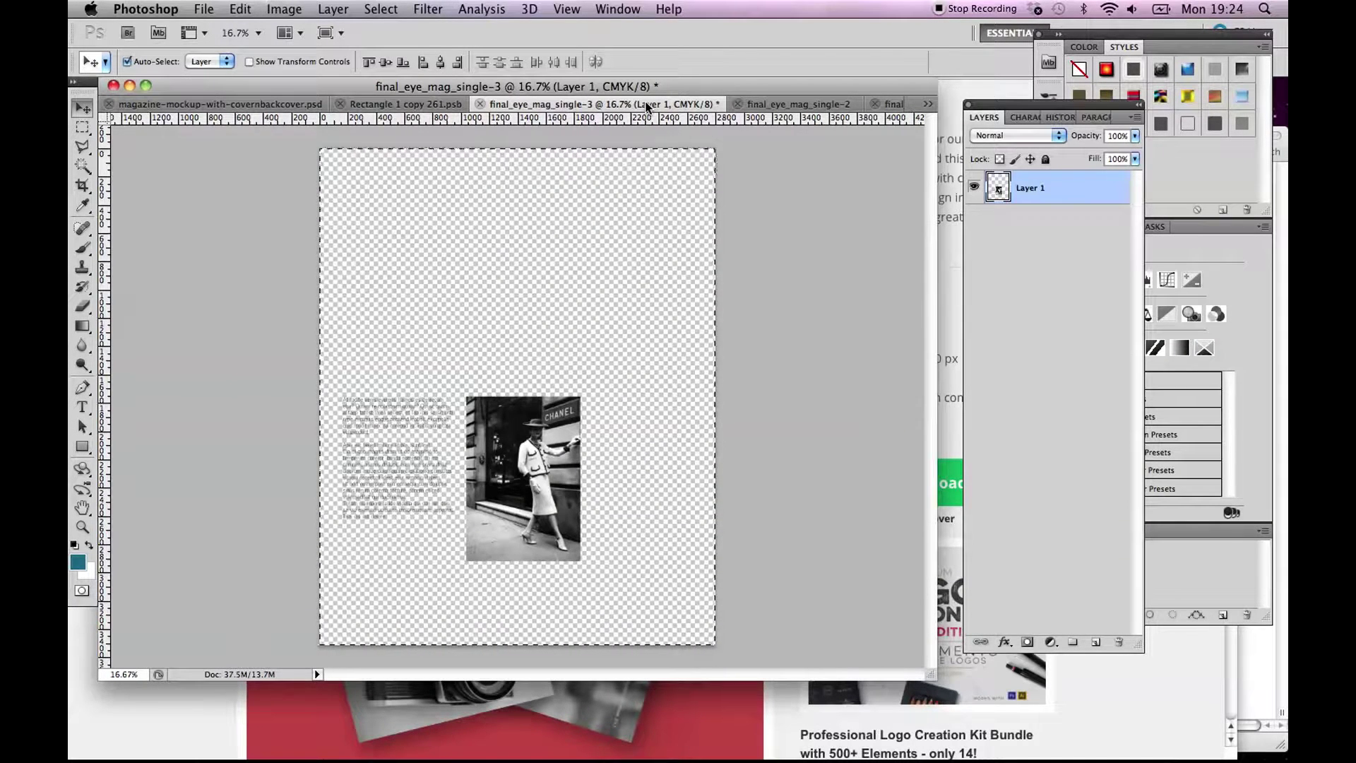
{"action": "key", "text": "super+d"}
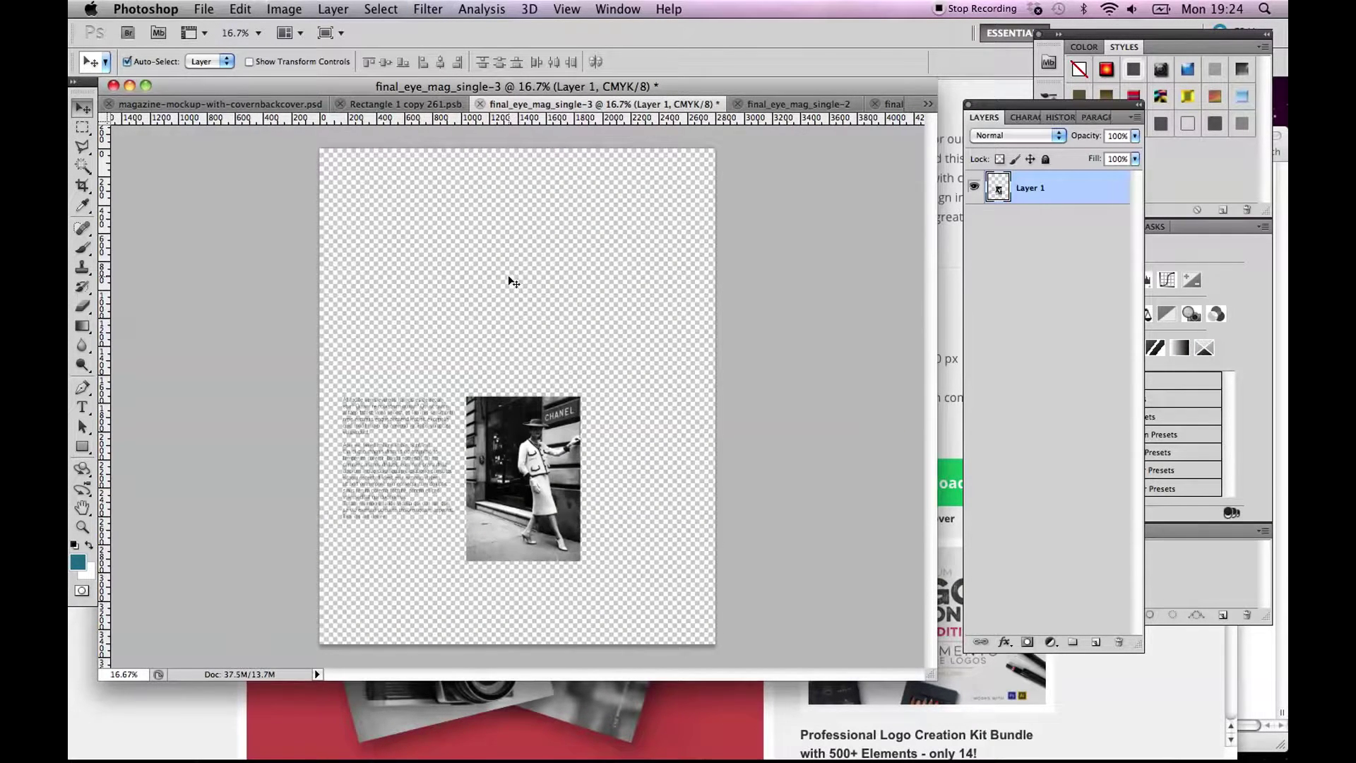
{"action": "left_click", "coordinate": [1096, 643]}
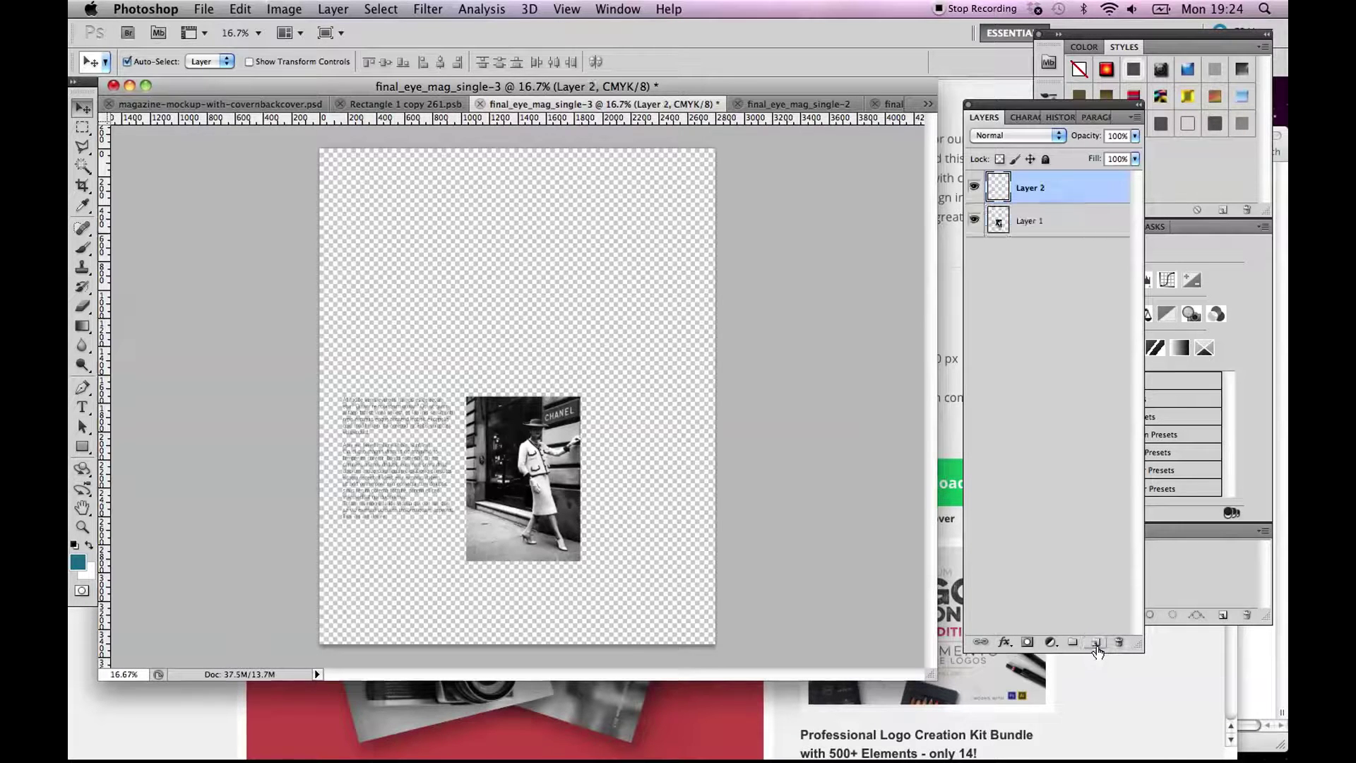
{"action": "left_click", "coordinate": [242, 15]}
{"action": "left_click", "coordinate": [288, 294]}
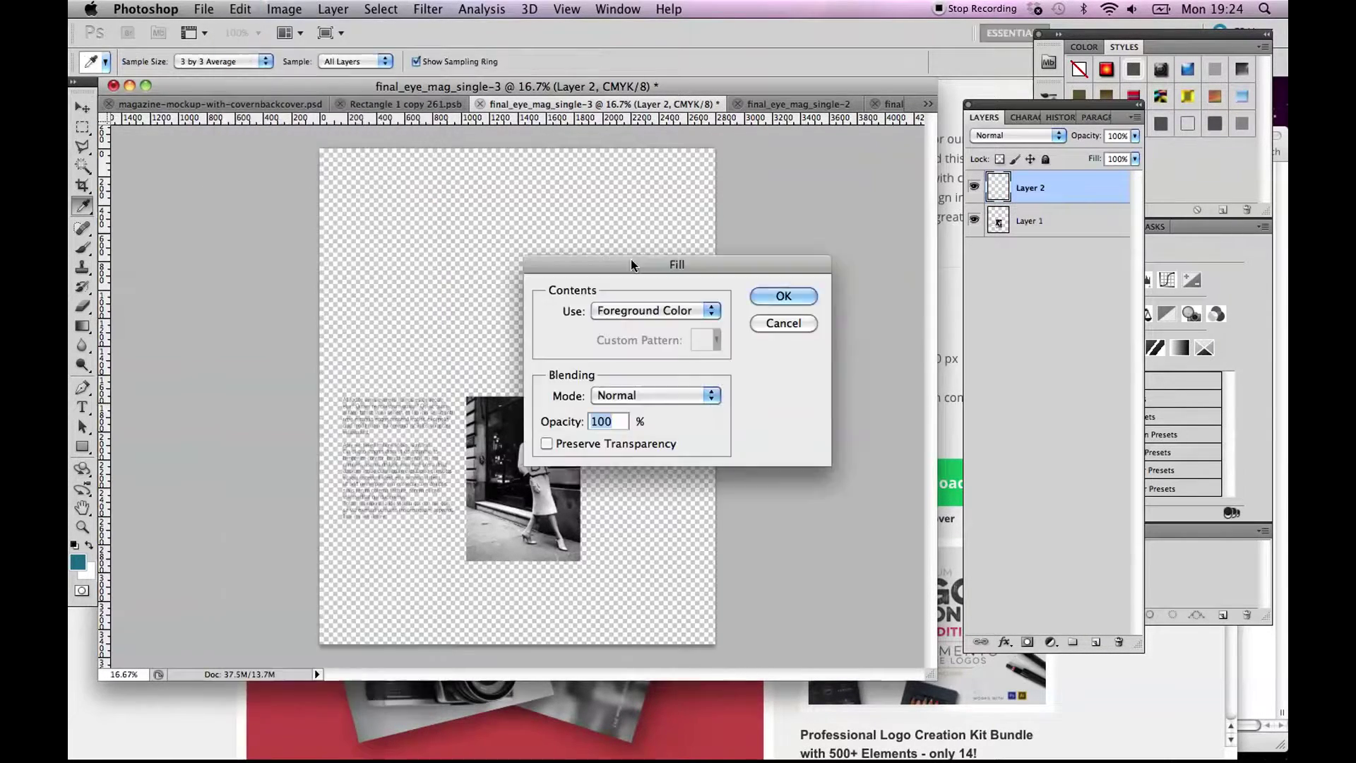
{"action": "left_click", "coordinate": [631, 314]}
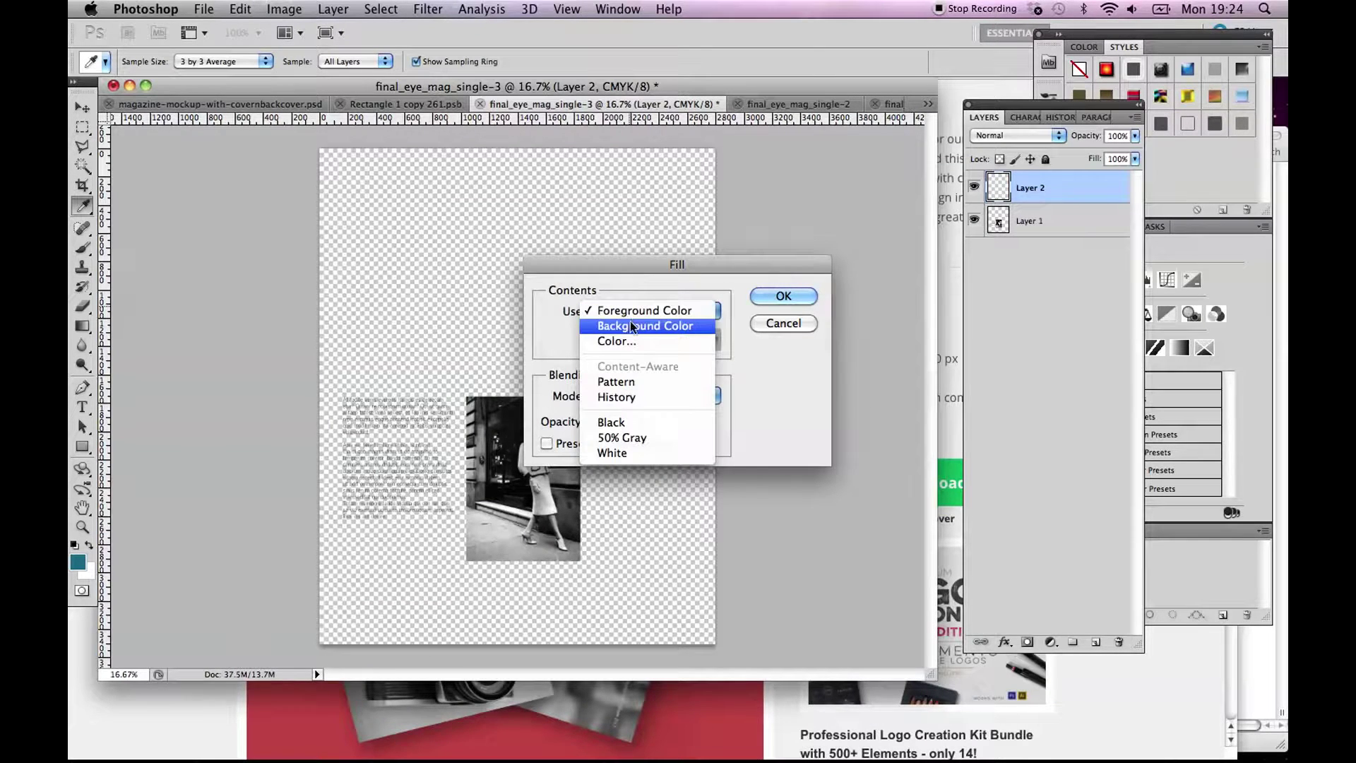
{"action": "left_click", "coordinate": [636, 453]}
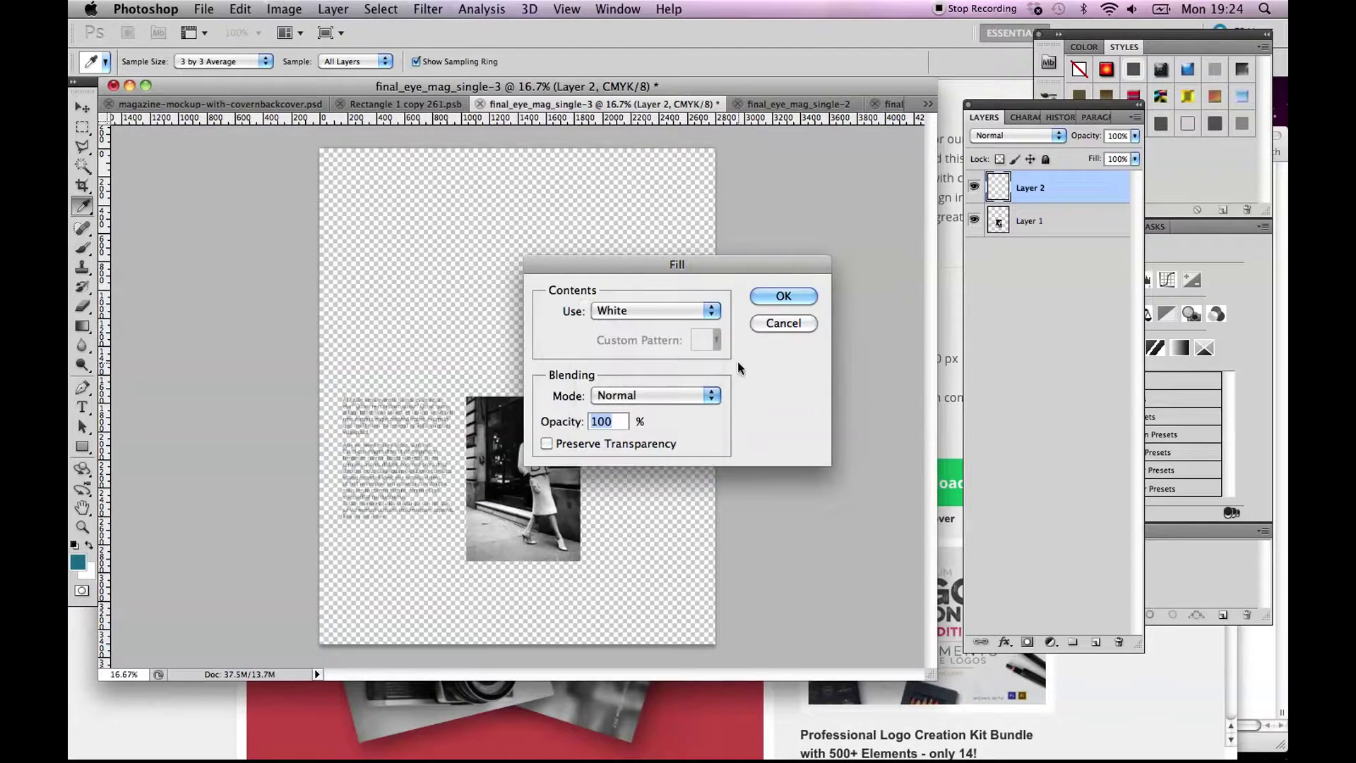
{"action": "left_click", "coordinate": [786, 295]}
{"action": "key", "text": "v"}
{"action": "left_click_drag", "start_coordinate": [1045, 193], "coordinate": [1044, 250]}
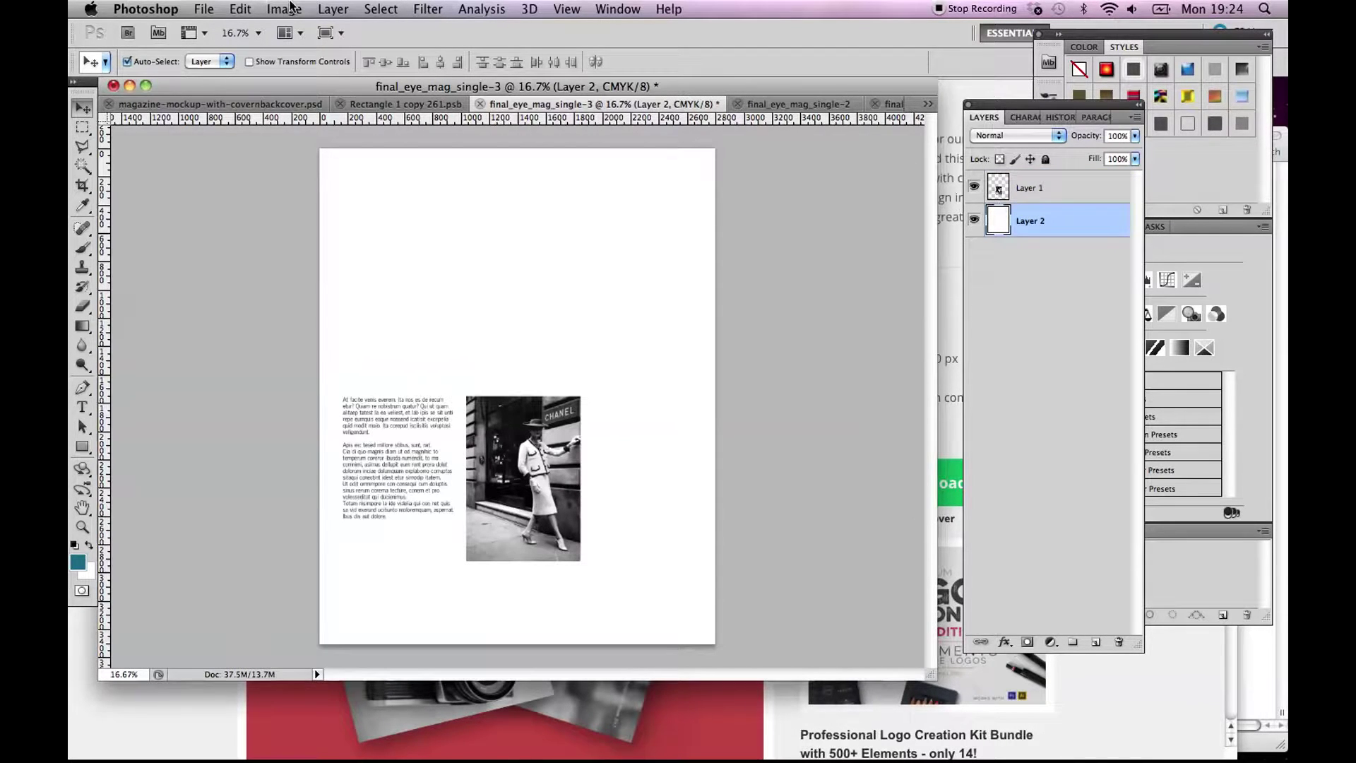
Select the entire canvas of final_eye_mag_single-3 and copy its visible layers merged.
{"action": "left_click", "coordinate": [380, 9]}
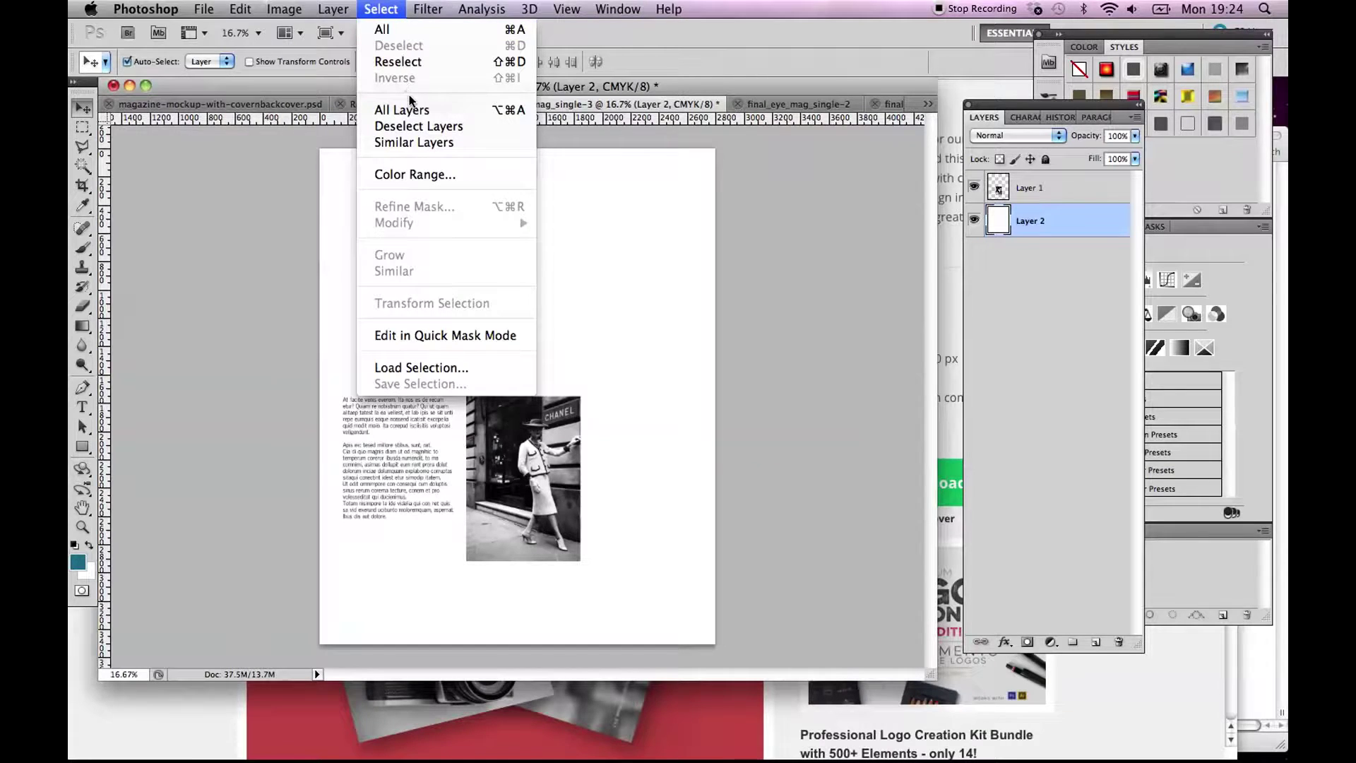
{"action": "left_click", "coordinate": [223, 215]}
{"action": "left_click", "coordinate": [744, 361]}
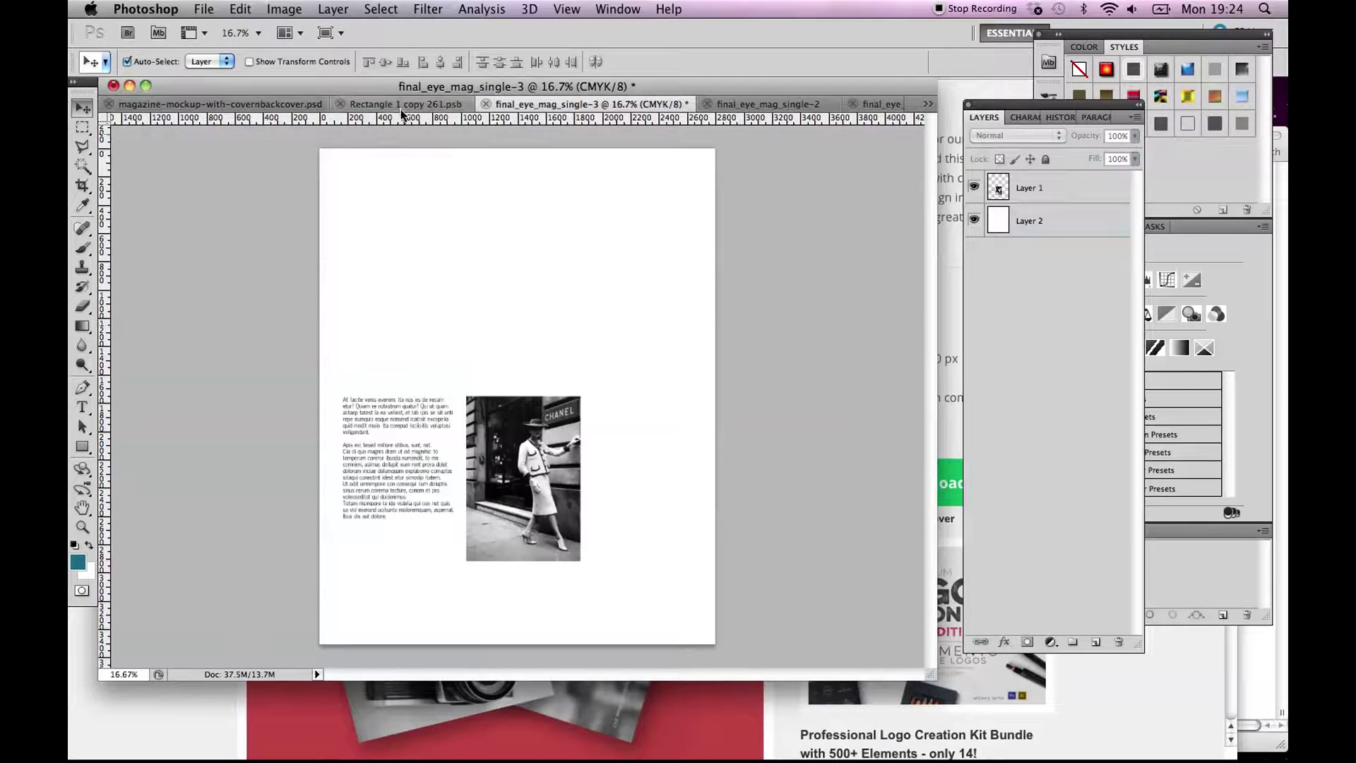
{"action": "left_click", "coordinate": [380, 9]}
{"action": "left_click", "coordinate": [377, 26]}
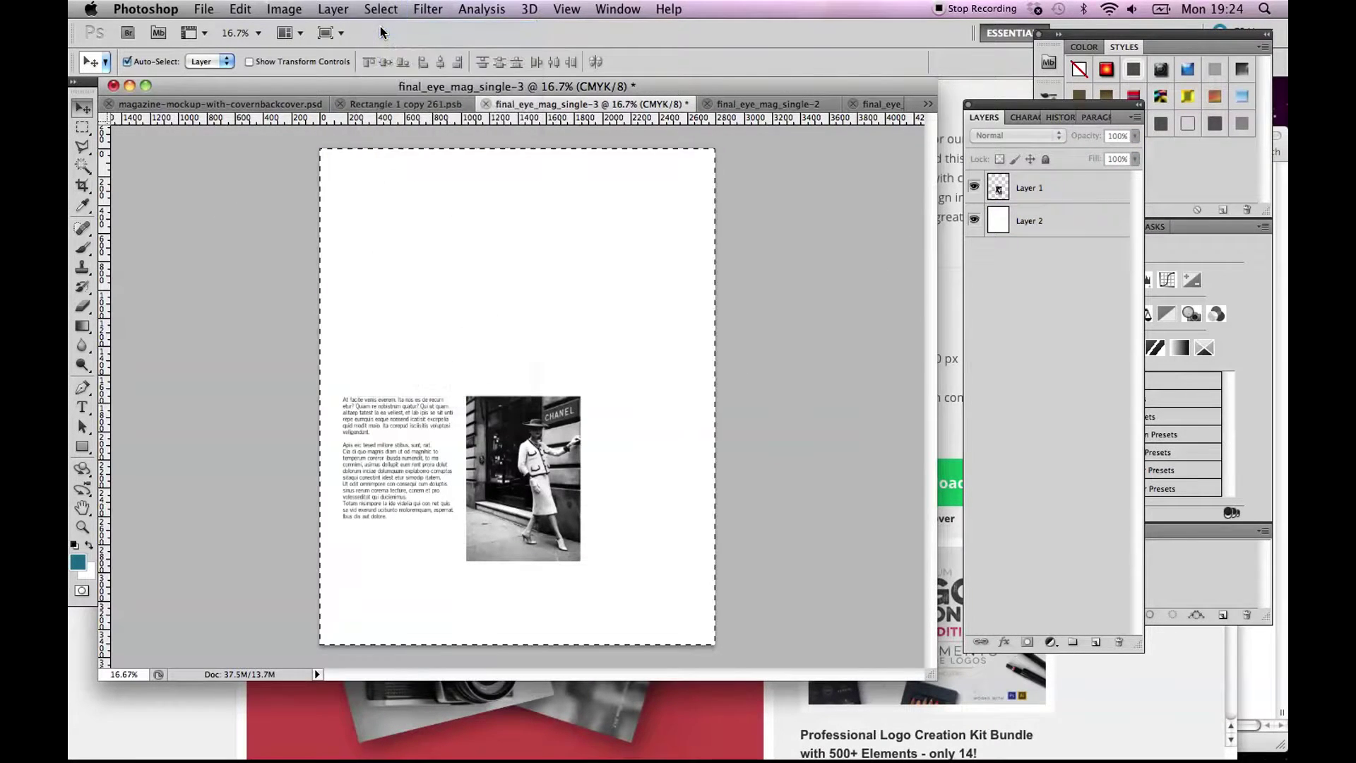
{"action": "left_click", "coordinate": [239, 8]}
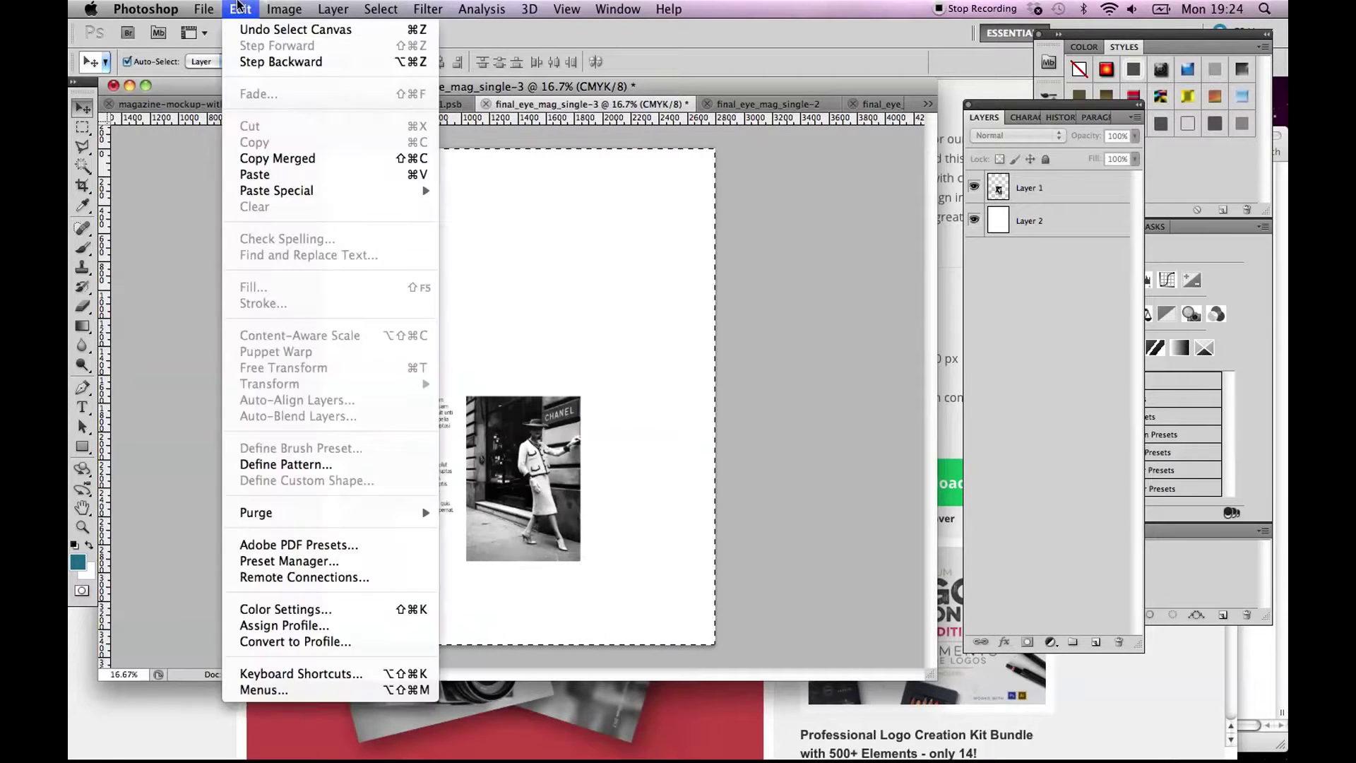
{"action": "left_click", "coordinate": [277, 160]}
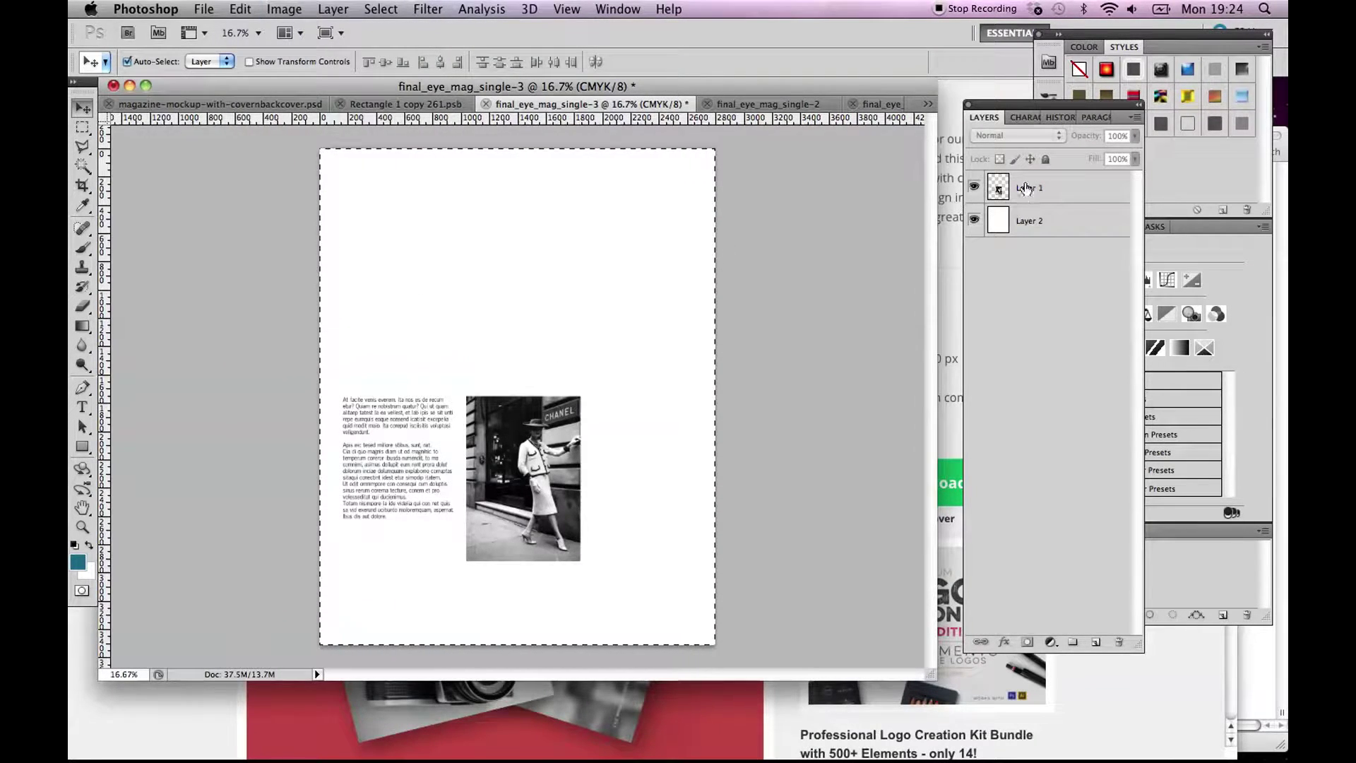
Paste the merged page into the content group of Rectangle 1 copy 261.psb.
{"action": "left_click", "coordinate": [410, 106]}
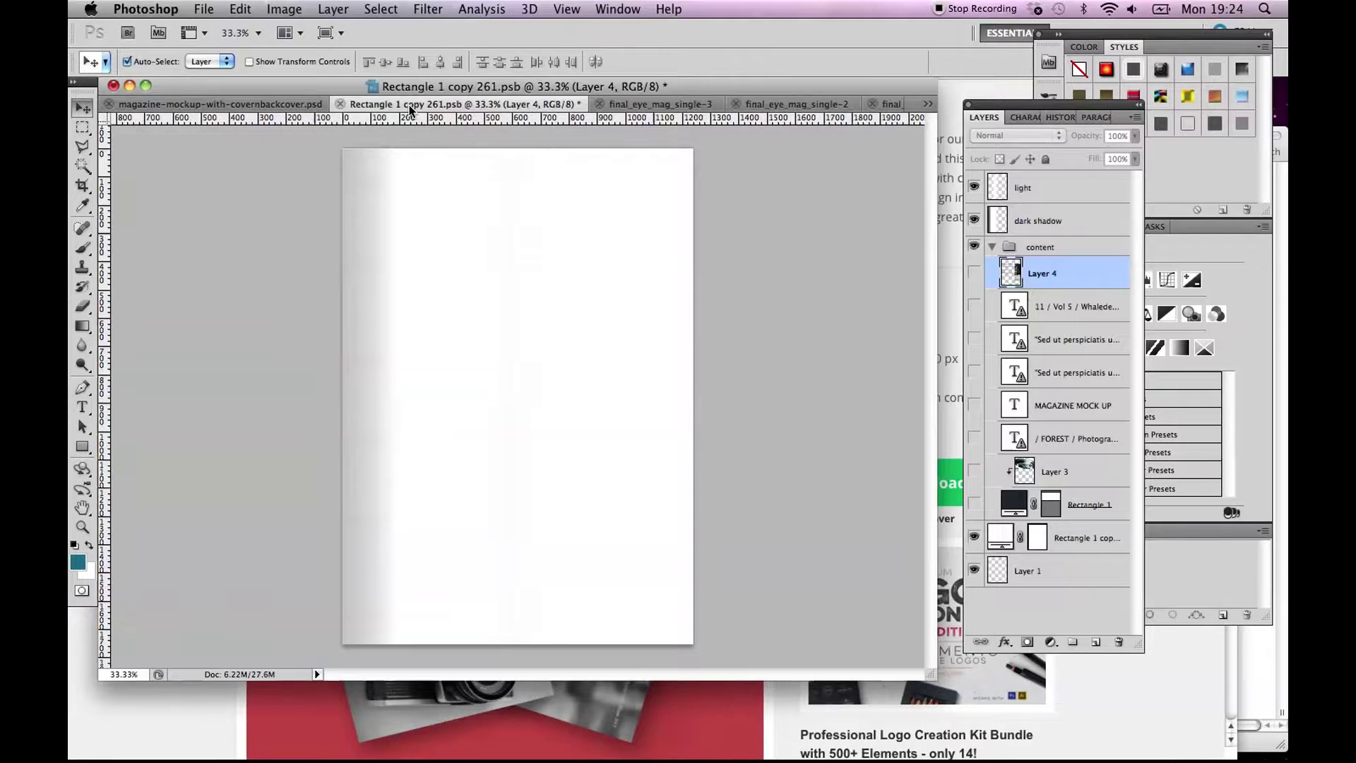
{"action": "left_click", "coordinate": [240, 8]}
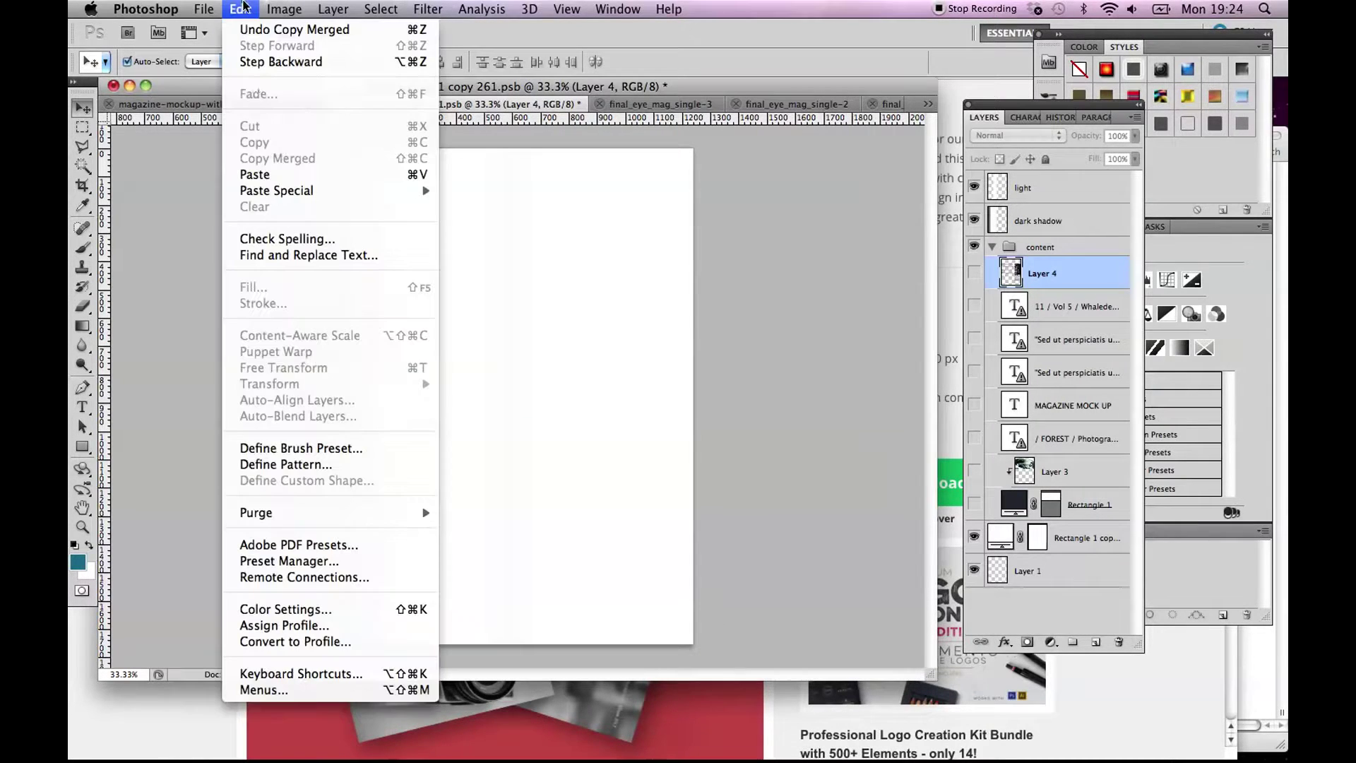
{"action": "left_click", "coordinate": [261, 174]}
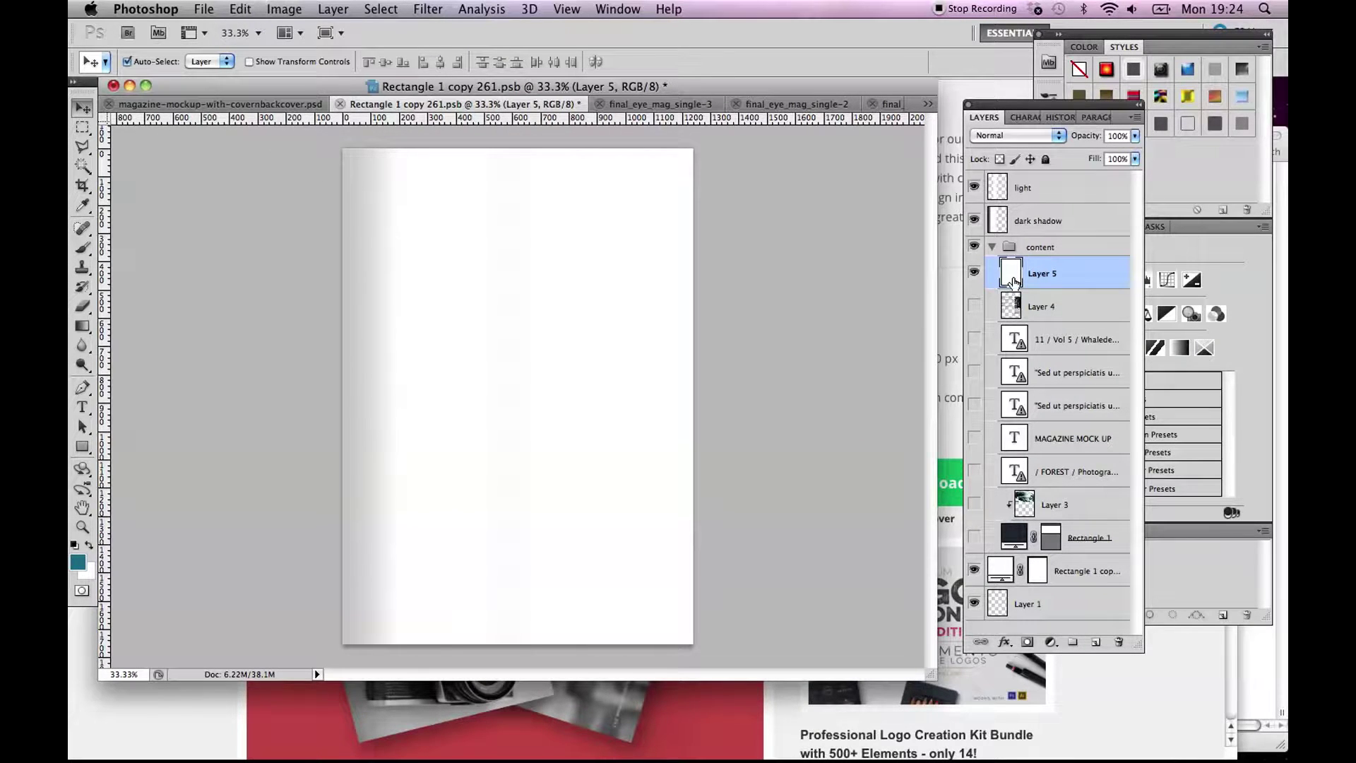
{"action": "left_click_drag", "start_coordinate": [1013, 281], "coordinate": [1012, 245]}
Make Layer 1 of final_eye_mag_single-3 active and copy the selected page merged again.
{"action": "left_click", "coordinate": [668, 103]}
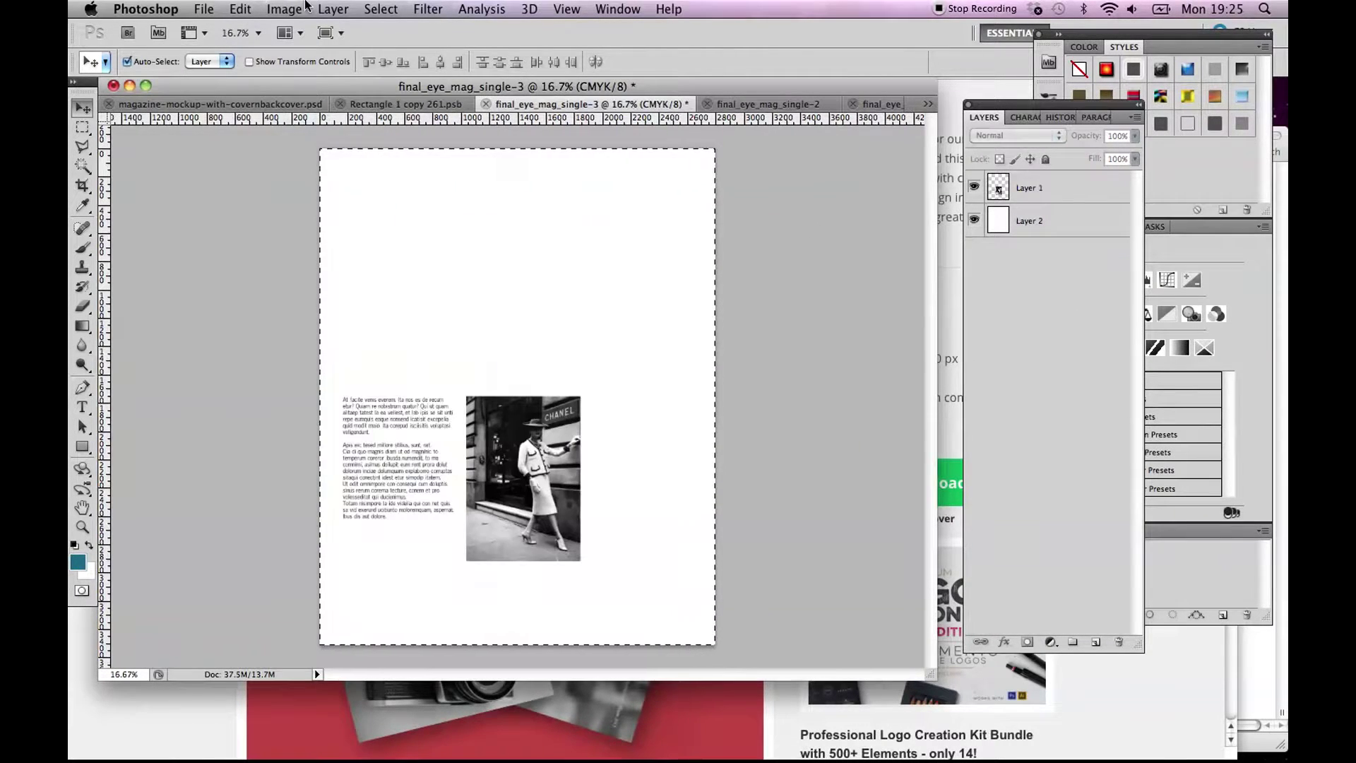
{"action": "left_click", "coordinate": [240, 8]}
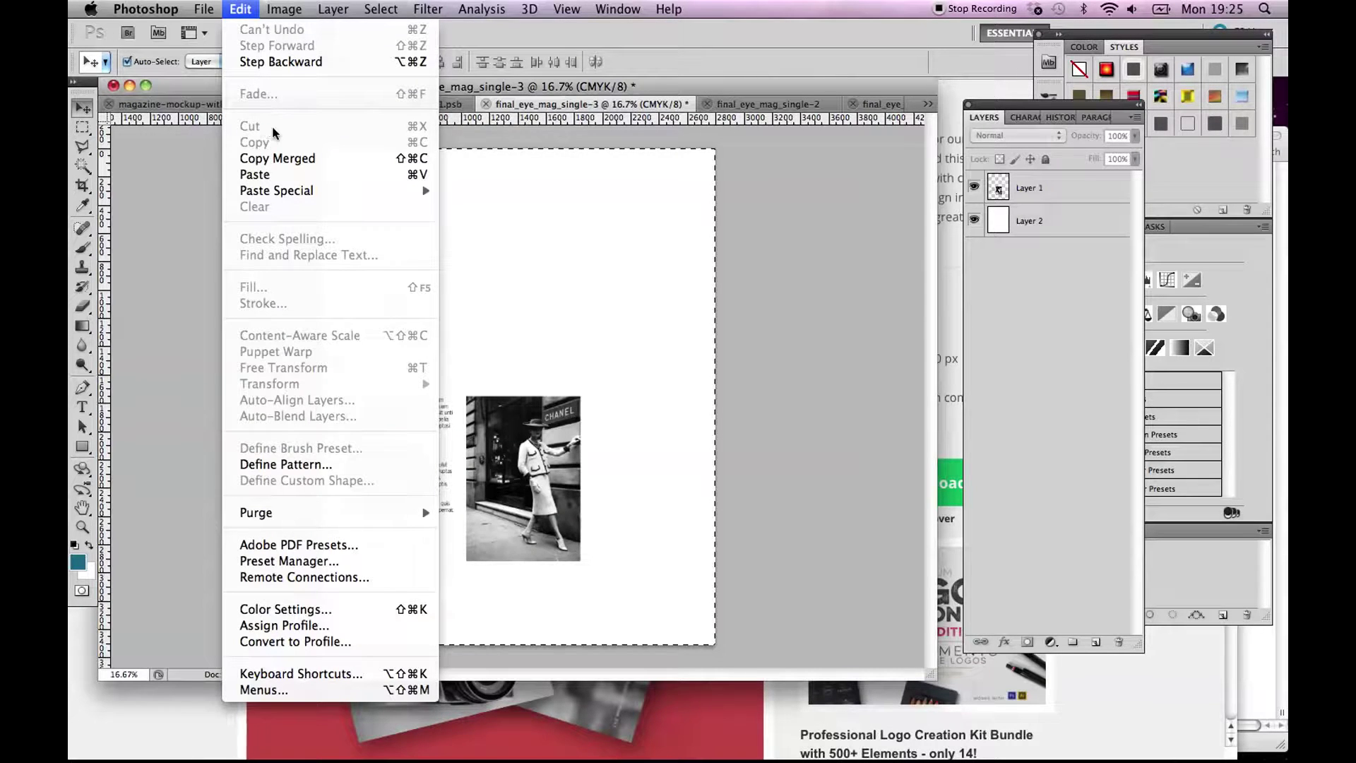
{"action": "left_click", "coordinate": [530, 213]}
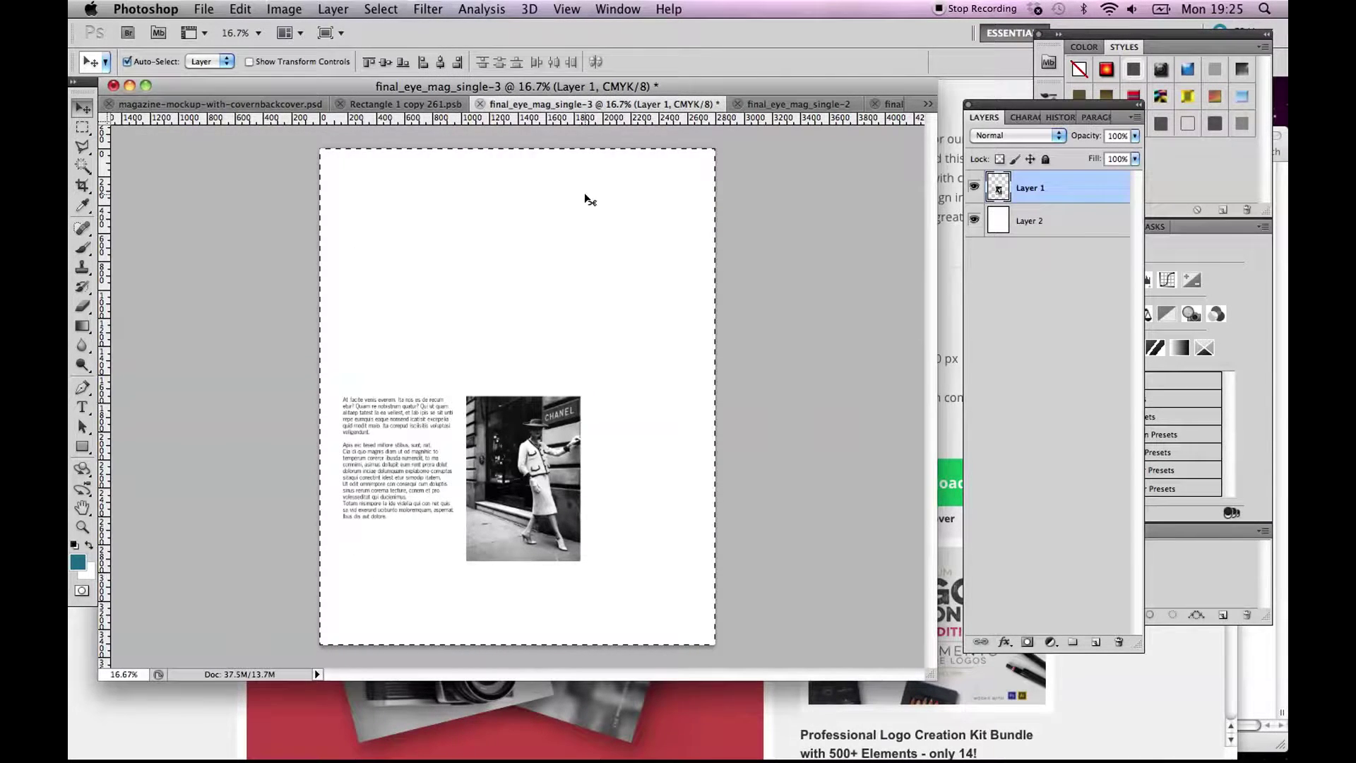
{"action": "left_click", "coordinate": [241, 8]}
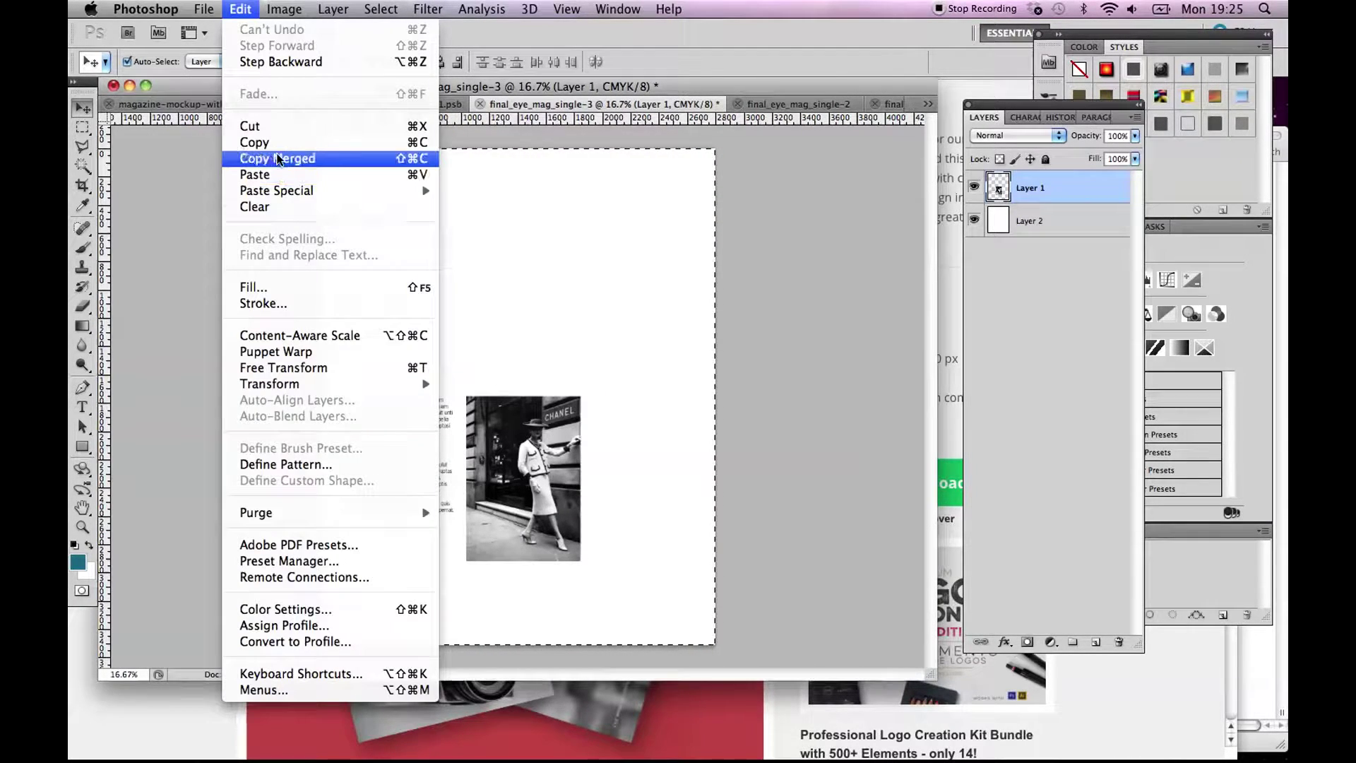
{"action": "left_click", "coordinate": [277, 158]}
Hide Layer 5 in Rectangle 1 copy 261.psb and paste the newly copied merged page above it.
{"action": "left_click", "coordinate": [390, 100]}
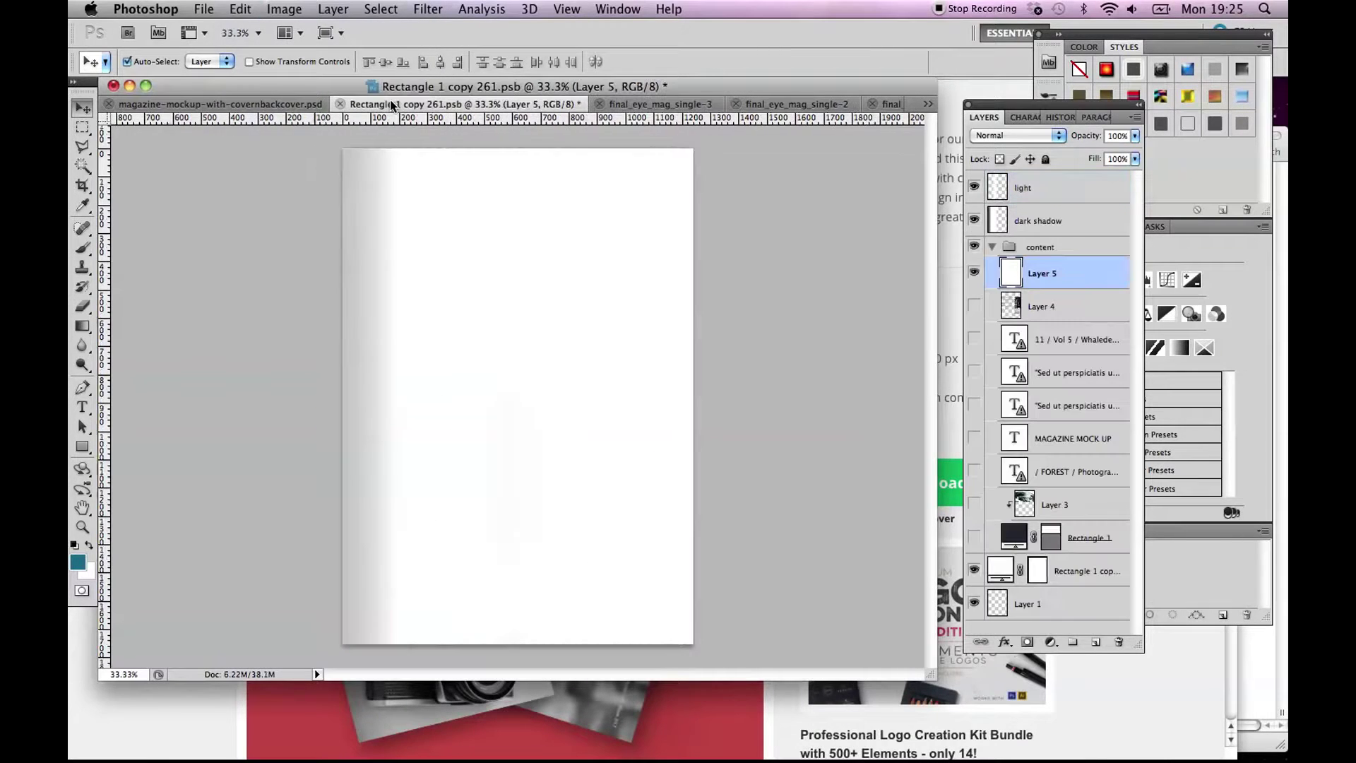
{"action": "left_click", "coordinate": [976, 274]}
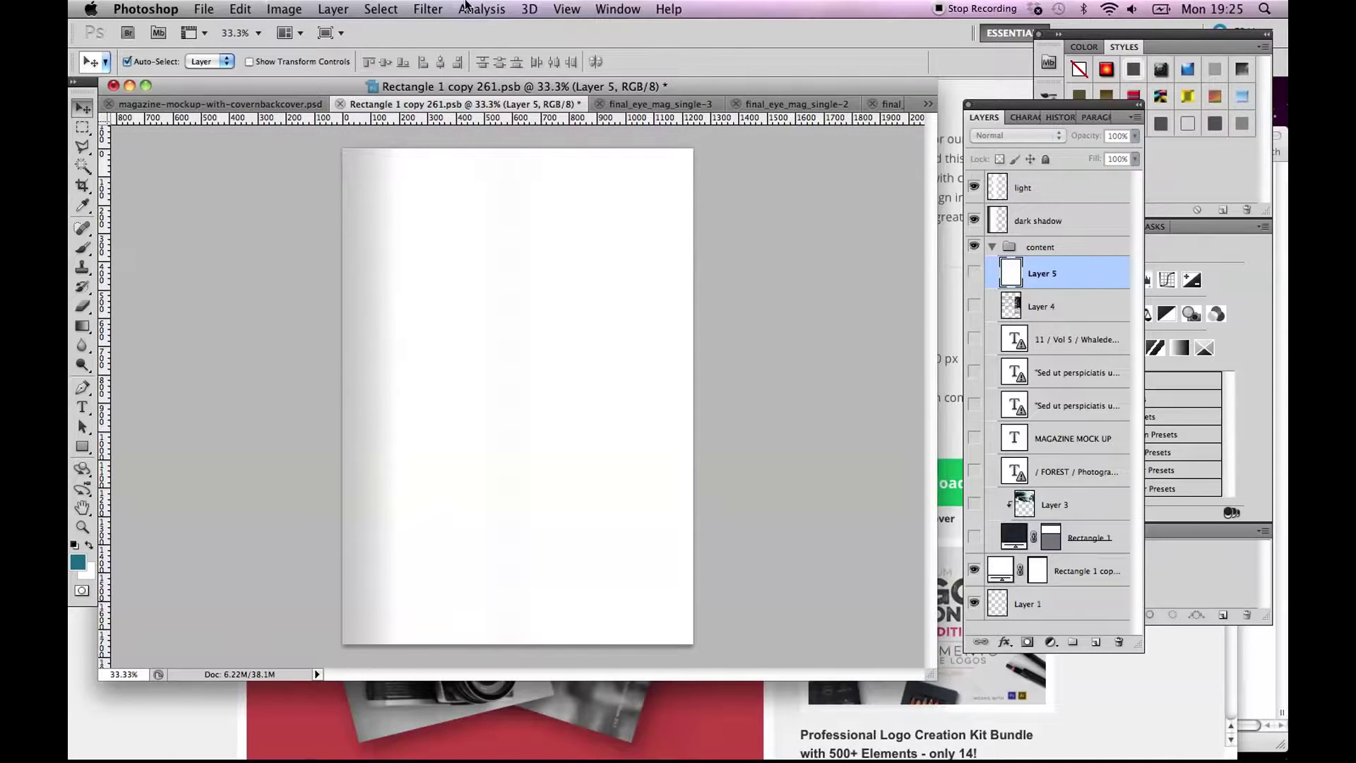
{"action": "left_click", "coordinate": [241, 8]}
{"action": "left_click", "coordinate": [267, 174]}
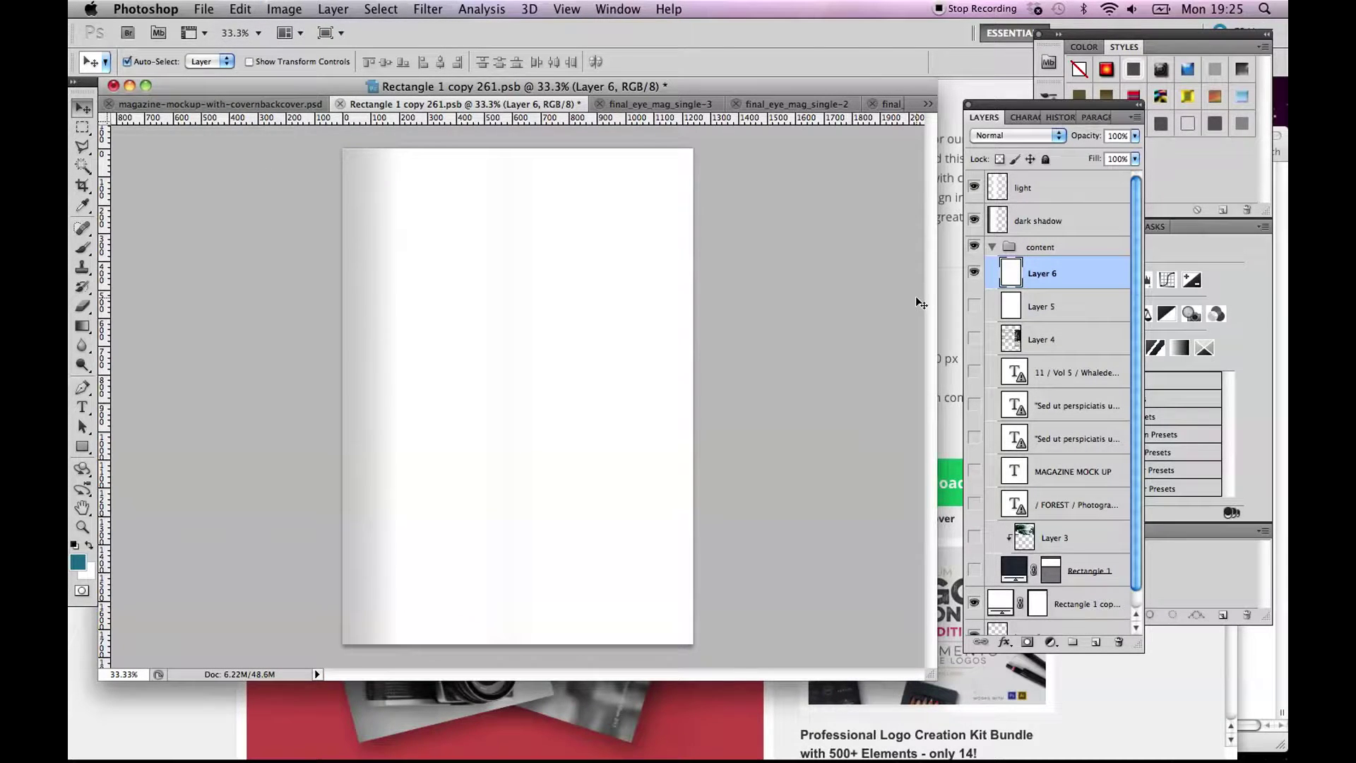
Free transform the pasted page proportionally to about 44% so that it spans the page width and meets the lower edge.
{"action": "key", "text": "super+t"}
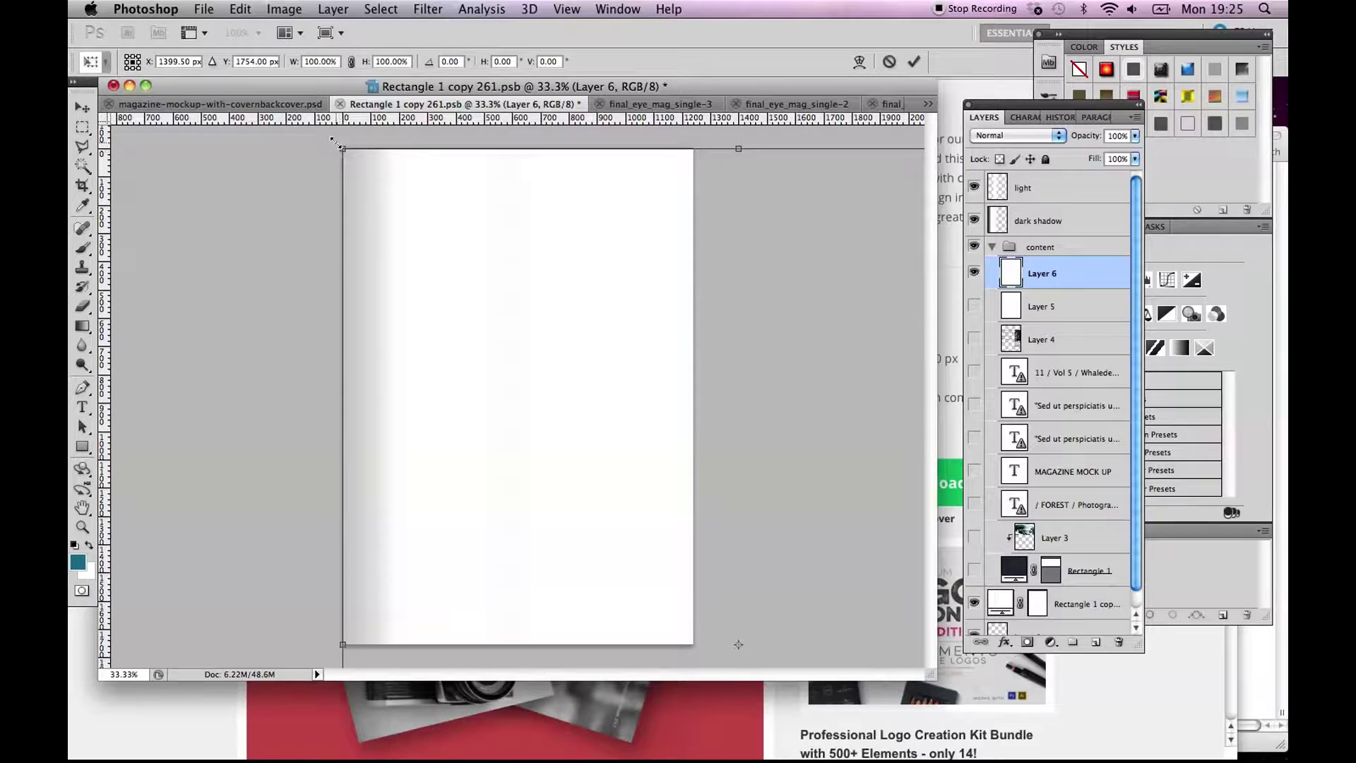
{"action": "key", "text": "Return"}
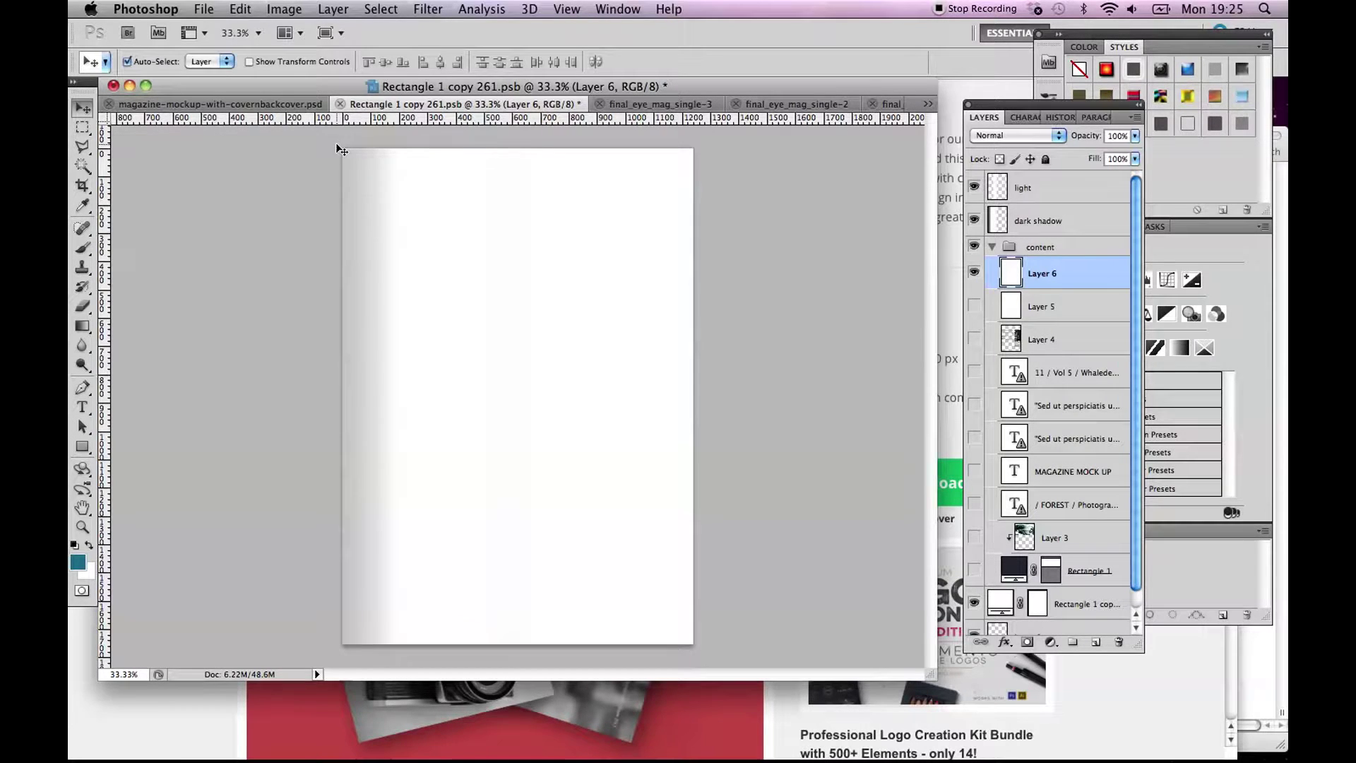
{"action": "left_click", "coordinate": [243, 9]}
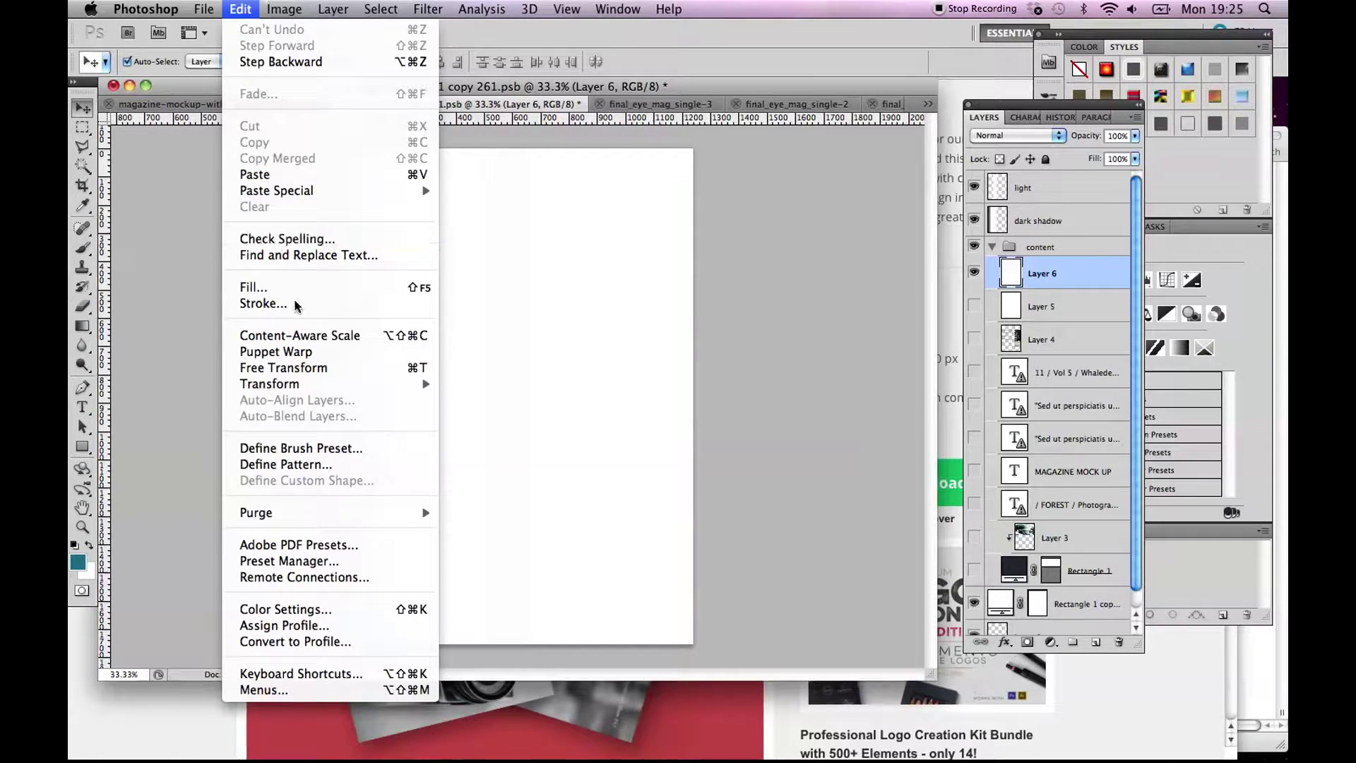
{"action": "left_click", "coordinate": [477, 410]}
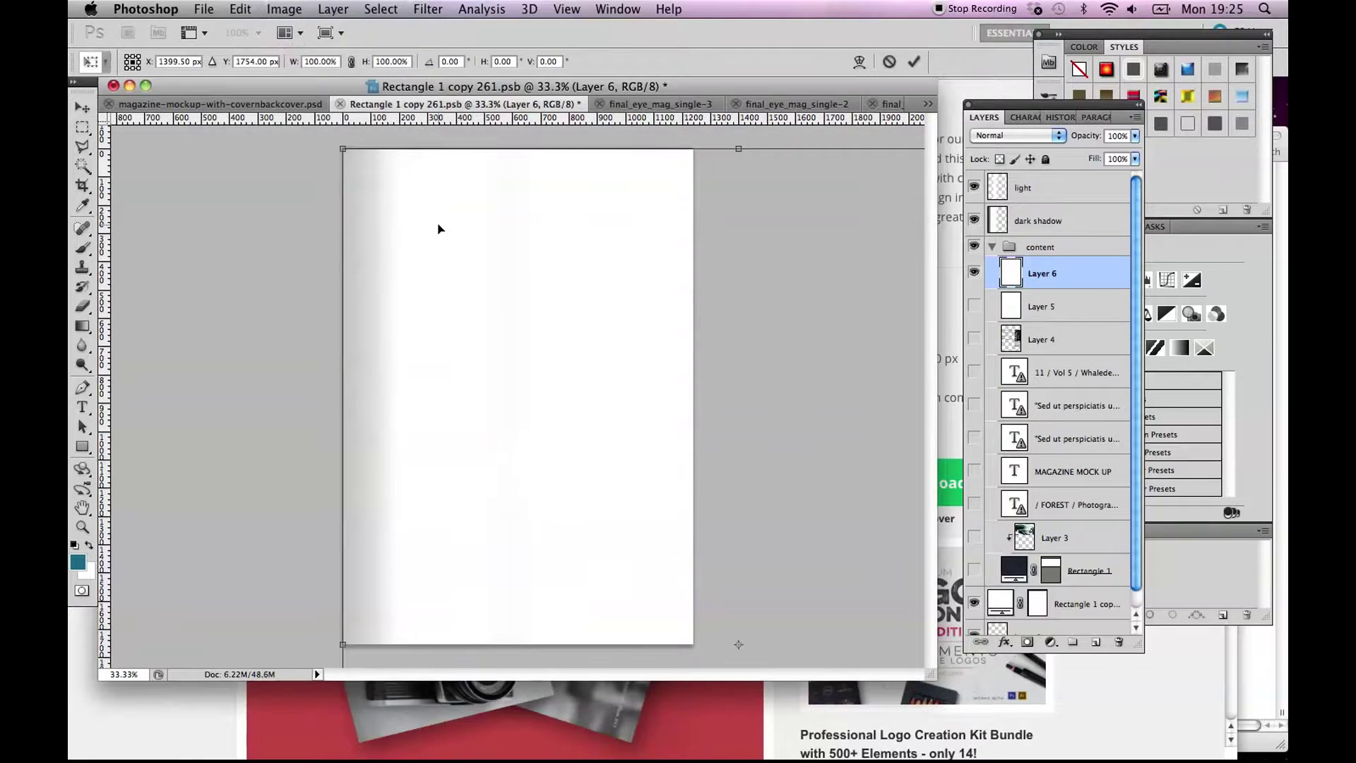
{"action": "left_click_drag", "start_coordinate": [342, 146], "coordinate": [434, 203]}
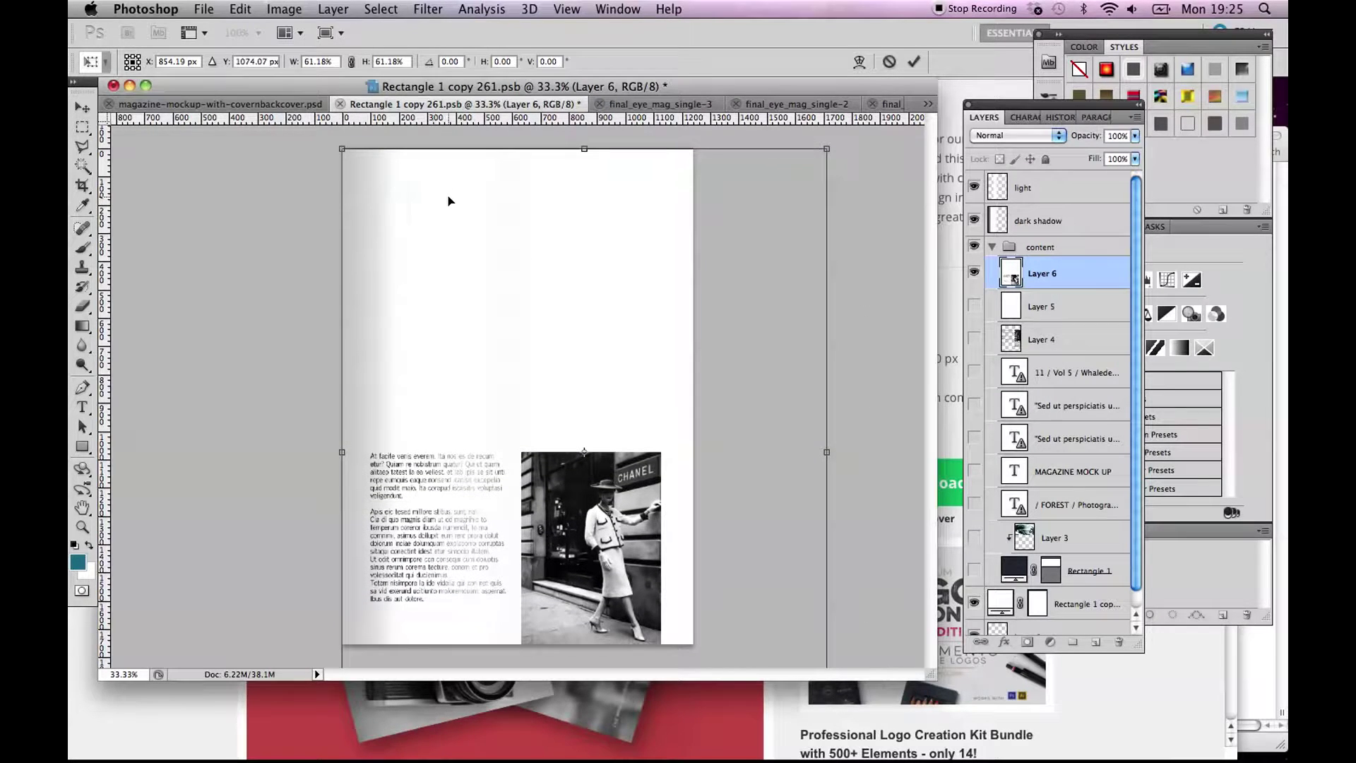
{"action": "left_click_drag", "start_coordinate": [828, 150], "coordinate": [667, 297]}
{"action": "left_click_drag", "start_coordinate": [477, 585], "coordinate": [511, 468]}
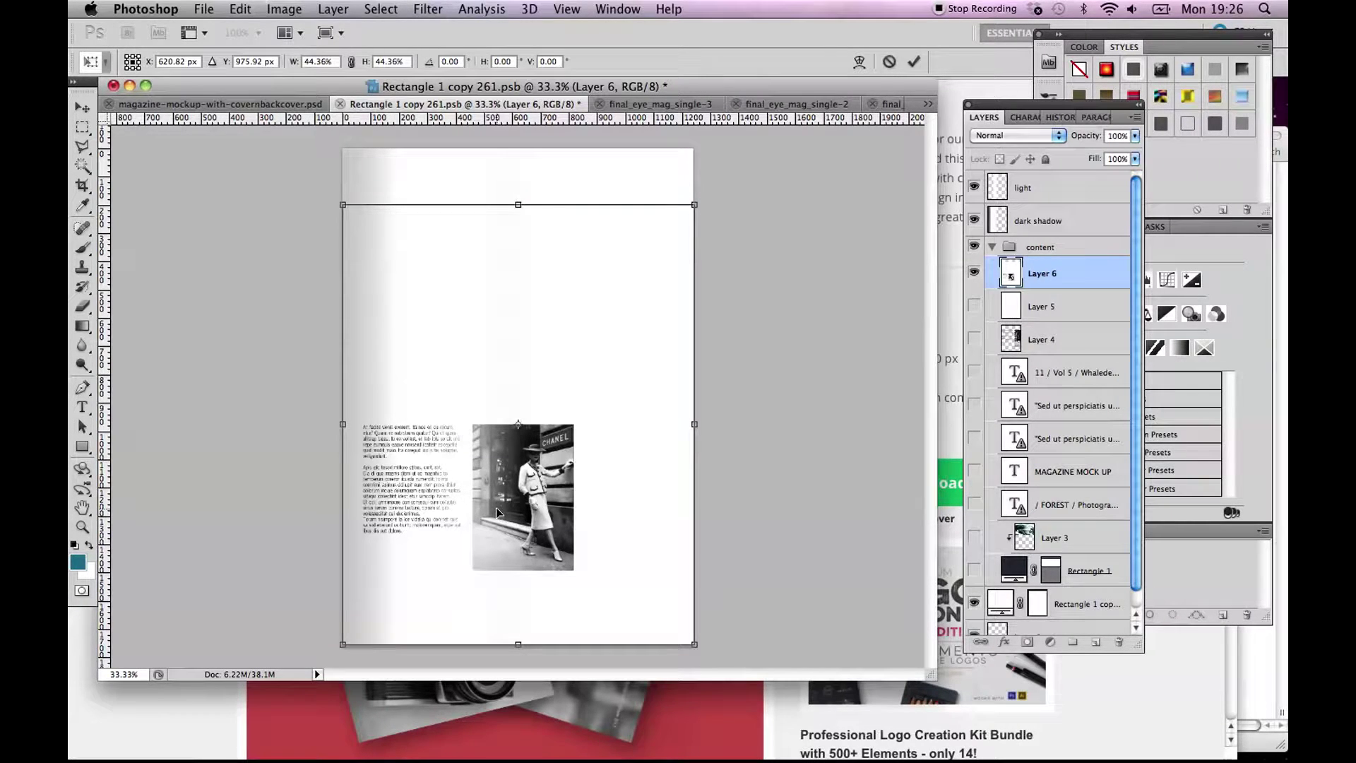
{"action": "key", "text": "Return"}
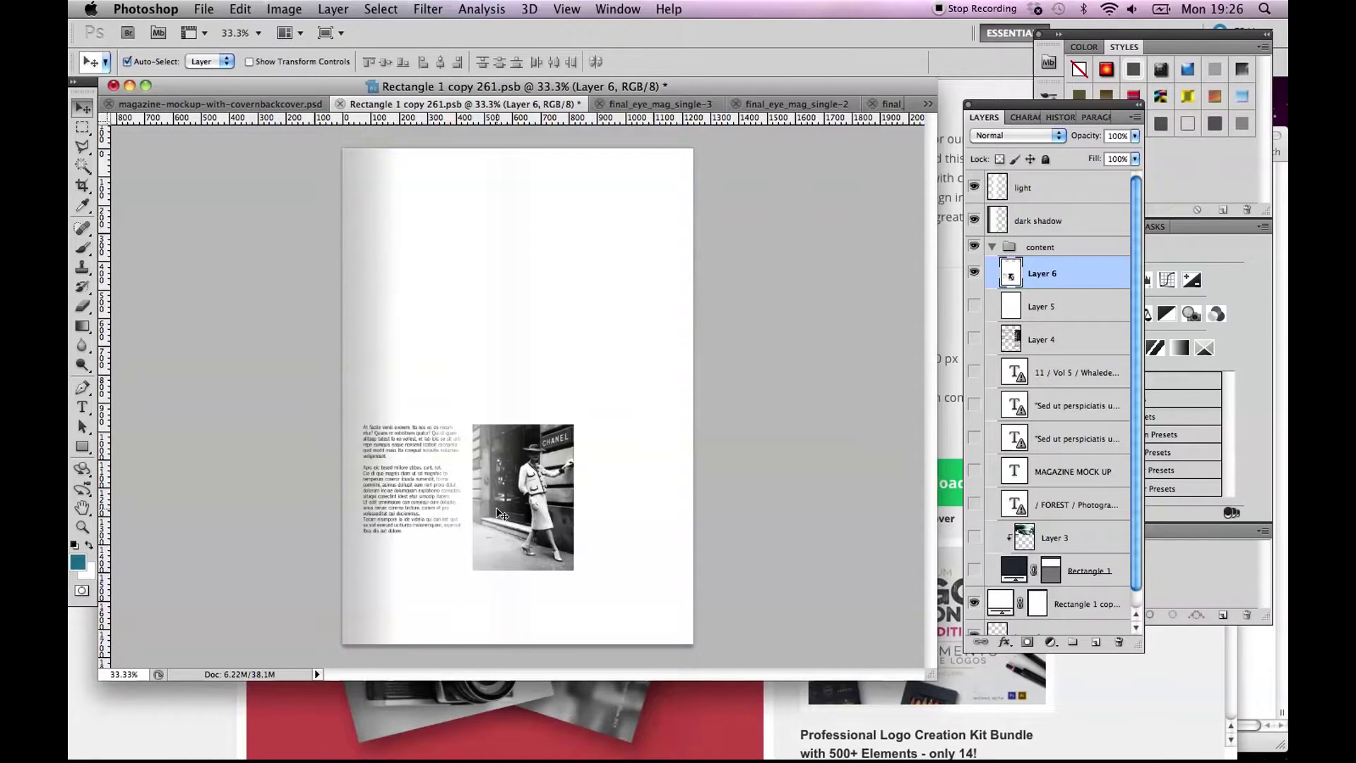
Save Rectangle 1 copy 261.psb and return to the magazine-mockup-with-covernbackcover.psd document.
{"action": "left_click", "coordinate": [205, 9]}
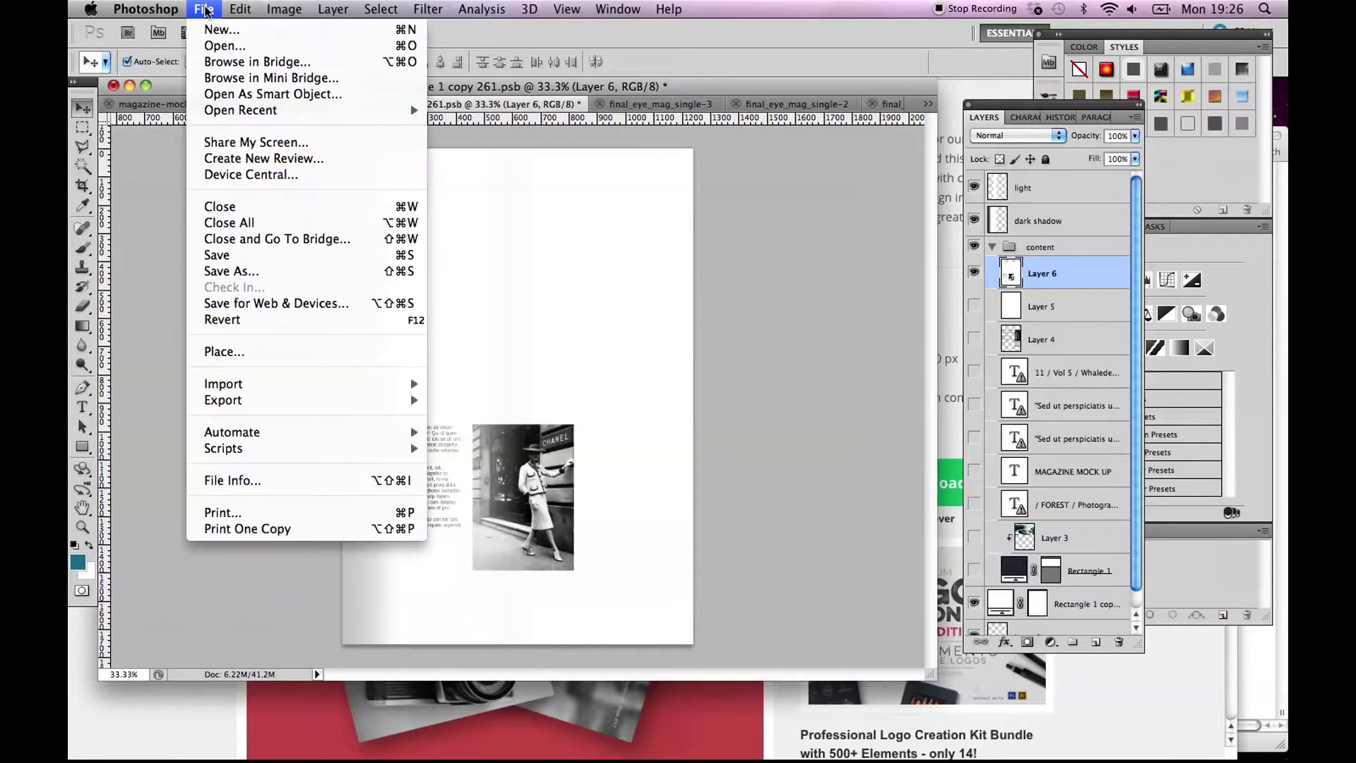
{"action": "left_click", "coordinate": [260, 257]}
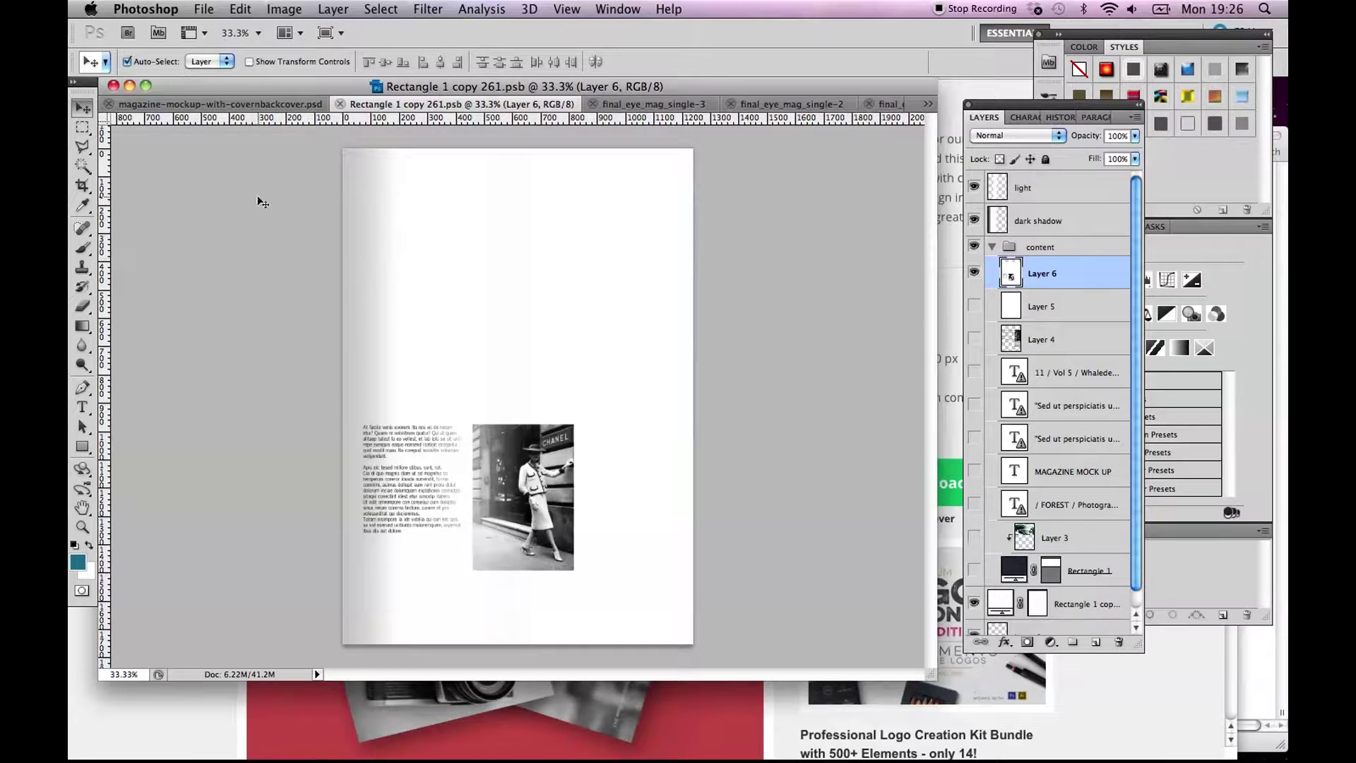
{"action": "left_click", "coordinate": [261, 104]}
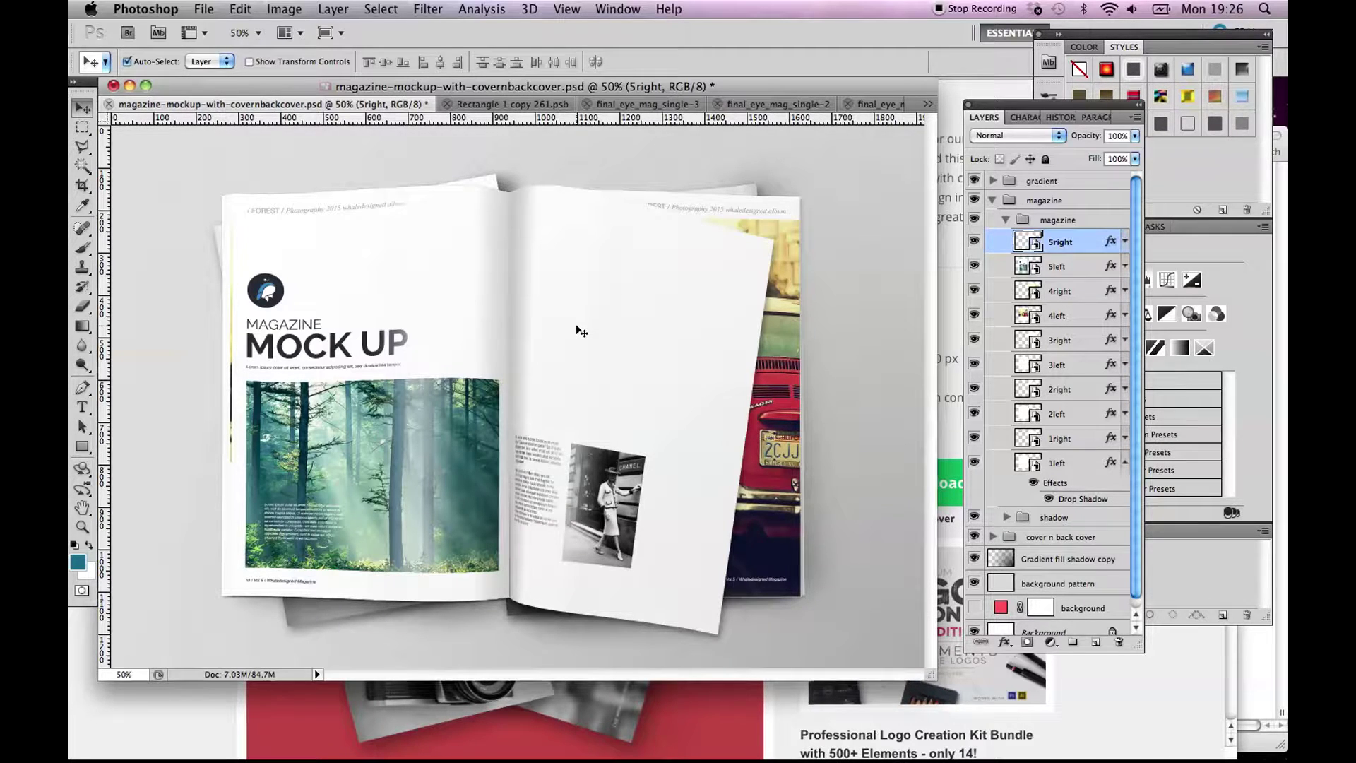
Identify the 5left page by toggling its visibility, and open its smart object contents, keeping layers and leaving the text layers un-updated.
{"action": "left_click", "coordinate": [974, 265]}
{"action": "left_click", "coordinate": [974, 265]}
{"action": "double_click", "coordinate": [1033, 267]}
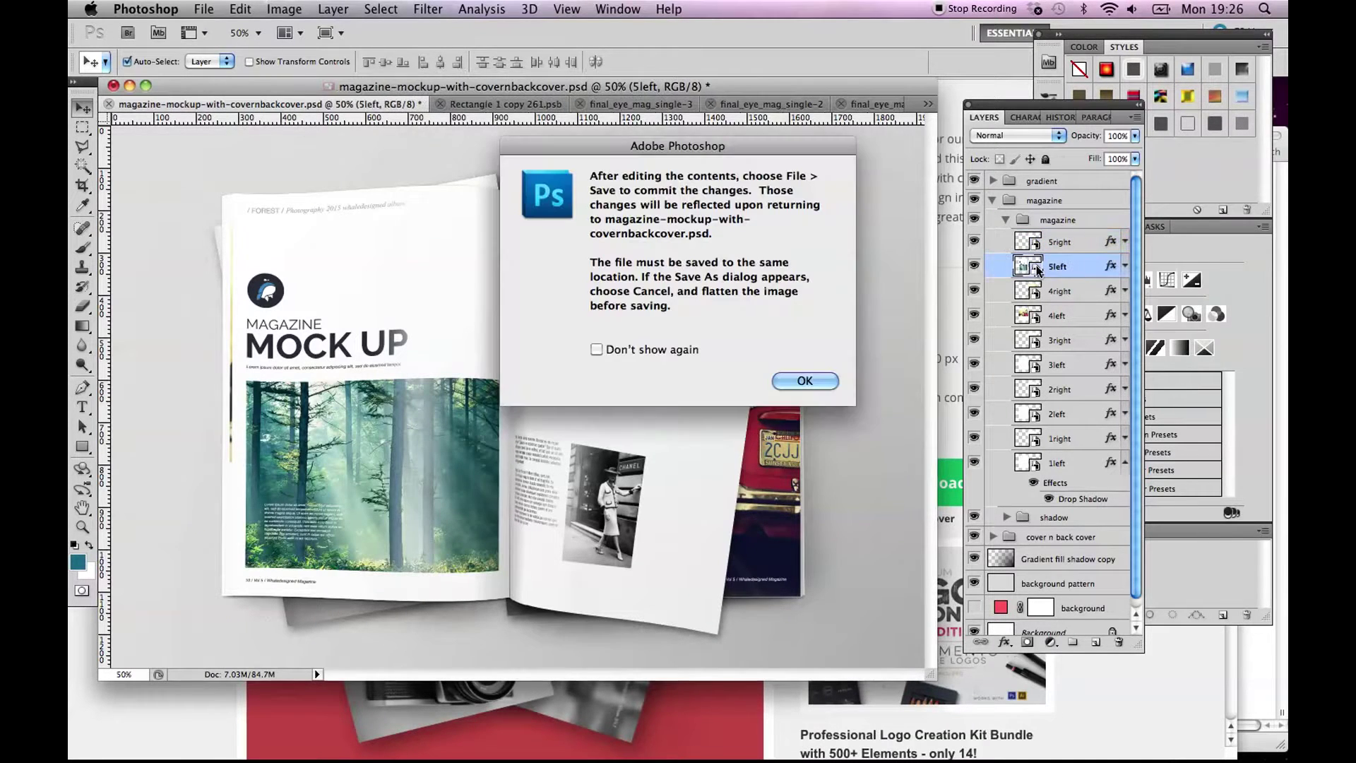
{"action": "left_click", "coordinate": [806, 381]}
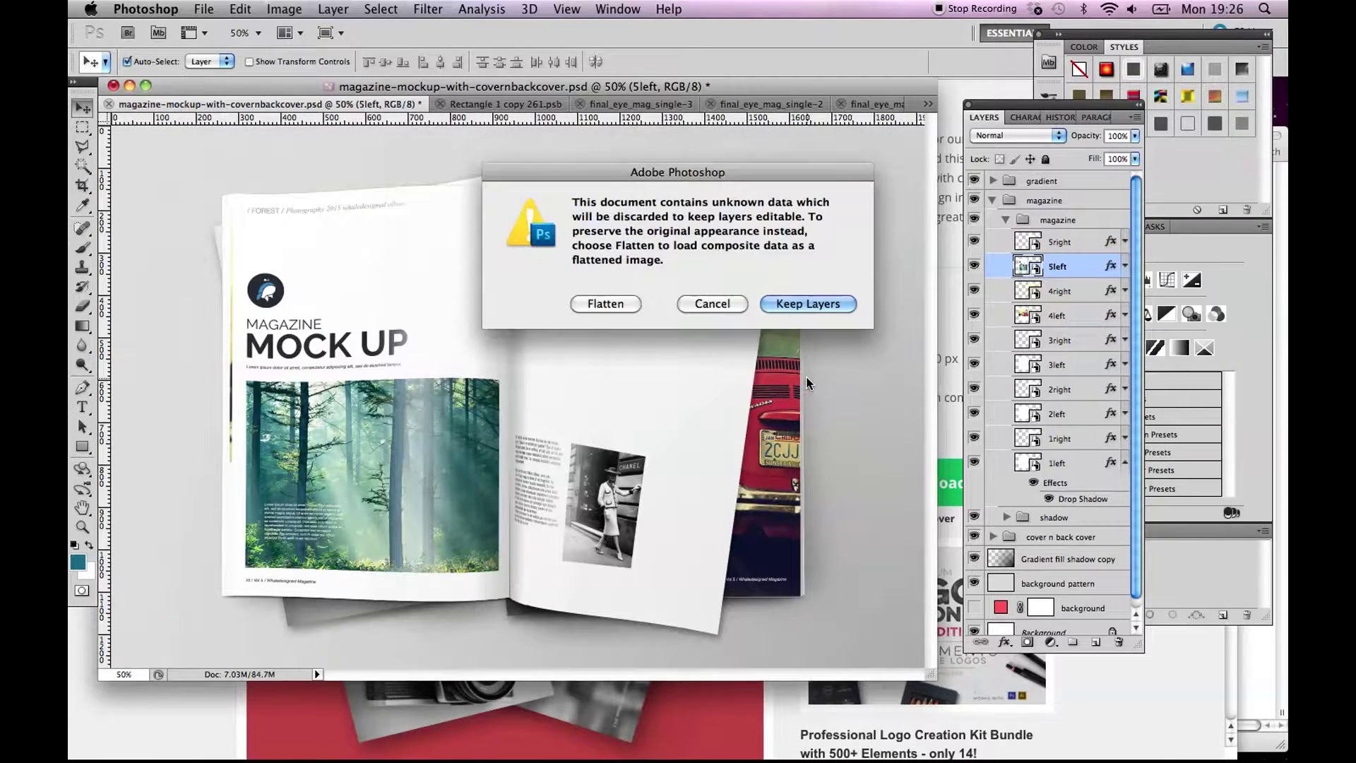
{"action": "left_click", "coordinate": [799, 304]}
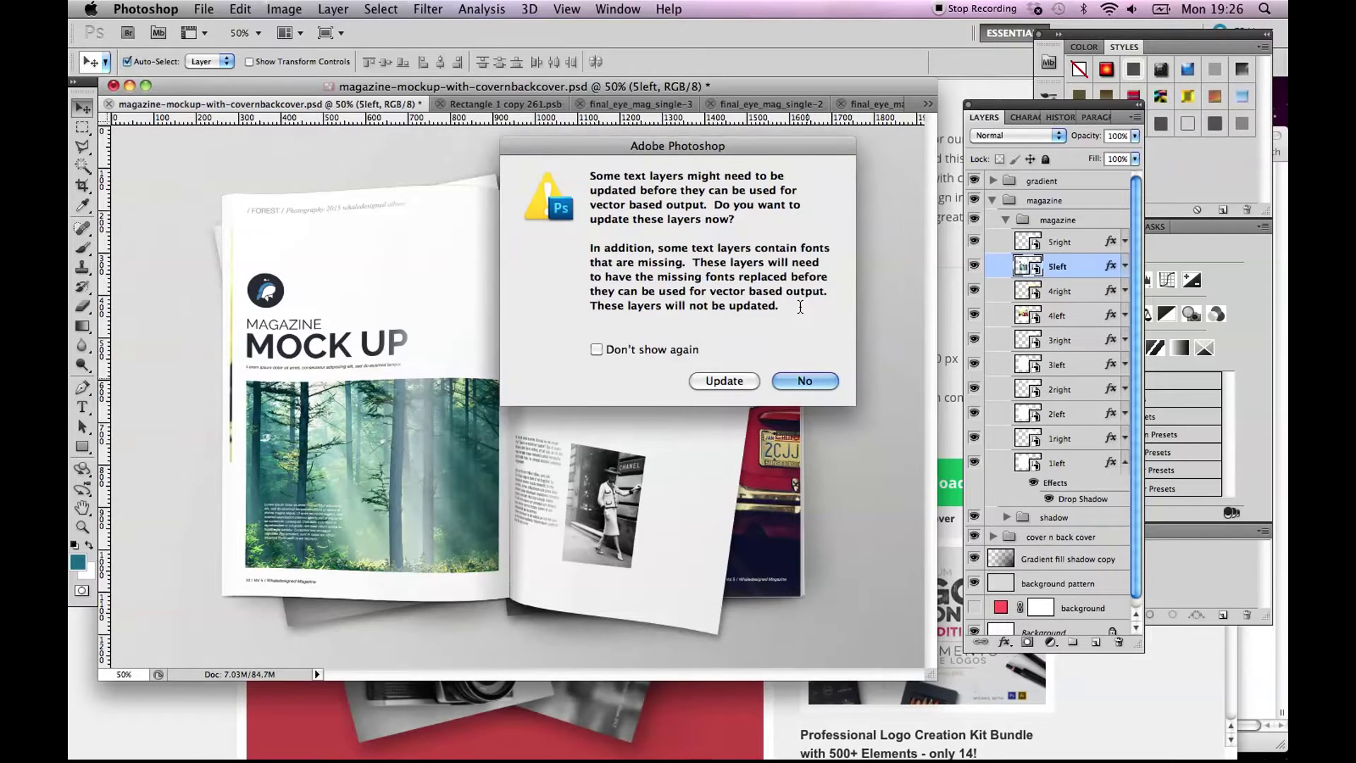
{"action": "left_click", "coordinate": [797, 374]}
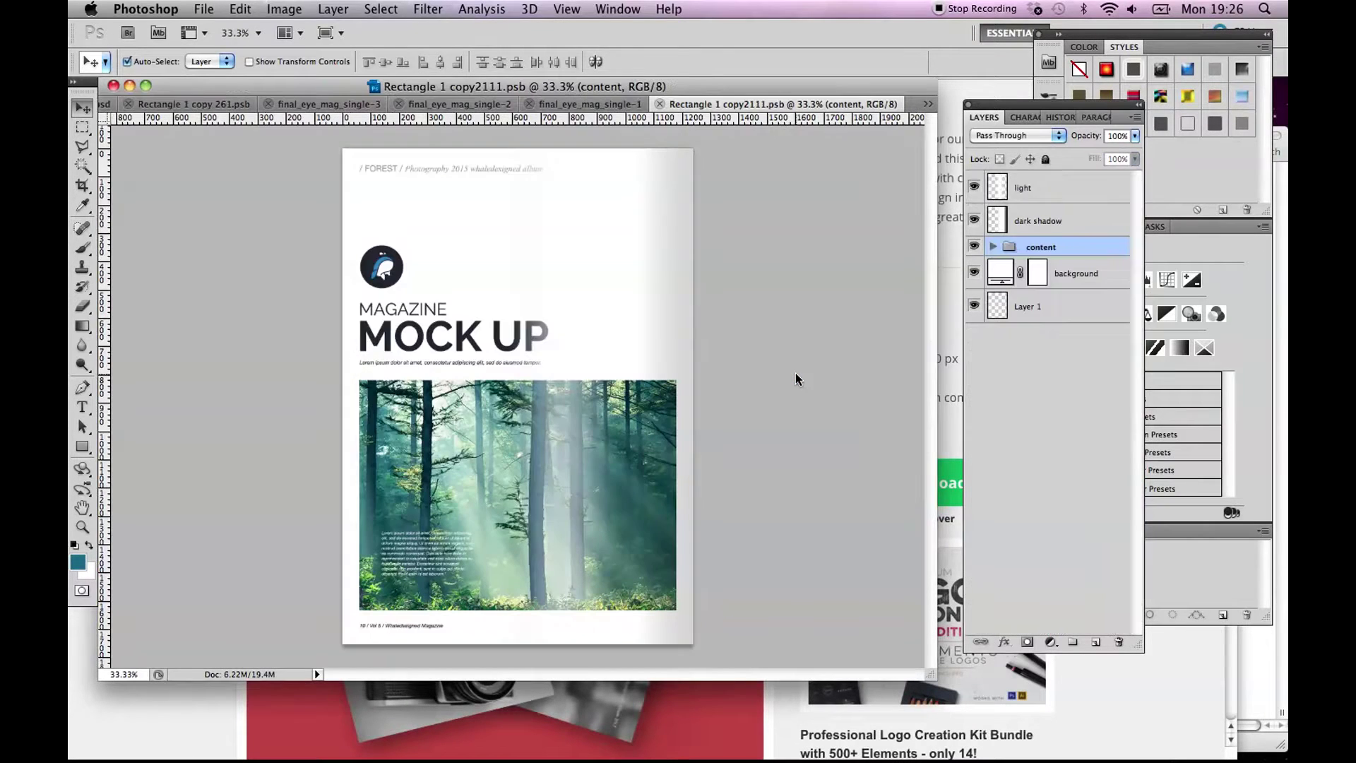
Expand the content group of Rectangle 1 copy2111.psb and hide every layer from MAGAZINE down to Rectangle 1.
{"action": "left_click", "coordinate": [993, 247]}
{"action": "left_click_drag", "start_coordinate": [975, 279], "coordinate": [975, 574]}
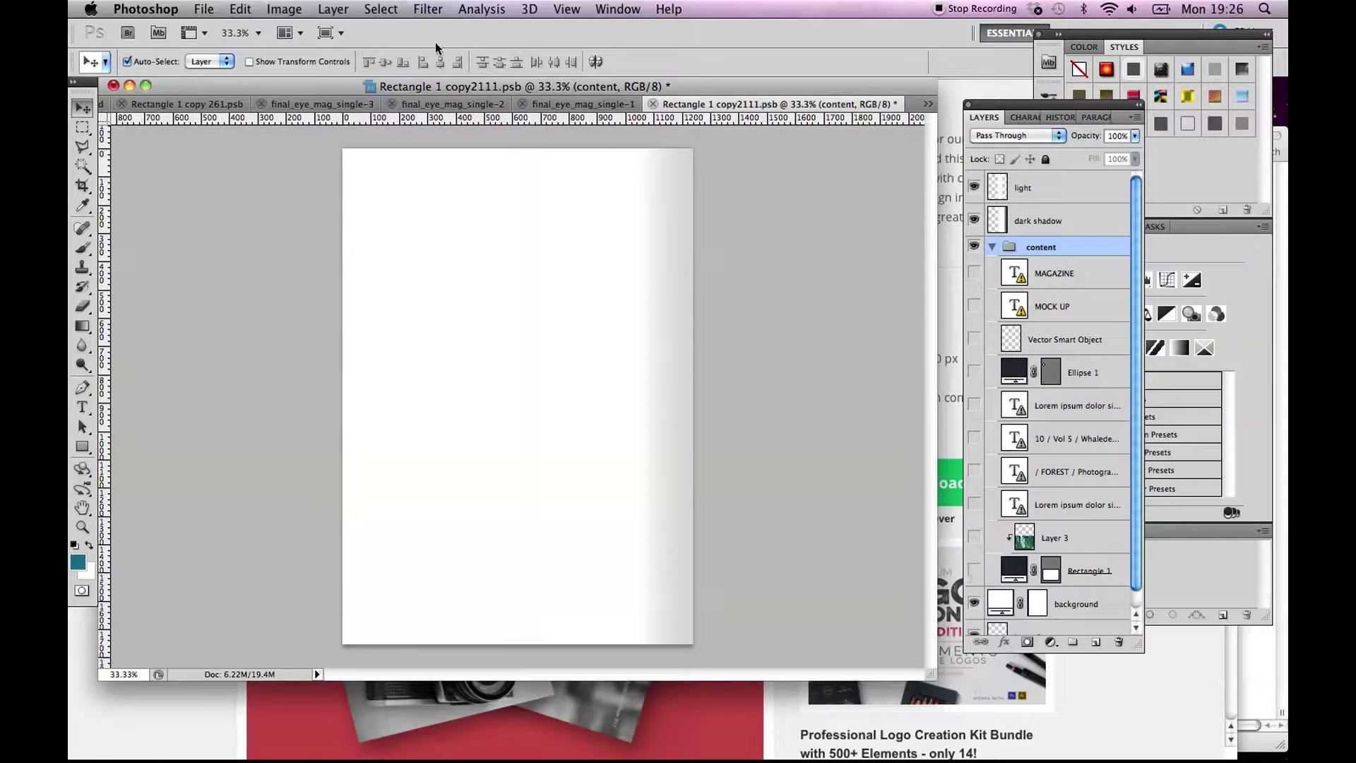
In final_eye_mag_single-2, add a new layer filled with white at 100% opacity and place it beneath Layer 1.
{"action": "left_click", "coordinate": [554, 105]}
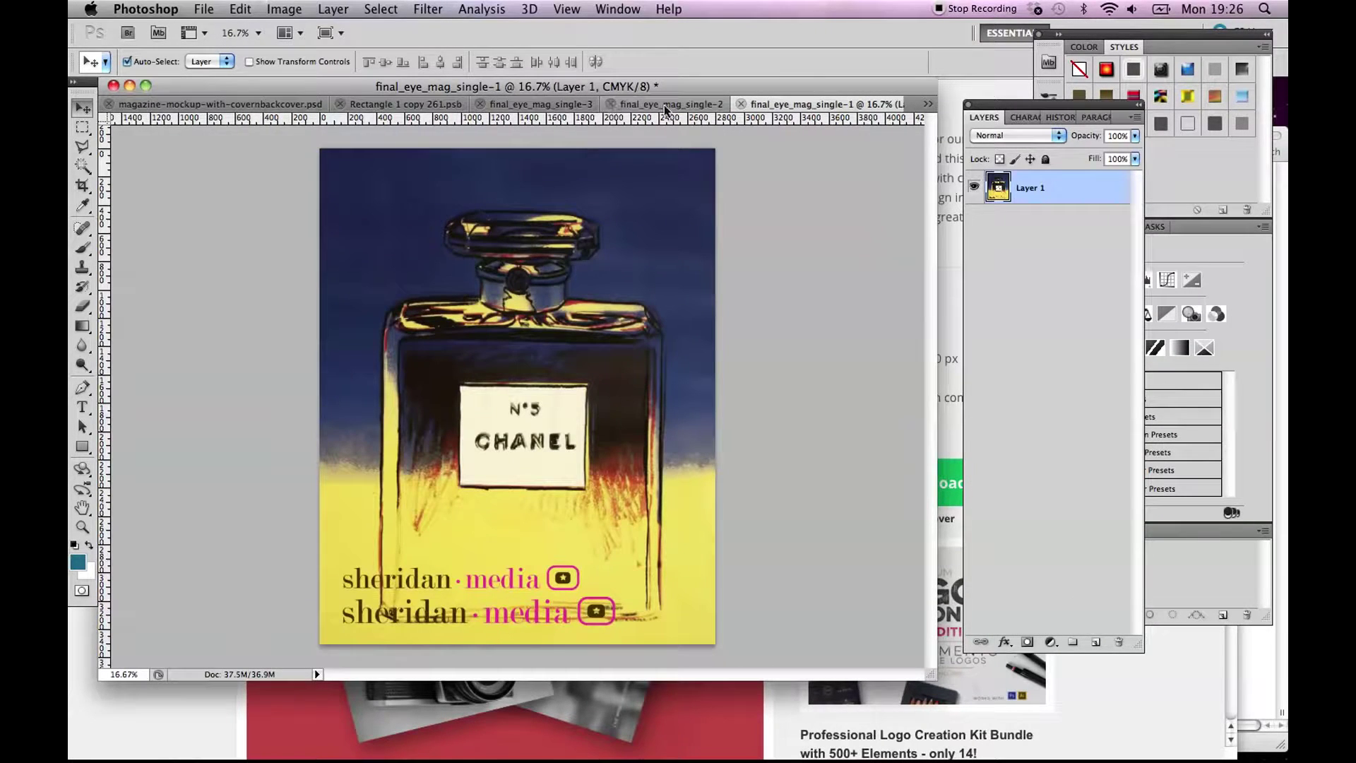
{"action": "left_click", "coordinate": [514, 105]}
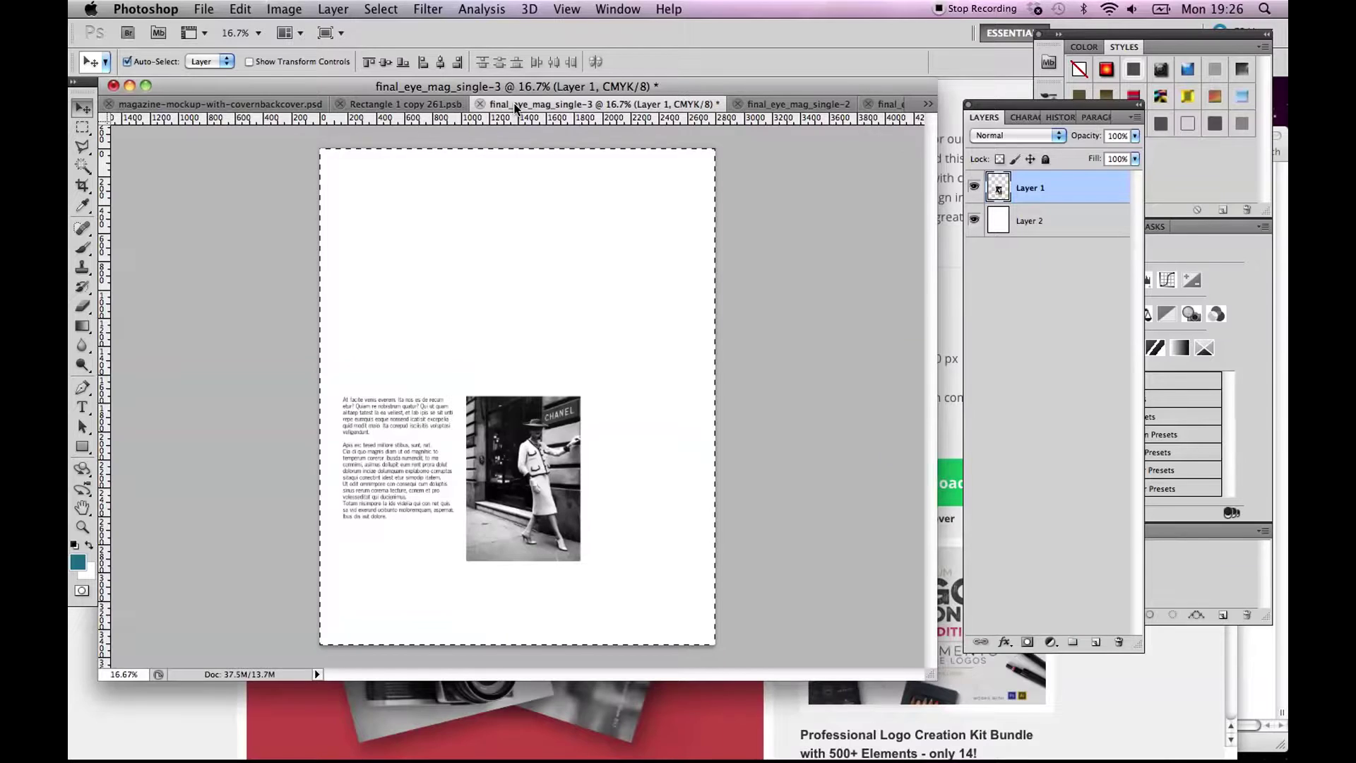
{"action": "left_click", "coordinate": [765, 105]}
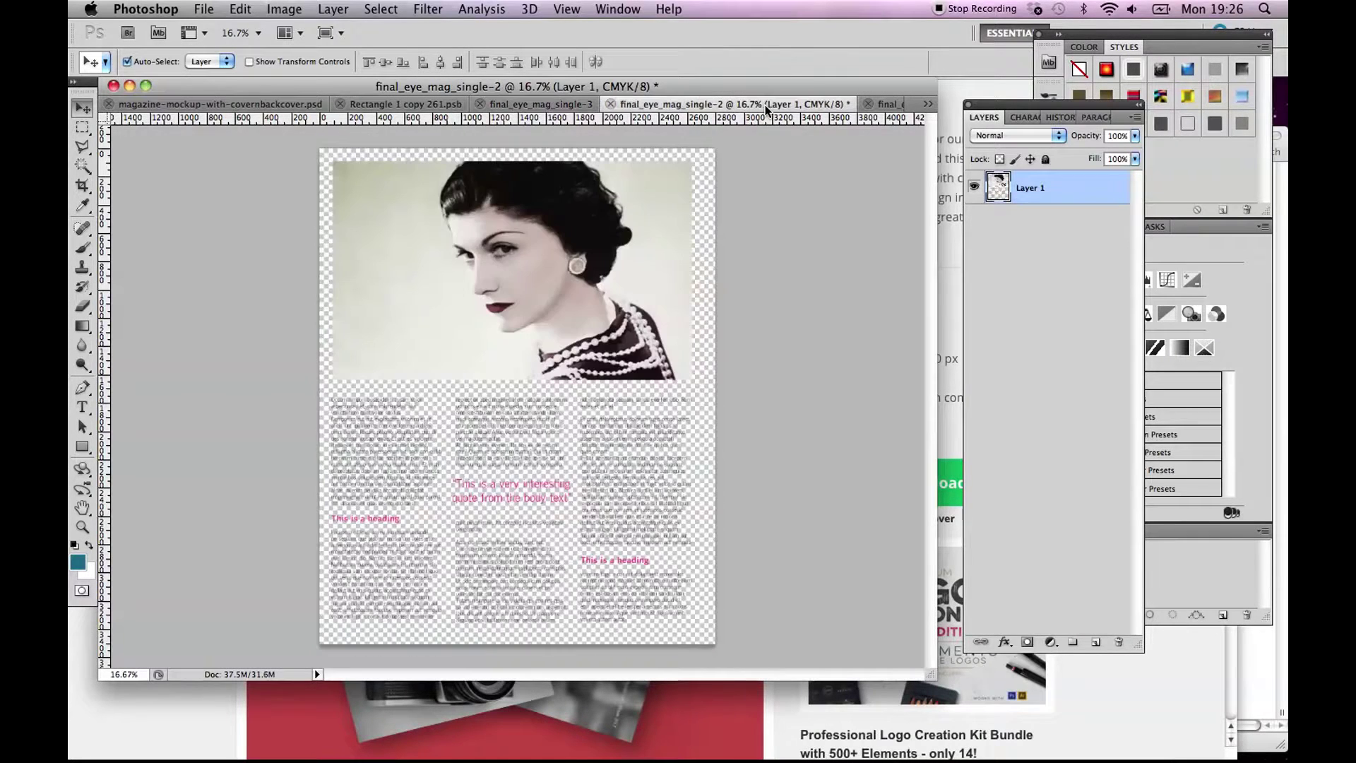
{"action": "left_click", "coordinate": [1097, 643]}
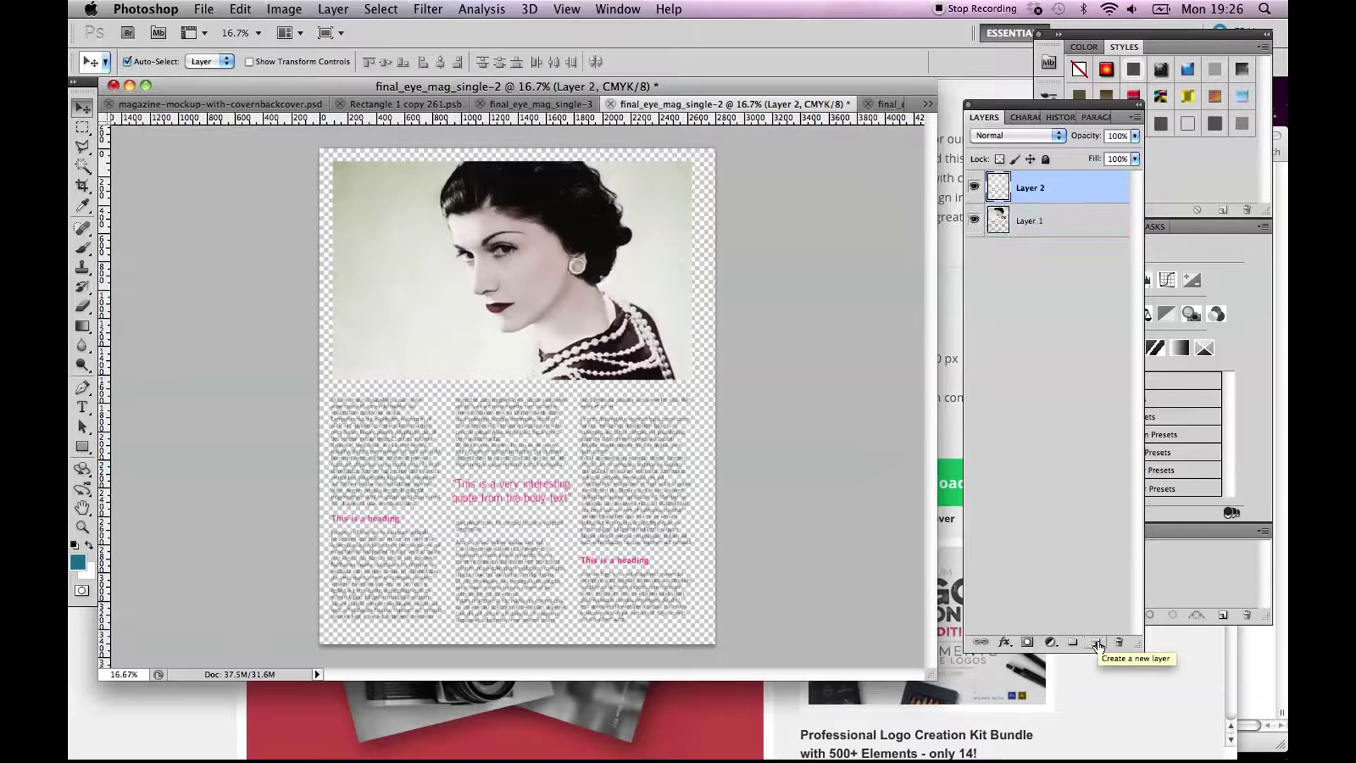
{"action": "left_click", "coordinate": [231, 8]}
{"action": "left_click", "coordinate": [288, 284]}
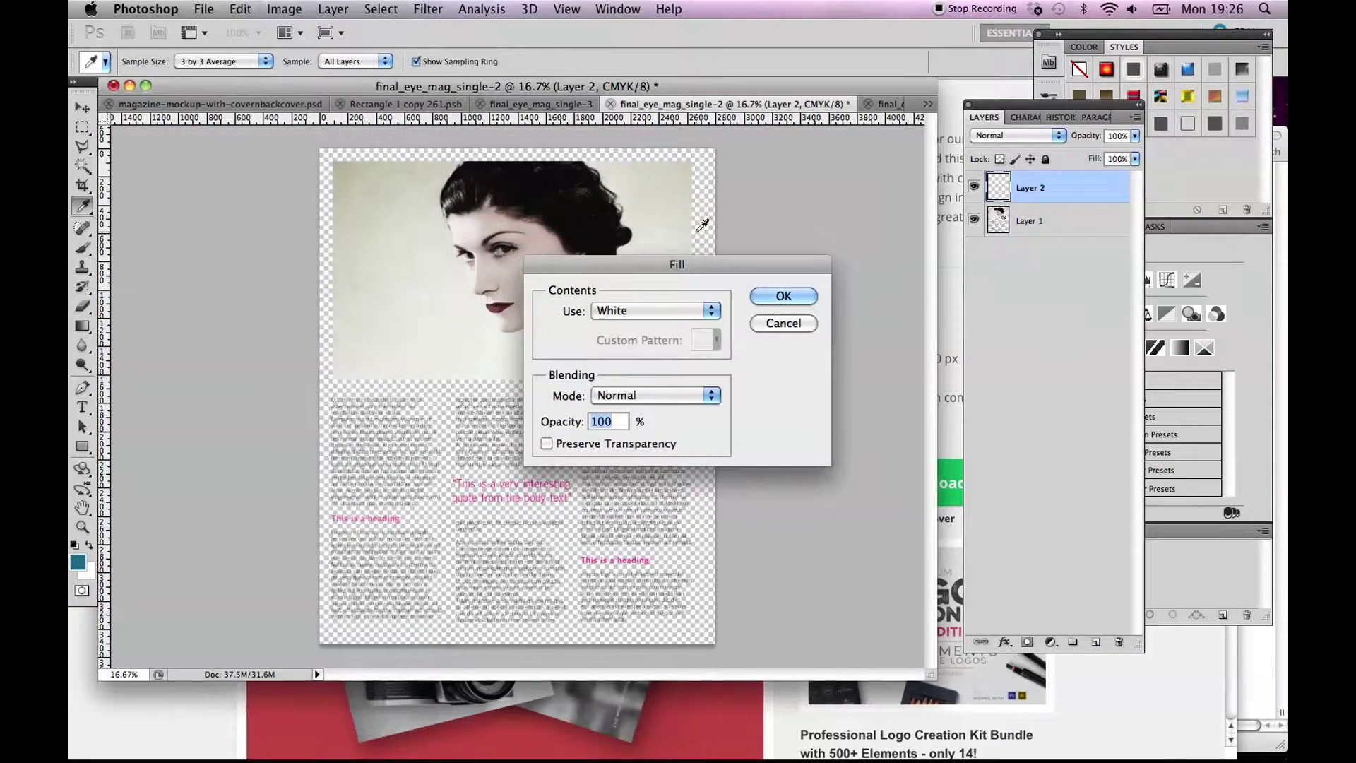
{"action": "left_click", "coordinate": [783, 297]}
{"action": "key", "text": "v"}
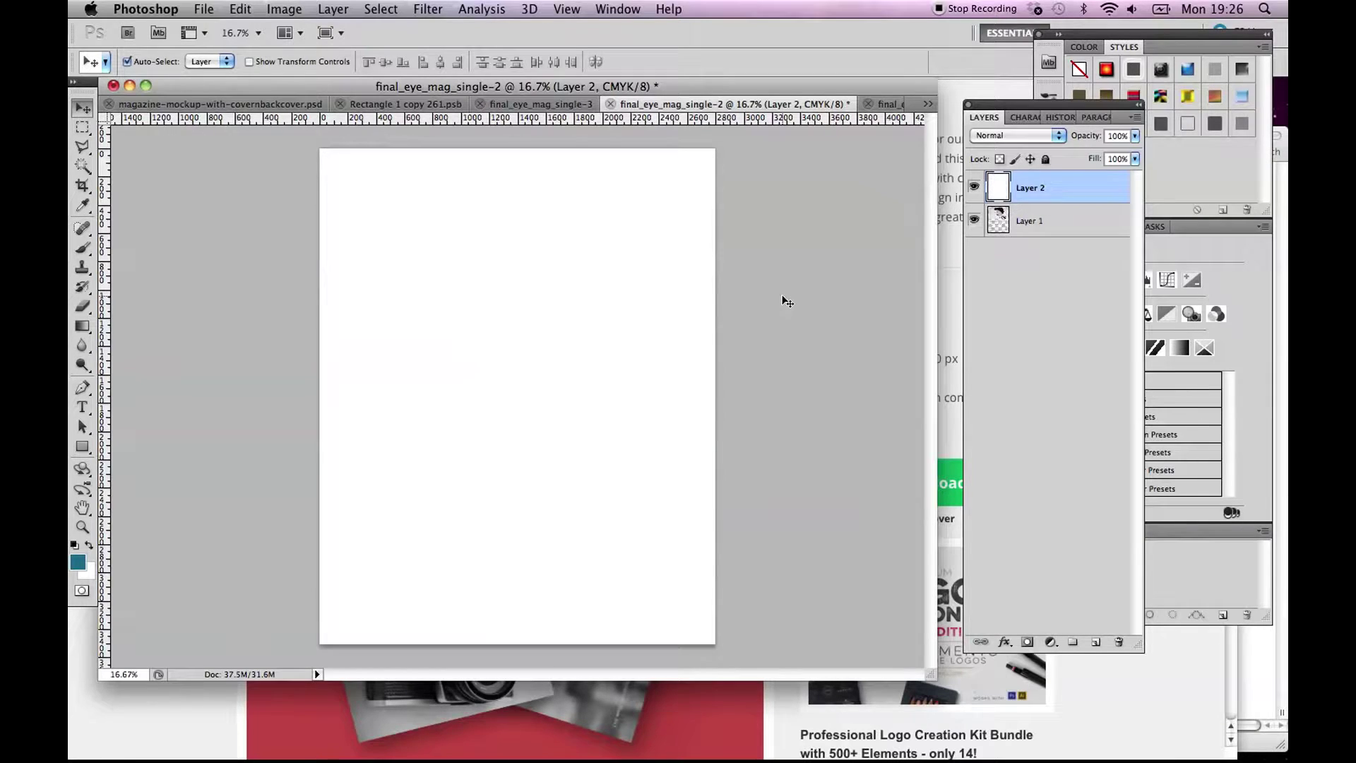
{"action": "left_click_drag", "start_coordinate": [998, 187], "coordinate": [996, 243]}
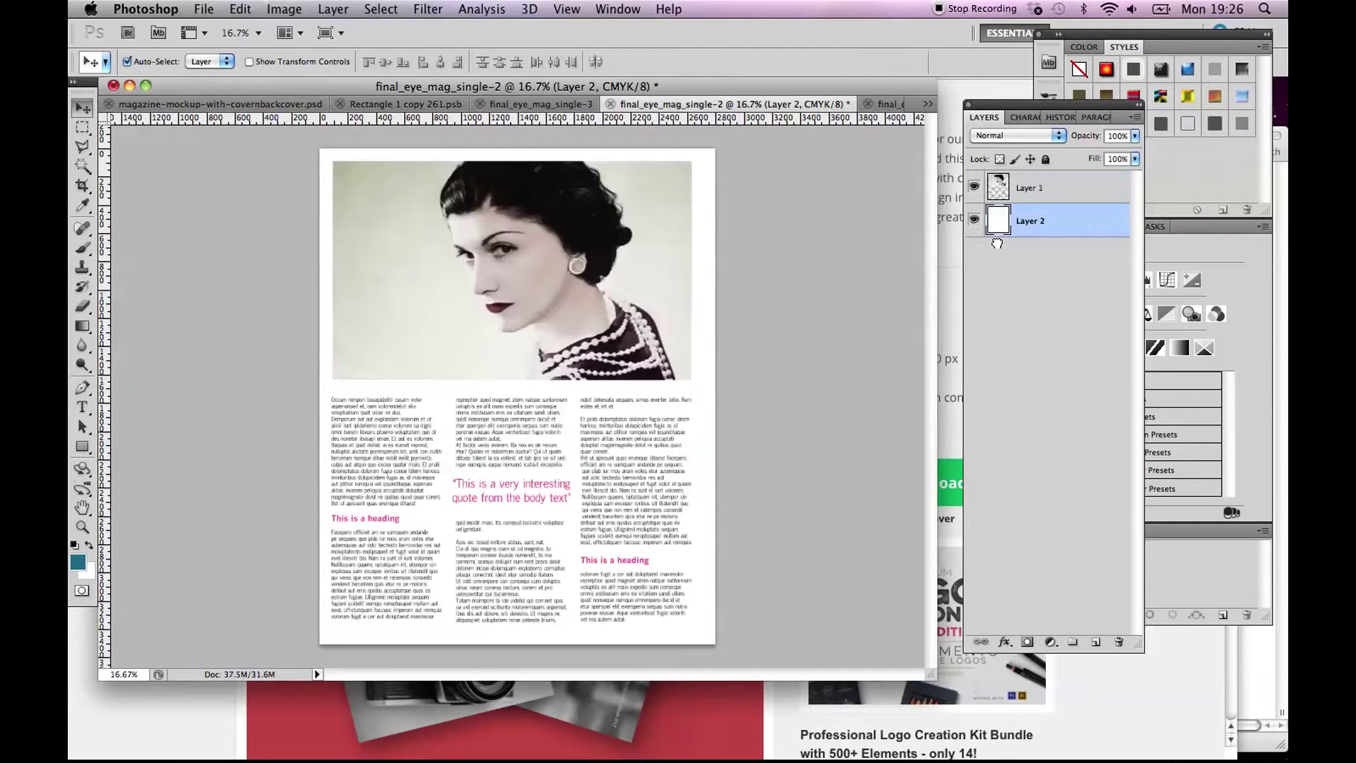
Select the entire canvas of final_eye_mag_single-2 and copy it.
{"action": "left_click", "coordinate": [380, 9]}
{"action": "left_click", "coordinate": [387, 30]}
{"action": "left_click", "coordinate": [240, 8]}
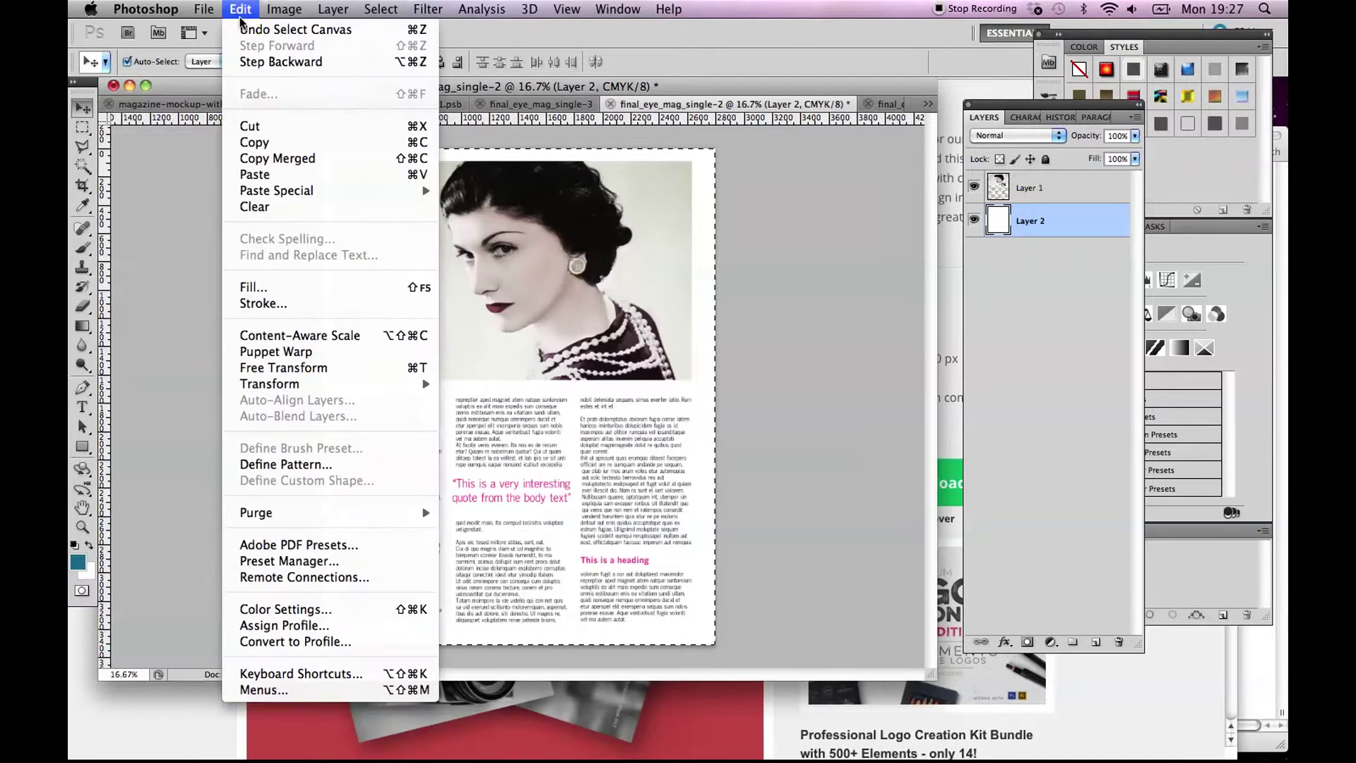
{"action": "left_click", "coordinate": [254, 142]}
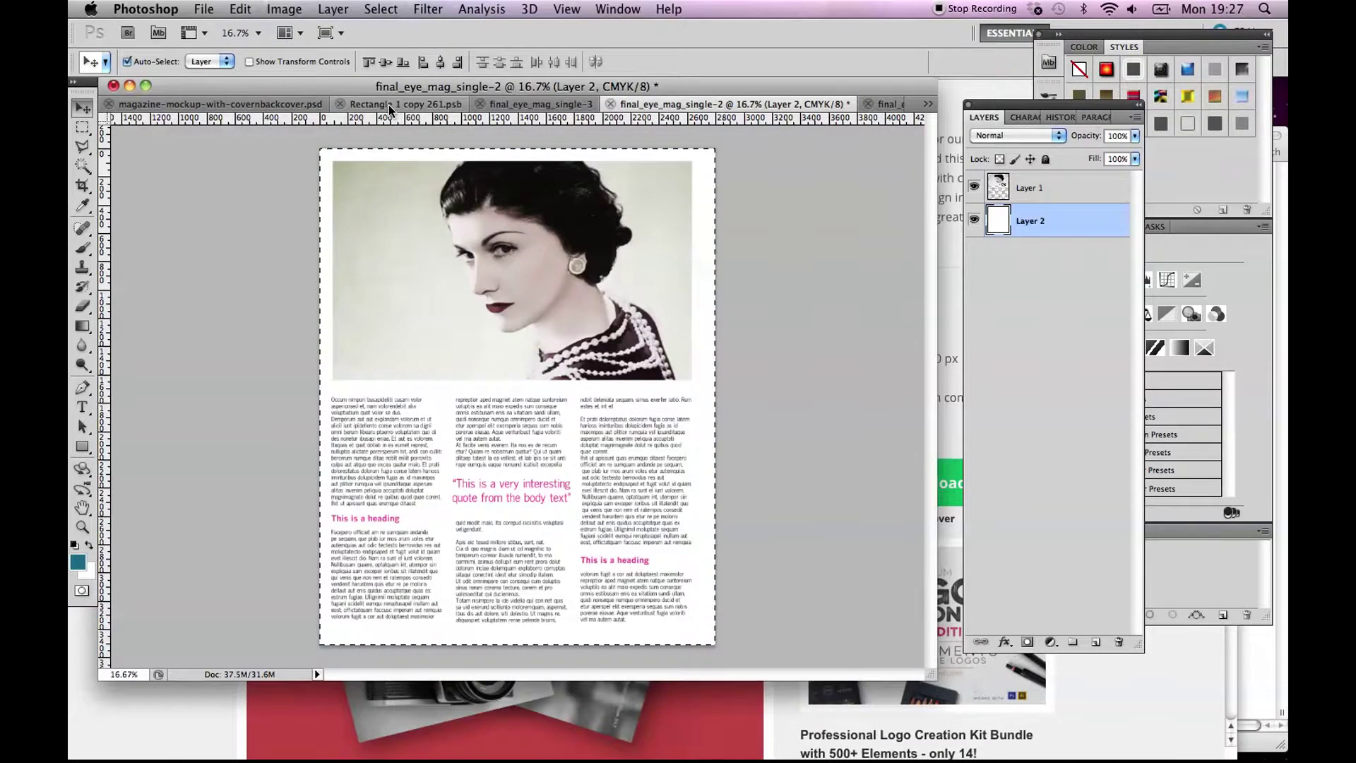
Return to Rectangle 1 copy2111.psb and paste the copied page above the MAGAZINE layer in the content group.
{"action": "left_click", "coordinate": [389, 105]}
{"action": "left_click", "coordinate": [262, 105]}
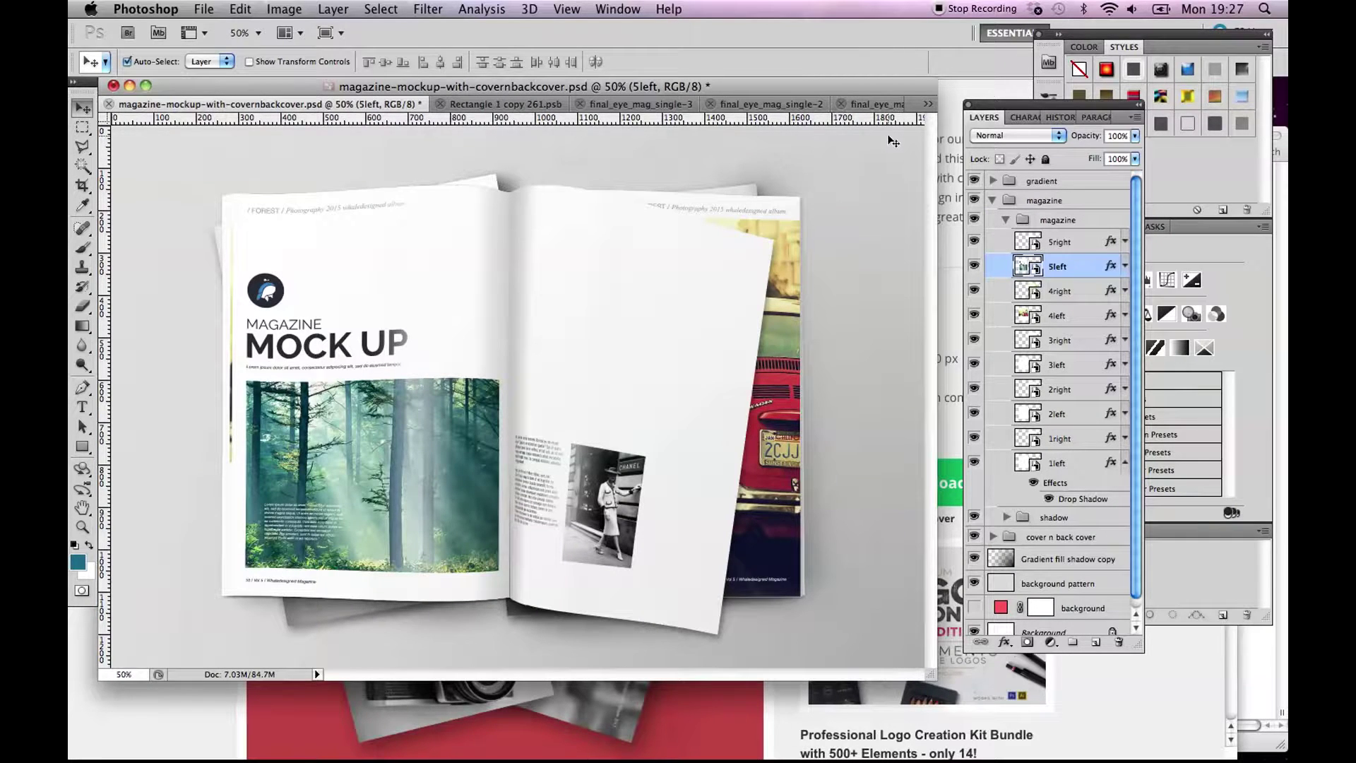
{"action": "left_click", "coordinate": [928, 104]}
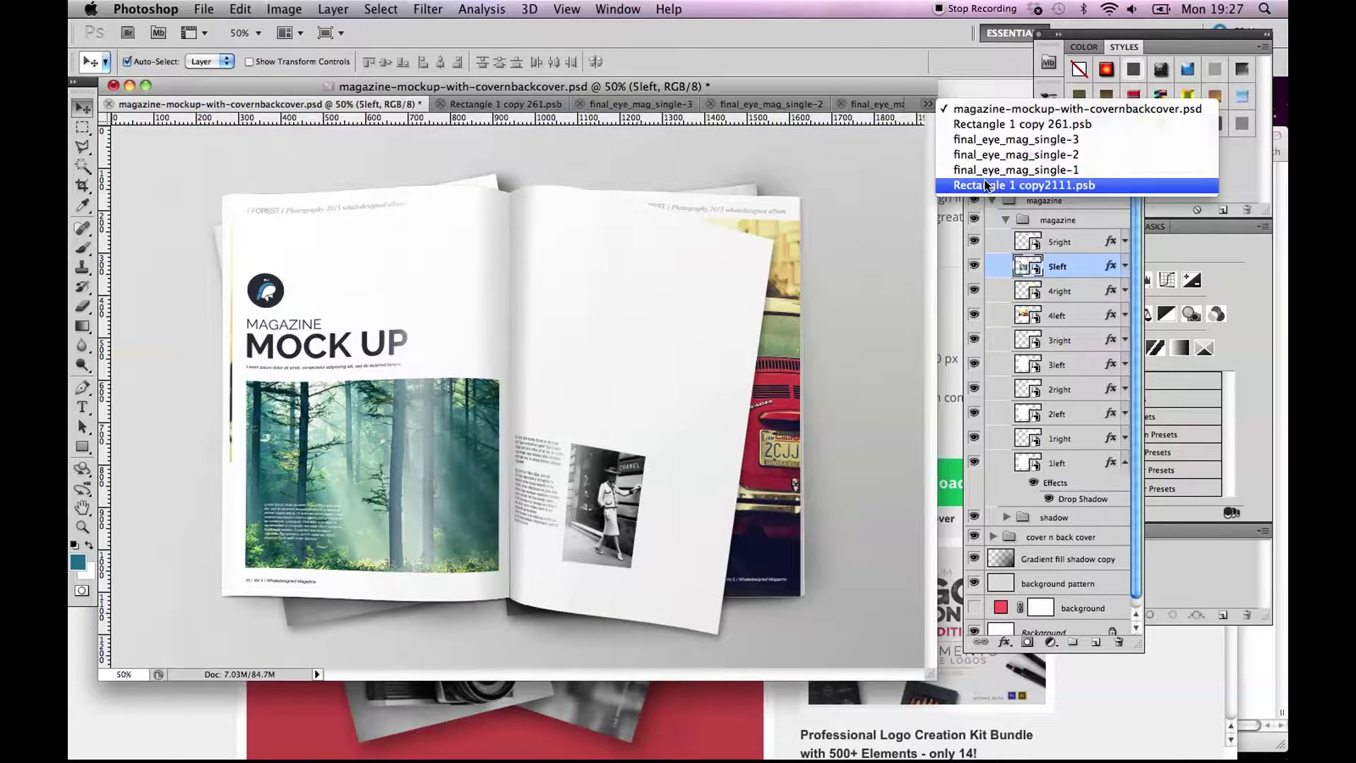
{"action": "left_click", "coordinate": [1007, 125]}
{"action": "left_click", "coordinate": [931, 108]}
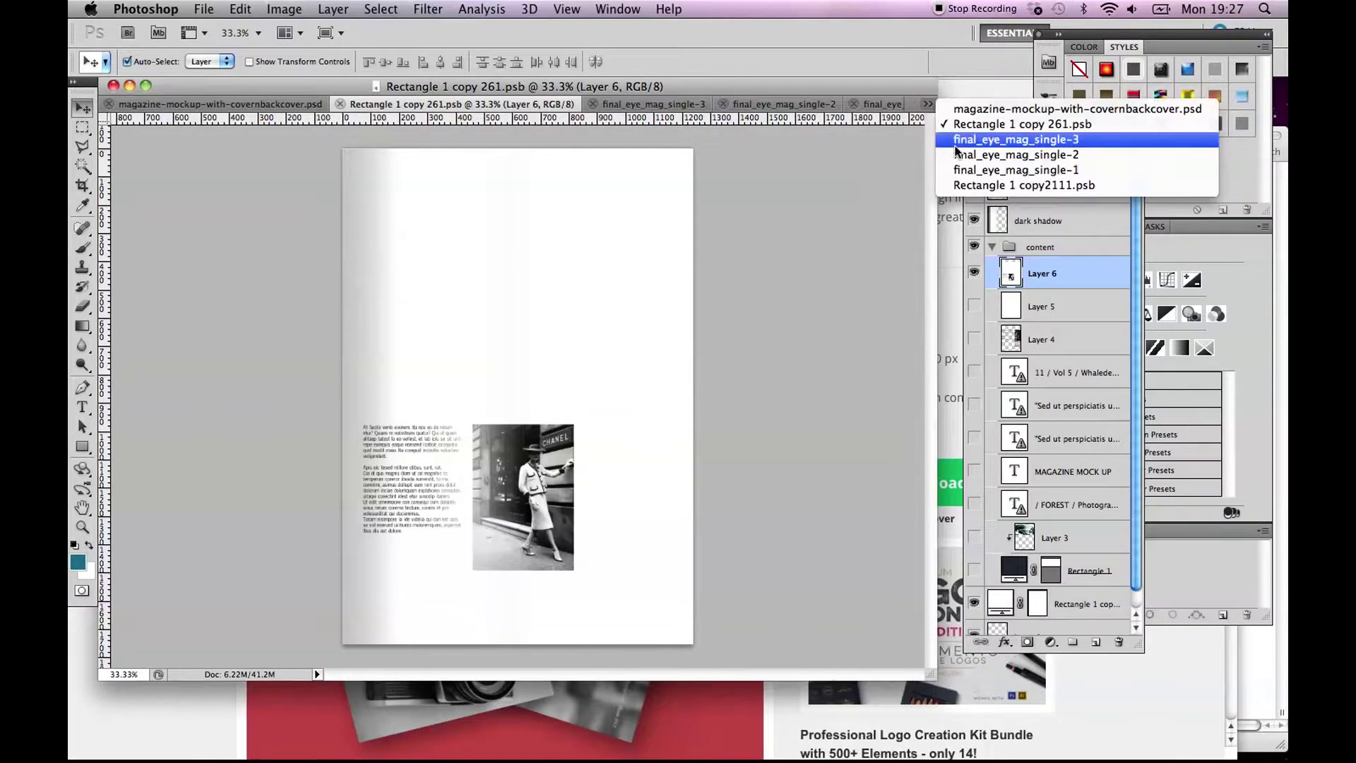
{"action": "left_click", "coordinate": [968, 187]}
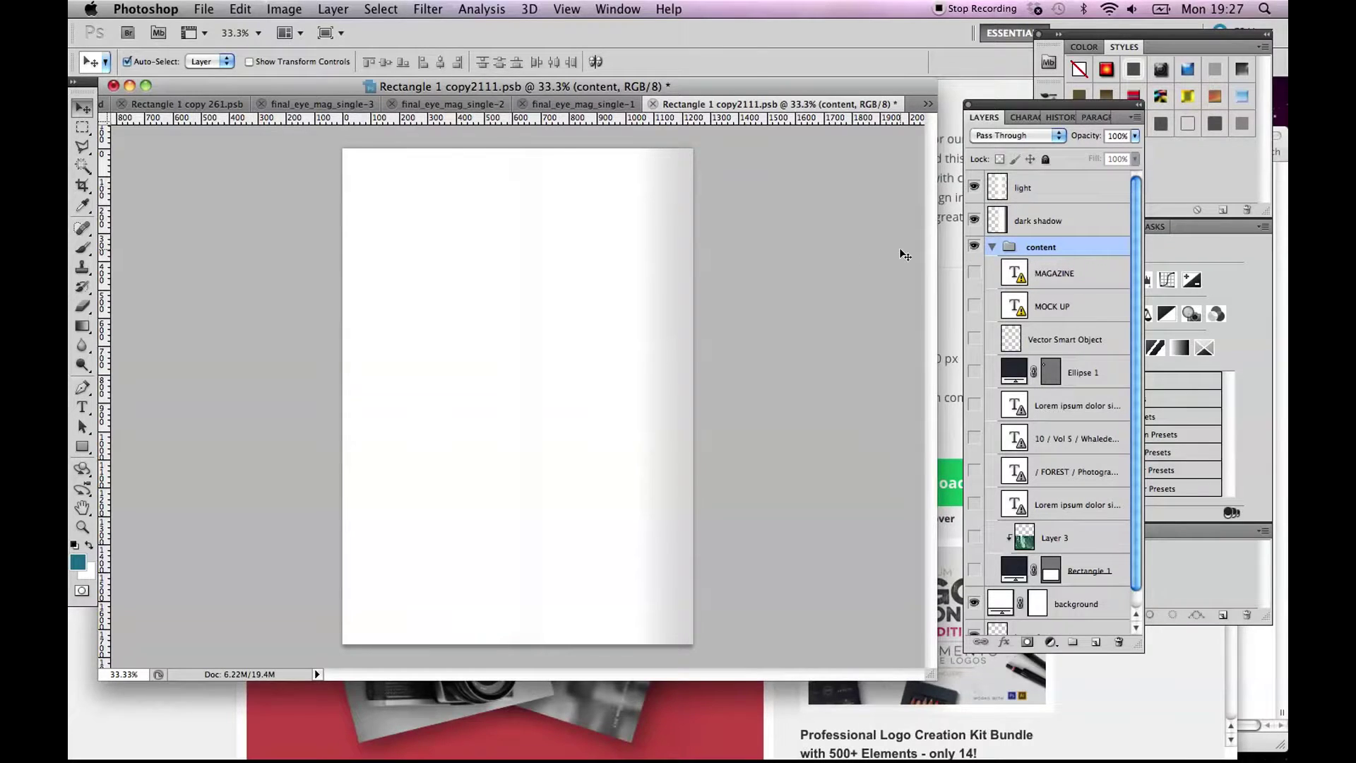
{"action": "left_click", "coordinate": [1050, 280]}
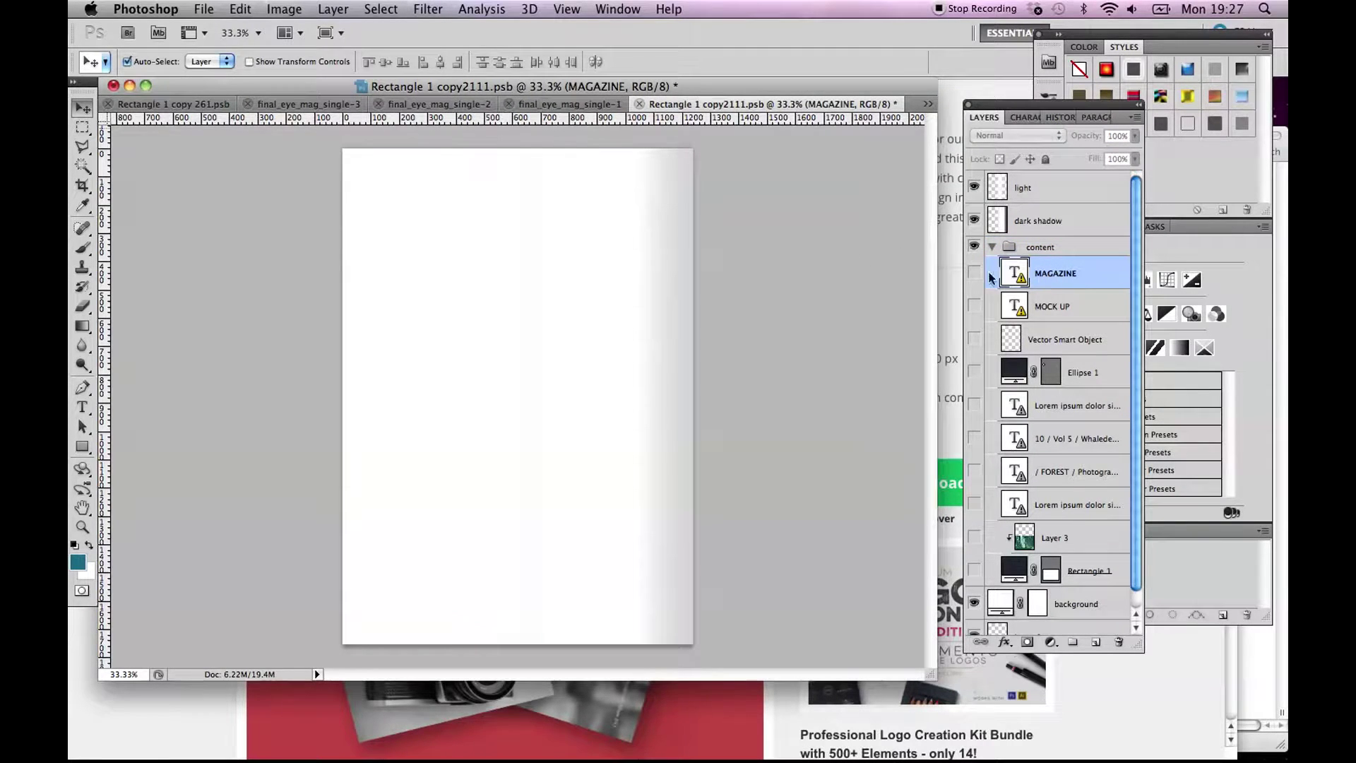
{"action": "left_click", "coordinate": [236, 8]}
{"action": "left_click", "coordinate": [282, 172]}
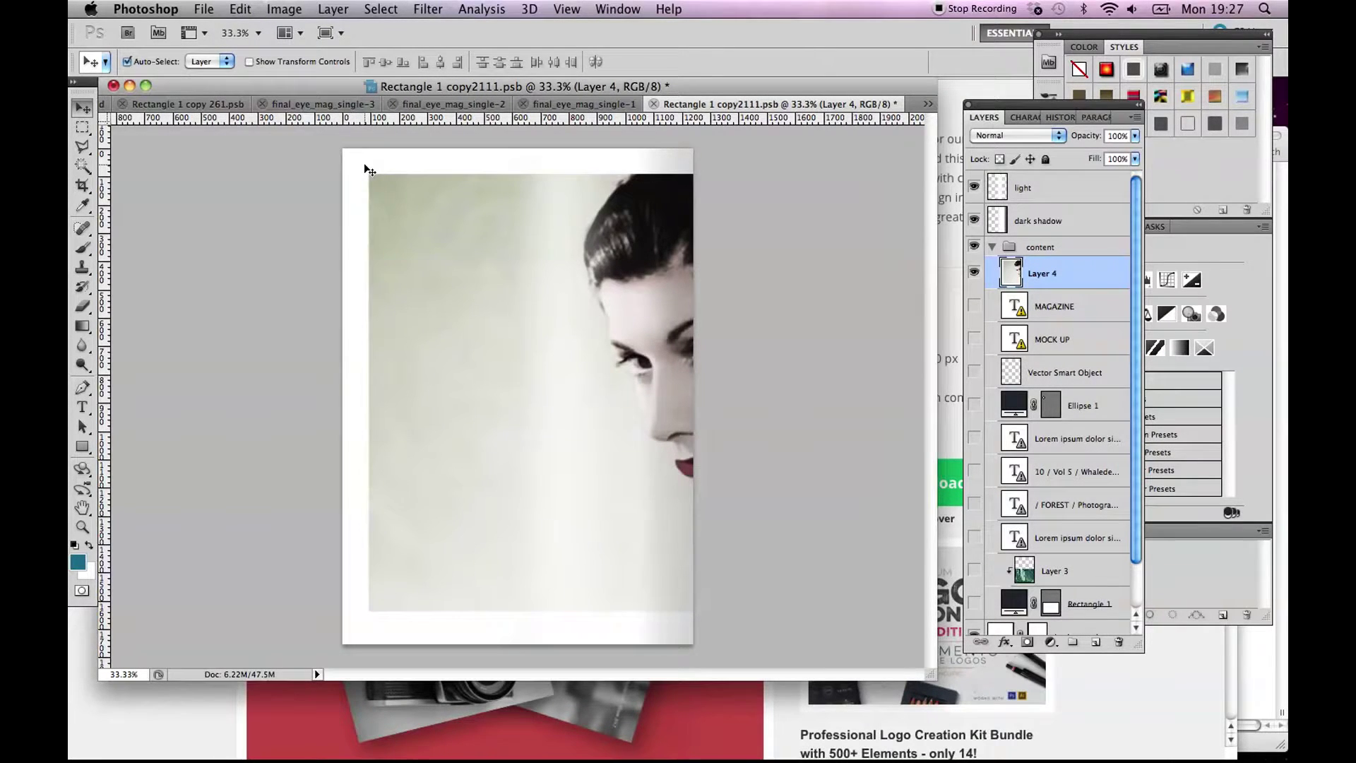
Scale the pasted page proportionally to about 44% so that it spans the page width, and nudge it slightly upward.
{"action": "left_click", "coordinate": [288, 61]}
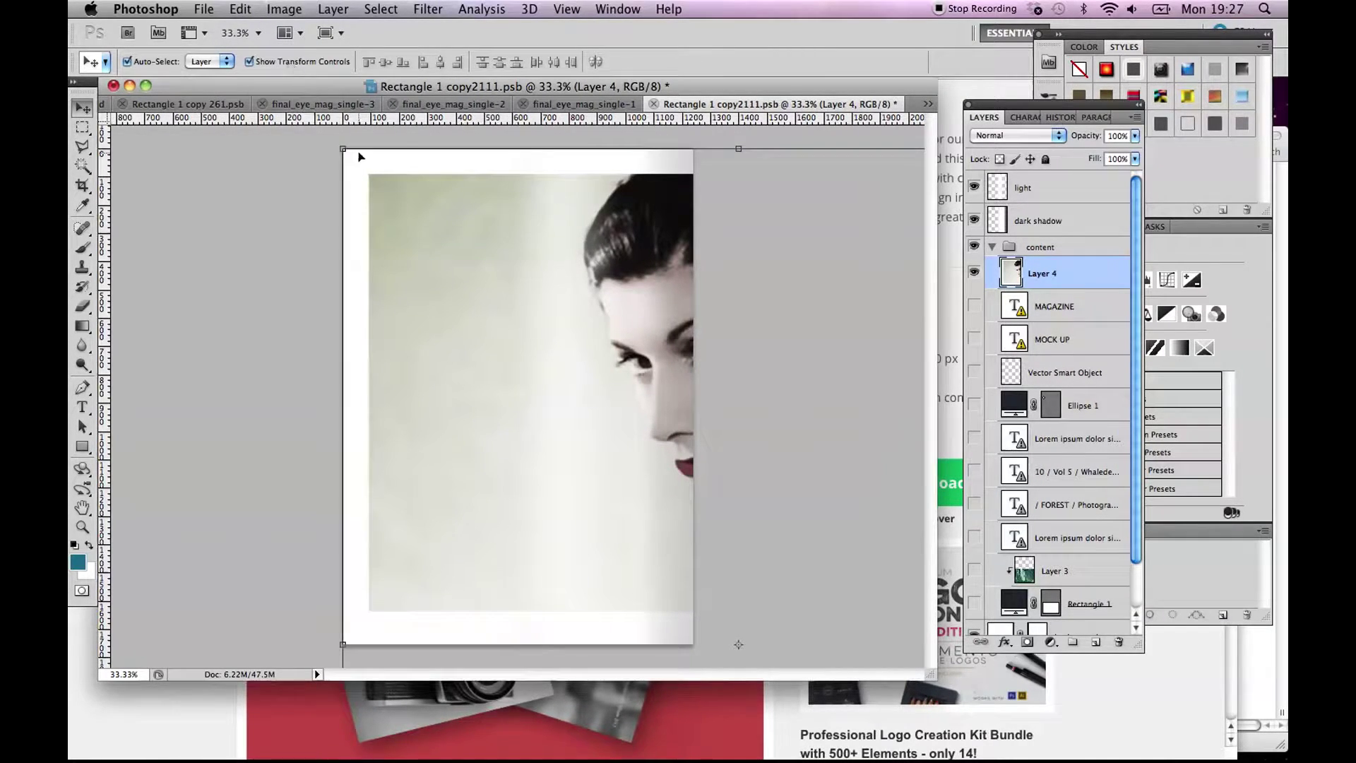
{"action": "left_click_drag", "start_coordinate": [342, 149], "coordinate": [680, 484]}
{"action": "left_click_drag", "start_coordinate": [779, 547], "coordinate": [495, 285]}
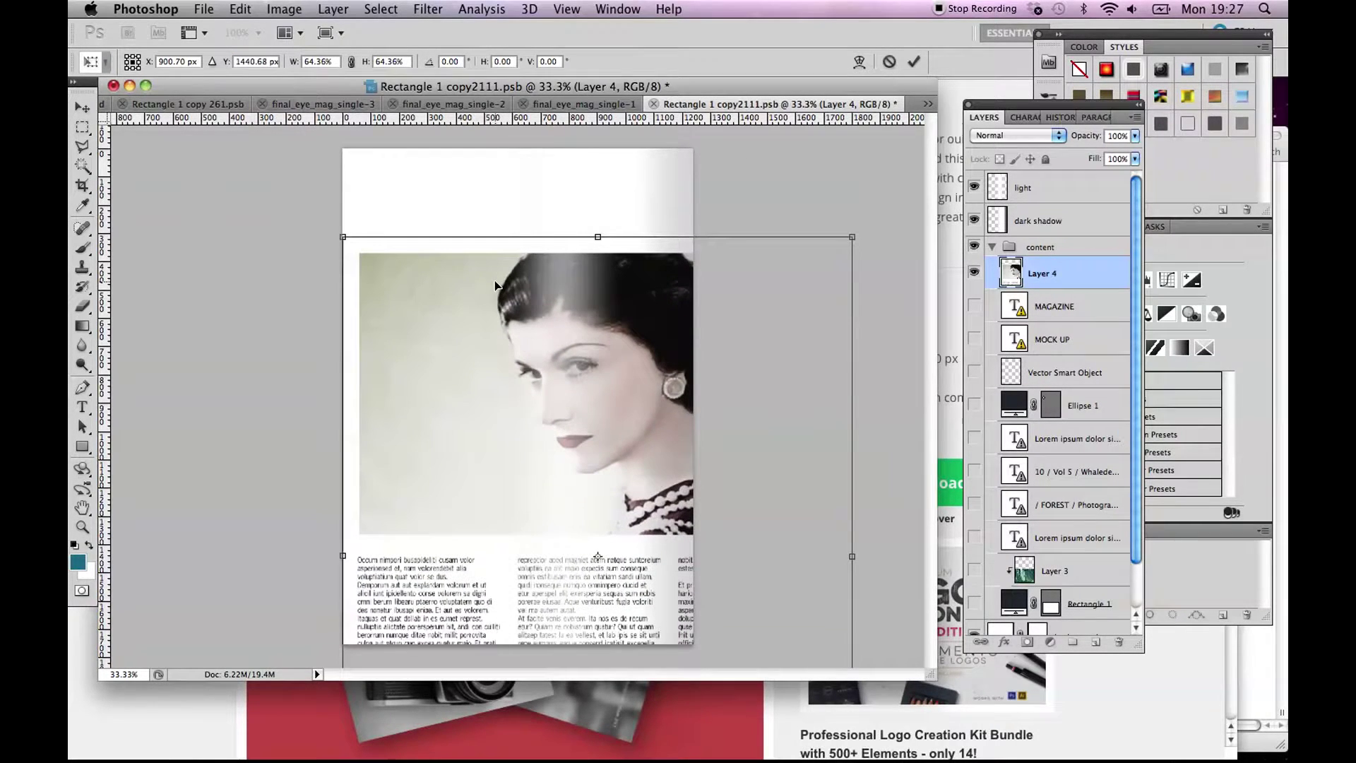
{"action": "left_click_drag", "start_coordinate": [859, 232], "coordinate": [643, 390]}
{"action": "left_click_drag", "start_coordinate": [599, 512], "coordinate": [605, 269]}
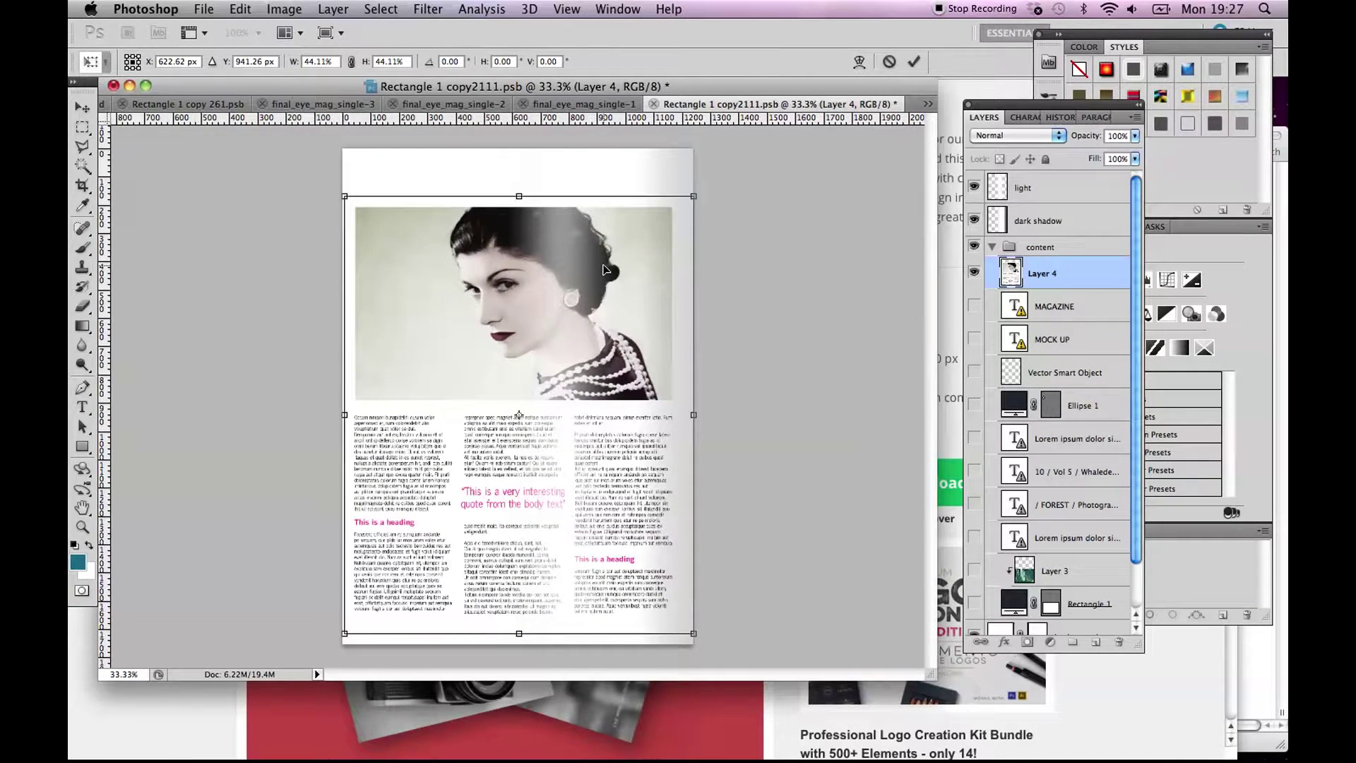
{"action": "key", "text": "Return"}
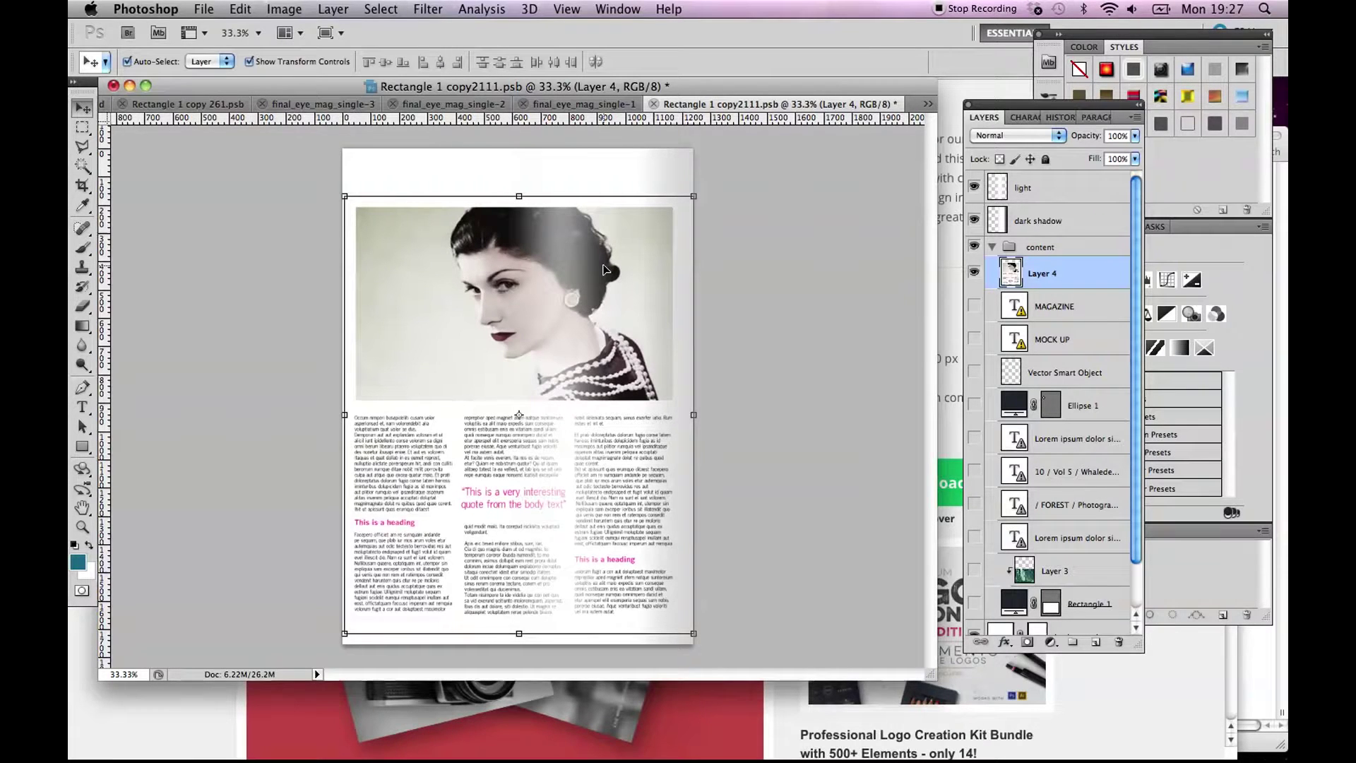
{"action": "left_click", "coordinate": [339, 59]}
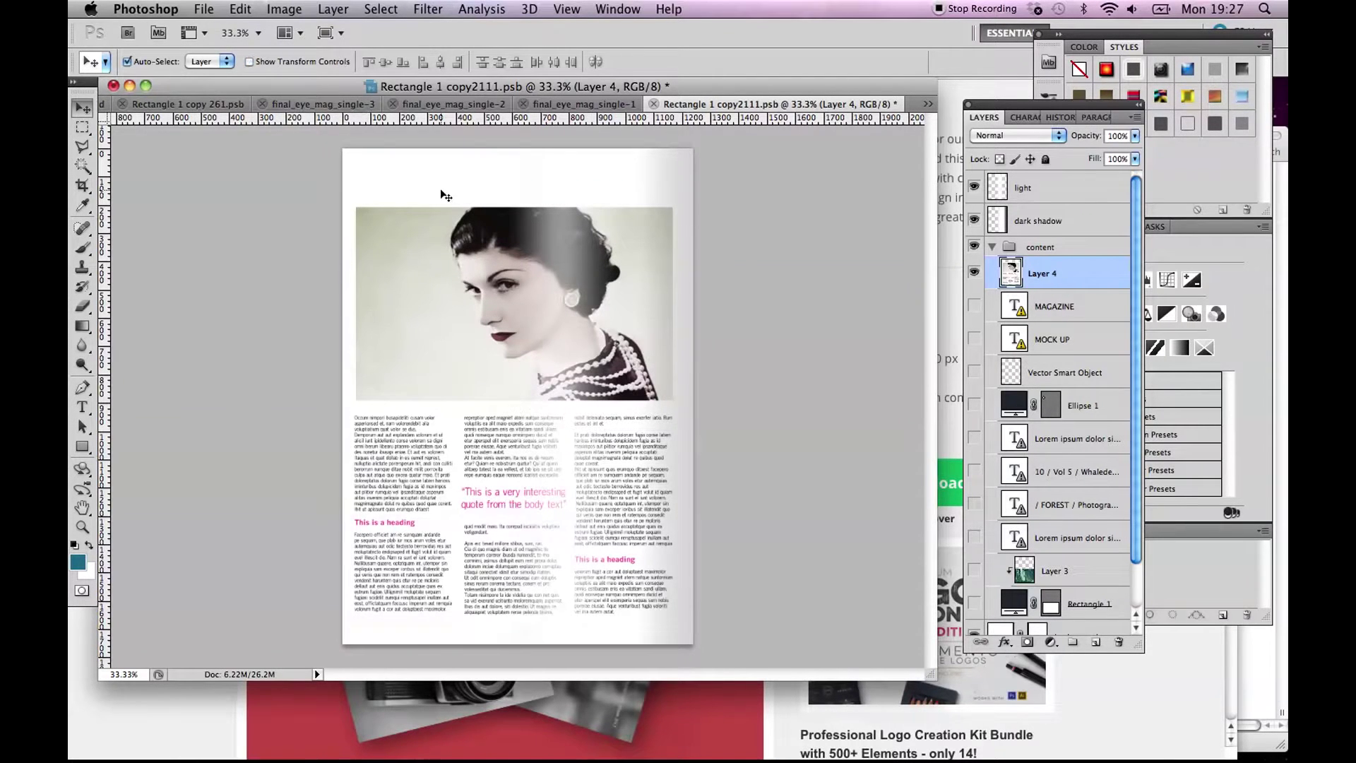
{"action": "key", "text": "shift+Up"}
{"action": "key", "text": "shift+Up"}
{"action": "key", "text": "shift+Up"}
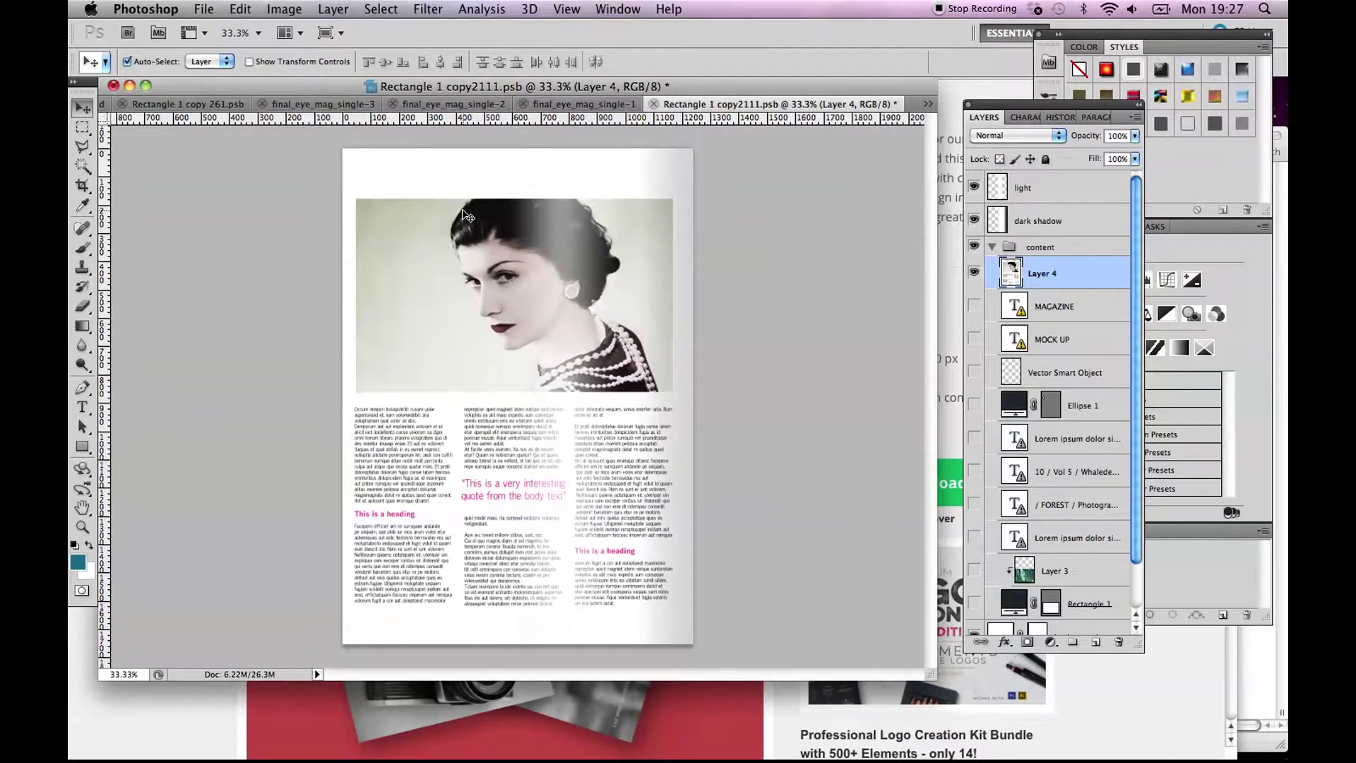
Save Rectangle 1 copy2111.psb and switch back to the magazine-mockup-with-covernbackcover.psd document.
{"action": "key", "text": "super+s"}
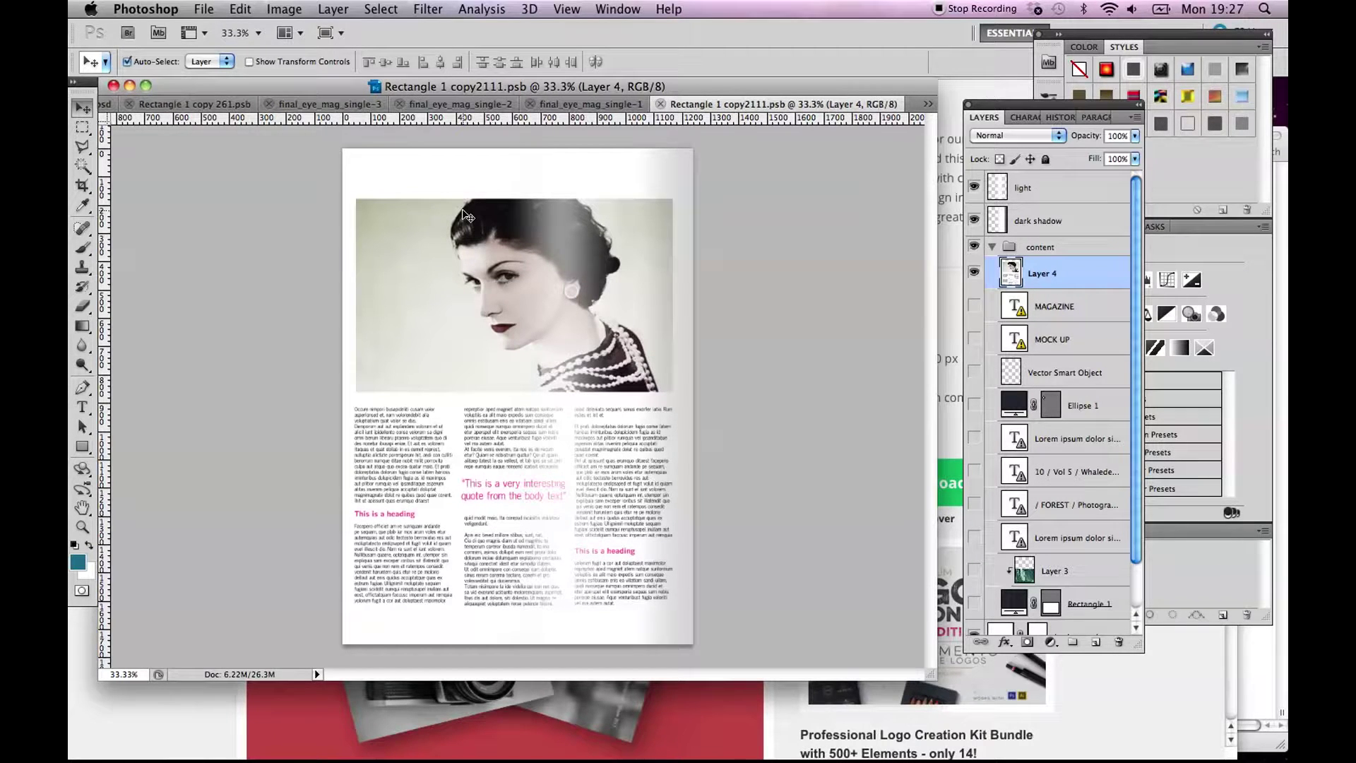
{"action": "left_click", "coordinate": [215, 104]}
{"action": "left_click", "coordinate": [618, 8]}
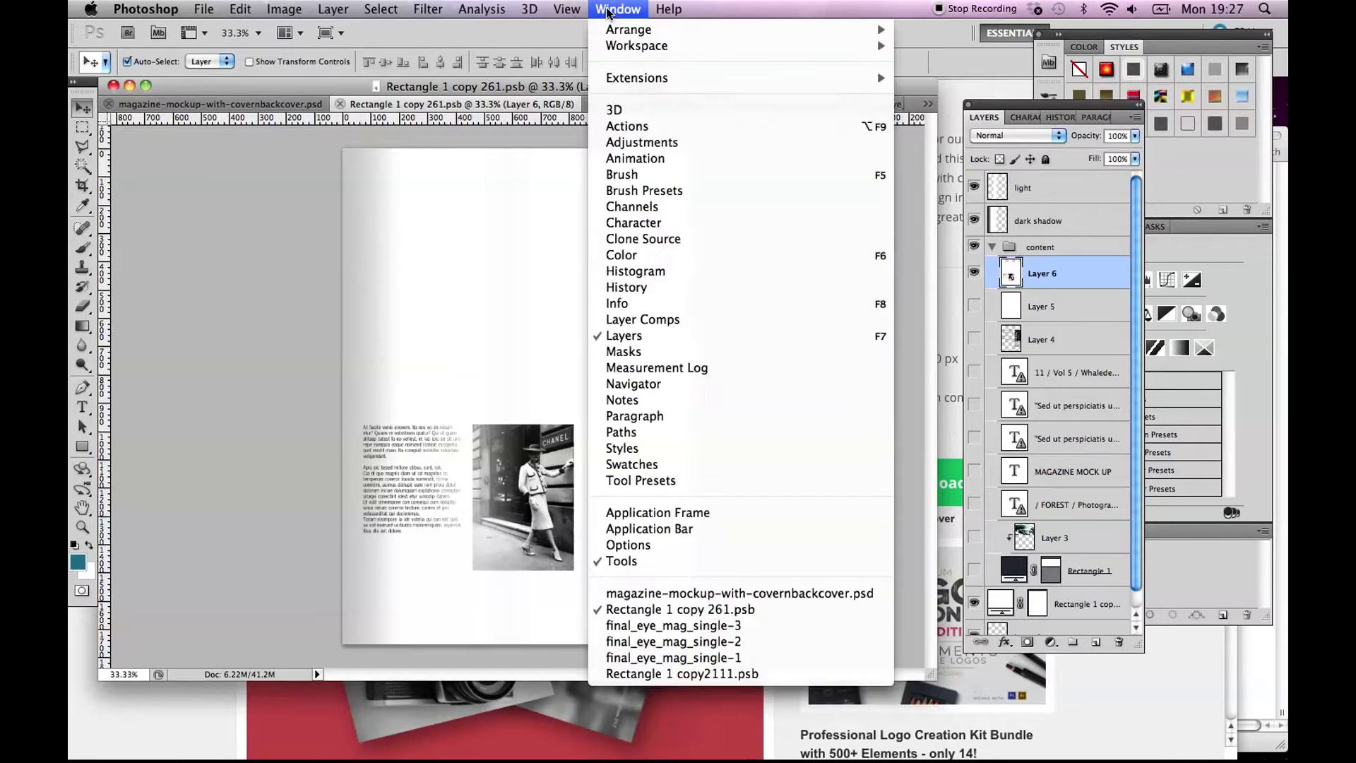
{"action": "left_click", "coordinate": [713, 594]}
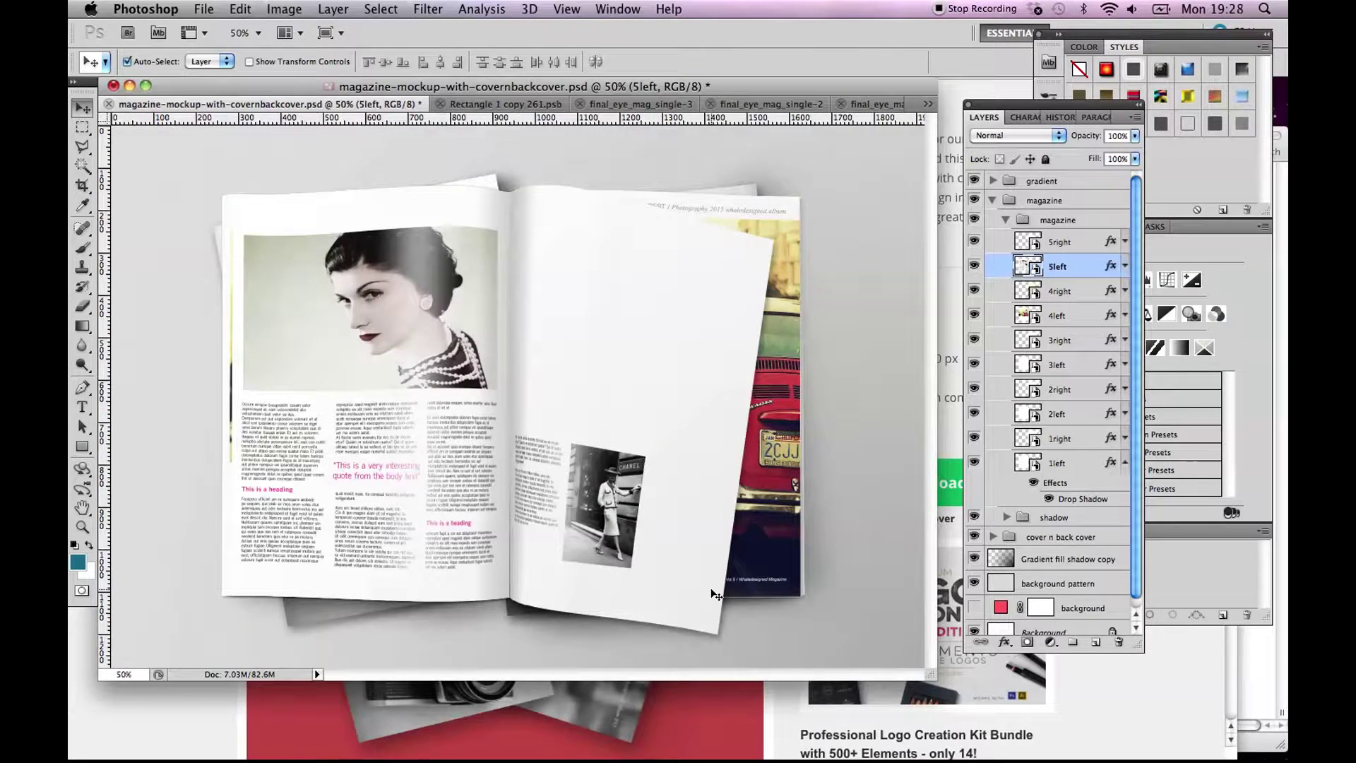
Identify 4right by toggling its visibility, open its smart object contents without updating the text layers, and hide the car photo in Layer 1.
{"action": "left_click", "coordinate": [777, 515]}
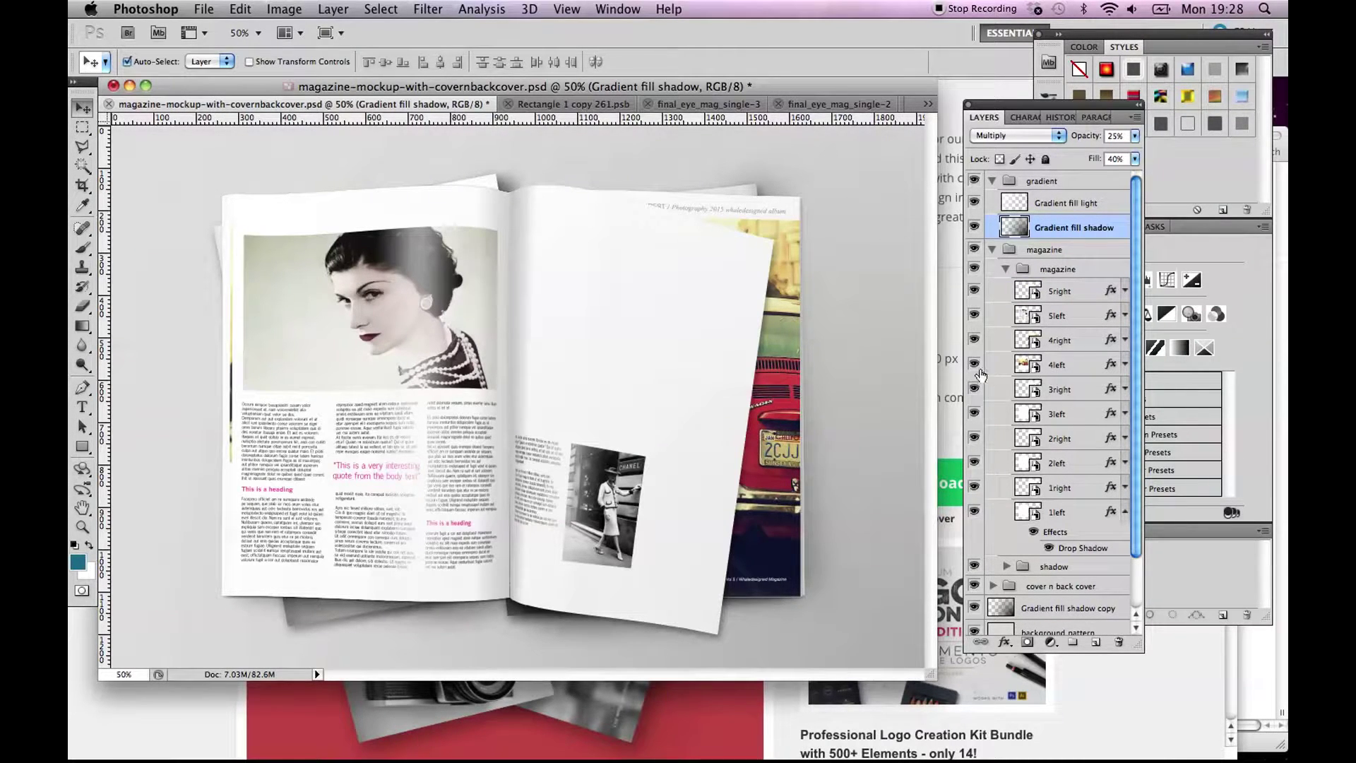
{"action": "left_click", "coordinate": [973, 340]}
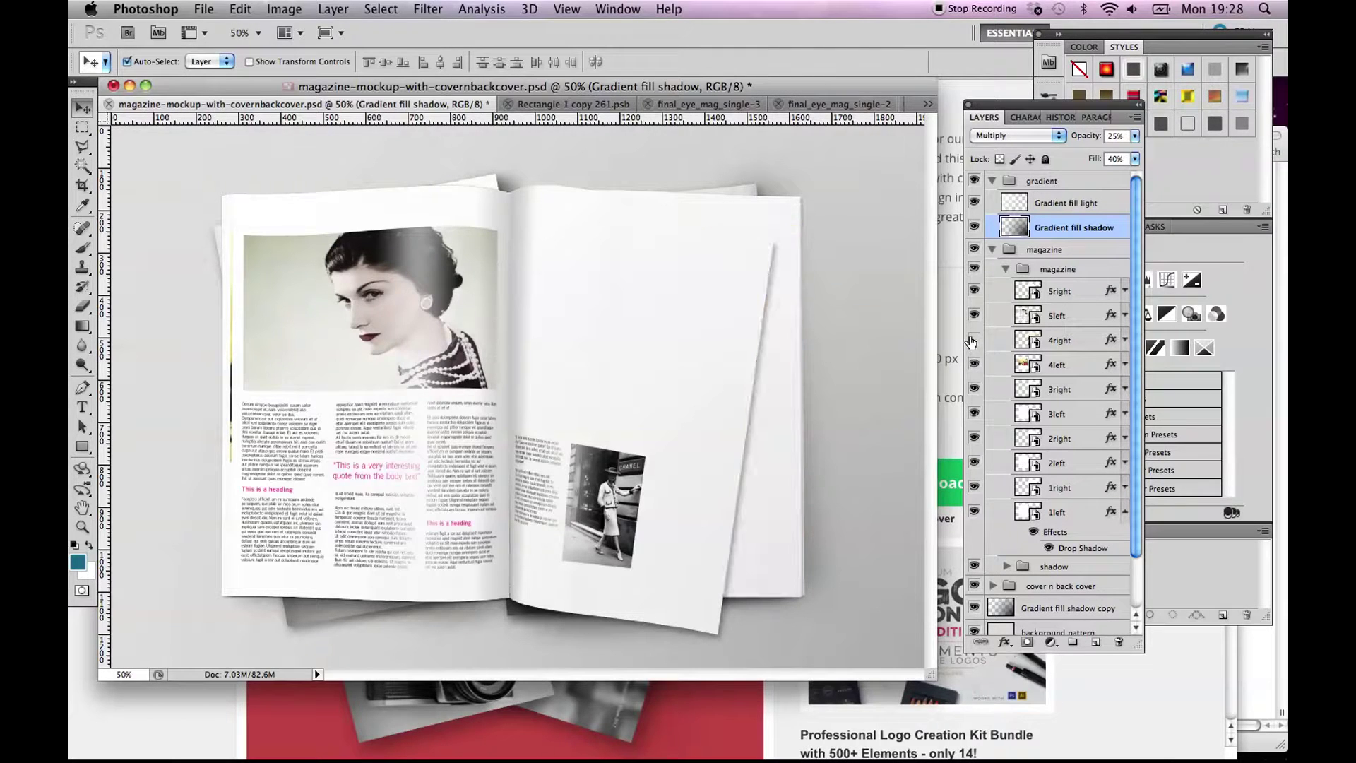
{"action": "left_click", "coordinate": [974, 340]}
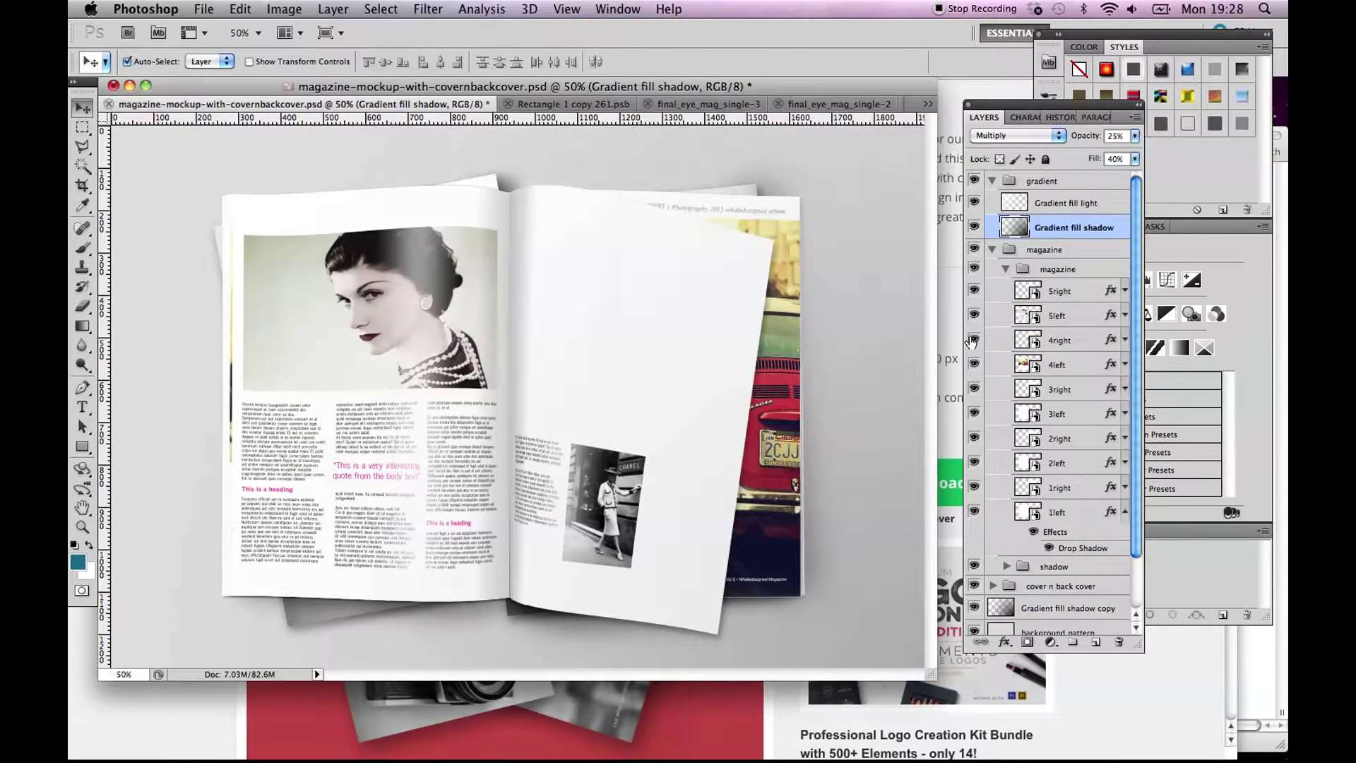
{"action": "double_click", "coordinate": [1033, 344]}
{"action": "left_click", "coordinate": [785, 377]}
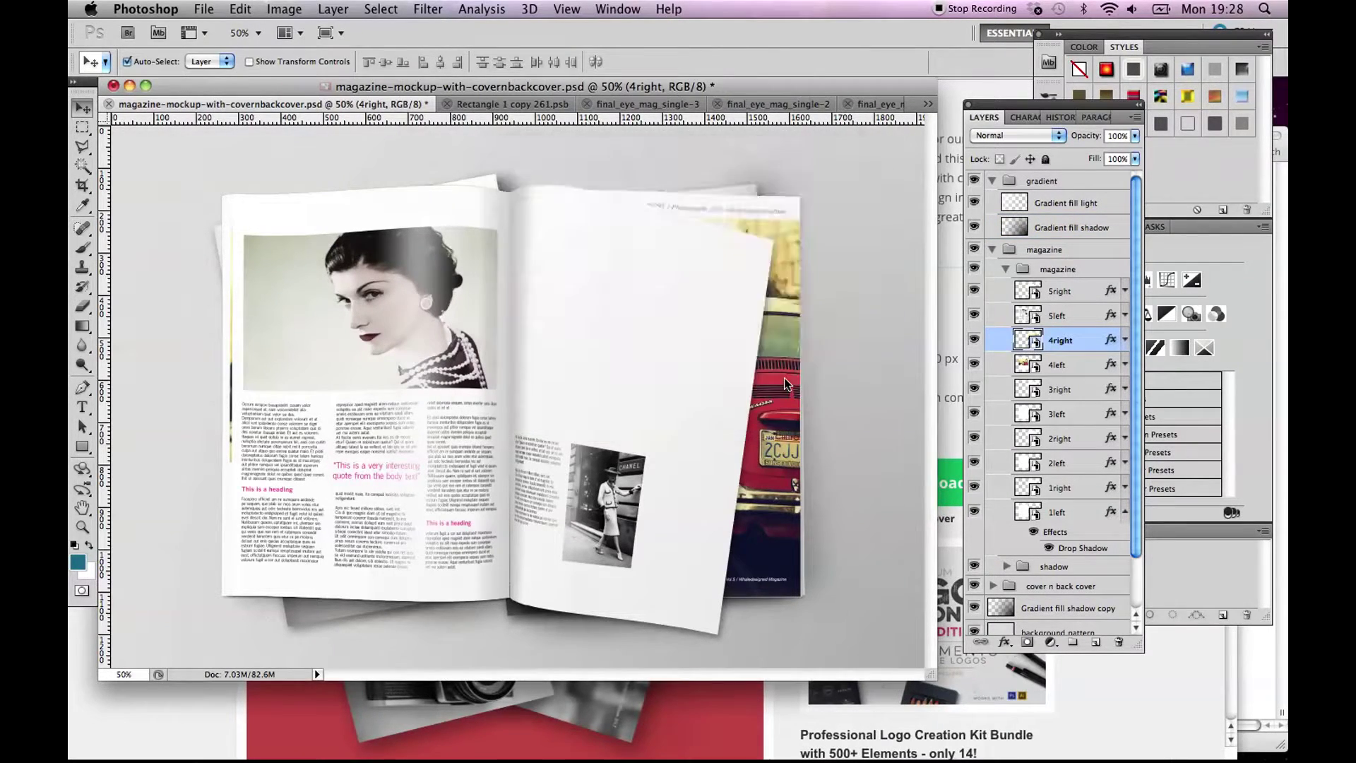
{"action": "left_click", "coordinate": [781, 318]}
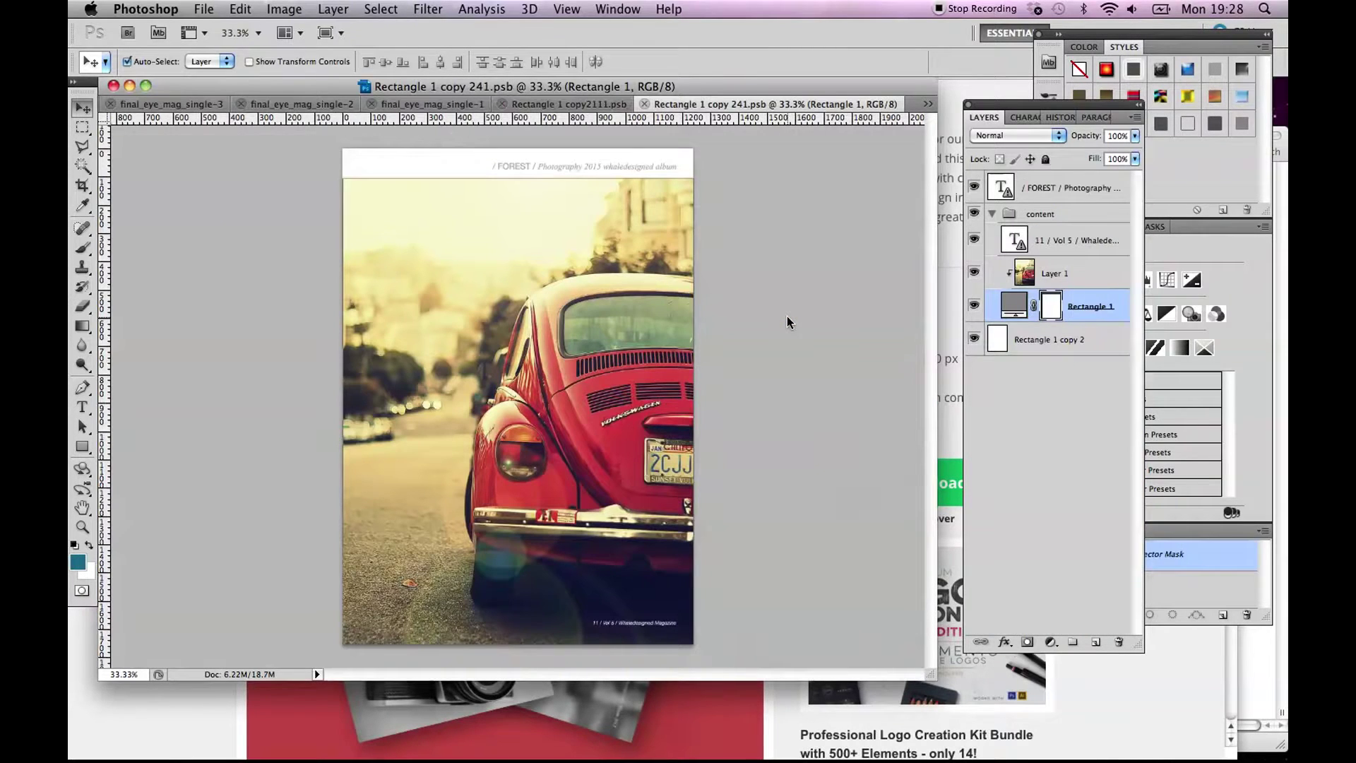
{"action": "left_click", "coordinate": [975, 273]}
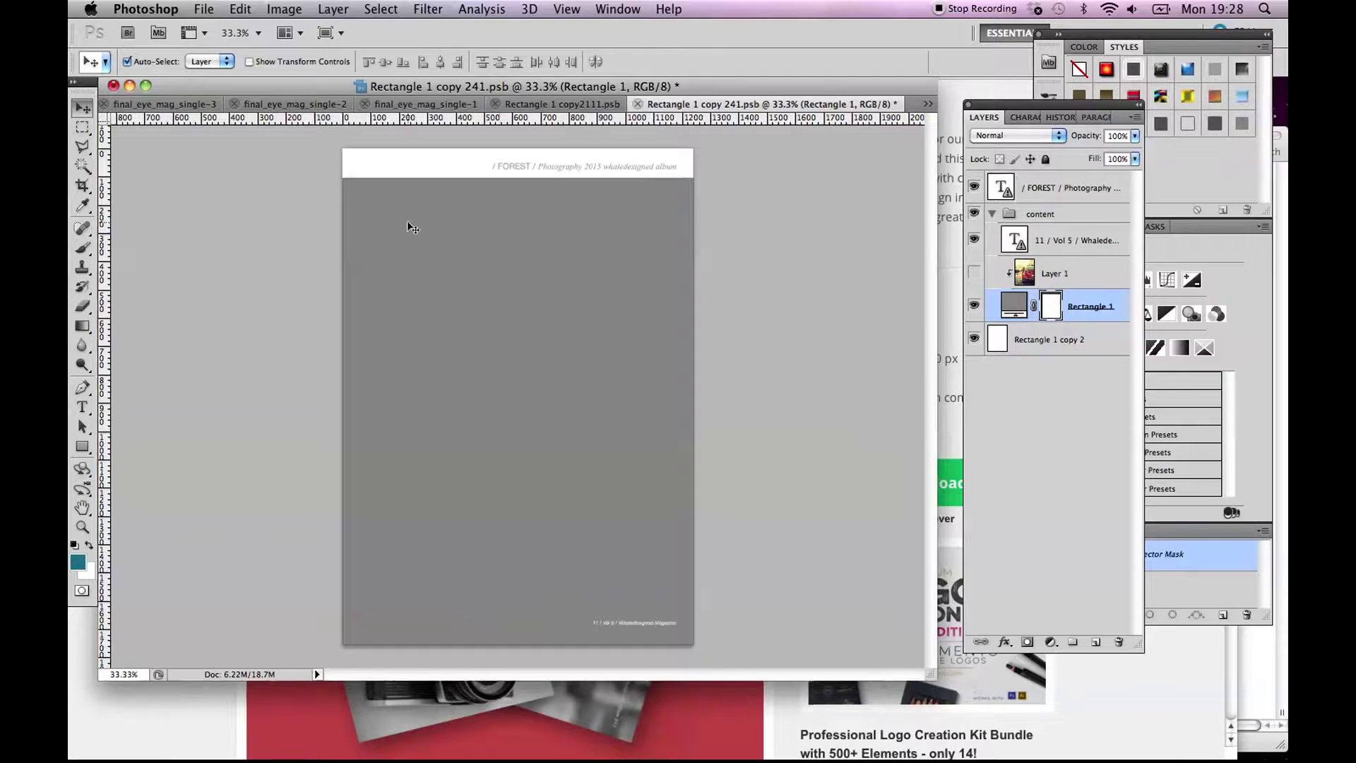
Open chanel1.tif from the Links folder inside final eye mag, copy the whole image, and close the file.
{"action": "key", "text": "super+o"}
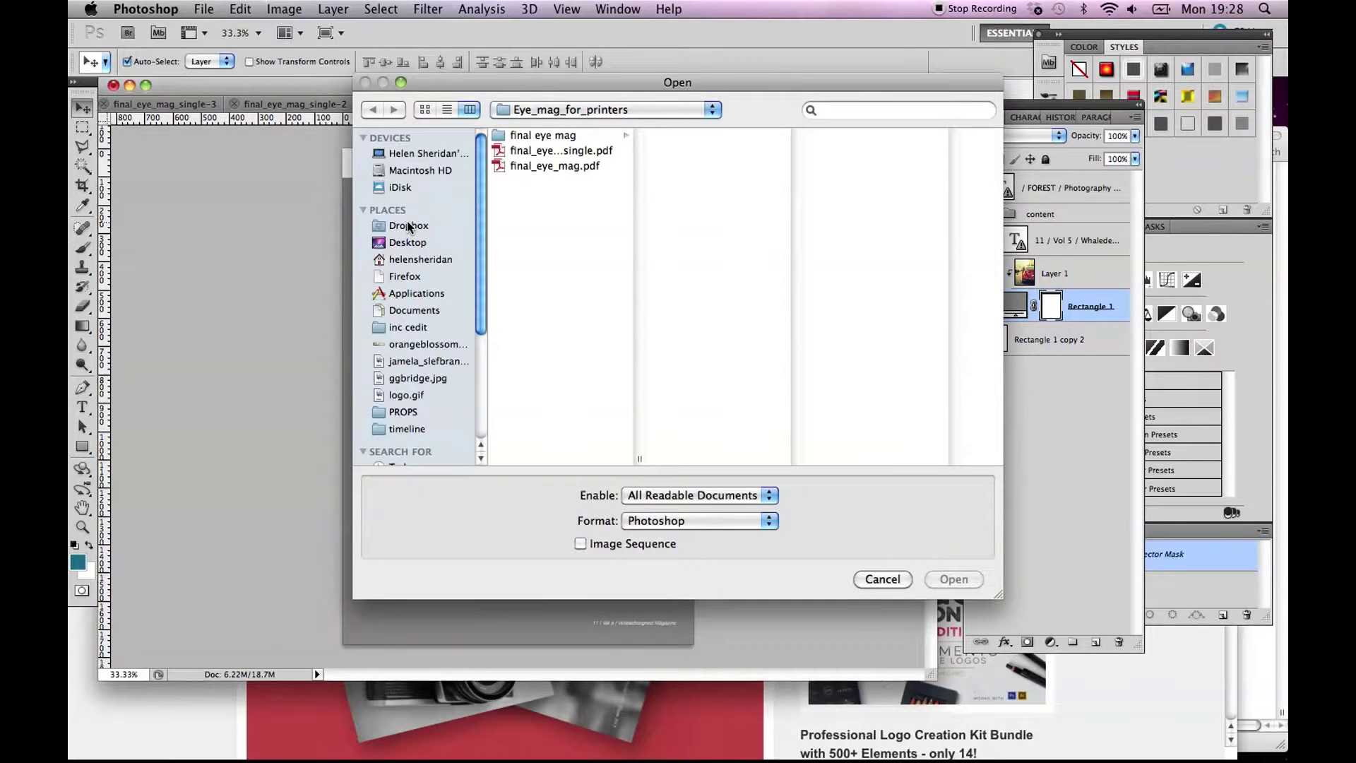
{"action": "left_click", "coordinate": [543, 137]}
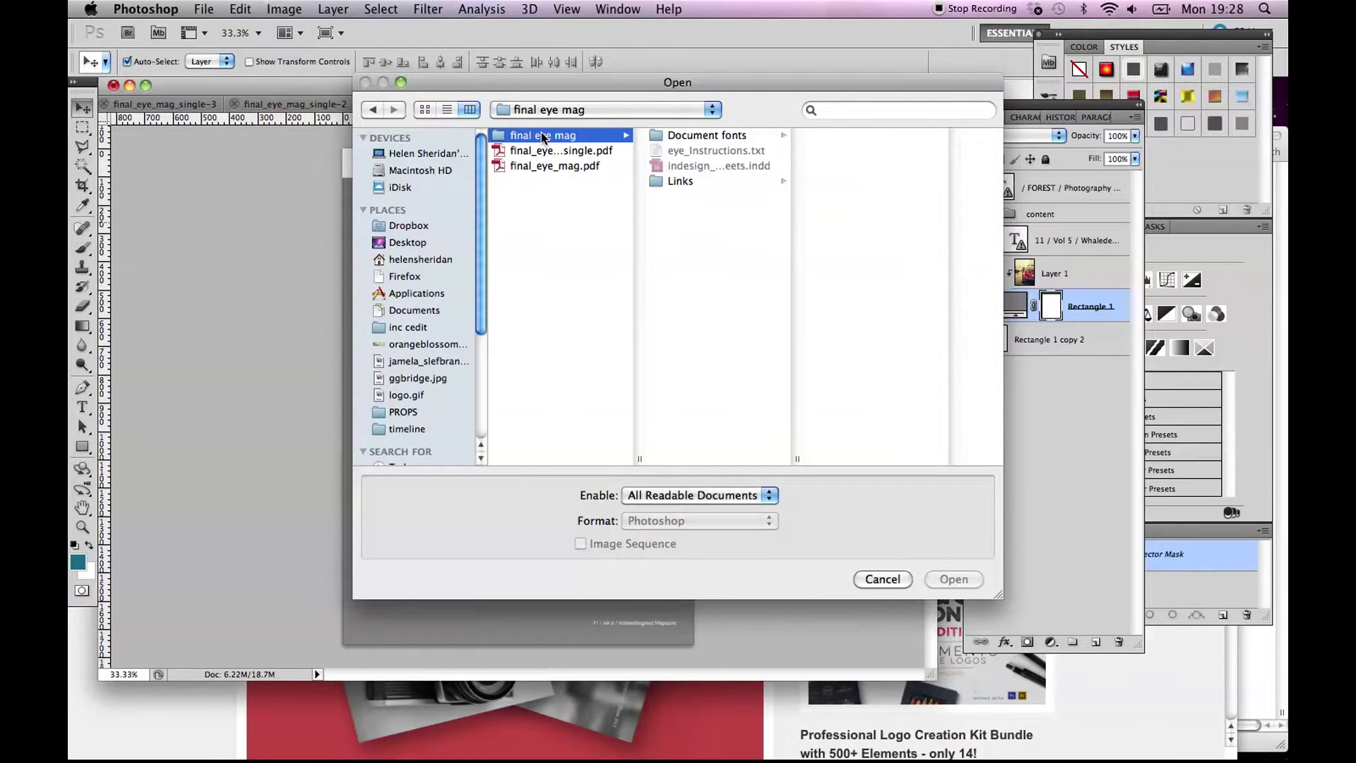
{"action": "left_click", "coordinate": [681, 183]}
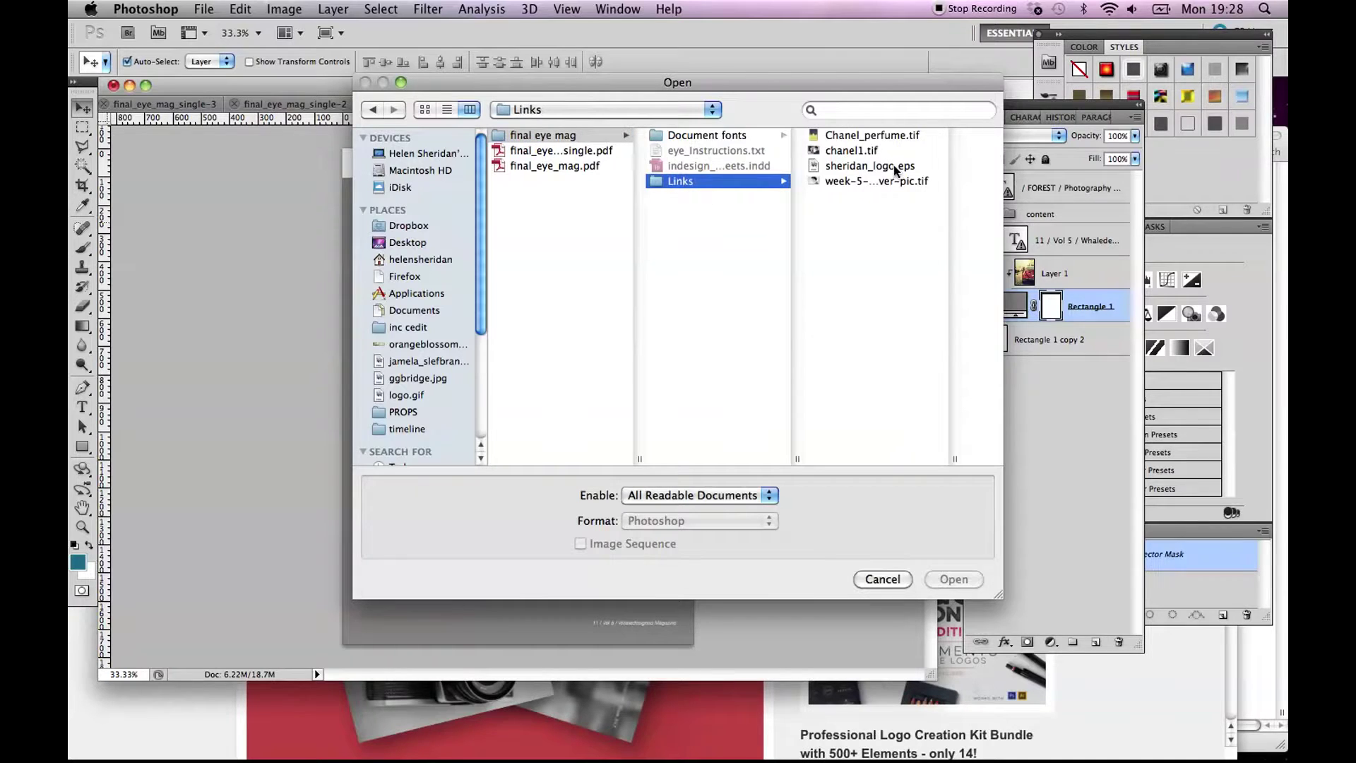
{"action": "left_click", "coordinate": [859, 150]}
{"action": "left_click", "coordinate": [952, 580]}
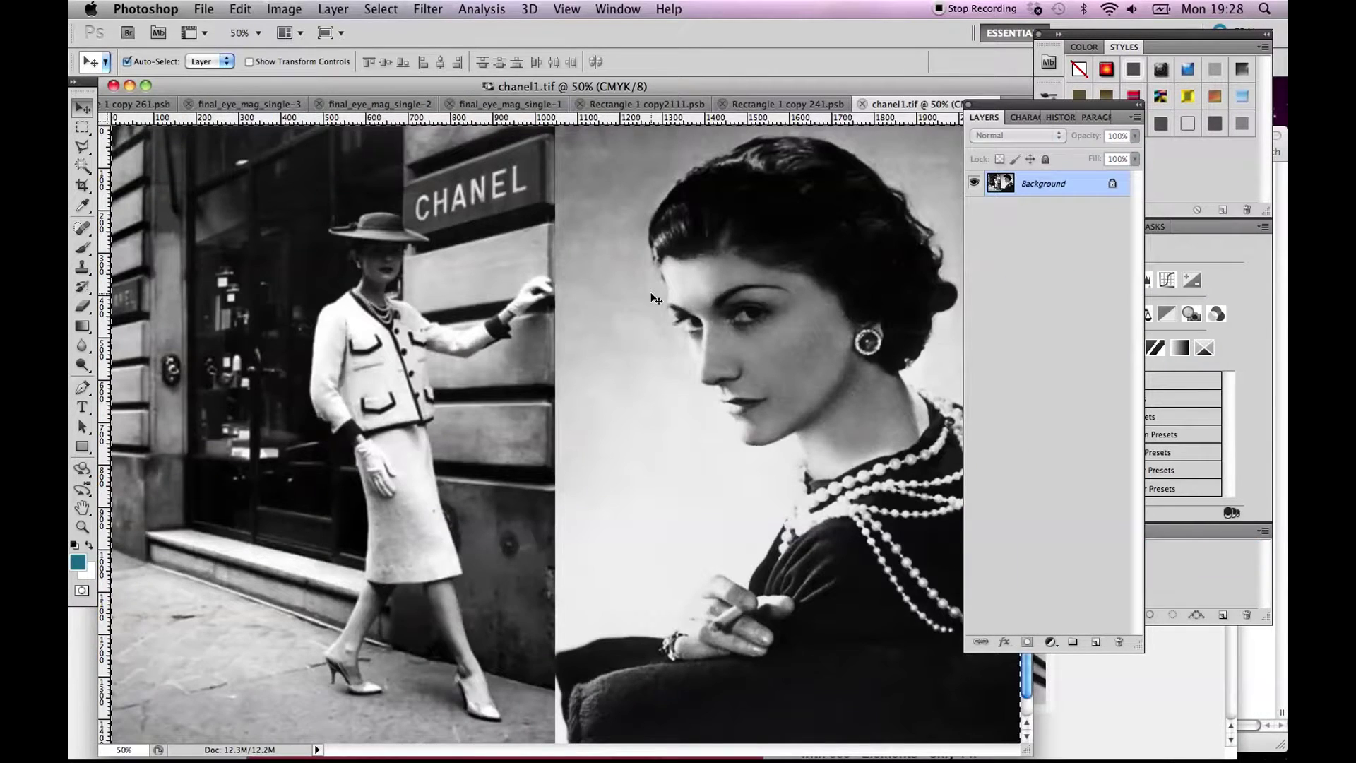
{"action": "key", "text": "super+c"}
{"action": "key", "text": "super+w"}
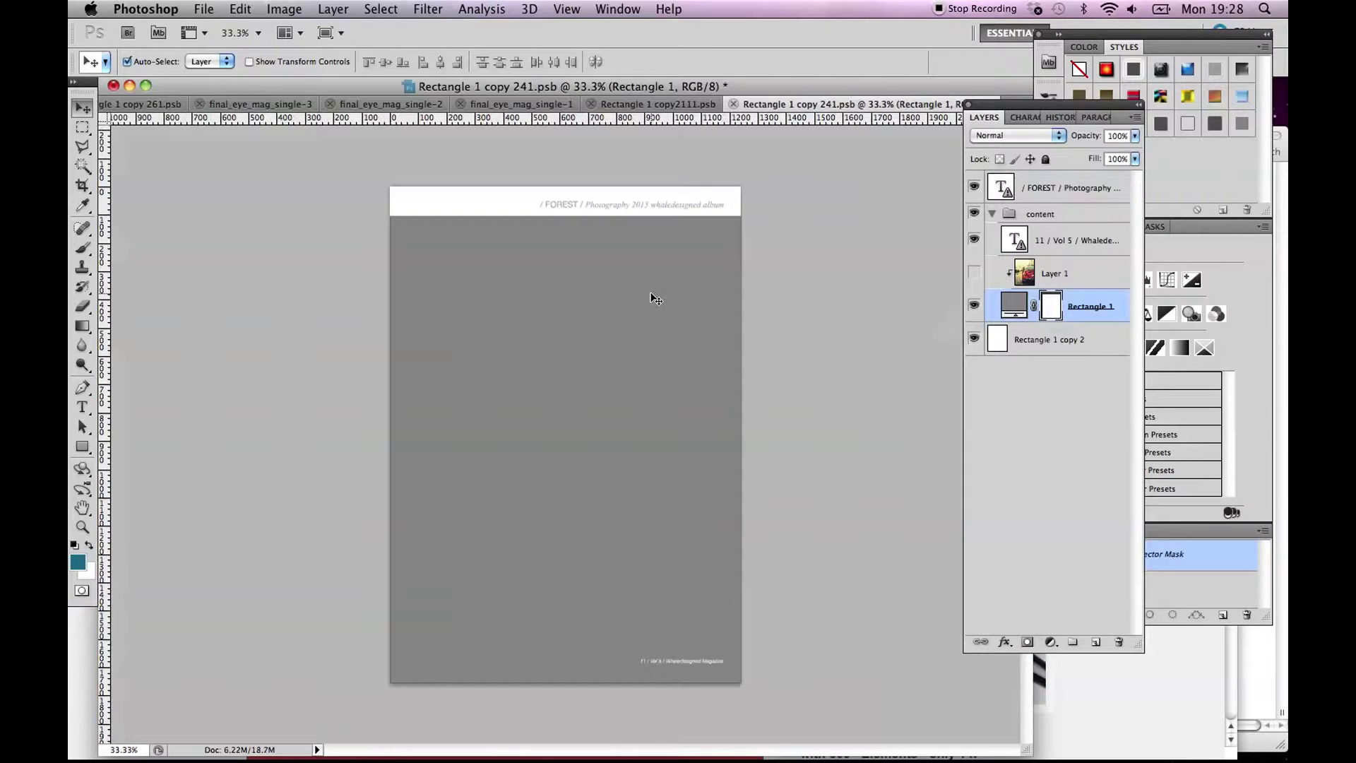
Paste the copied Chanel street photo over the grey page rectangle, position it to fill the page, and save Rectangle 1 copy 241.psb.
{"action": "key", "text": "super+v"}
{"action": "mouse_move", "coordinate": [591, 328]}
{"action": "left_mouse_down"}
{"action": "mouse_move", "coordinate": [602, 330]}
{"action": "mouse_move", "coordinate": [592, 324]}
{"action": "left_mouse_up"}
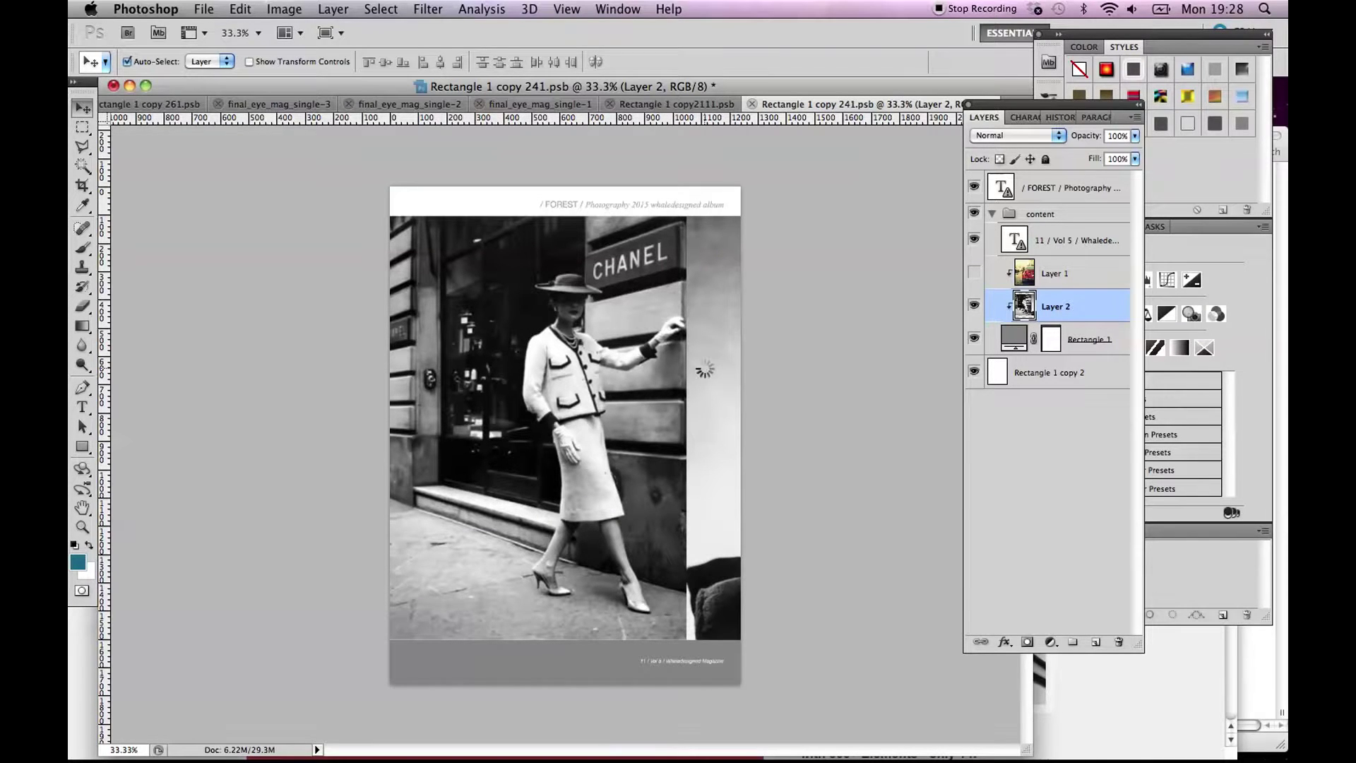
{"action": "key", "text": "super+s"}
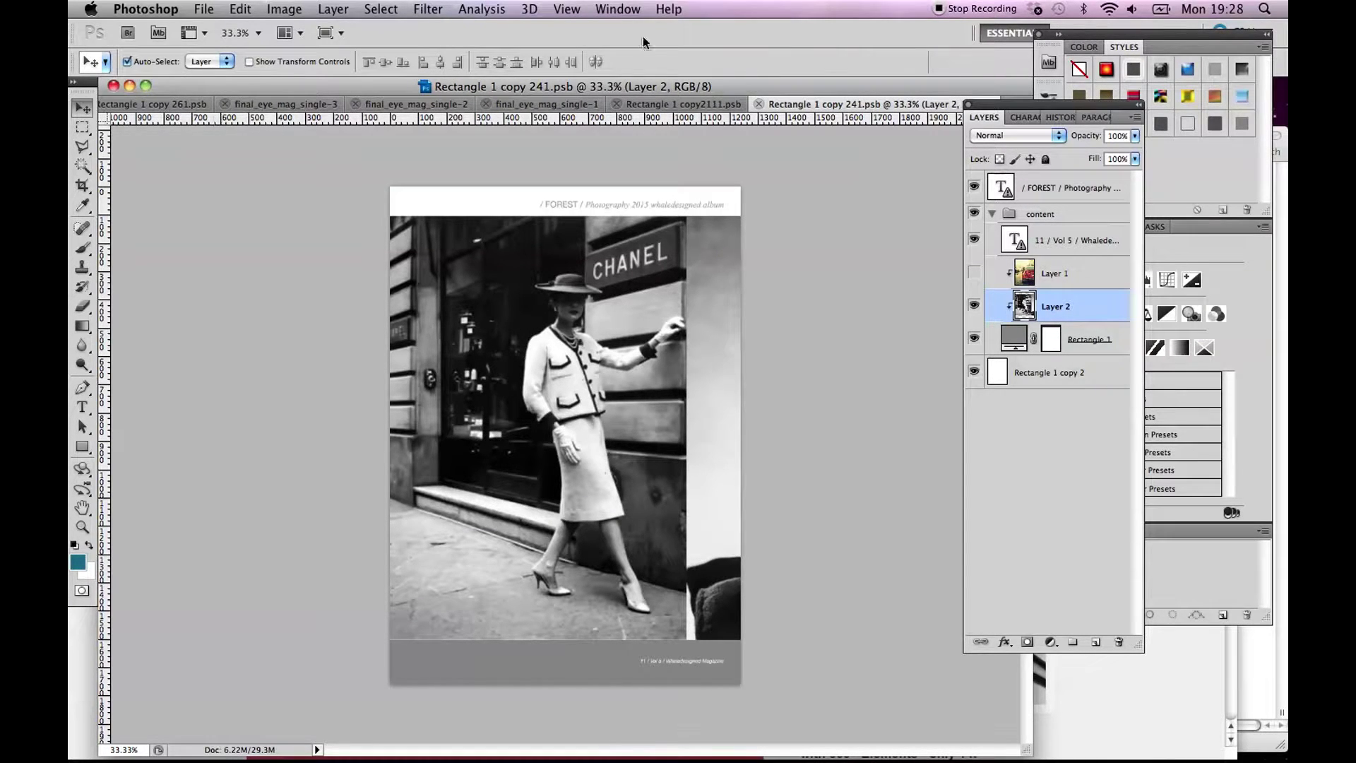
Switch back to magazine-mockup-with-covernbackcover.psd and collapse the inner magazine layer group.
{"action": "left_click", "coordinate": [618, 9]}
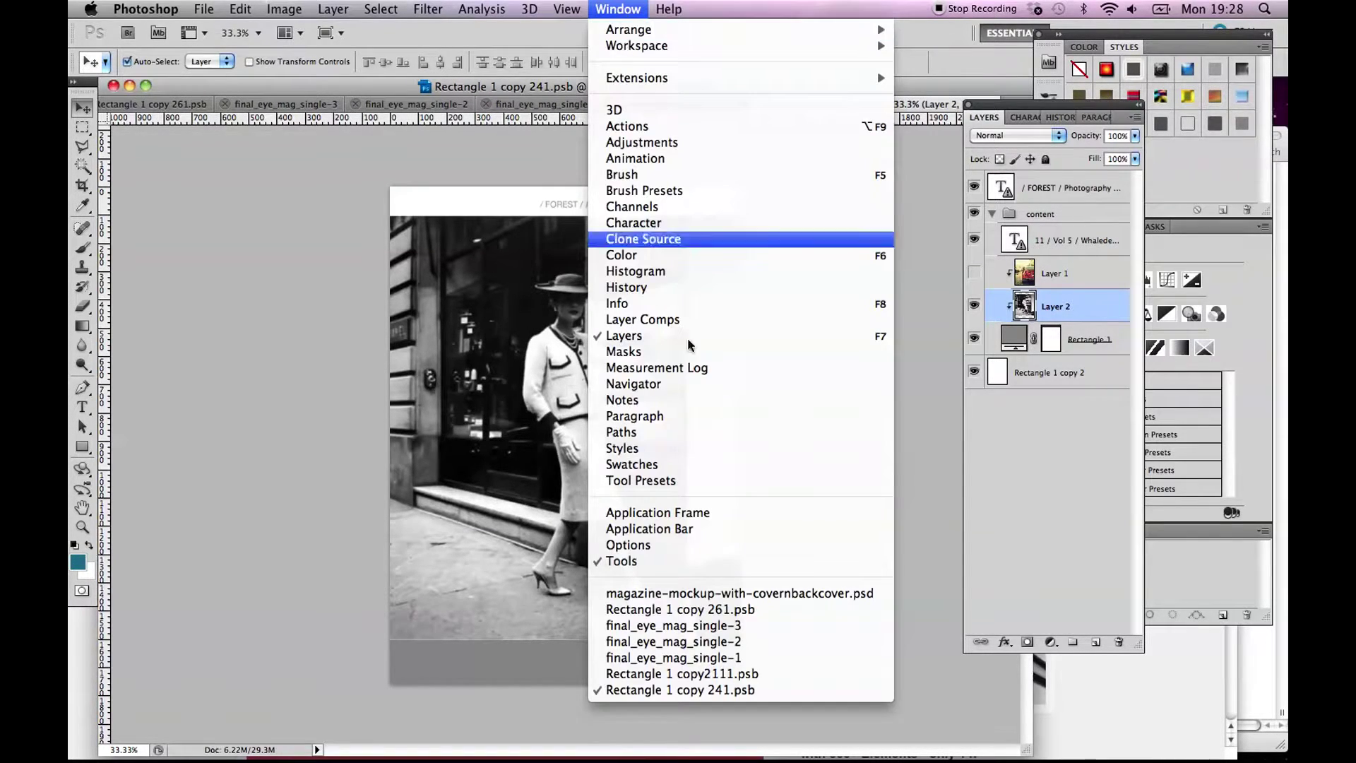
{"action": "left_click", "coordinate": [711, 604]}
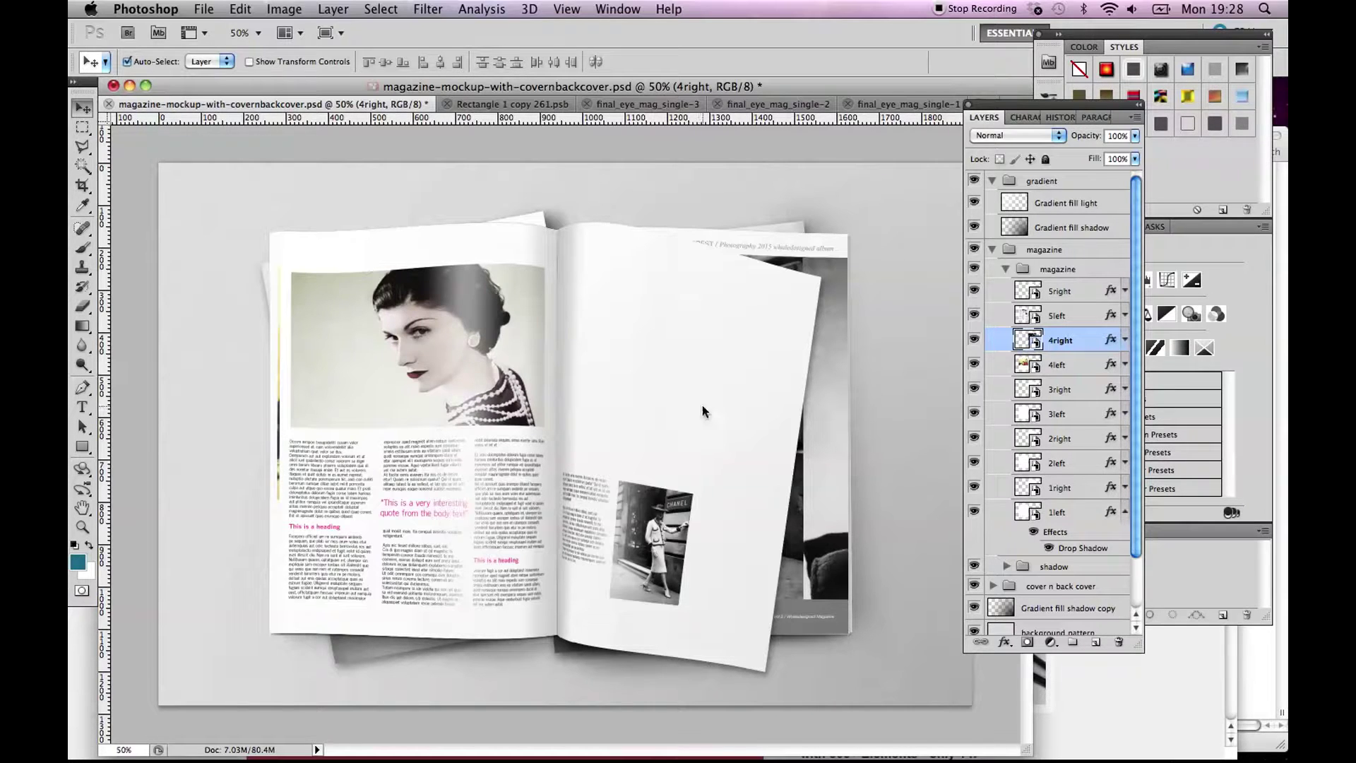
{"action": "left_click", "coordinate": [1006, 271]}
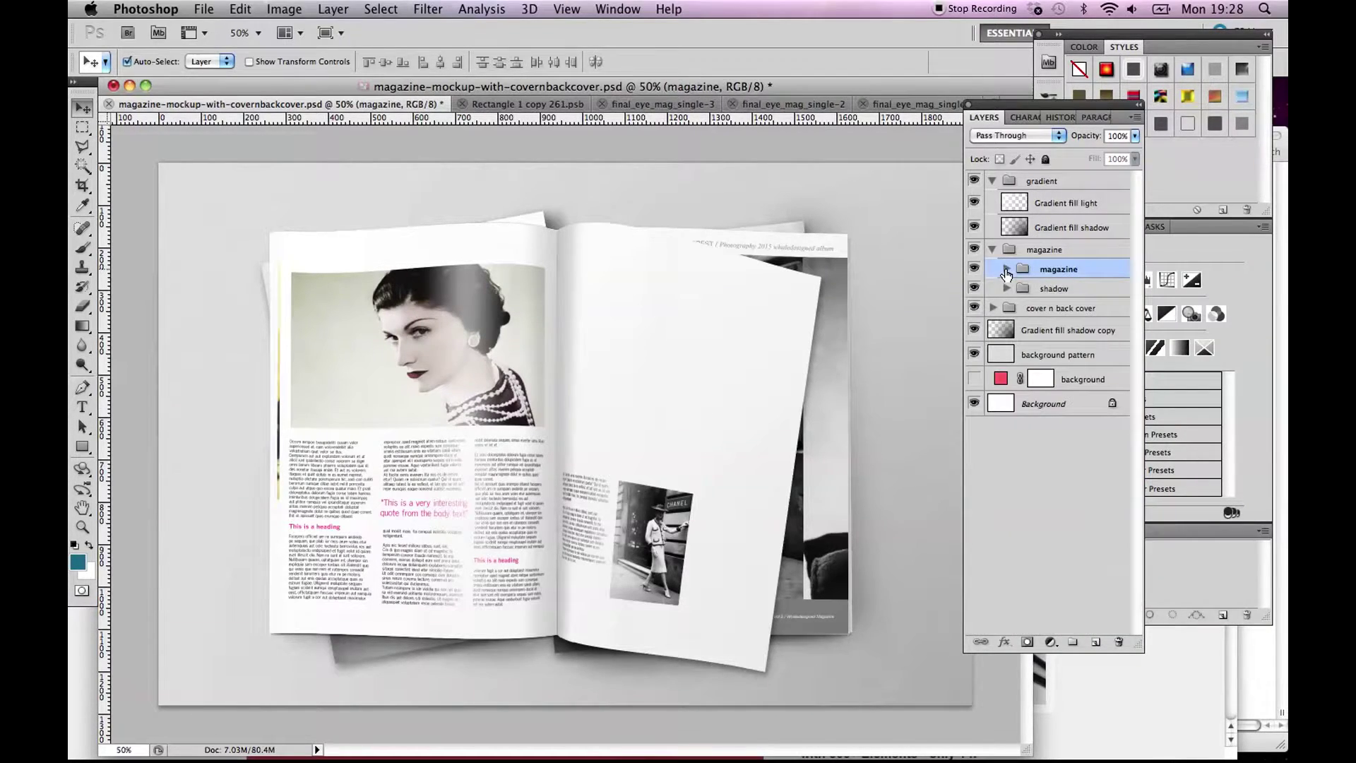
Try a green fill on the solid-colour background layer, showing the layer for the trial and hiding it again.
{"action": "left_click", "coordinate": [974, 380]}
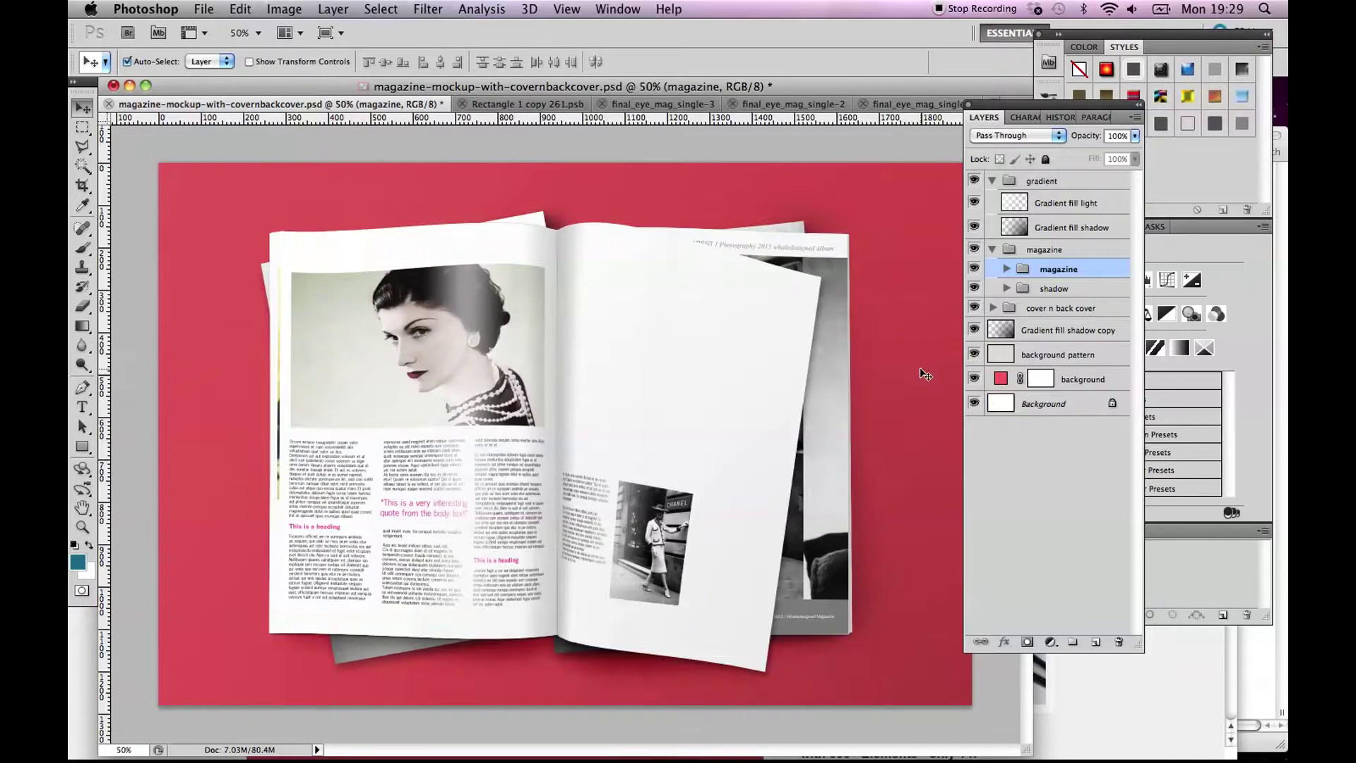
{"action": "left_click", "coordinate": [1000, 380]}
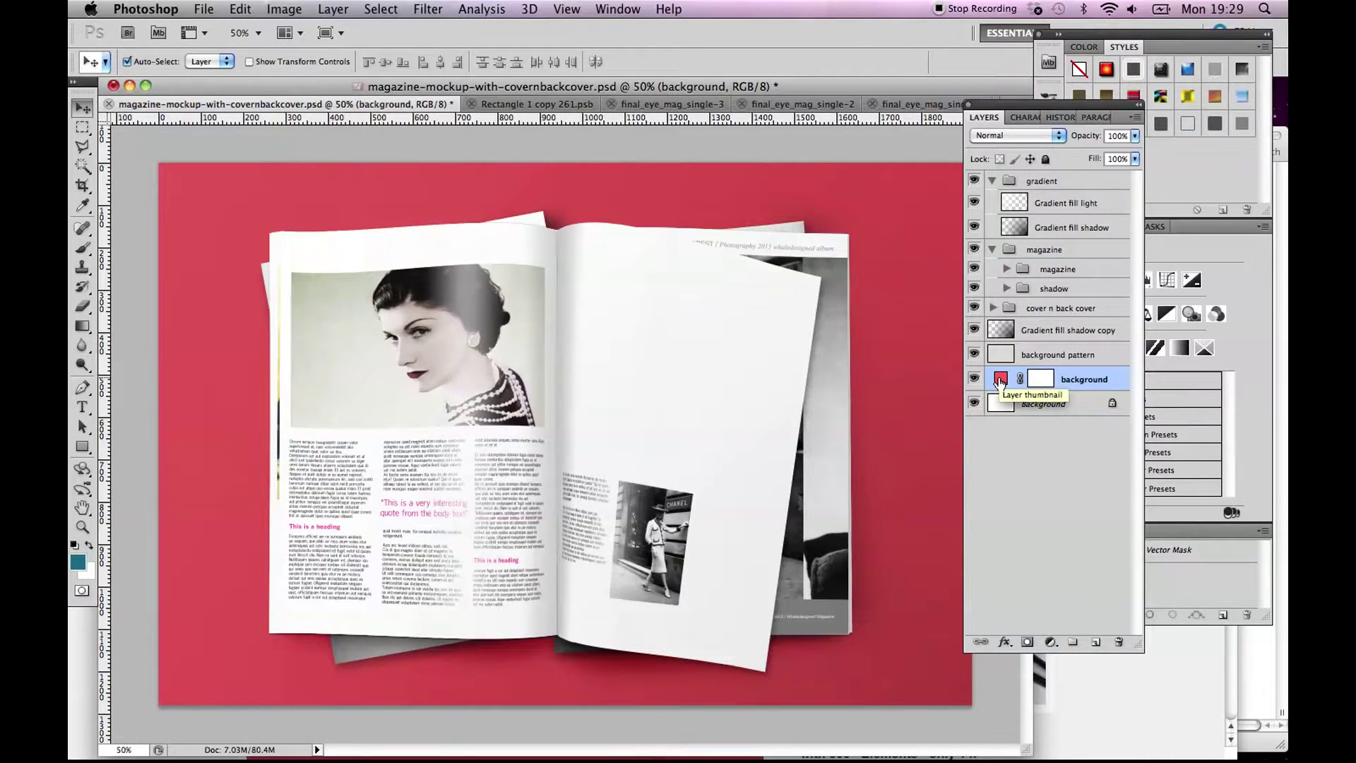
{"action": "double_click", "coordinate": [1001, 381]}
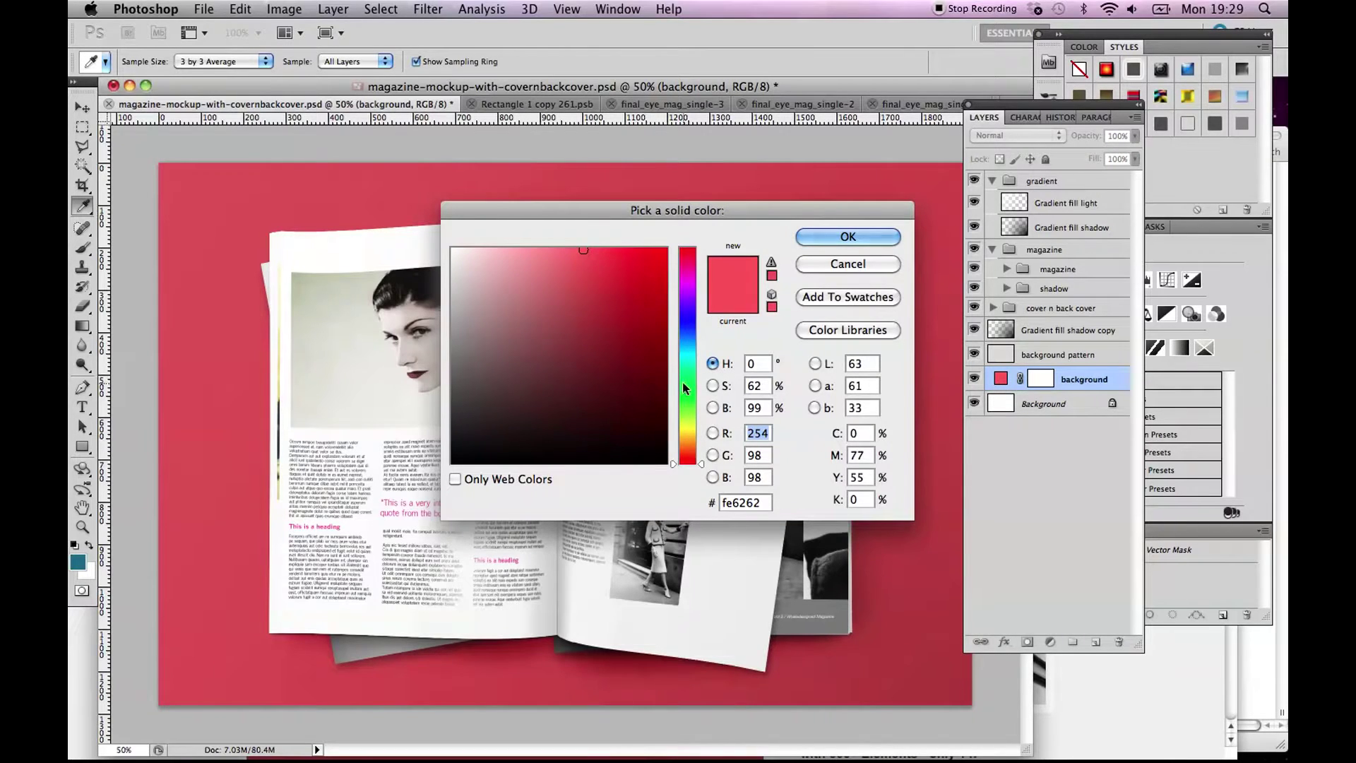
{"action": "left_click", "coordinate": [685, 409]}
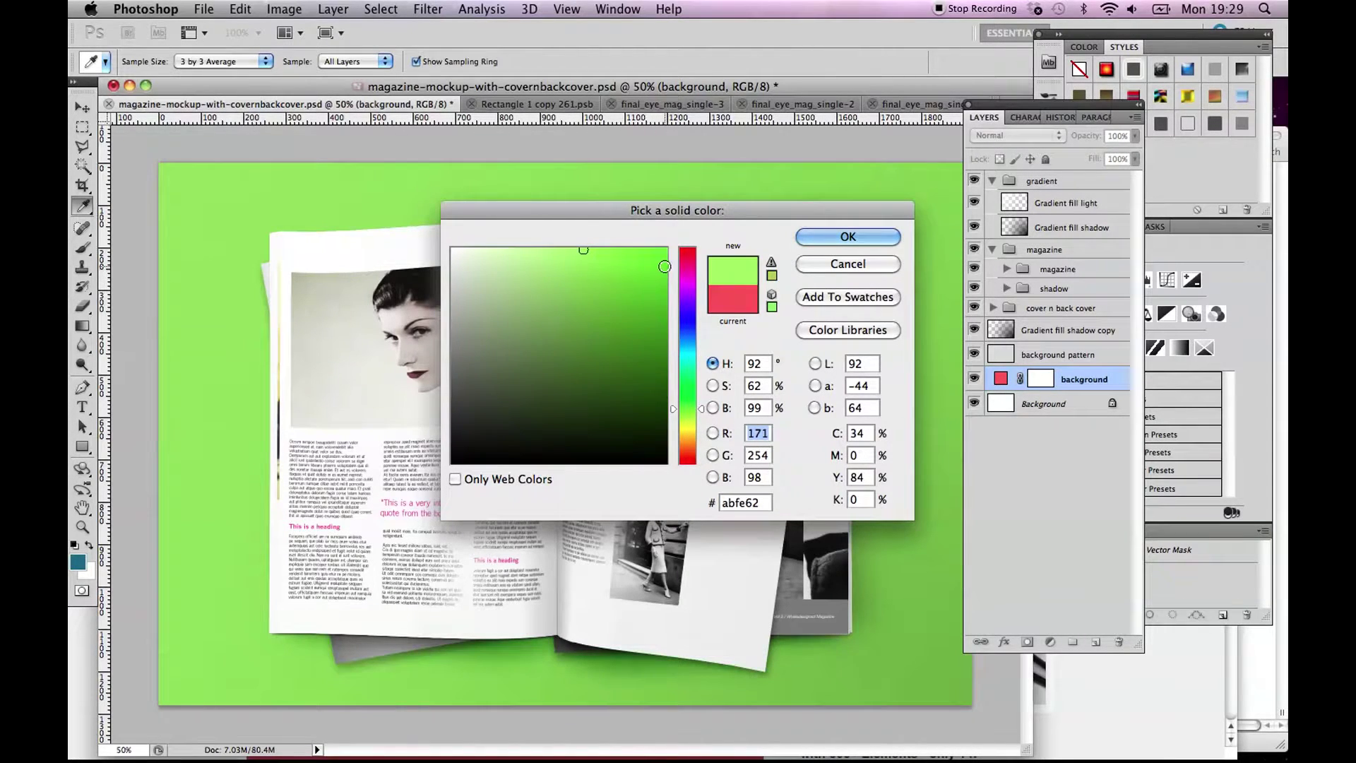
{"action": "mouse_move", "coordinate": [657, 435]}
{"action": "left_mouse_down"}
{"action": "mouse_move", "coordinate": [546, 389]}
{"action": "mouse_move", "coordinate": [469, 324]}
{"action": "mouse_move", "coordinate": [469, 279]}
{"action": "mouse_move", "coordinate": [603, 297]}
{"action": "left_mouse_up"}
{"action": "key", "text": "Return"}
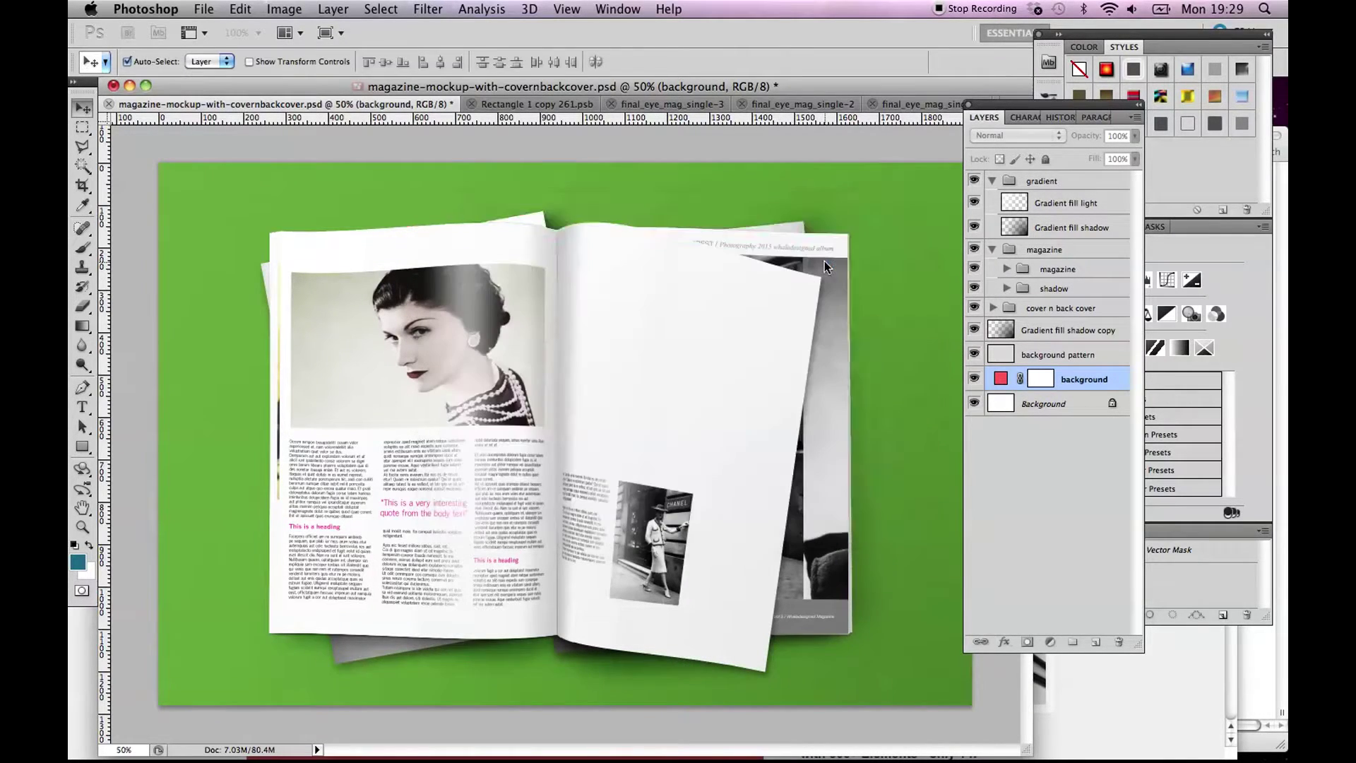
{"action": "left_click", "coordinate": [975, 380]}
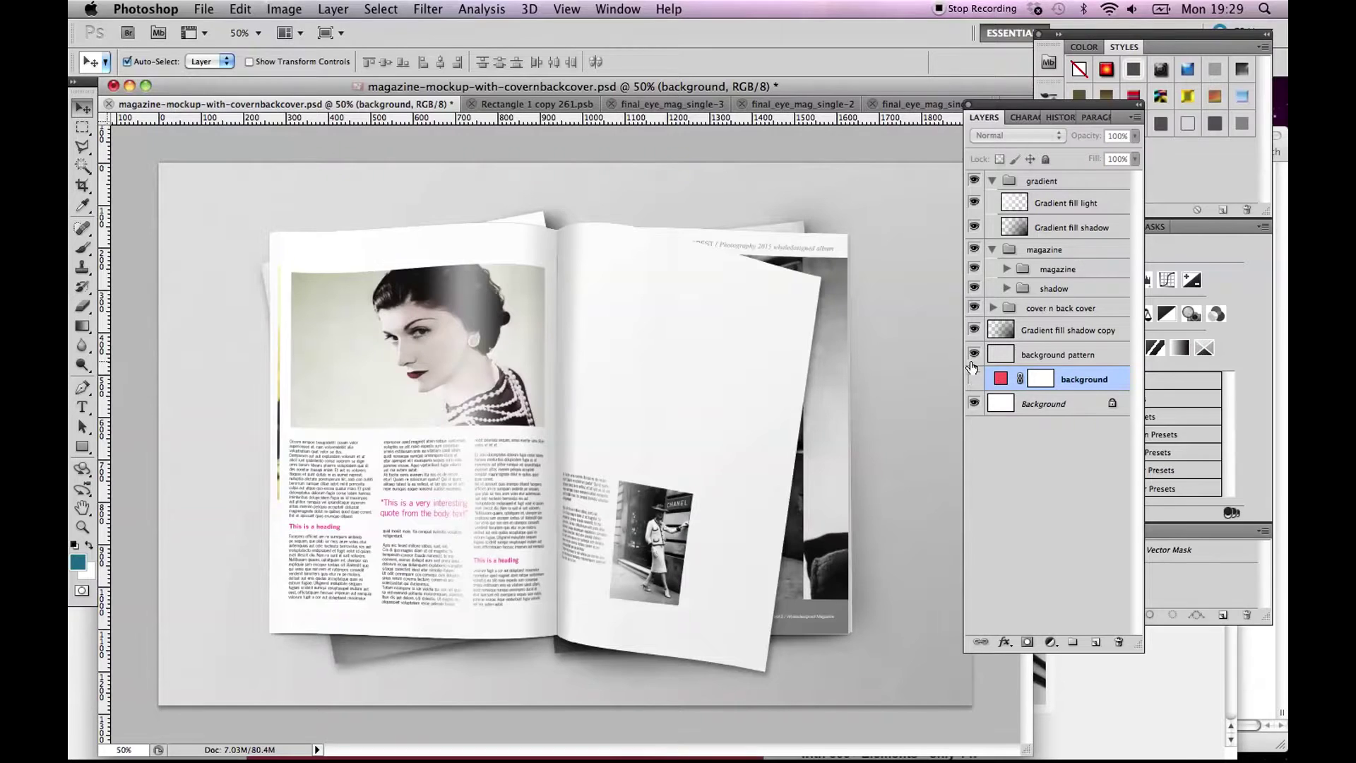
Reposition the Layers palette beside the other floating palettes and collapse the outer magazine layer group.
{"action": "left_click_drag", "start_coordinate": [1019, 103], "coordinate": [1060, 104]}
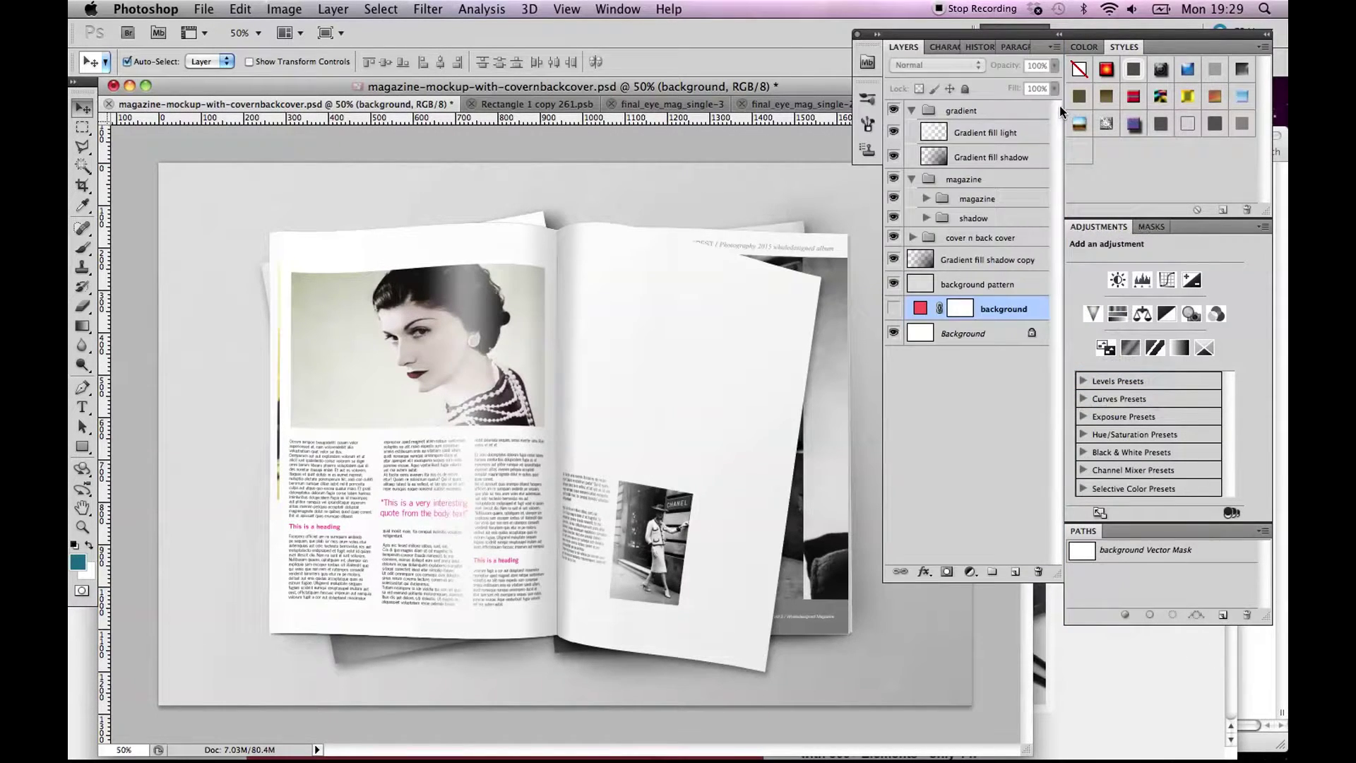
{"action": "left_click_drag", "start_coordinate": [970, 36], "coordinate": [977, 90]}
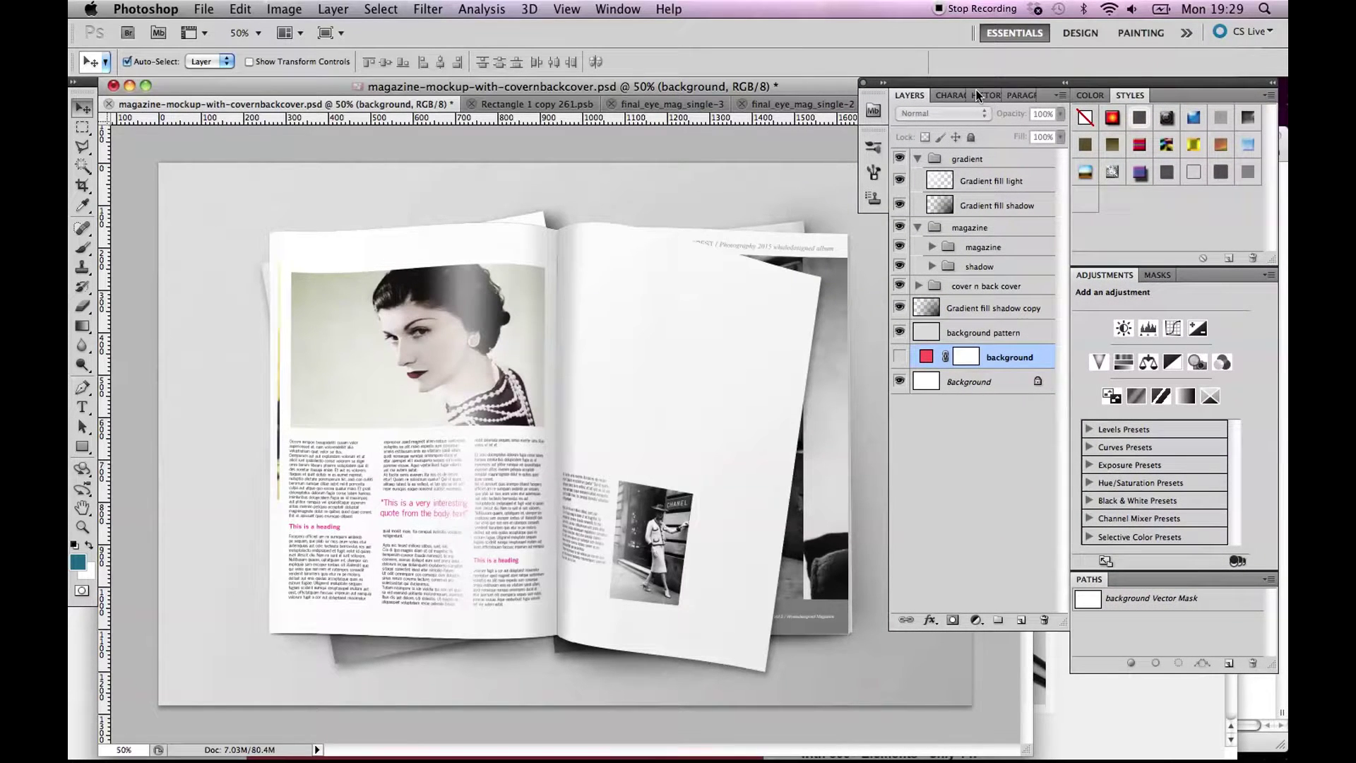
{"action": "left_click", "coordinate": [919, 227]}
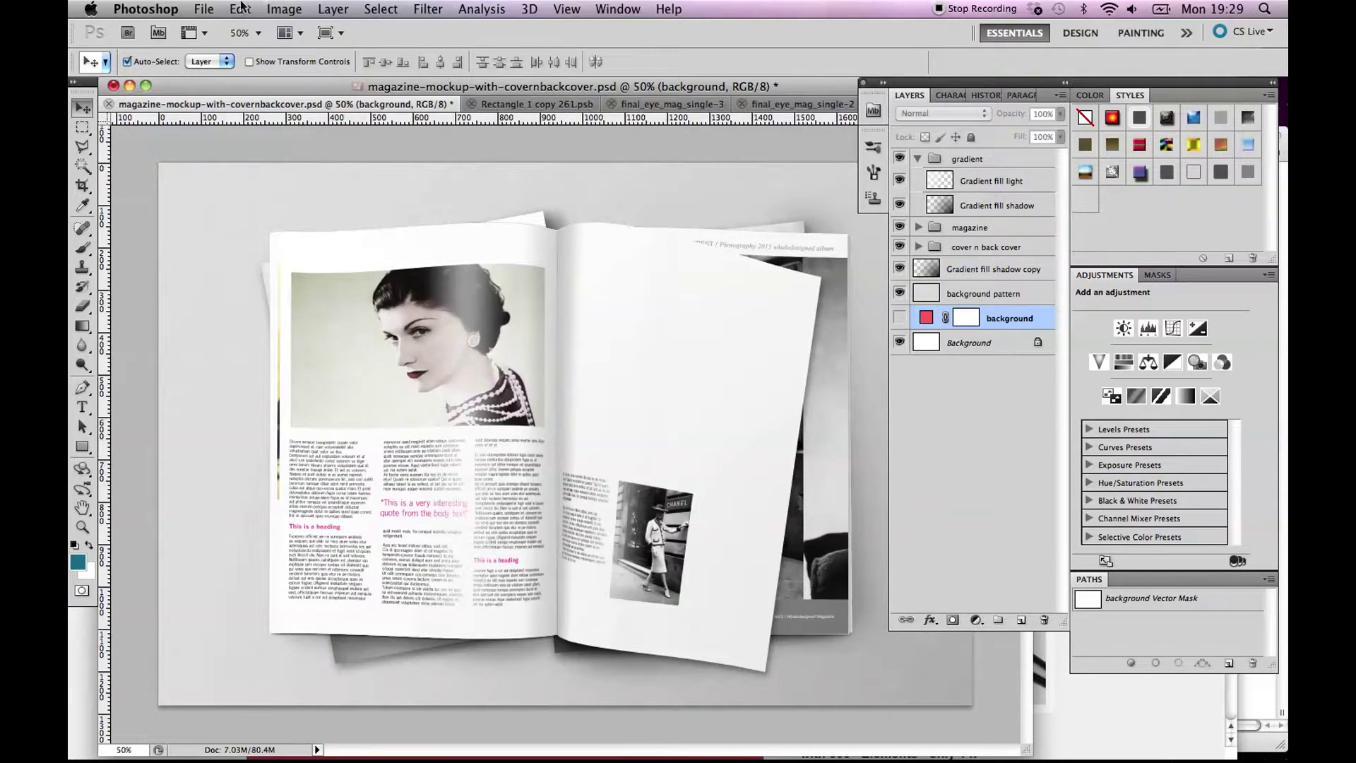
{"action": "left_click", "coordinate": [202, 8]}
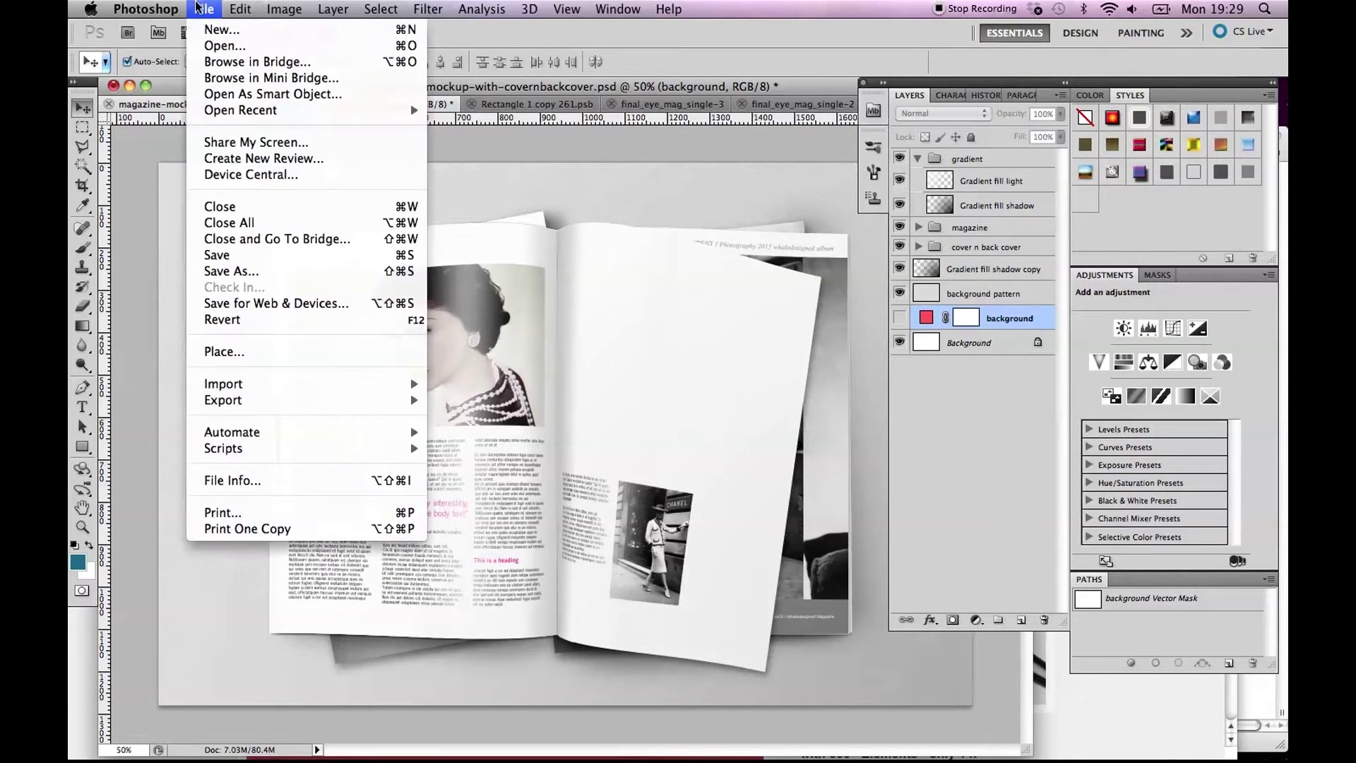
{"action": "left_click", "coordinate": [256, 273]}
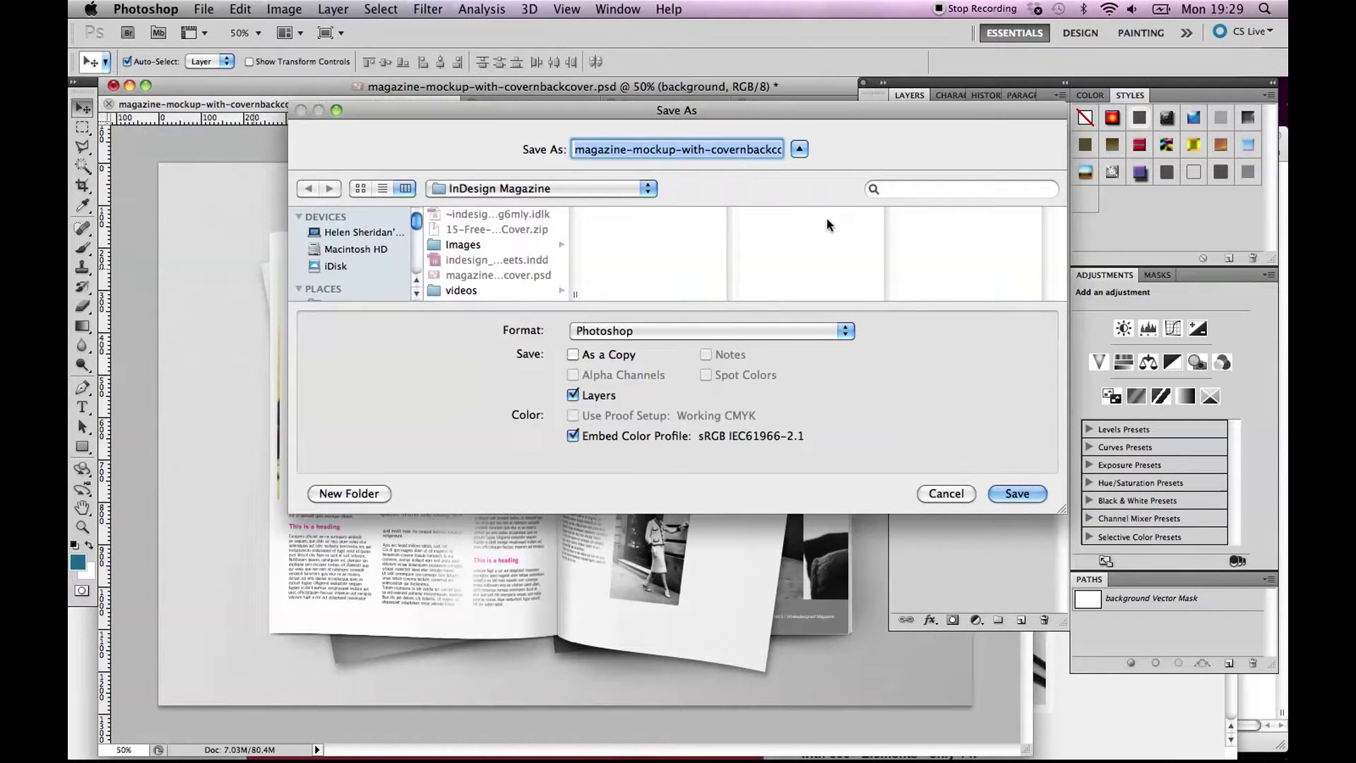
{"action": "left_click", "coordinate": [946, 493]}
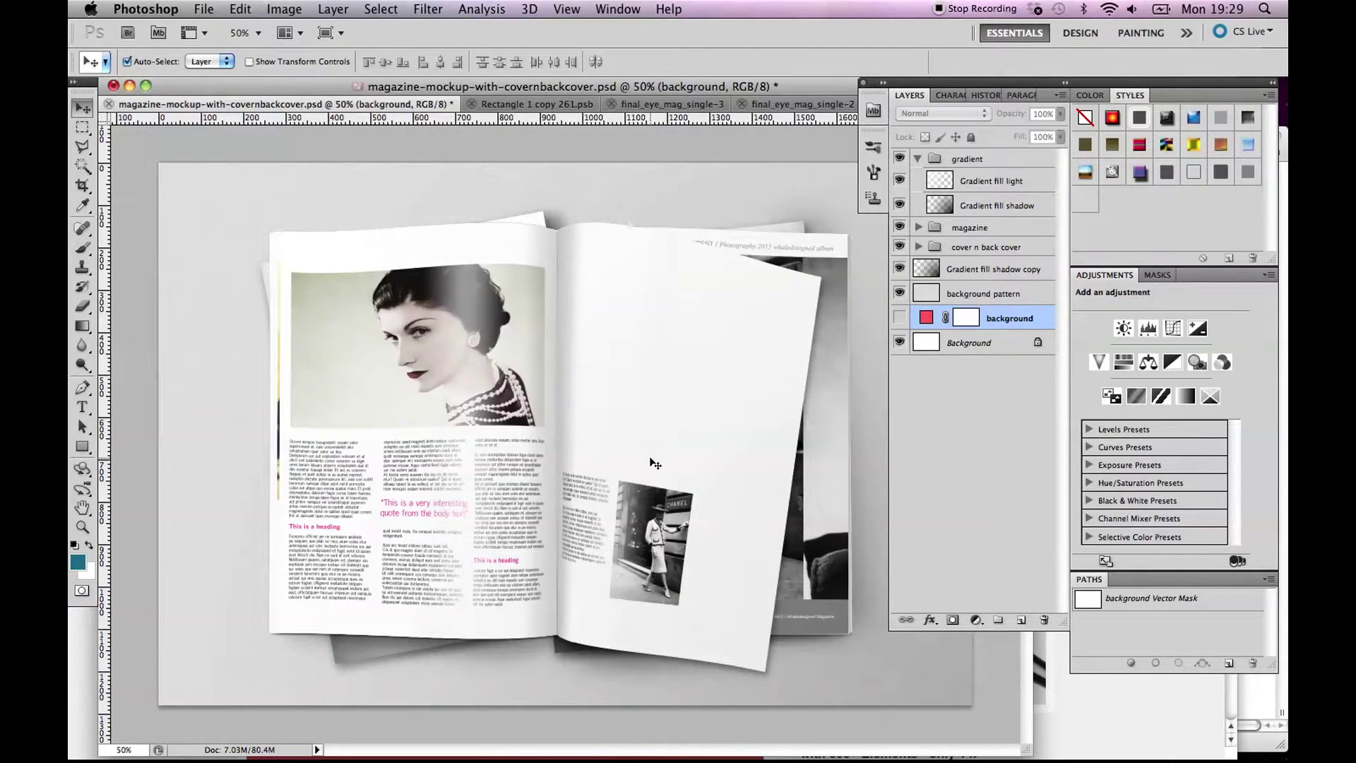
Hide the magazine group, identify the cover n back cover group by toggling its visibility, and expand it and its cover subgroup.
{"action": "left_click", "coordinate": [899, 228]}
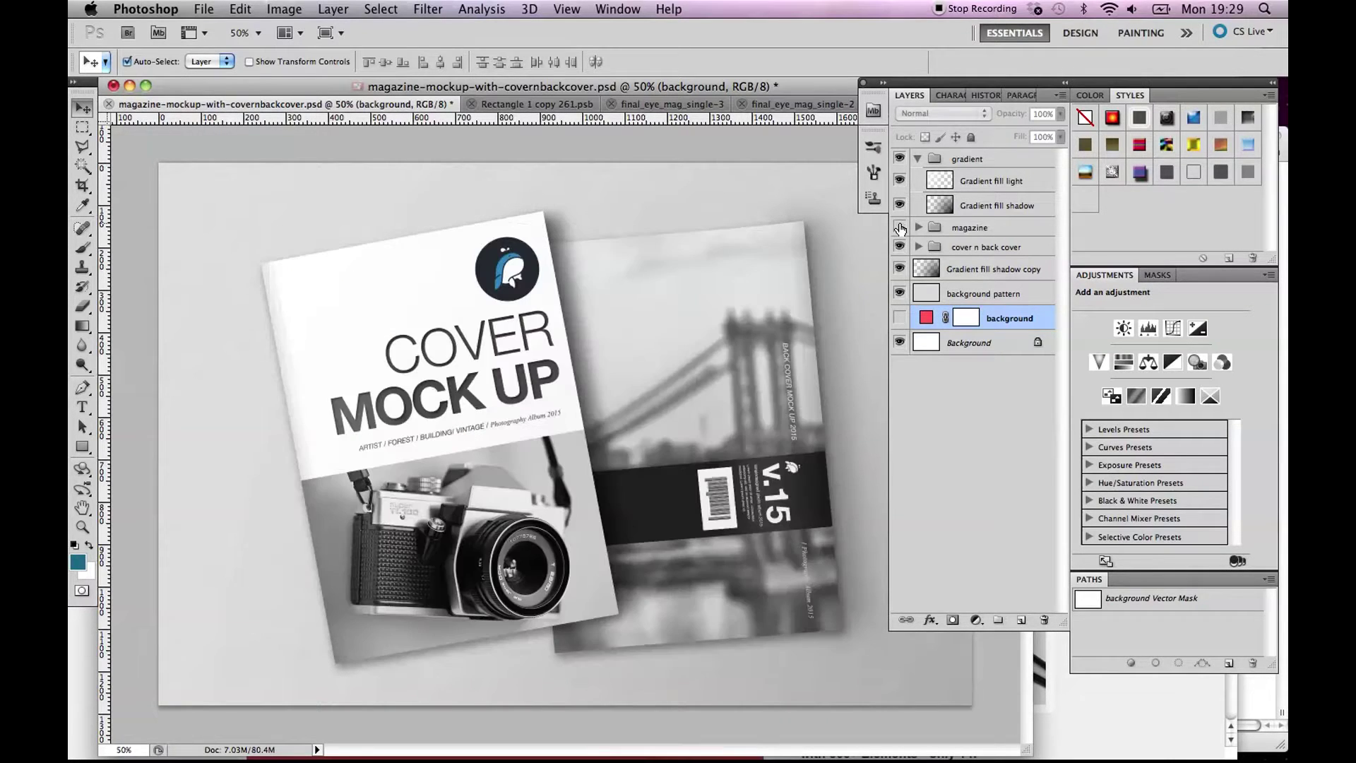
{"action": "left_click", "coordinate": [900, 247]}
{"action": "left_click", "coordinate": [899, 246]}
{"action": "left_click", "coordinate": [917, 247]}
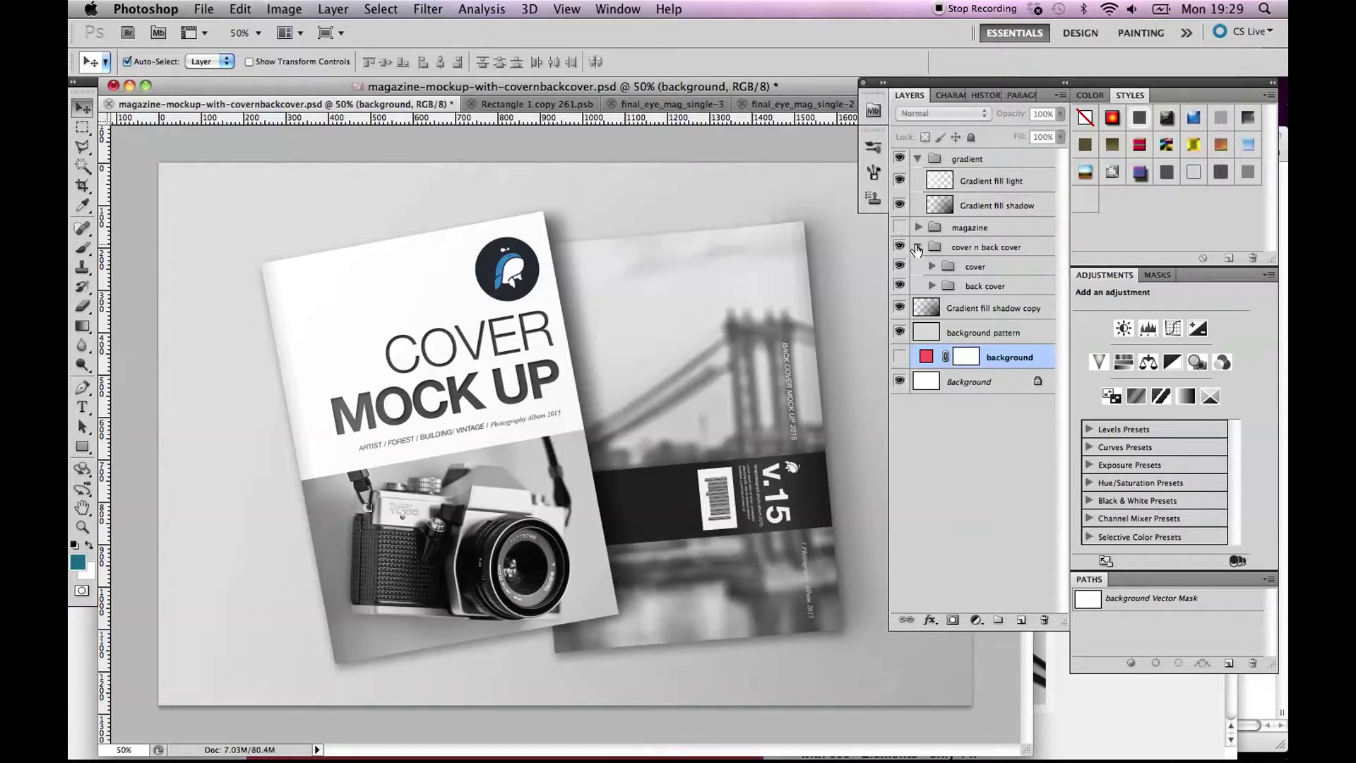
{"action": "left_click", "coordinate": [932, 267]}
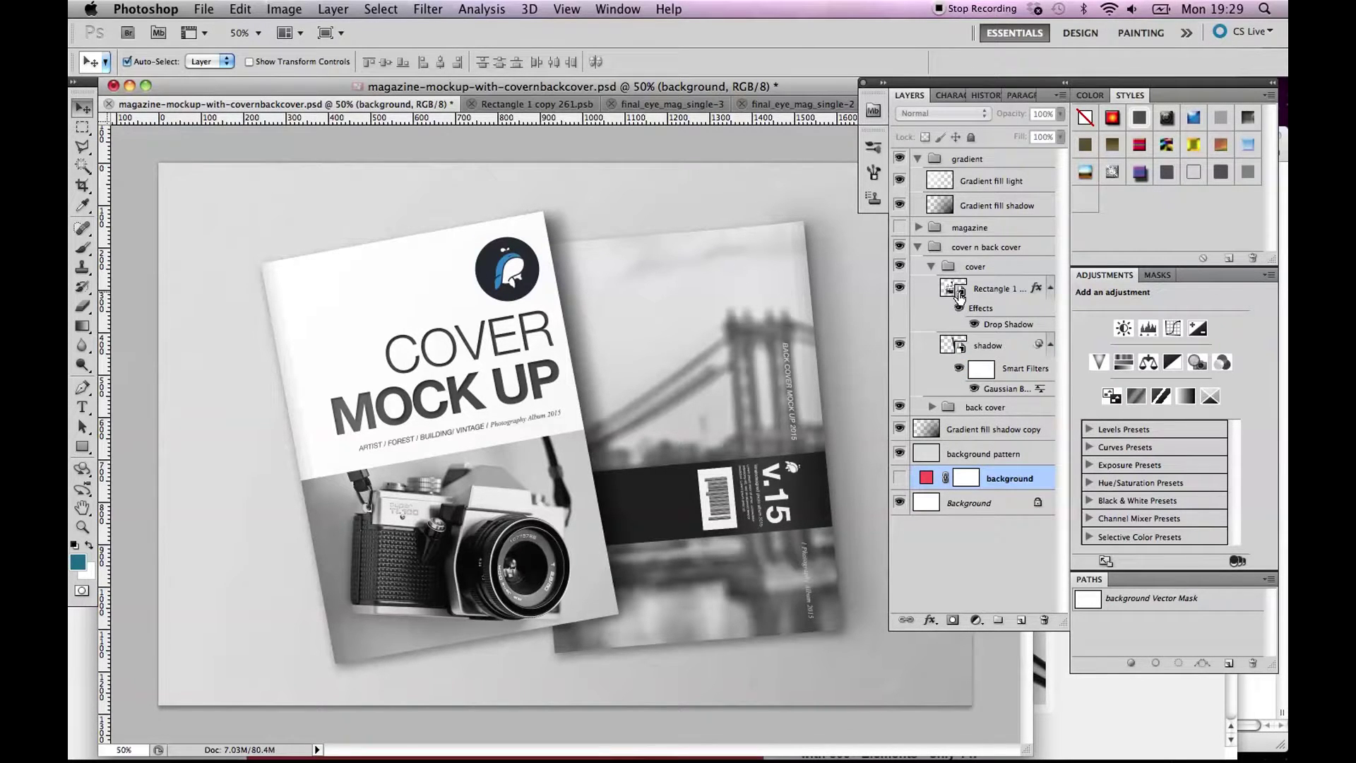
Open the front cover's Rectangle 1 copy smart object, keeping layers and skipping the text update, and hide every layer in its content group.
{"action": "left_click", "coordinate": [900, 288]}
{"action": "left_click", "coordinate": [899, 287]}
{"action": "double_click", "coordinate": [955, 291]}
{"action": "left_click", "coordinate": [823, 379]}
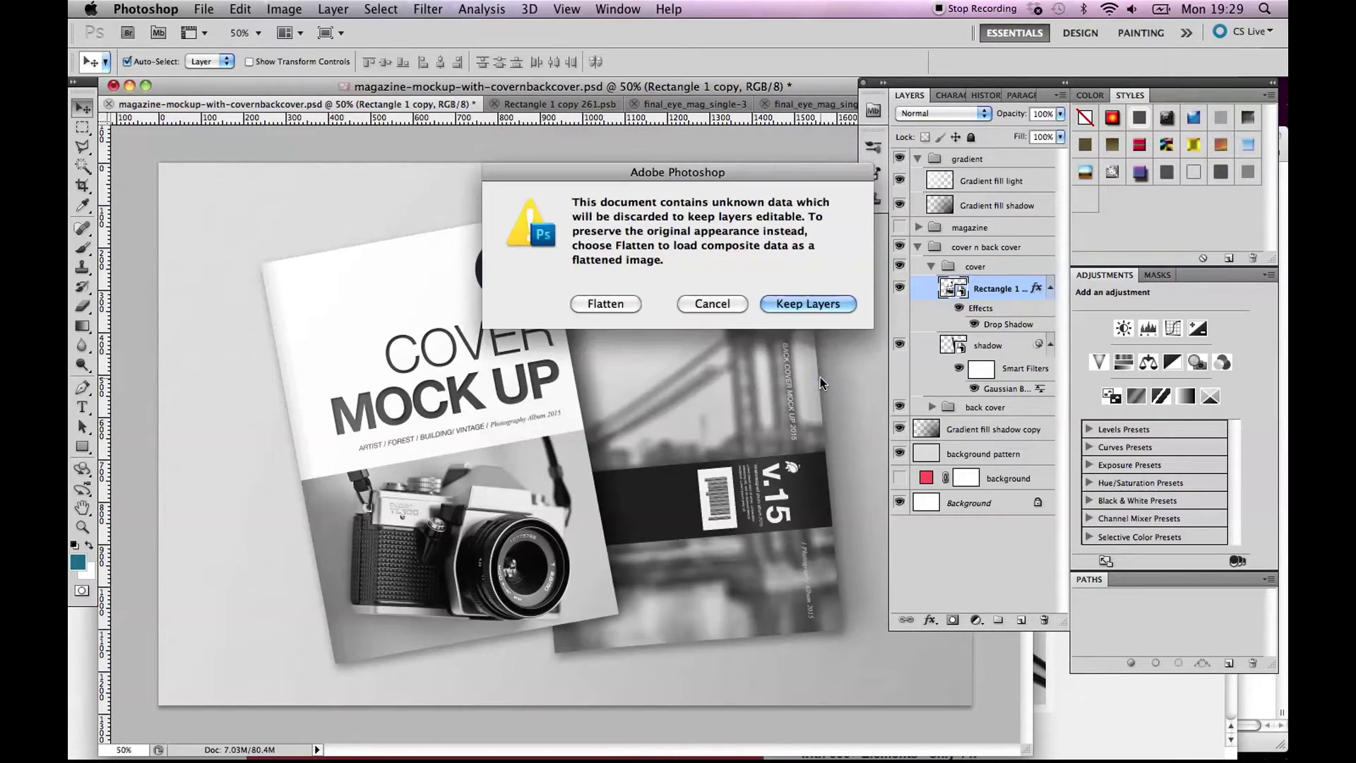
{"action": "left_click", "coordinate": [791, 303]}
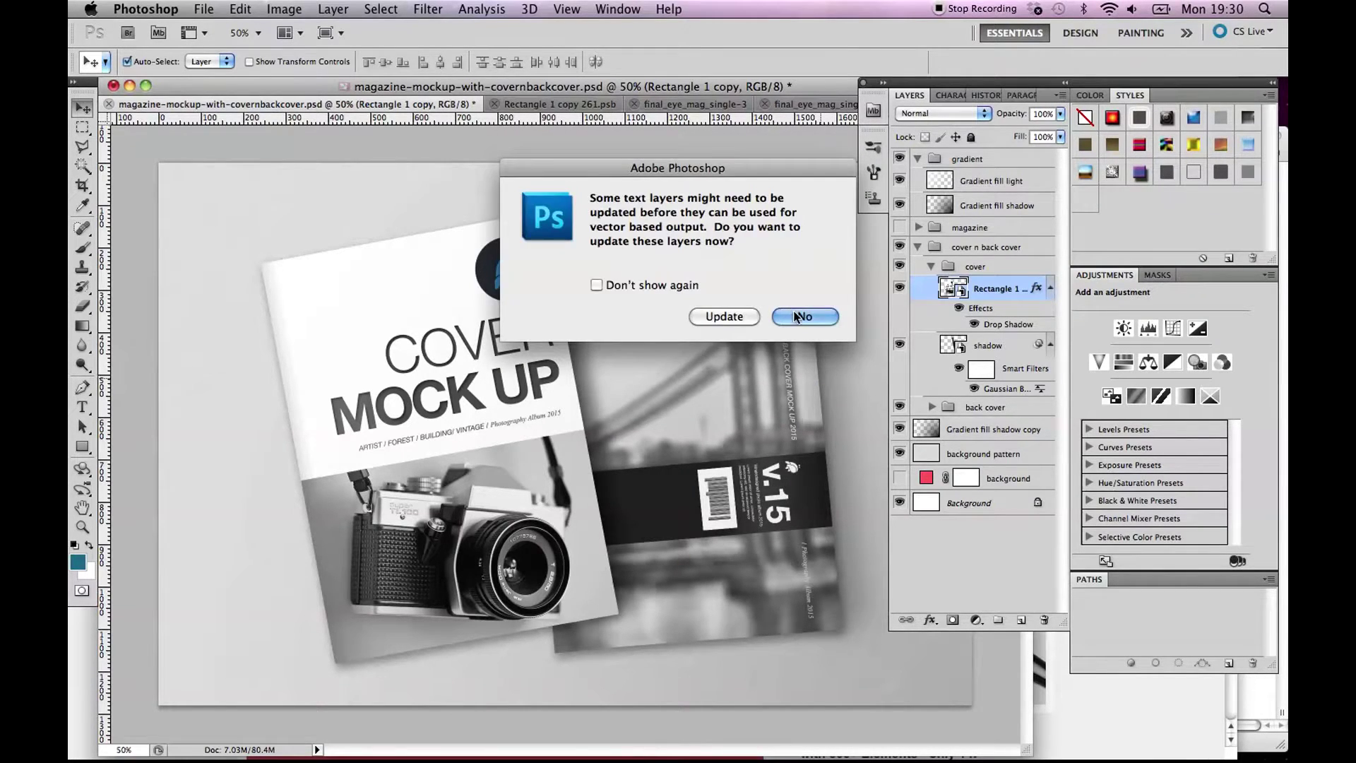
{"action": "left_click", "coordinate": [792, 311]}
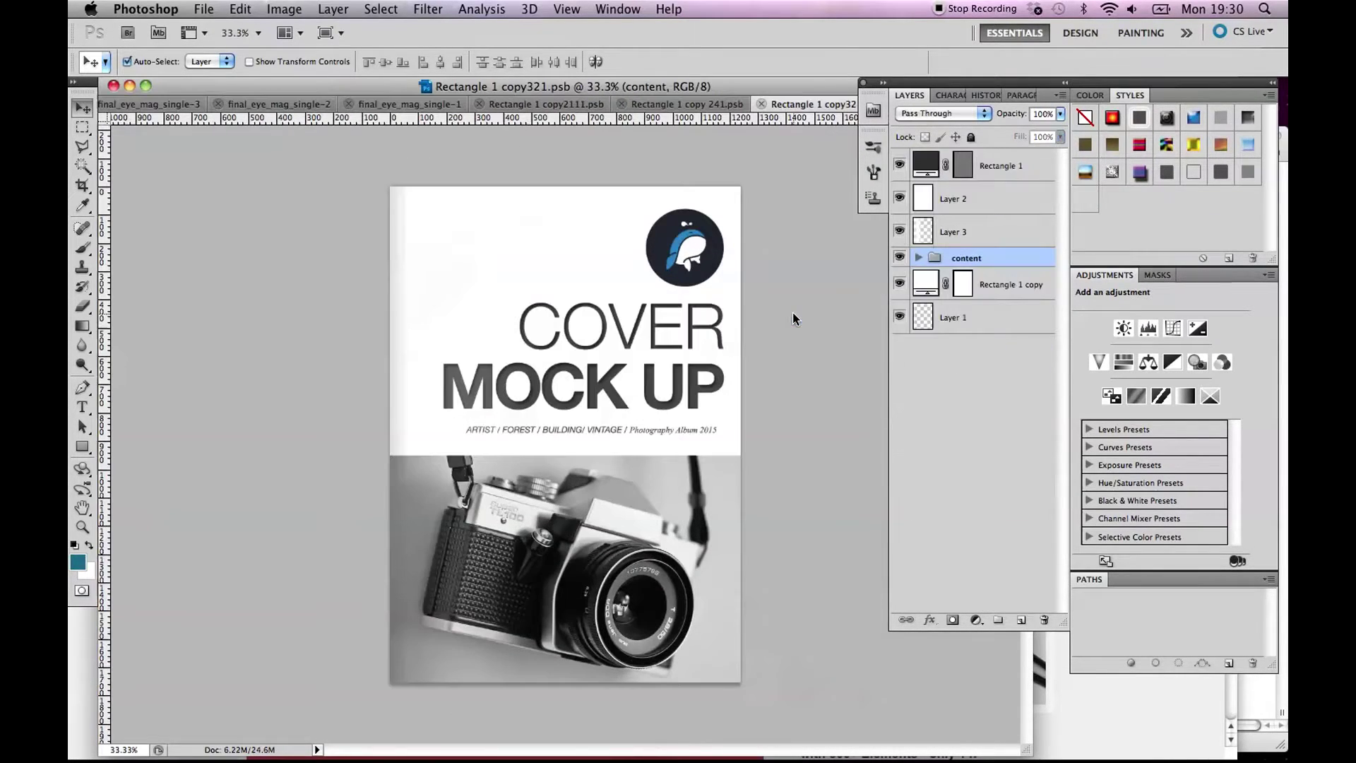
{"action": "left_click", "coordinate": [918, 257]}
{"action": "left_click_drag", "start_coordinate": [899, 283], "coordinate": [898, 486]}
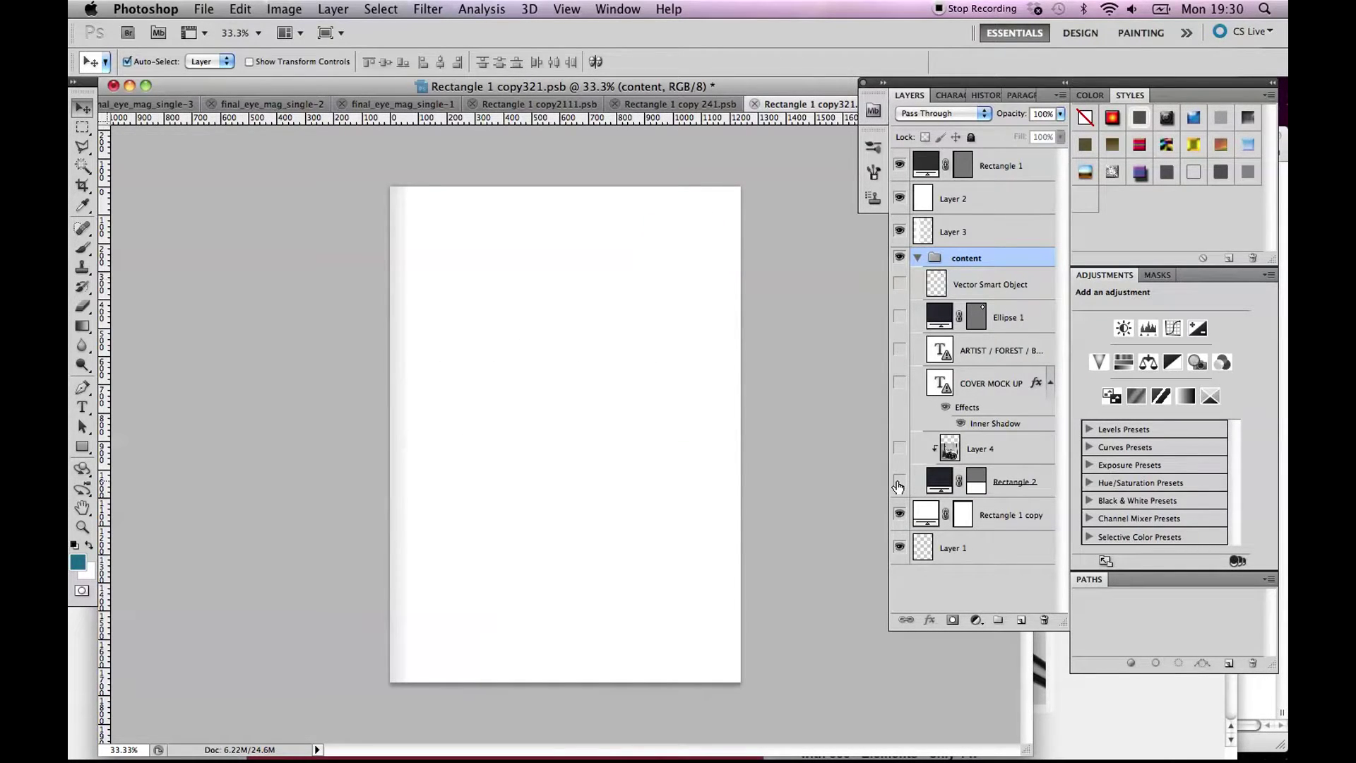
Switch to the final_eye_mag_single-1 document, select the whole Chanel perfume cover, and copy it.
{"action": "left_click", "coordinate": [626, 105]}
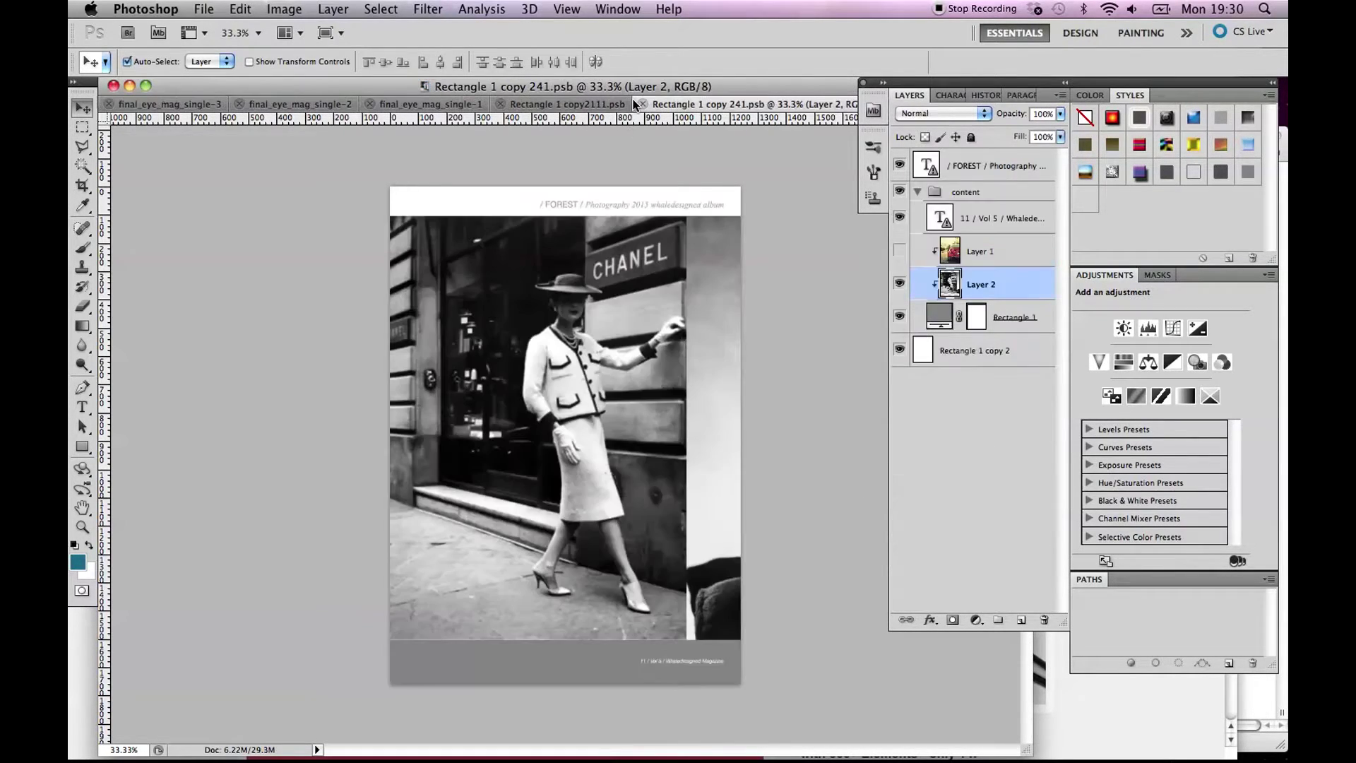
{"action": "left_click", "coordinate": [576, 105]}
{"action": "left_click", "coordinate": [452, 105]}
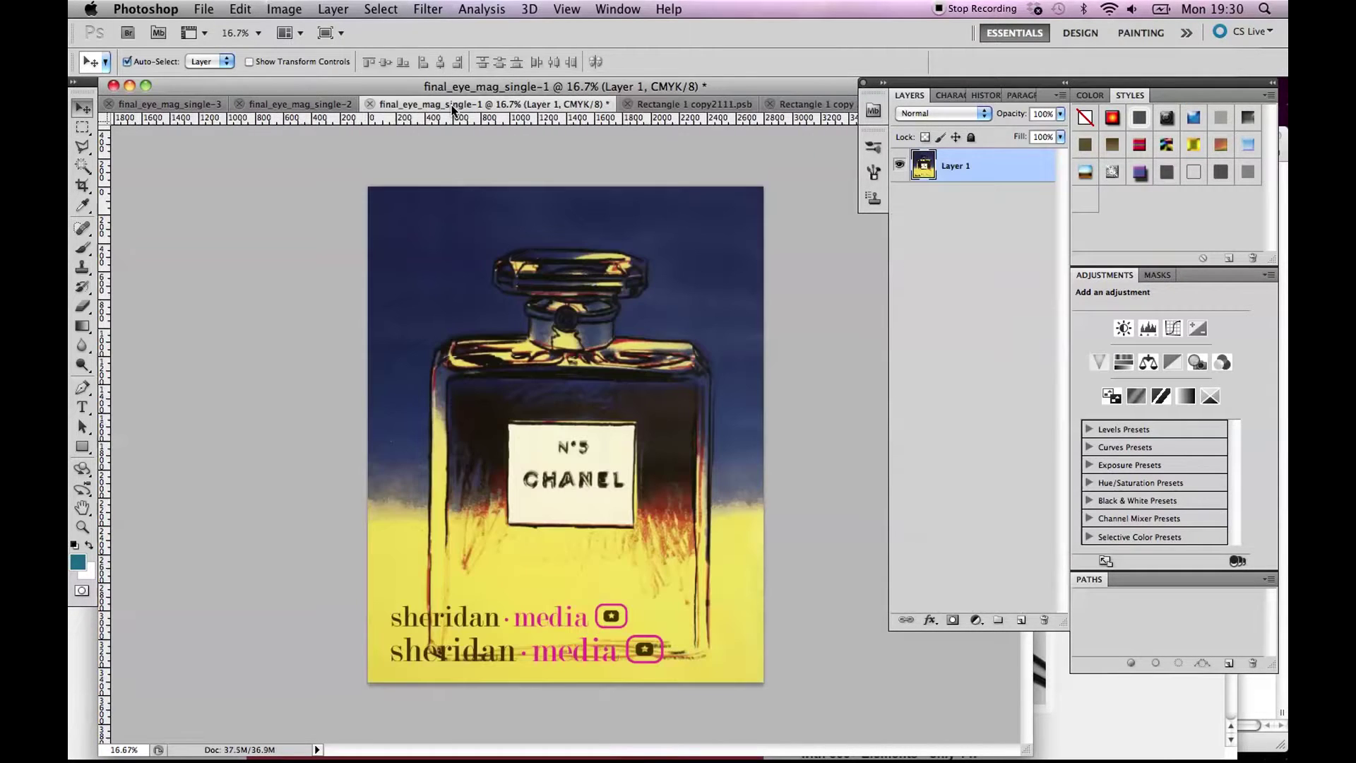
{"action": "left_click", "coordinate": [378, 10]}
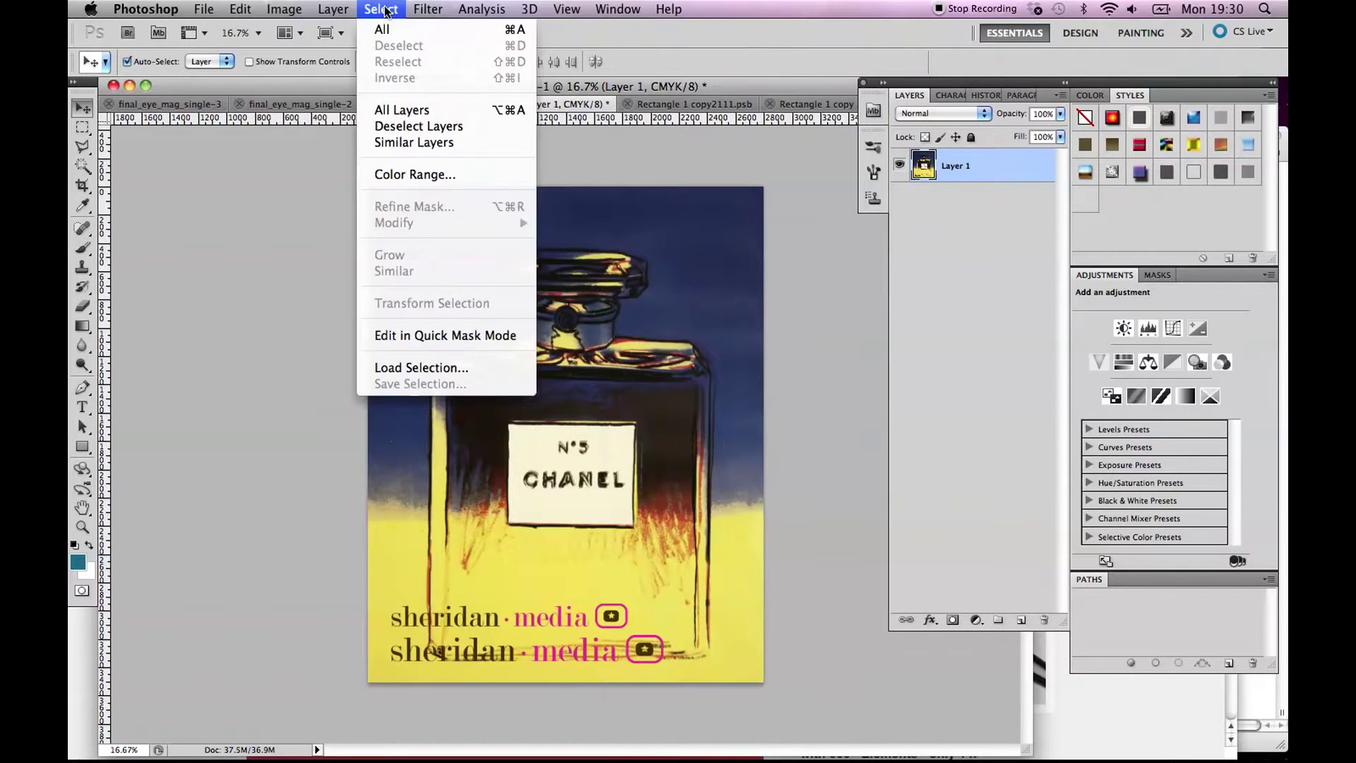
{"action": "left_click", "coordinate": [385, 34]}
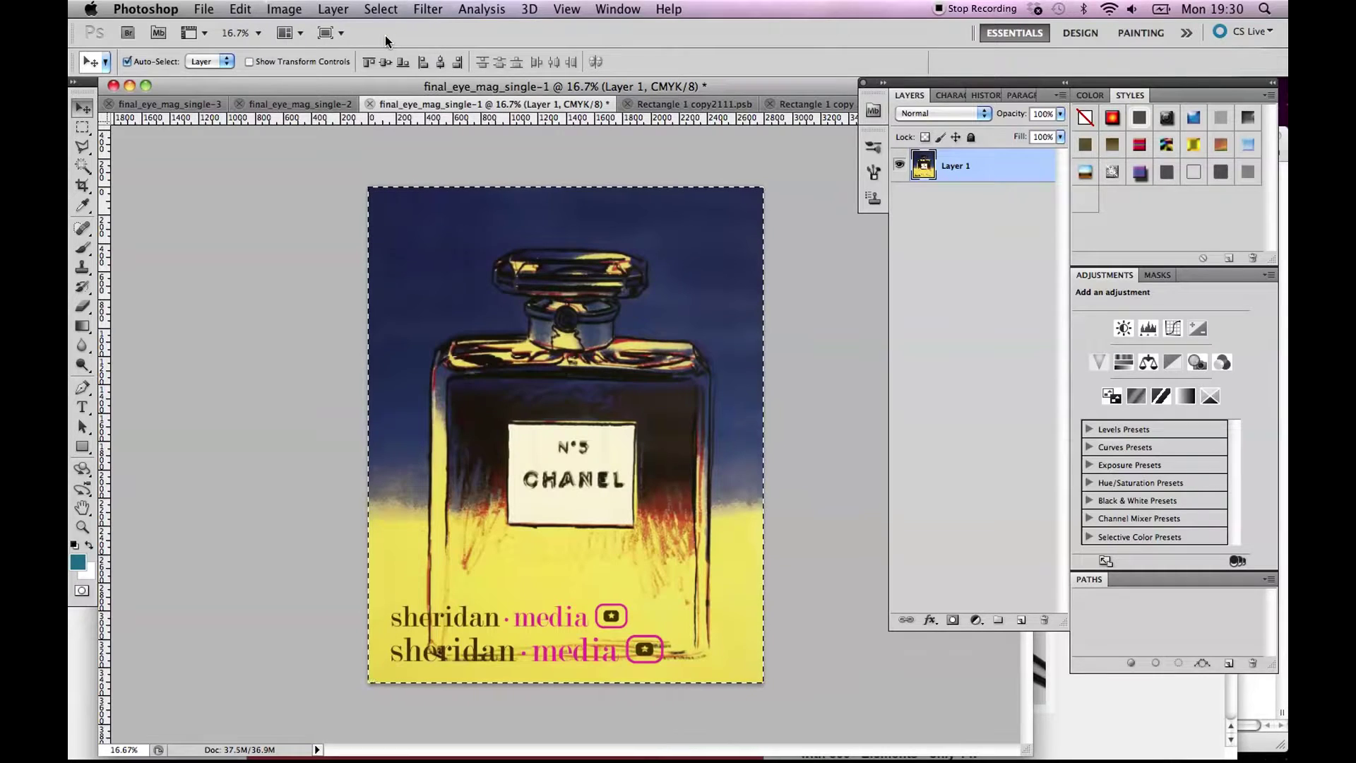
{"action": "left_click", "coordinate": [241, 9]}
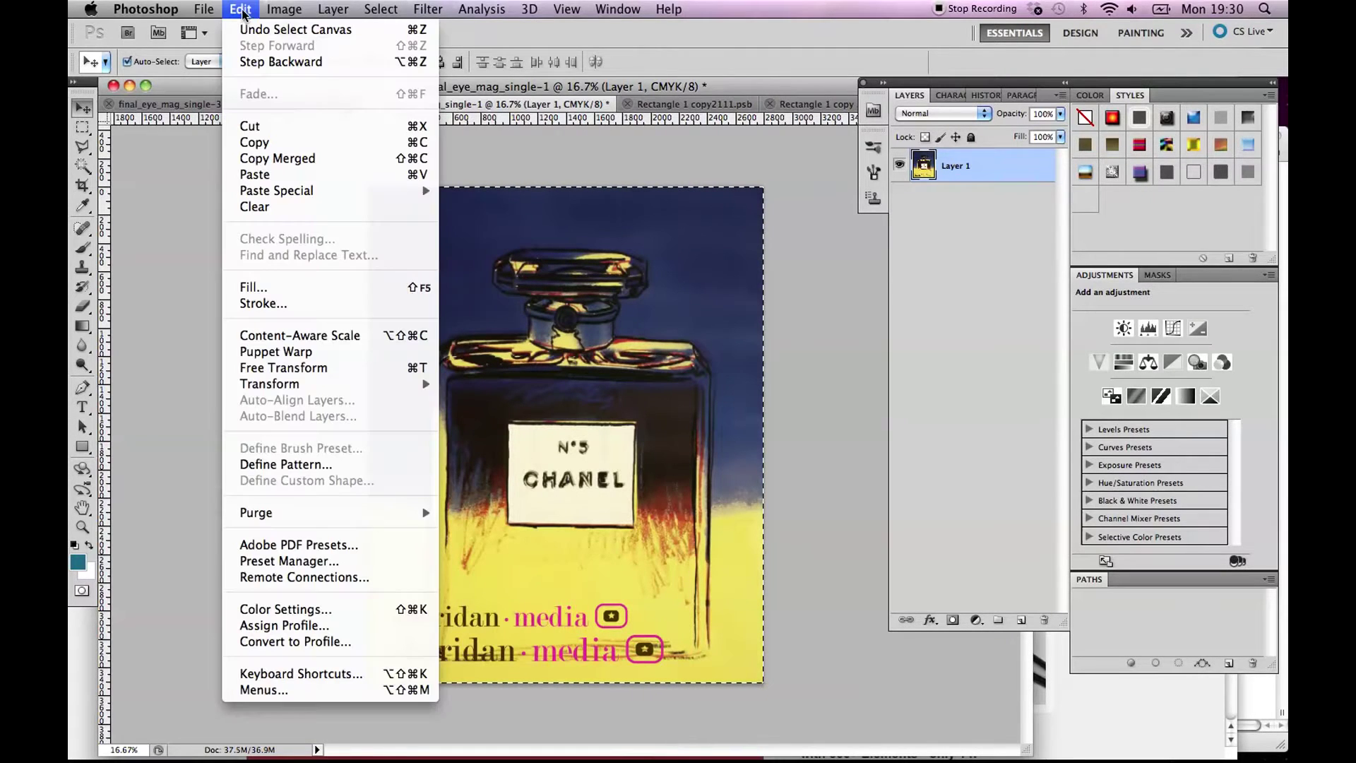
{"action": "left_click", "coordinate": [260, 144]}
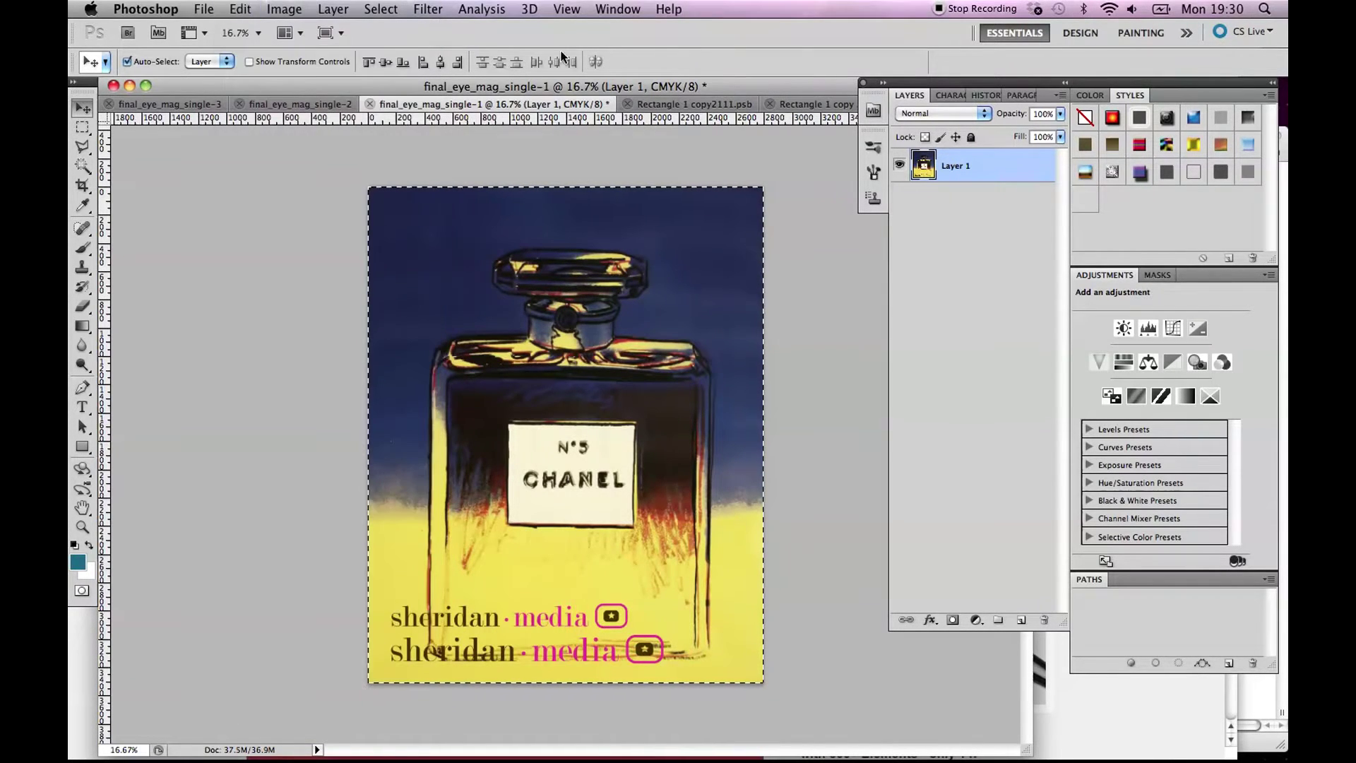
Paste the copied perfume cover into Rectangle 1 copy321.psb as a new layer in the content group.
{"action": "left_click", "coordinate": [617, 9]}
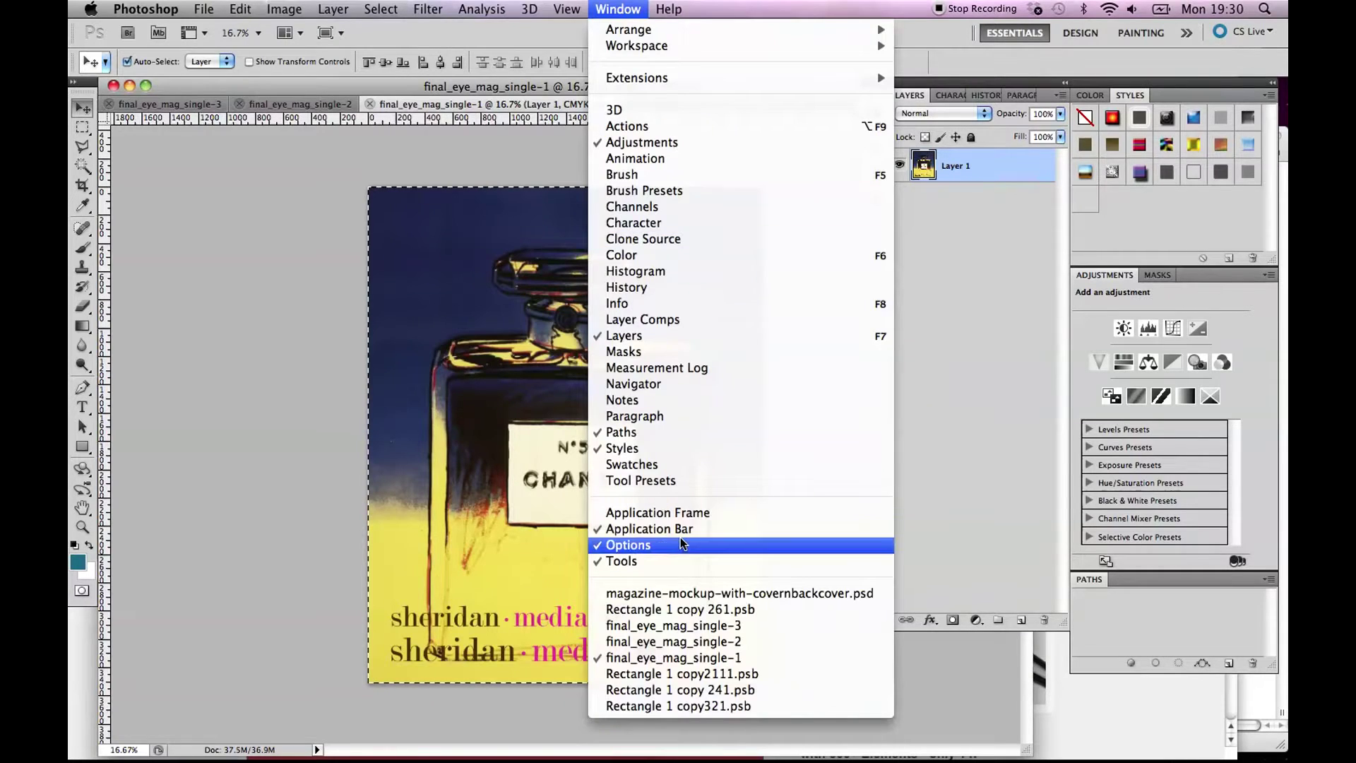
{"action": "left_click", "coordinate": [685, 713]}
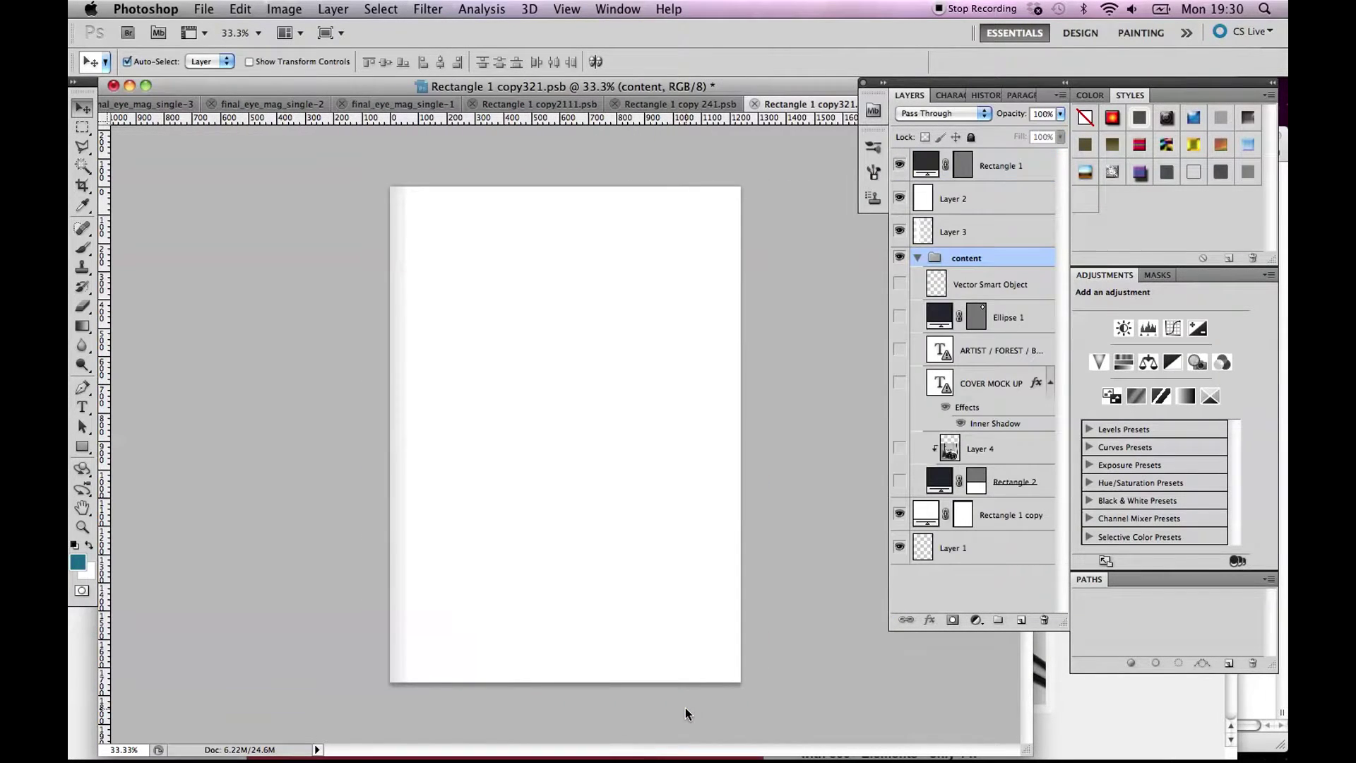
{"action": "key", "text": "super+v"}
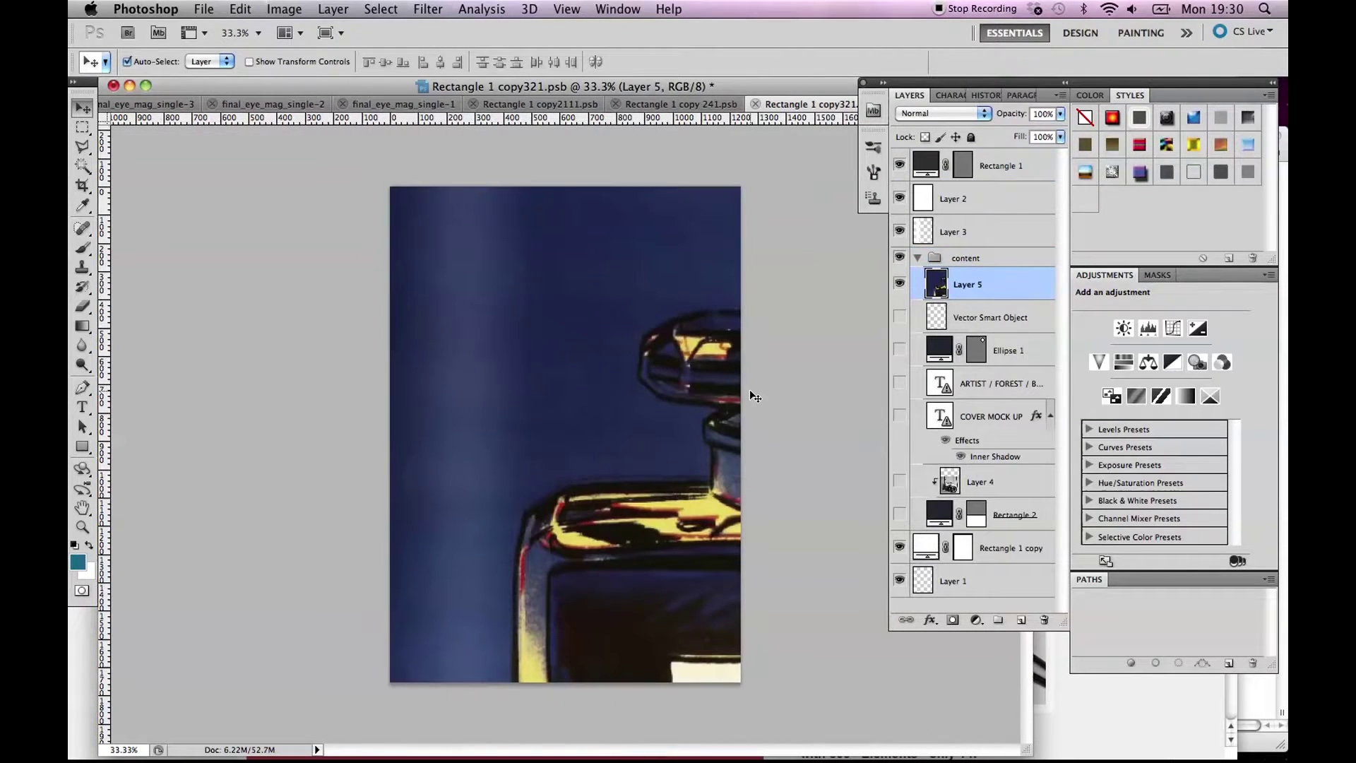
Scale the pasted perfume cover proportionally to about 47.3% and position it over the page, aligned with the page's top edge.
{"action": "key", "text": "super+t"}
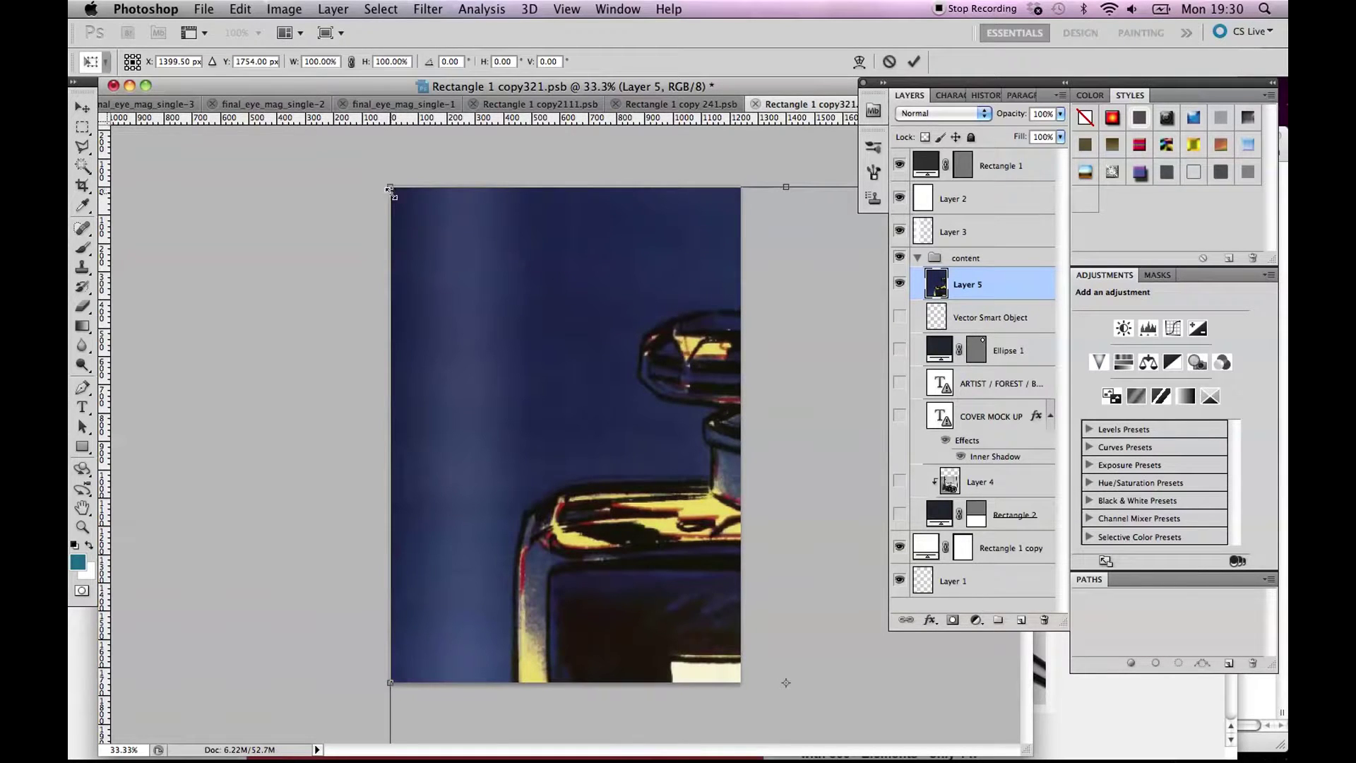
{"action": "left_click_drag", "start_coordinate": [388, 189], "coordinate": [626, 383]}
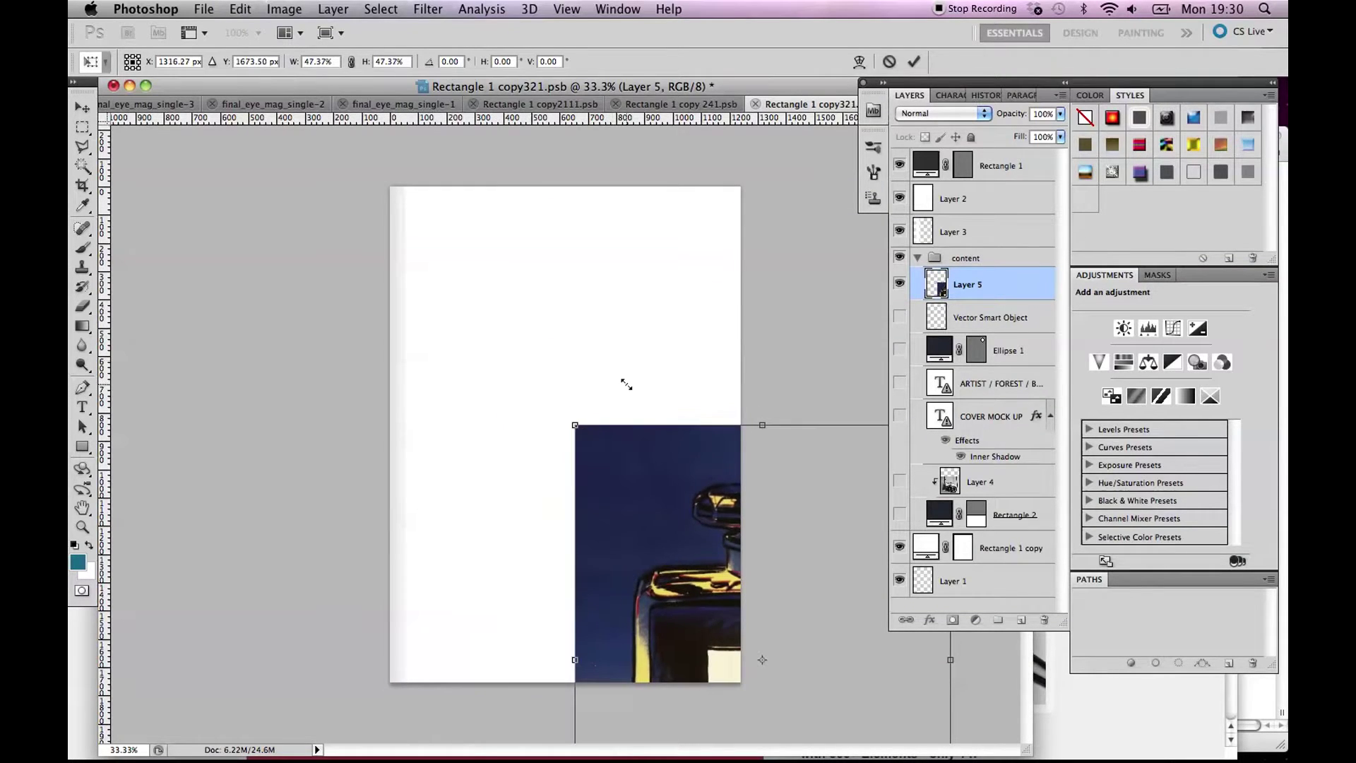
{"action": "left_click_drag", "start_coordinate": [626, 490], "coordinate": [436, 251]}
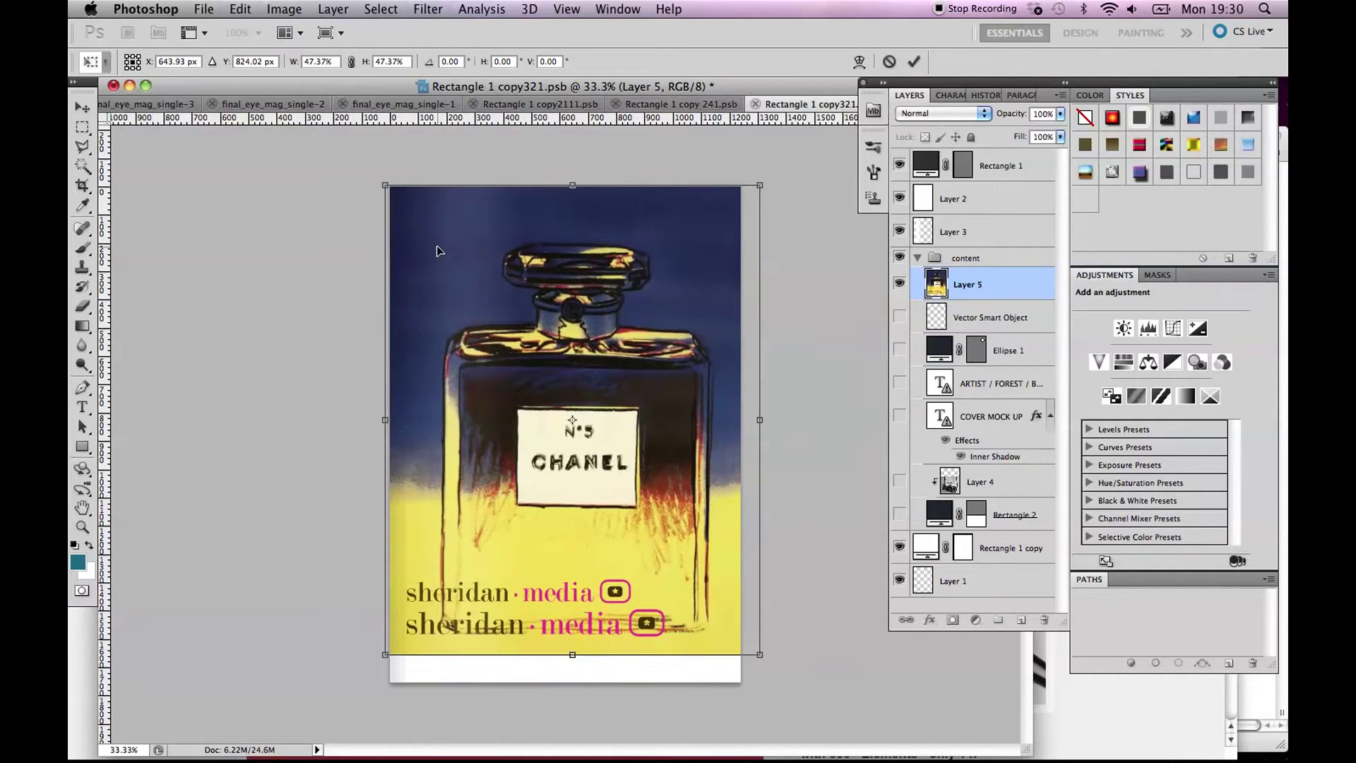
{"action": "mouse_move", "coordinate": [759, 657]}
{"action": "left_mouse_down"}
{"action": "mouse_move", "coordinate": [731, 643]}
{"action": "mouse_move", "coordinate": [767, 676]}
{"action": "left_mouse_up"}
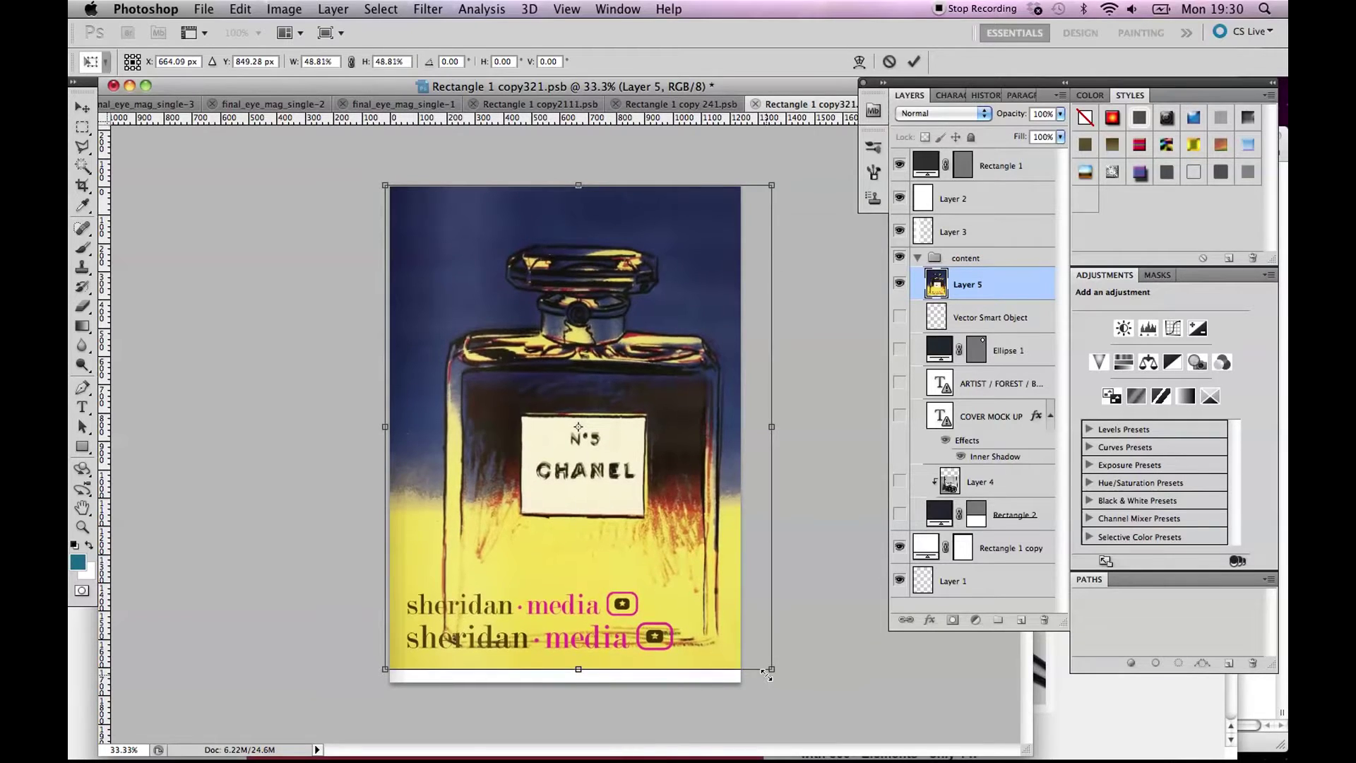
{"action": "left_click_drag", "start_coordinate": [692, 601], "coordinate": [695, 603]}
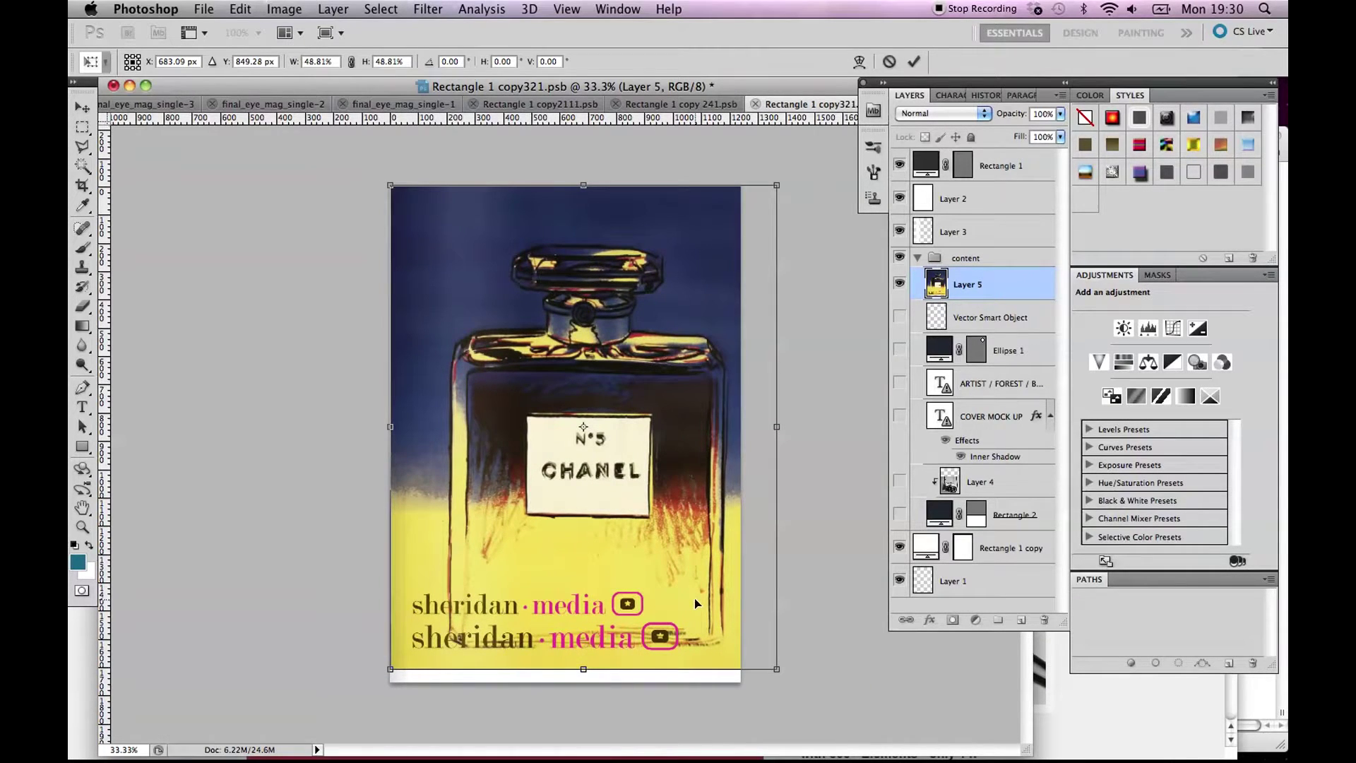
{"action": "left_click_drag", "start_coordinate": [777, 669], "coordinate": [764, 654]}
{"action": "left_click_drag", "start_coordinate": [707, 599], "coordinate": [698, 599]}
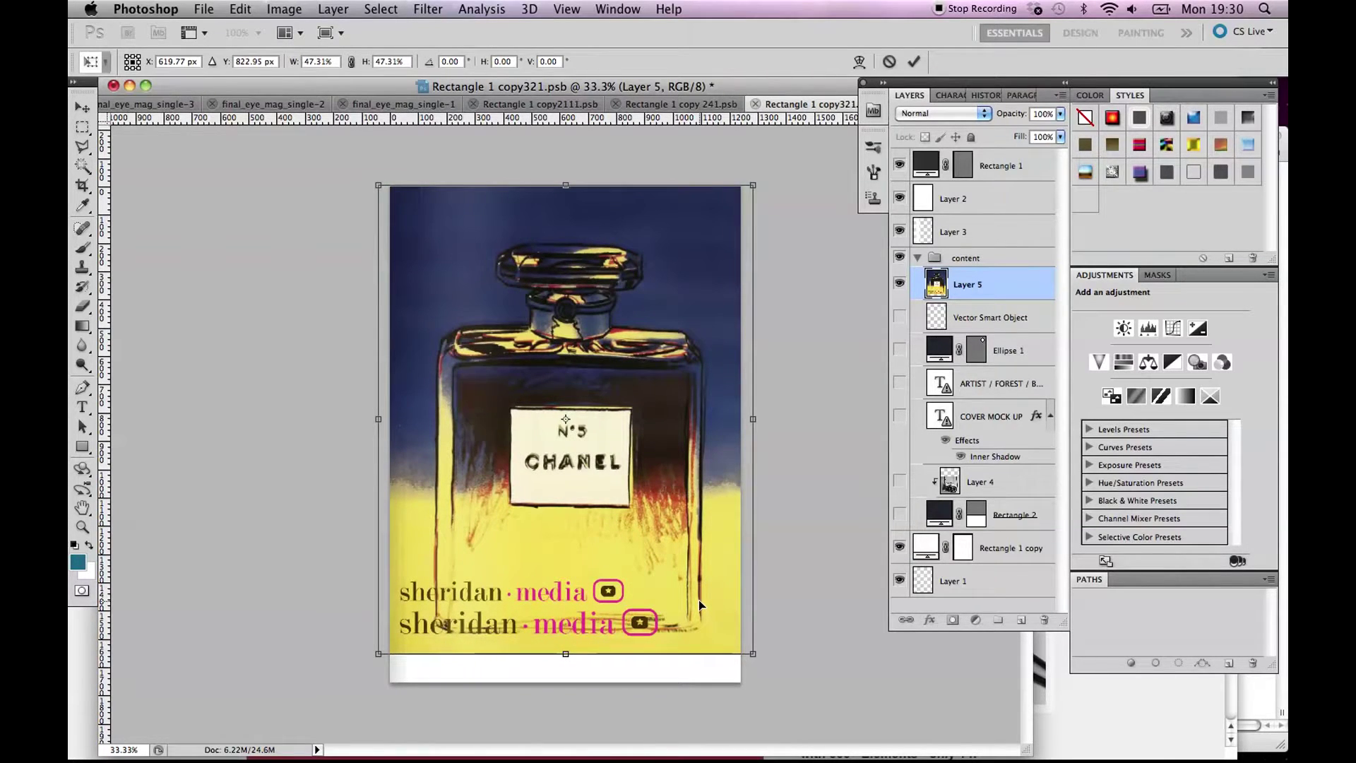
{"action": "key", "text": "Return"}
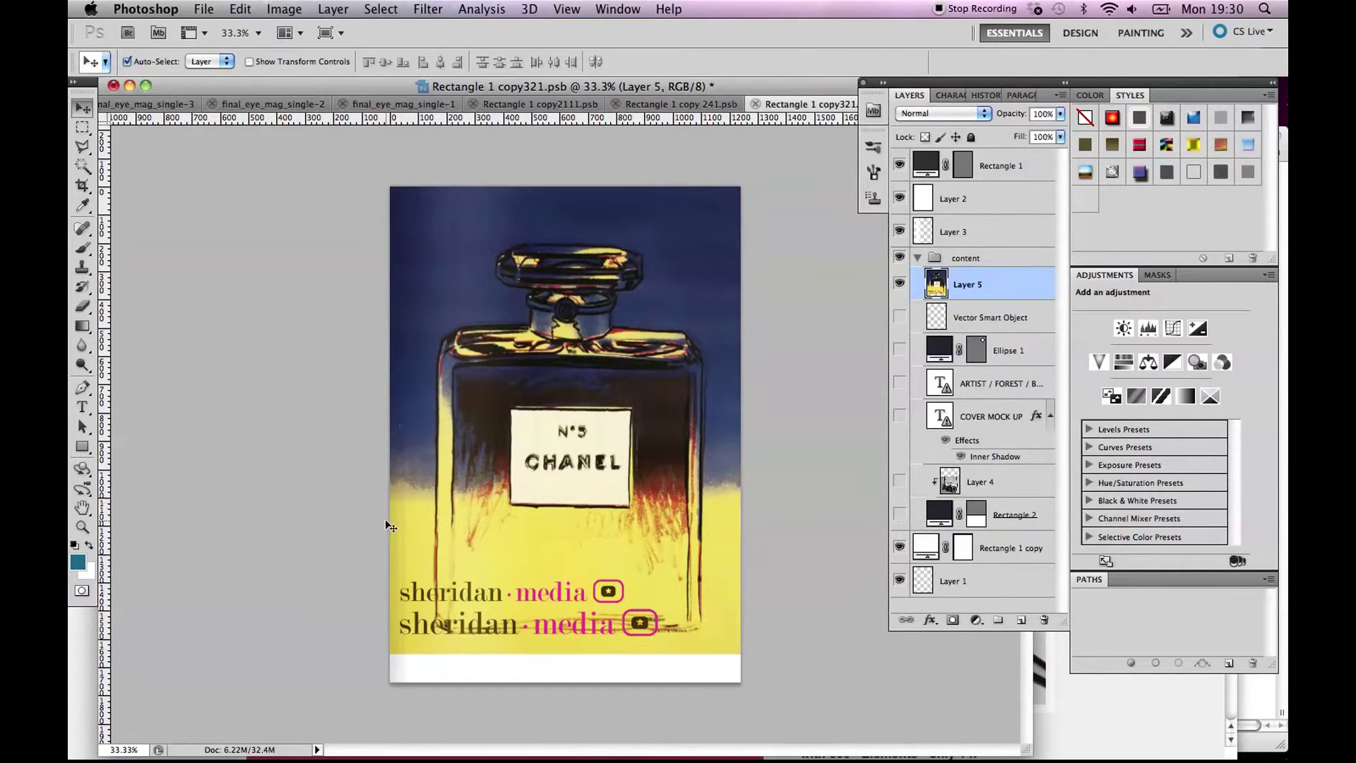
Nudge the perfume cover slightly to the right while keeping it across the full page width.
{"action": "key", "text": "Right"}
{"action": "key", "text": "Right"}
{"action": "key", "text": "Right"}
{"action": "key", "text": "Right"}
{"action": "key", "text": "Right"}
{"action": "key", "text": "Right"}
{"action": "key", "text": "Right"}
{"action": "key", "text": "Right"}
{"action": "key", "text": "Right"}
{"action": "key", "text": "Right"}
{"action": "key", "text": "Right"}
{"action": "key", "text": "Right"}
{"action": "key", "text": "Right"}
{"action": "key", "text": "Right"}
{"action": "key", "text": "Right"}
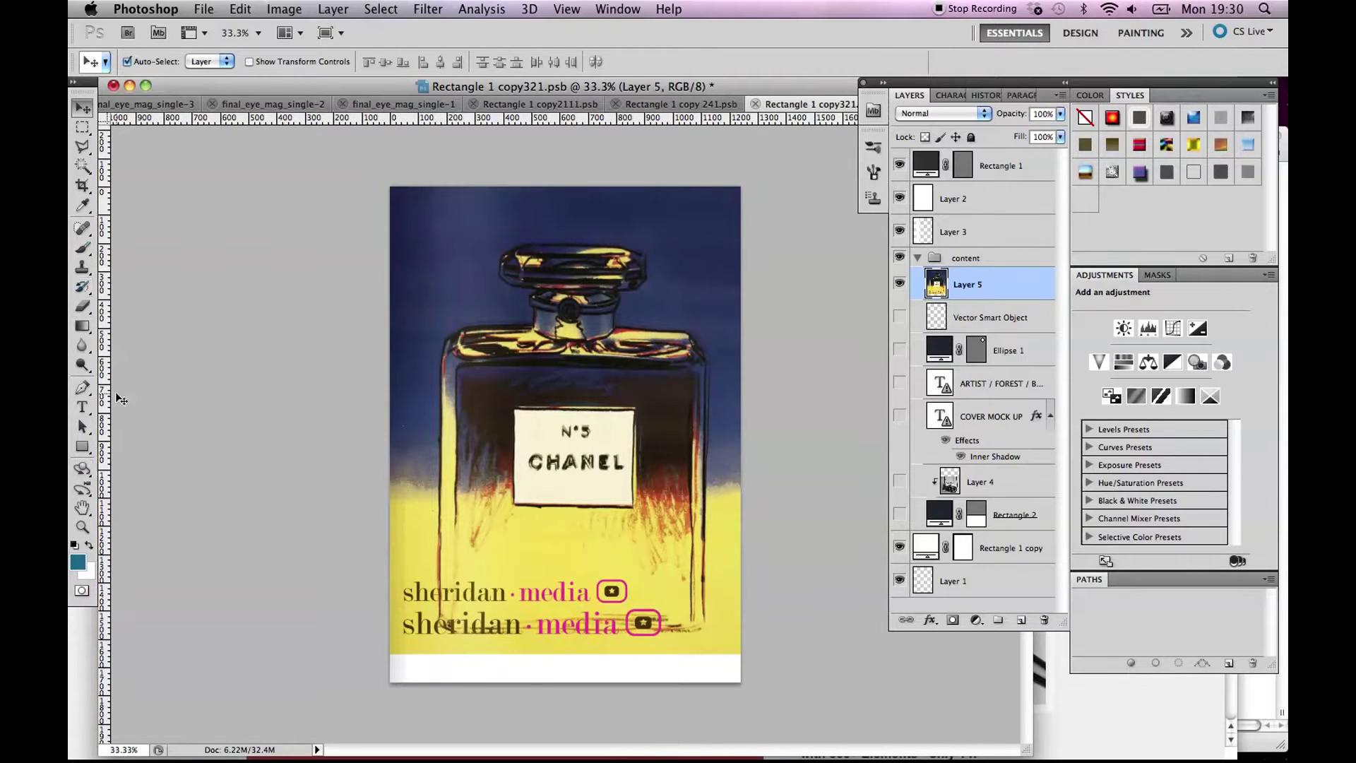
Sample the artwork's yellow, select the white strip along the page bottom with the Rectangular Marquee, fill it with the foreground color, and deselect.
{"action": "key", "text": "i"}
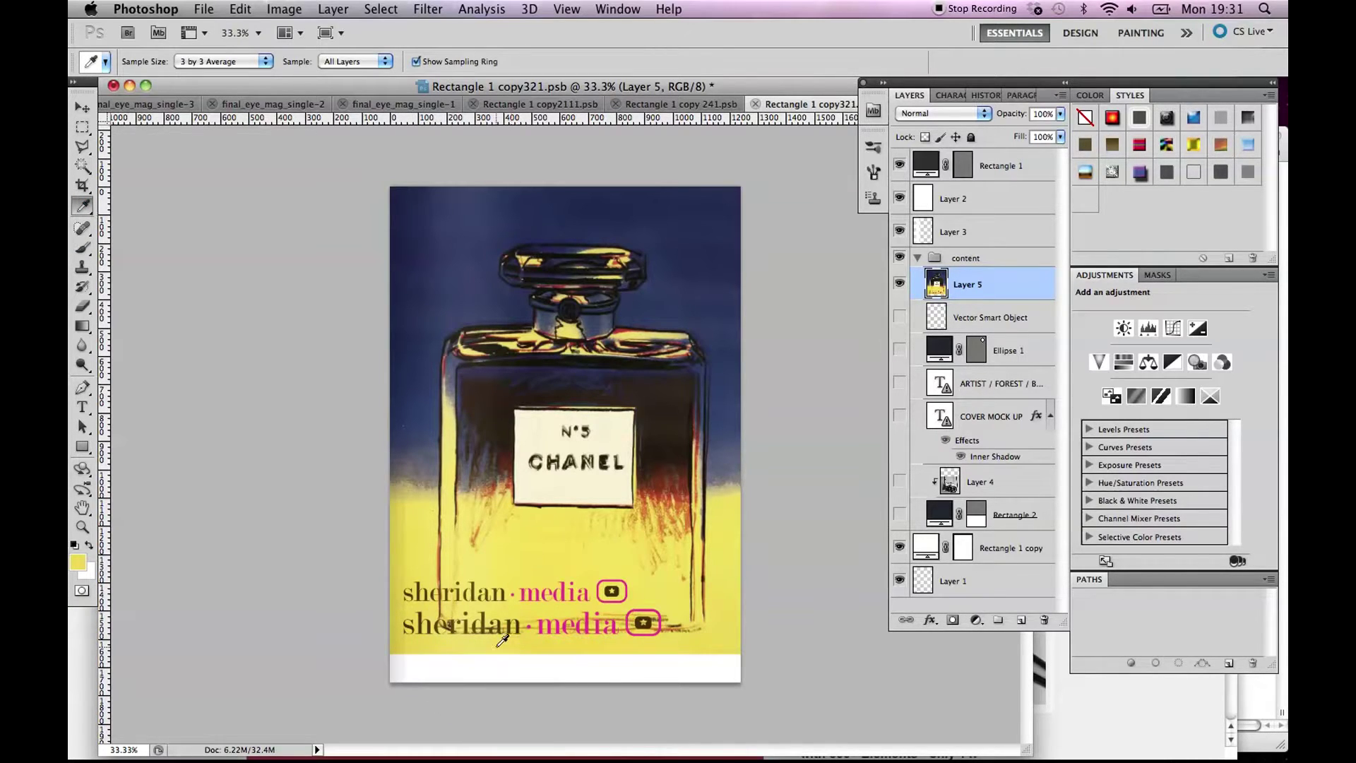
{"action": "left_click", "coordinate": [82, 127]}
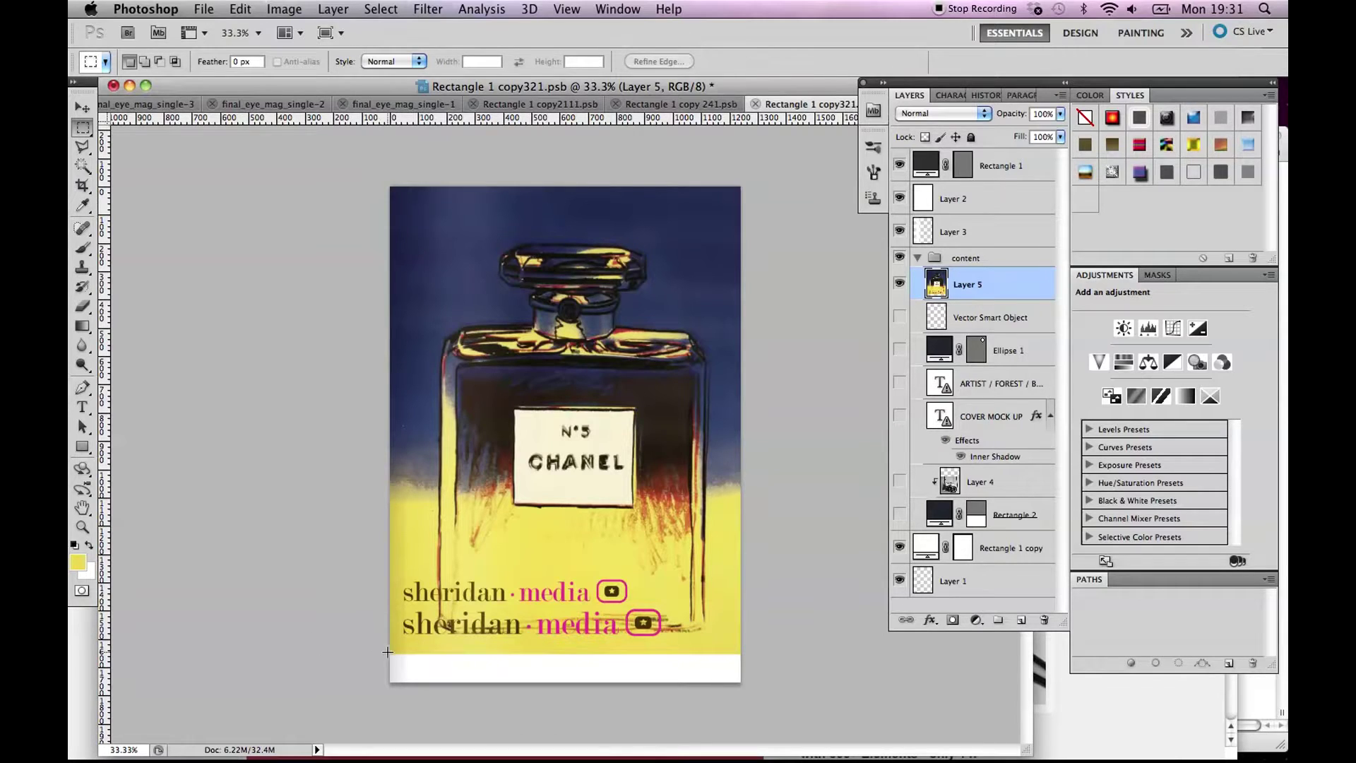
{"action": "left_click_drag", "start_coordinate": [386, 650], "coordinate": [742, 685]}
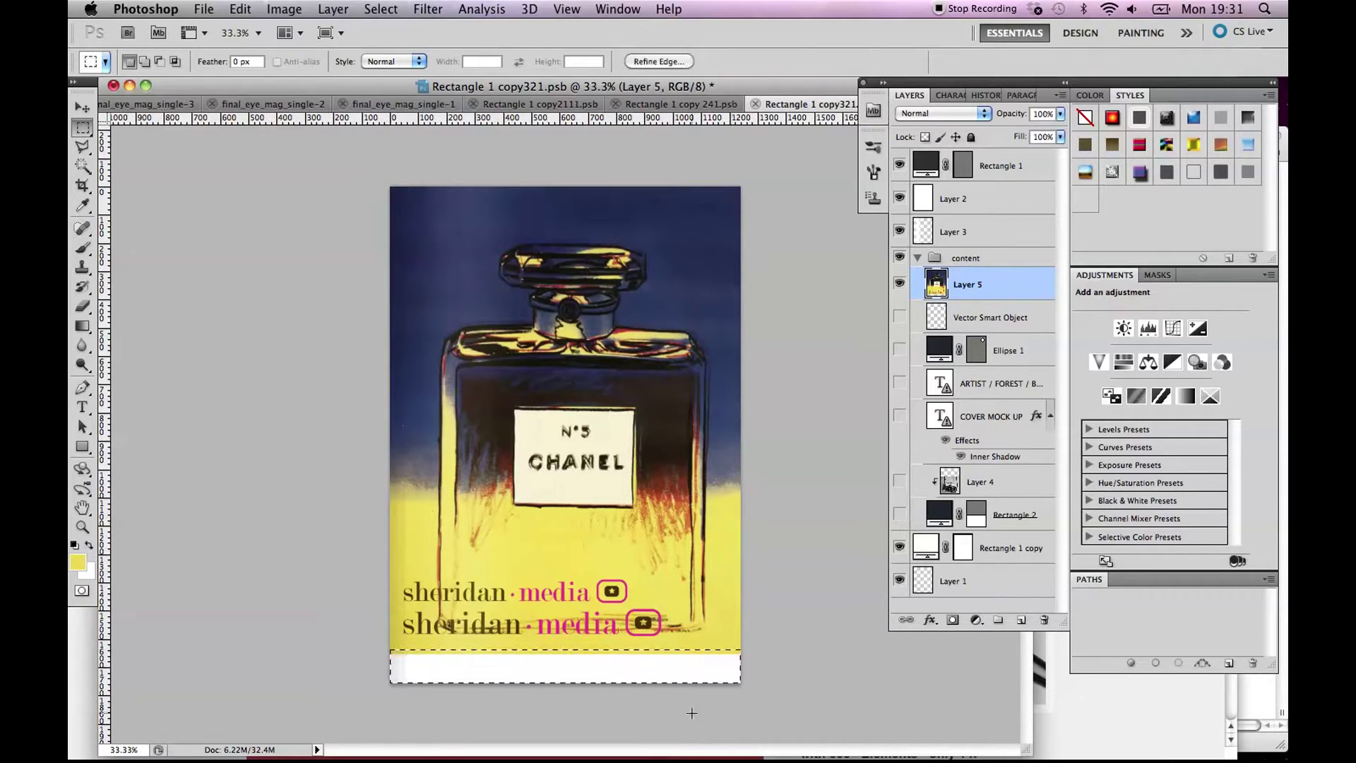
{"action": "left_click", "coordinate": [240, 9]}
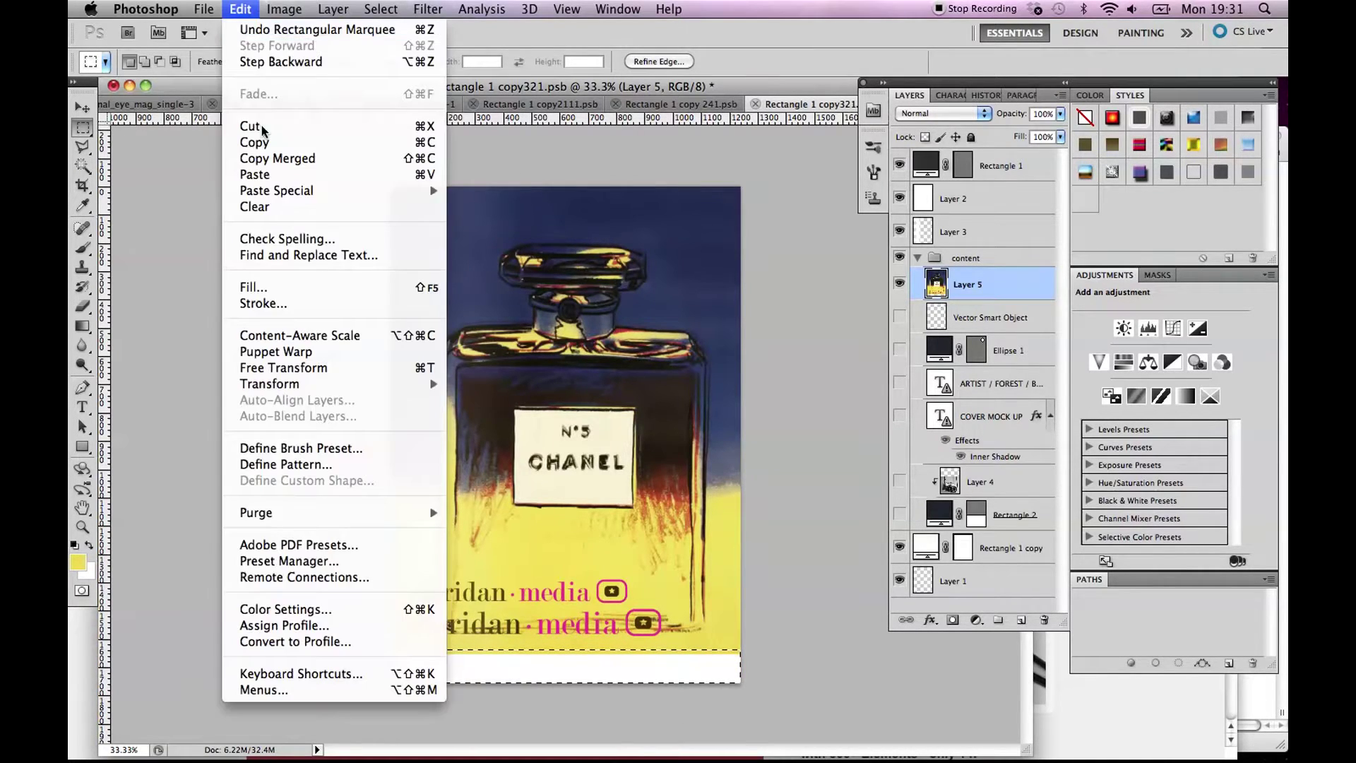
{"action": "left_click", "coordinate": [274, 289]}
{"action": "left_click", "coordinate": [676, 314]}
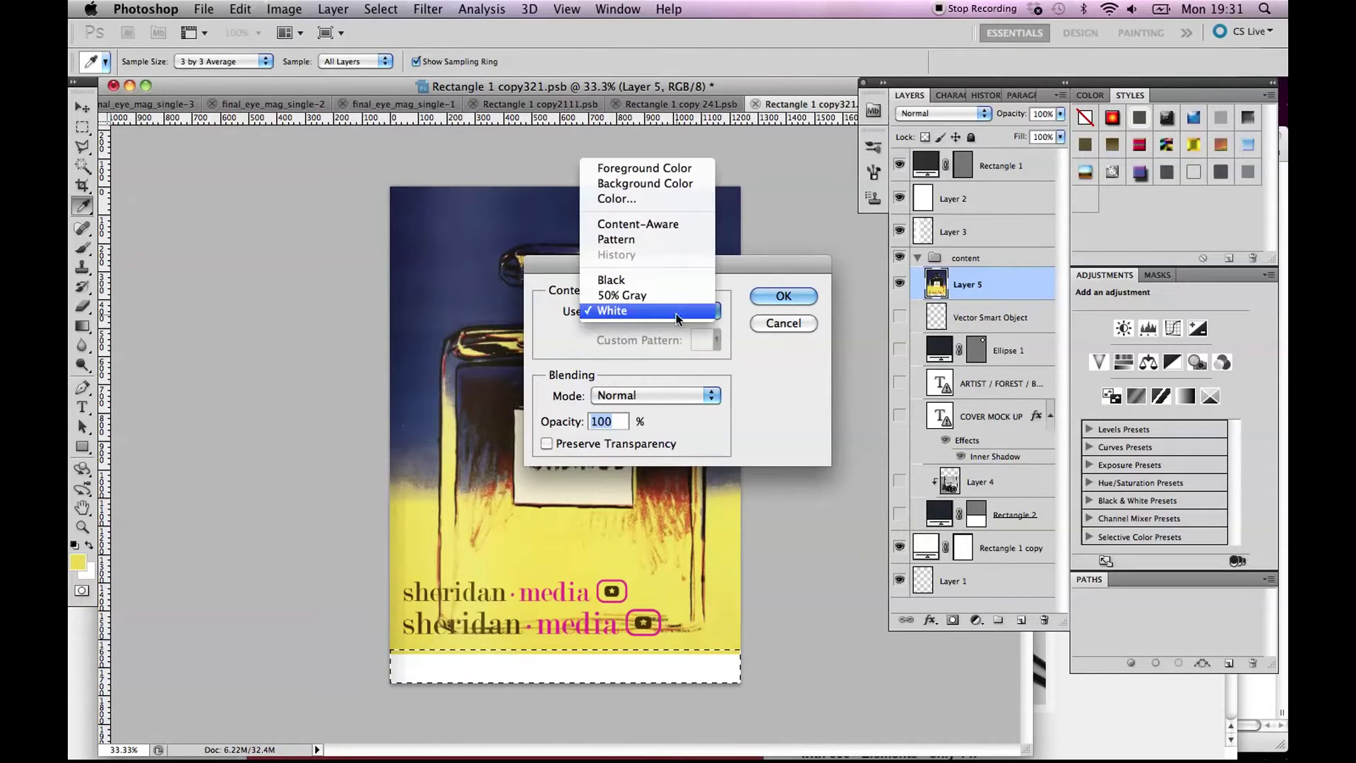
{"action": "left_click", "coordinate": [676, 178]}
{"action": "left_click", "coordinate": [764, 293]}
{"action": "key", "text": "ctrl+d"}
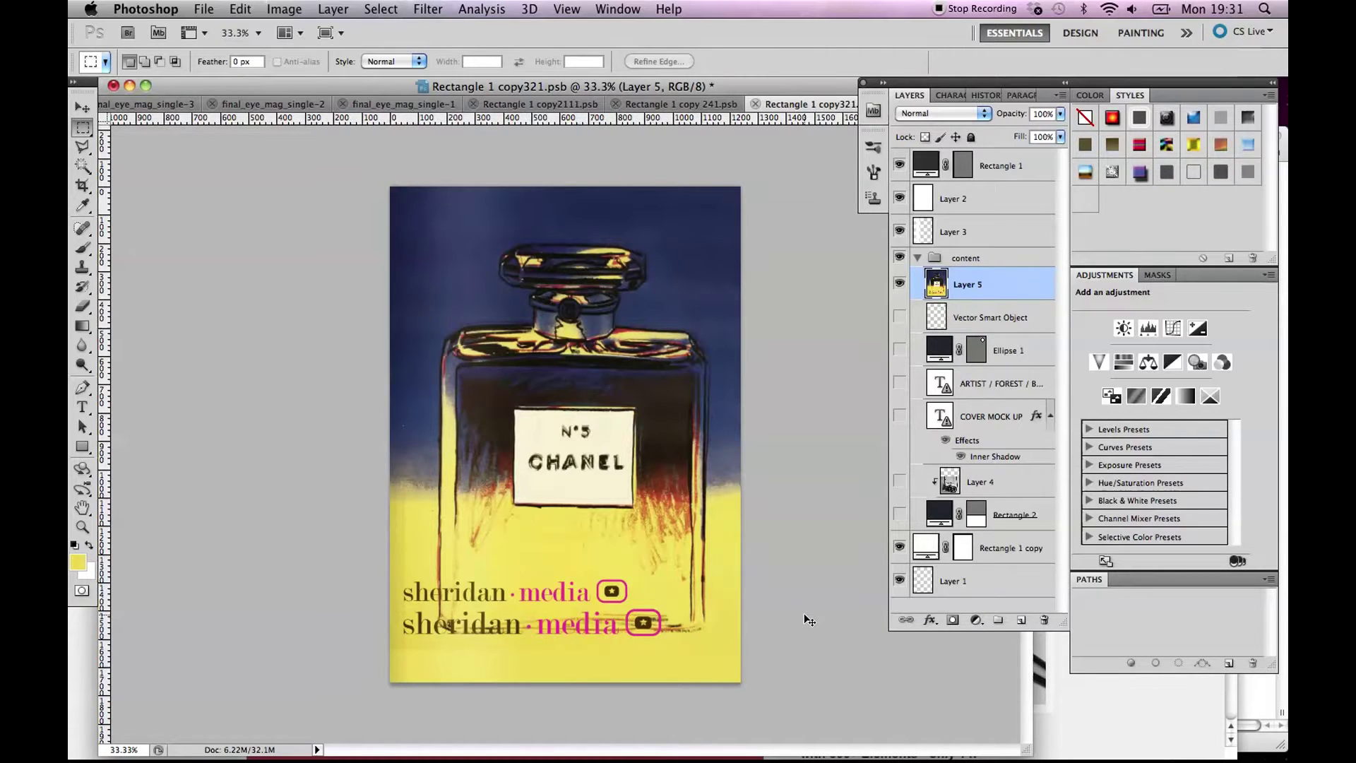
Save Rectangle 1 copy321.psb and switch to magazine-mockup-with-covernbackcover.psd.
{"action": "key", "text": "super+s"}
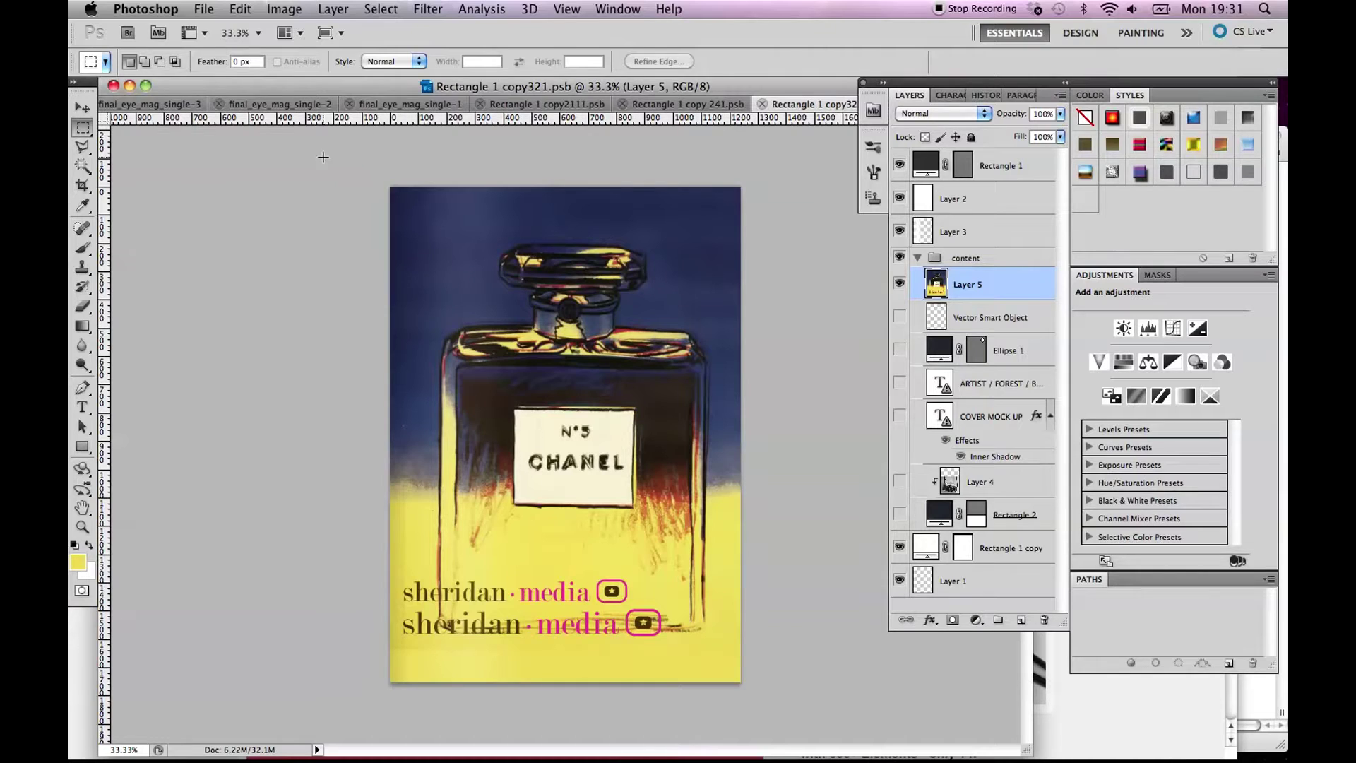
{"action": "left_click", "coordinate": [619, 9]}
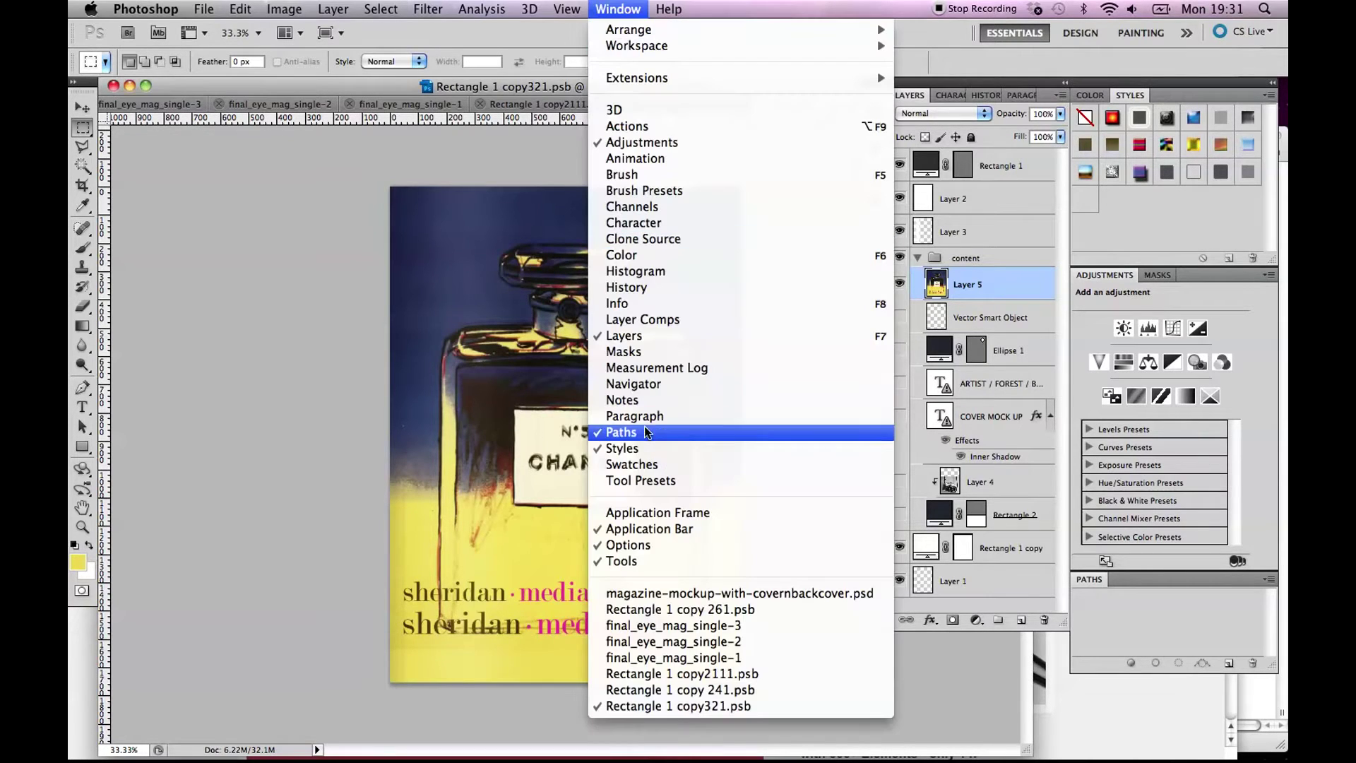
{"action": "left_click", "coordinate": [661, 593]}
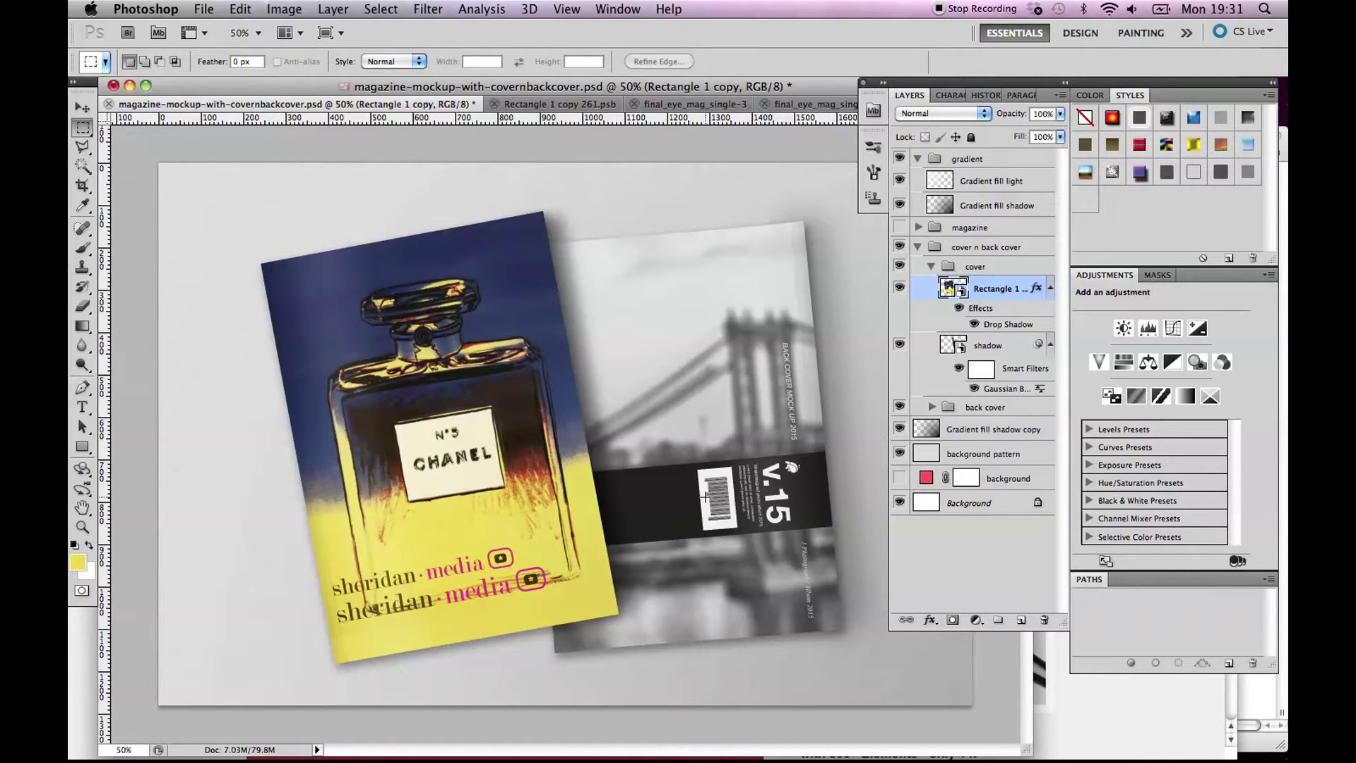
Collapse the cover group, expand the back cover group, and open its Rectangle 1 smart object.
{"action": "left_click", "coordinate": [931, 266]}
{"action": "left_click", "coordinate": [932, 285]}
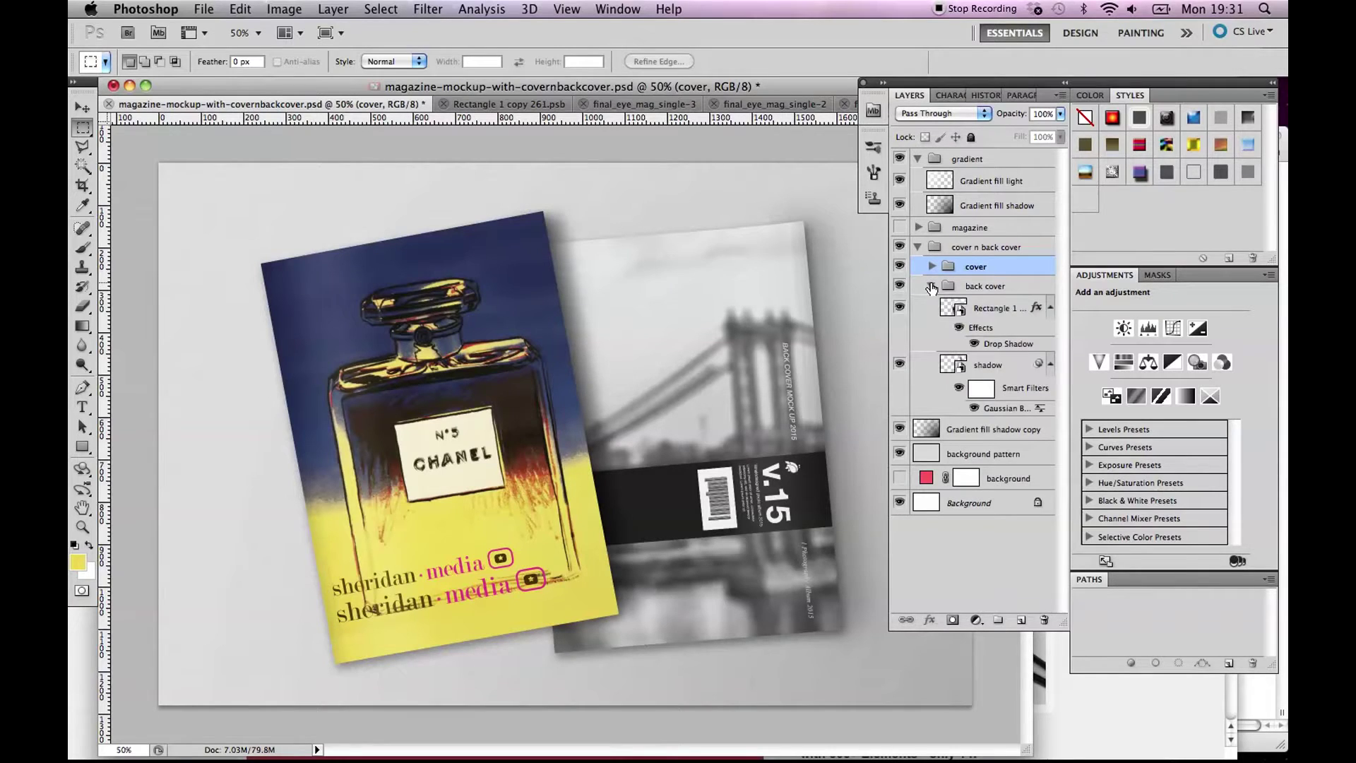
{"action": "double_click", "coordinate": [960, 310]}
{"action": "left_click", "coordinate": [806, 381]}
{"action": "left_click", "coordinate": [804, 379]}
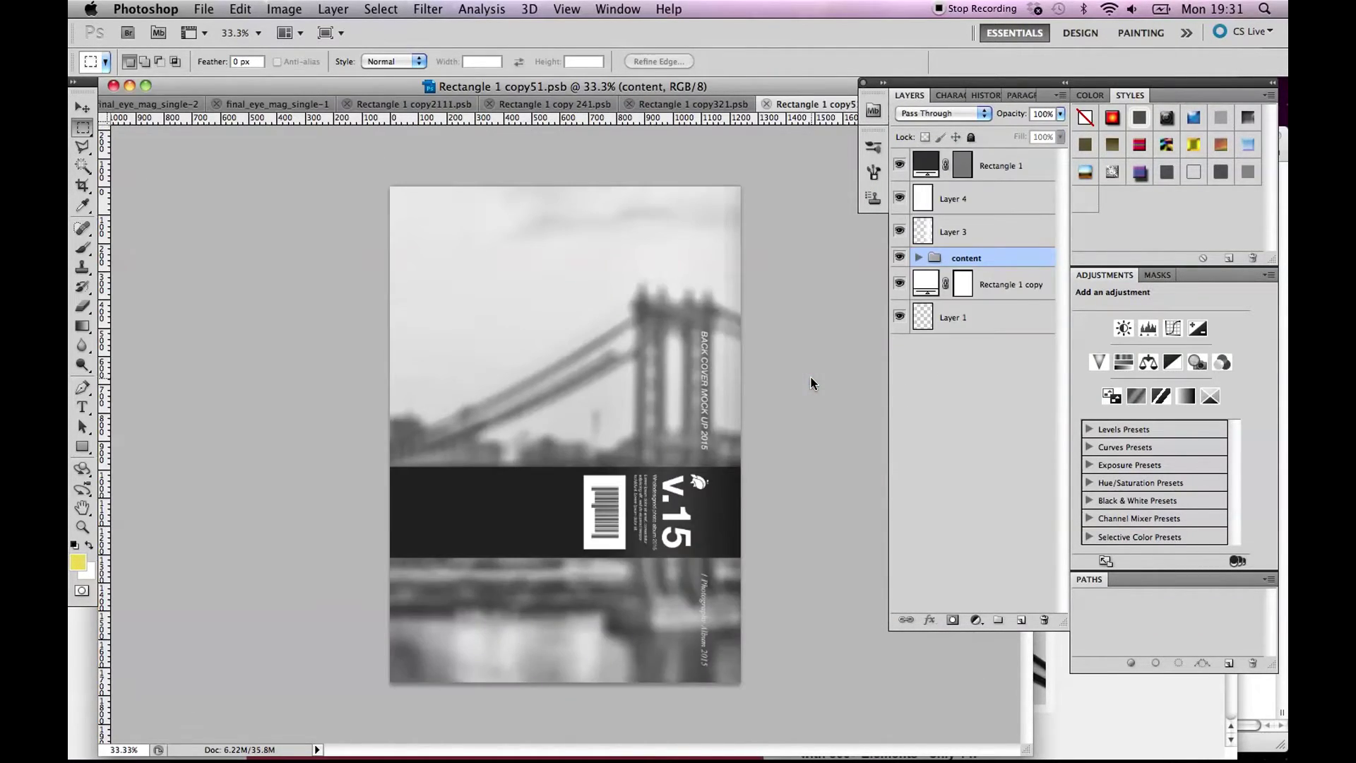
Expand the back cover's content group, identify the bridge photo layer by toggling layer visibility, and select Layer 5.
{"action": "left_click", "coordinate": [919, 257]}
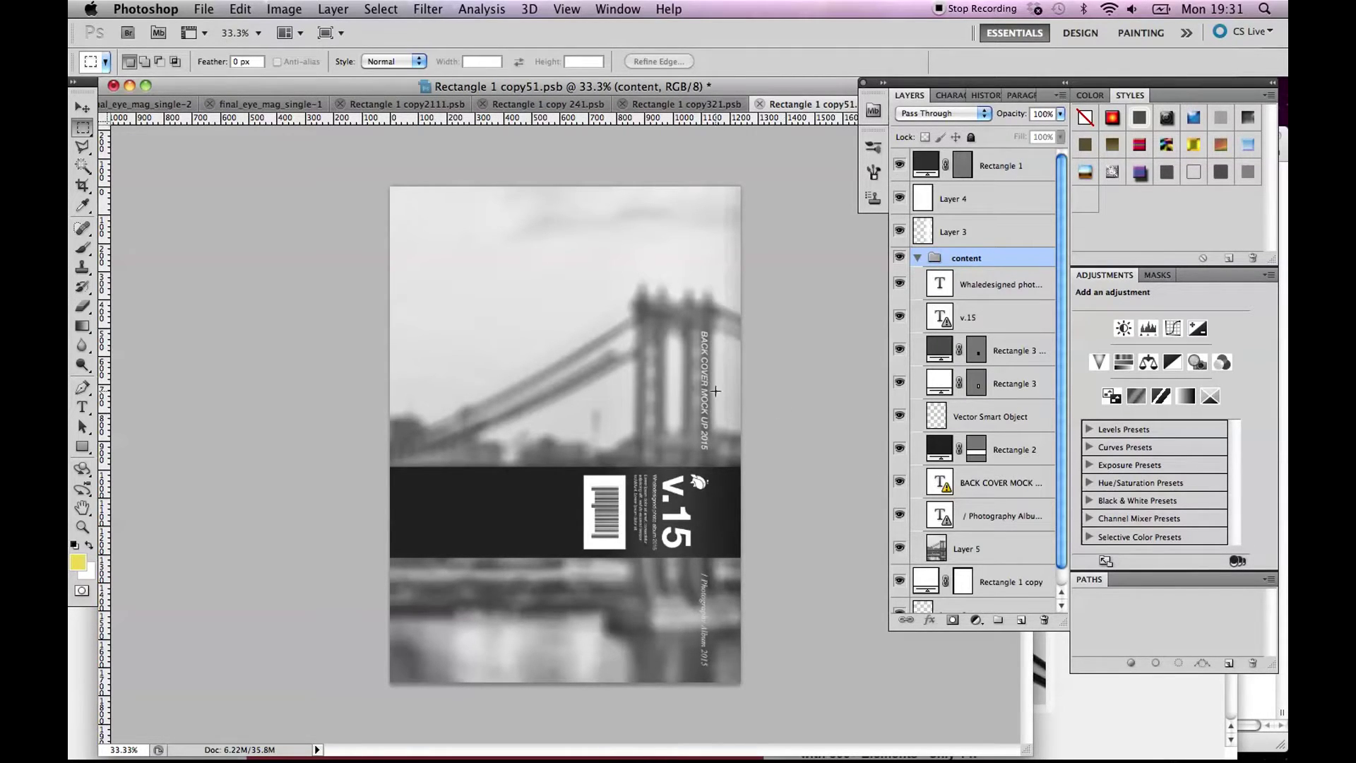
{"action": "key", "text": "v"}
{"action": "left_click", "coordinate": [543, 319]}
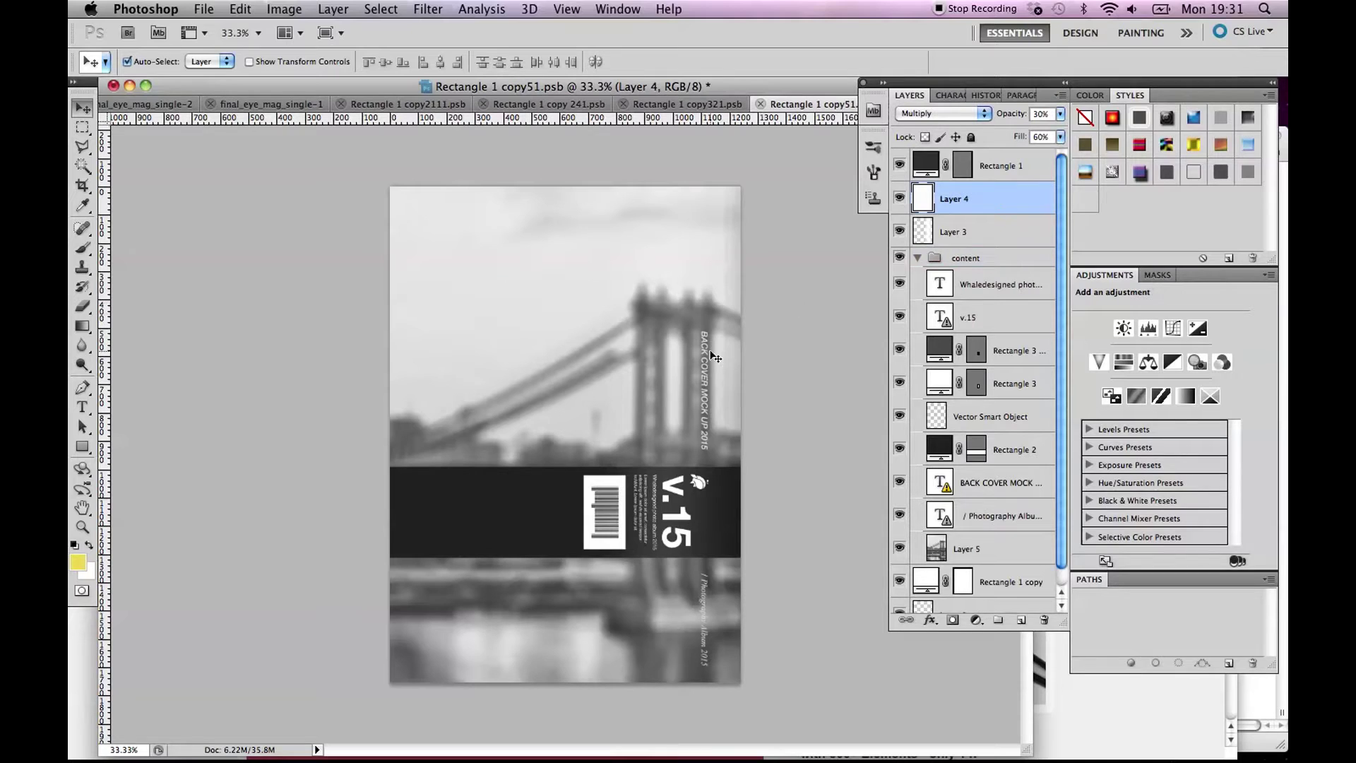
{"action": "left_click", "coordinate": [899, 349]}
{"action": "left_click", "coordinate": [899, 349]}
{"action": "left_click", "coordinate": [899, 549]}
{"action": "left_click", "coordinate": [899, 550]}
{"action": "left_click", "coordinate": [938, 550]}
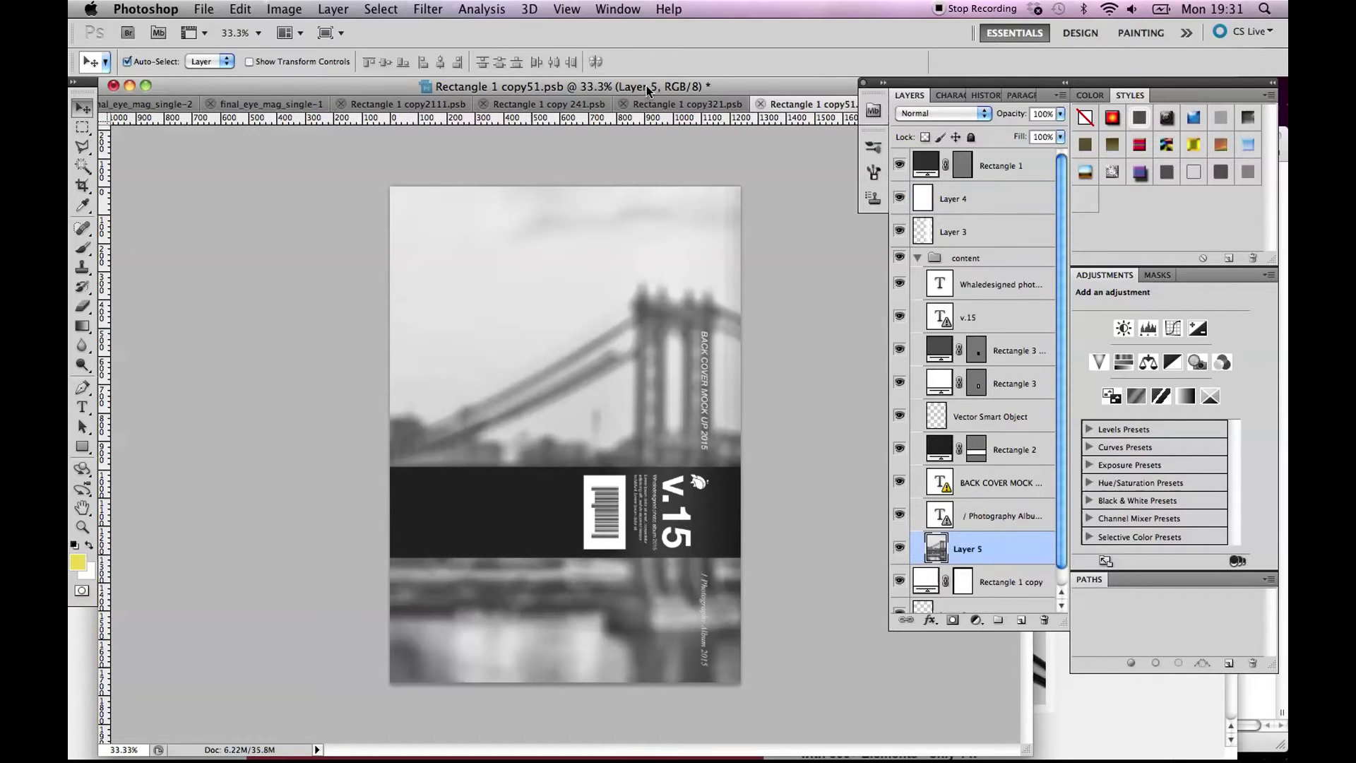
Open the week-5-coco-cover-pic.tif image from the Links folder.
{"action": "left_click", "coordinate": [625, 9]}
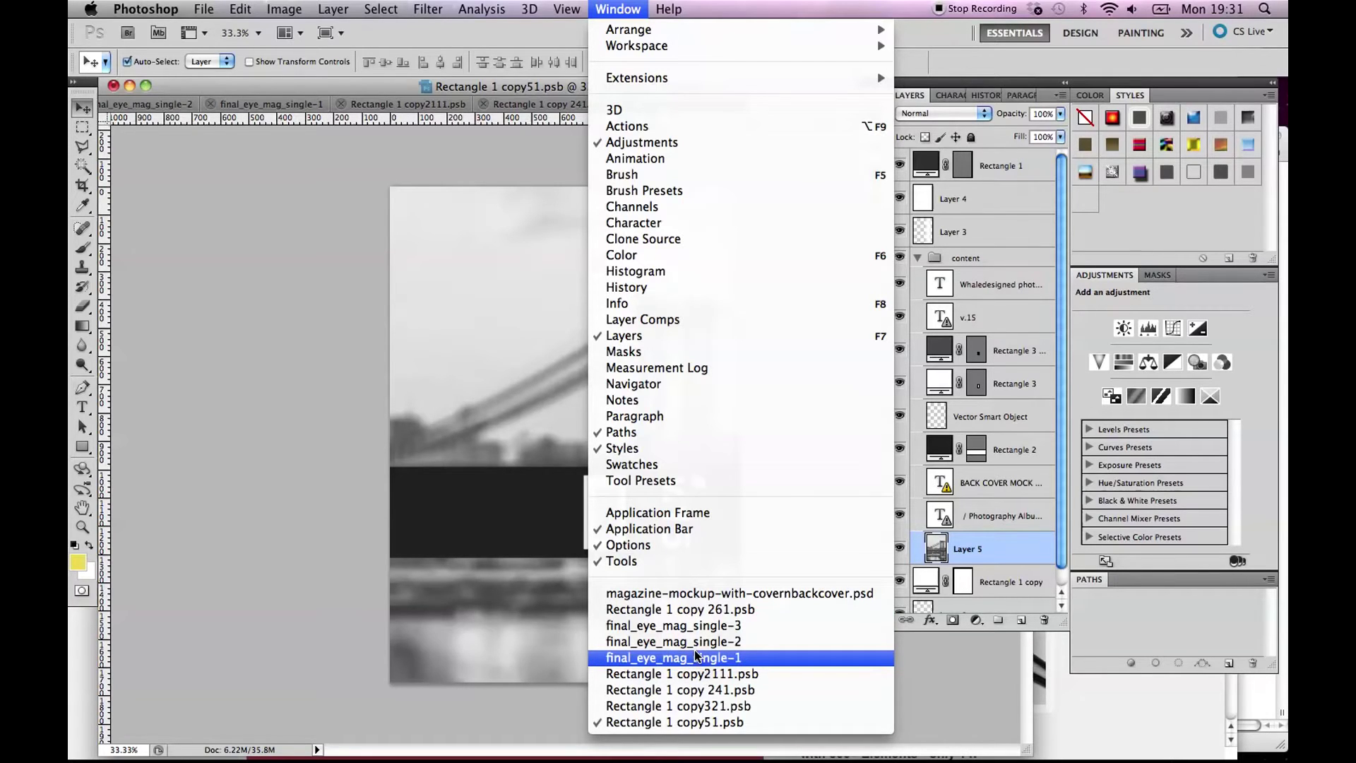
{"action": "left_click", "coordinate": [361, 575]}
{"action": "key", "text": "super+o"}
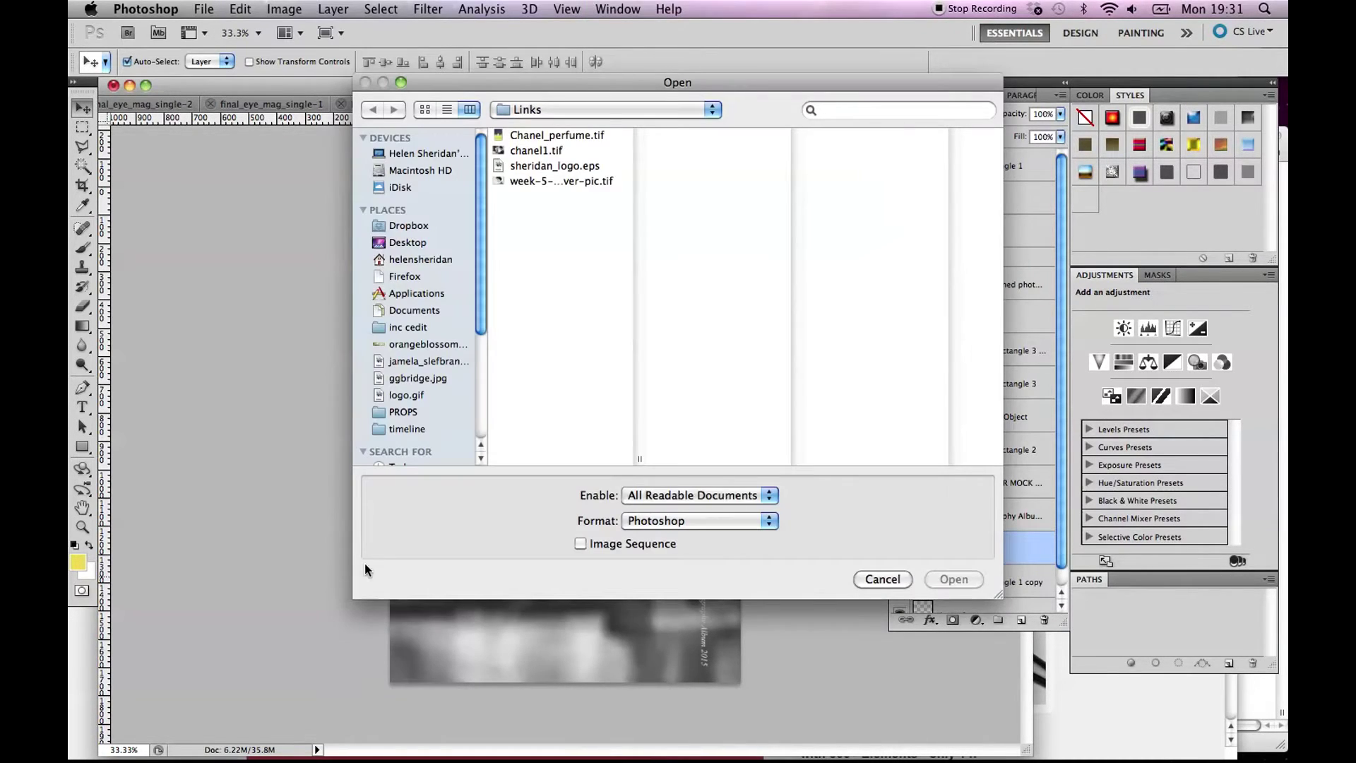
{"action": "left_click", "coordinate": [532, 178]}
{"action": "left_click", "coordinate": [945, 580]}
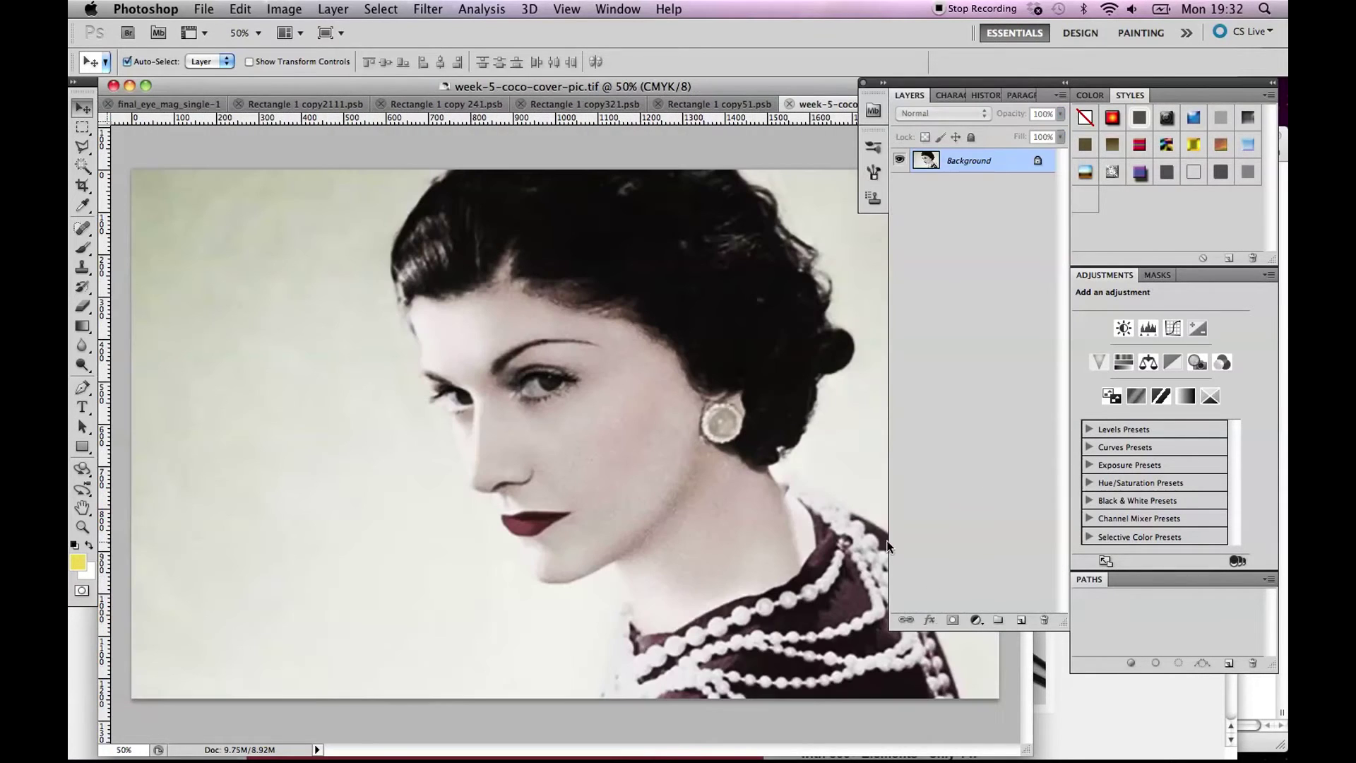
Copy the entire portrait, close its file, and paste it above Layer 5 in Rectangle 1 copy51.psb.
{"action": "key", "text": "super+a"}
{"action": "key", "text": "super+c"}
{"action": "key", "text": "super+w"}
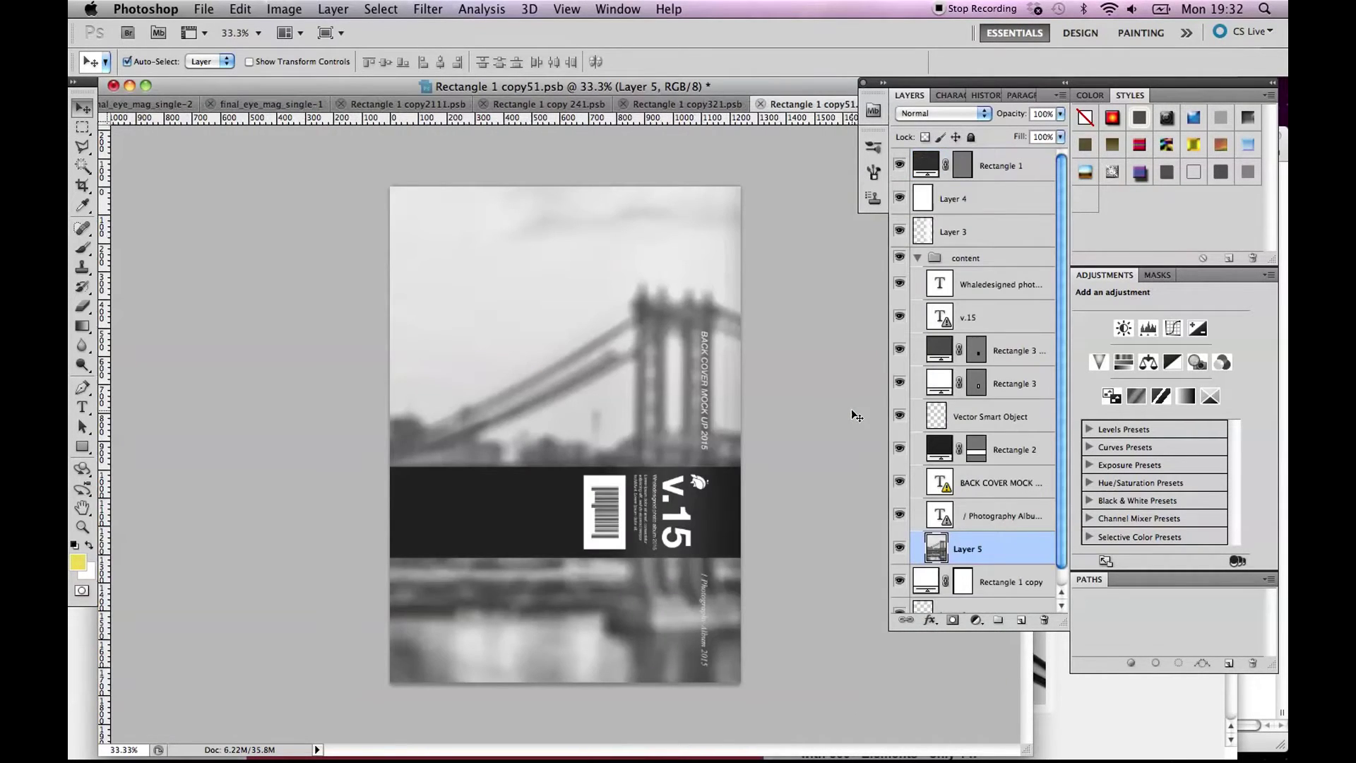
{"action": "key", "text": "super+v"}
Select the pasted portrait on Layer 6, nudge it slightly left, and move it up to the page's top edge.
{"action": "left_click", "coordinate": [545, 382]}
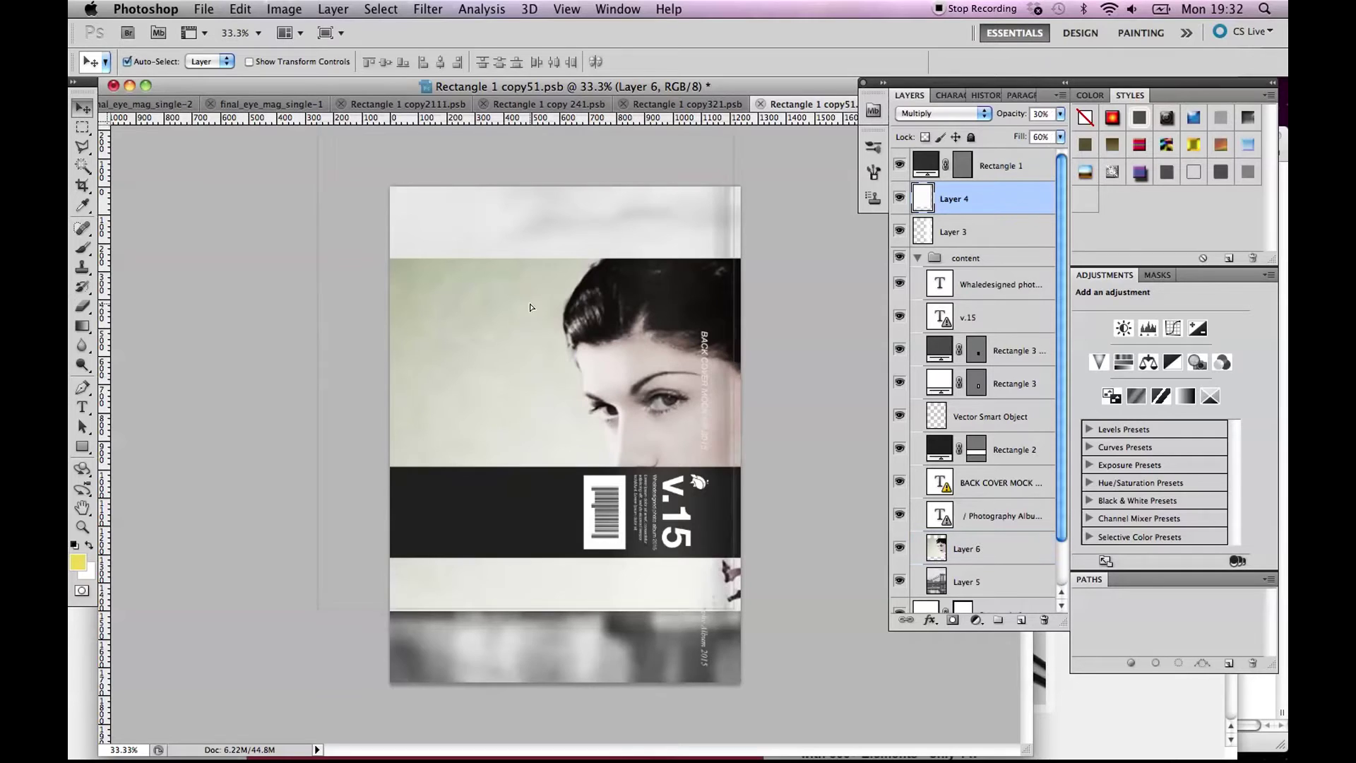
{"action": "left_click", "coordinate": [971, 556]}
{"action": "key", "text": "shift+Left"}
{"action": "key", "text": "shift+Left"}
{"action": "key", "text": "shift+Left"}
{"action": "key", "text": "shift+Left"}
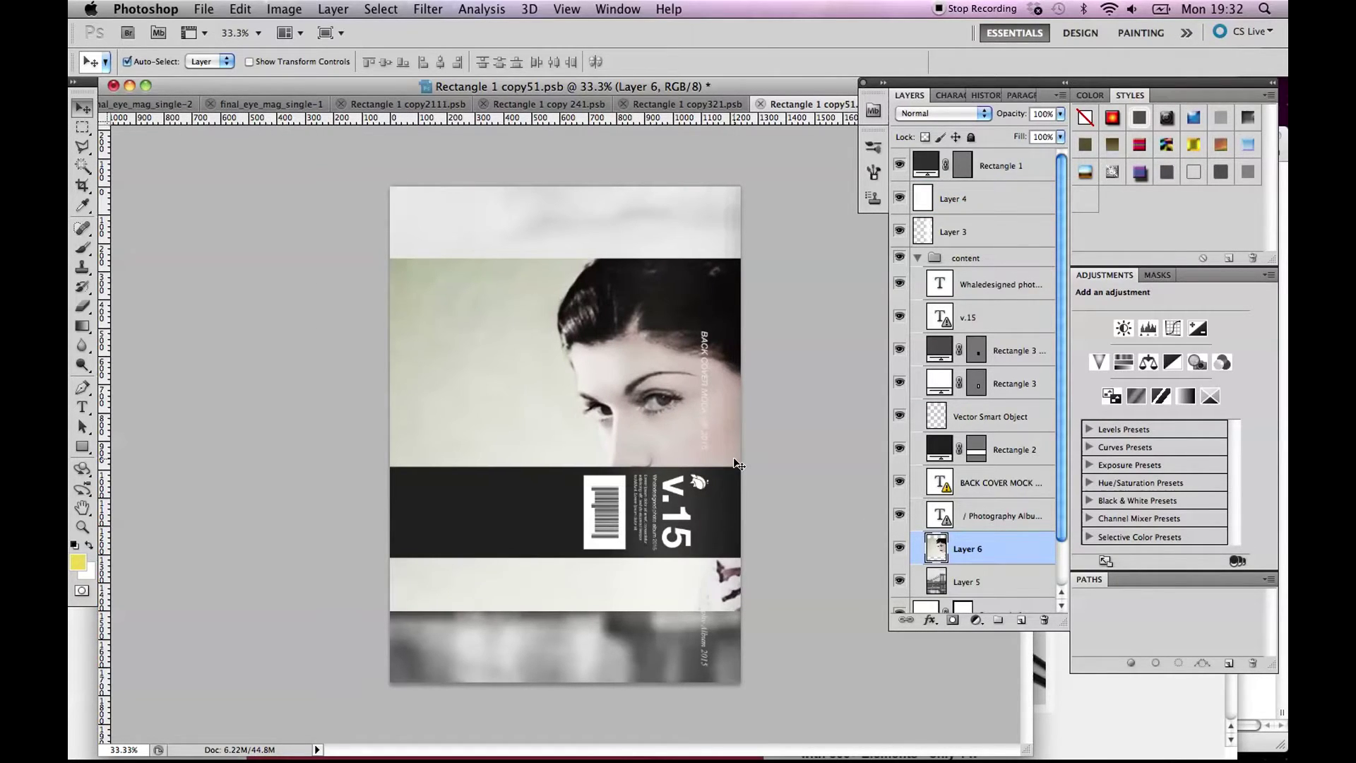
{"action": "key", "text": "shift+Up"}
{"action": "key", "text": "shift+Up"}
{"action": "key", "text": "shift+Up"}
{"action": "key", "text": "shift+Up"}
{"action": "key", "text": "shift+Up"}
{"action": "key", "text": "shift+Up"}
{"action": "key", "text": "shift+Up"}
{"action": "key", "text": "shift+Up"}
{"action": "key", "text": "shift+Up"}
{"action": "key", "text": "shift+Up"}
{"action": "key", "text": "shift+Up"}
{"action": "key", "text": "shift+Up"}
{"action": "key", "text": "shift+Up"}
{"action": "key", "text": "shift+Up"}
{"action": "key", "text": "shift+Up"}
{"action": "key", "text": "shift+Up"}
{"action": "key", "text": "shift+Up"}
{"action": "key", "text": "shift+Up"}
{"action": "key", "text": "shift+Up"}
{"action": "key", "text": "shift+Up"}
{"action": "key", "text": "shift+Up"}
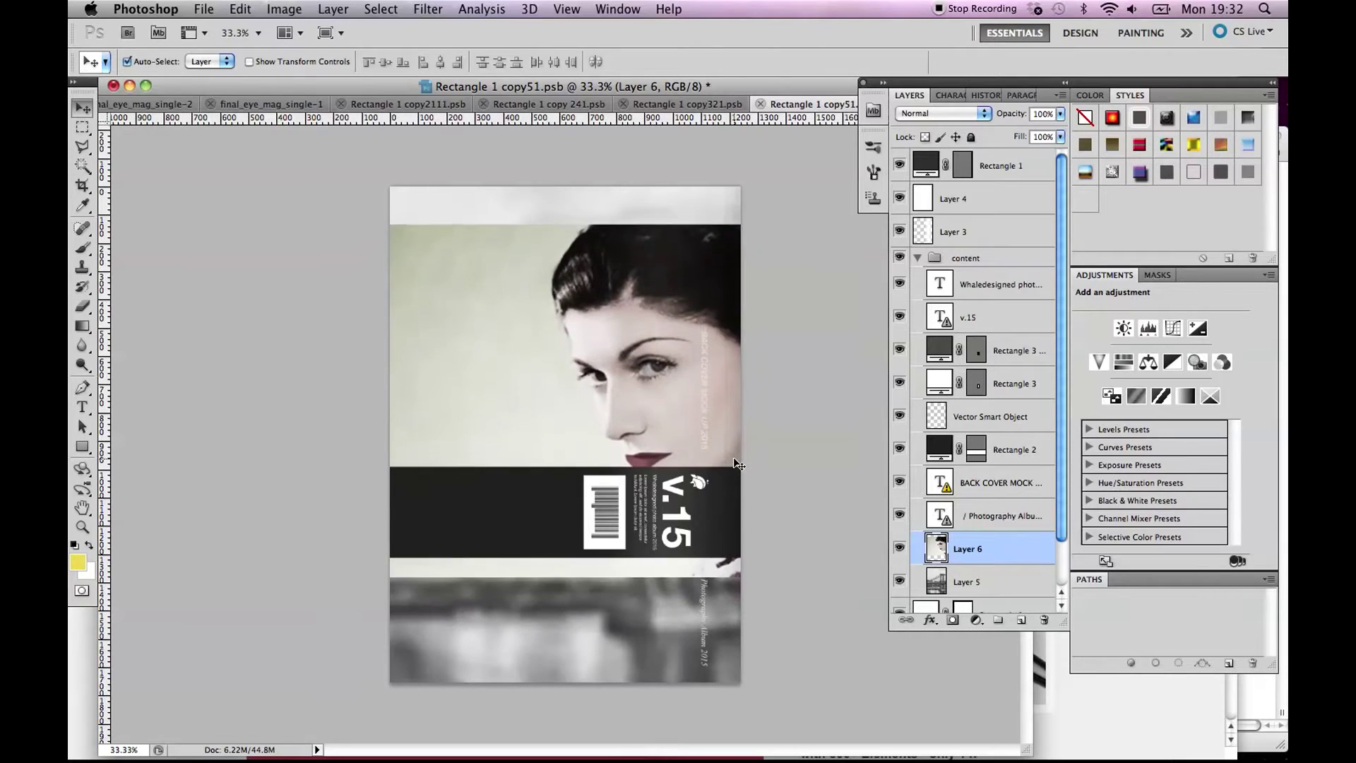
{"action": "key", "text": "shift+Up"}
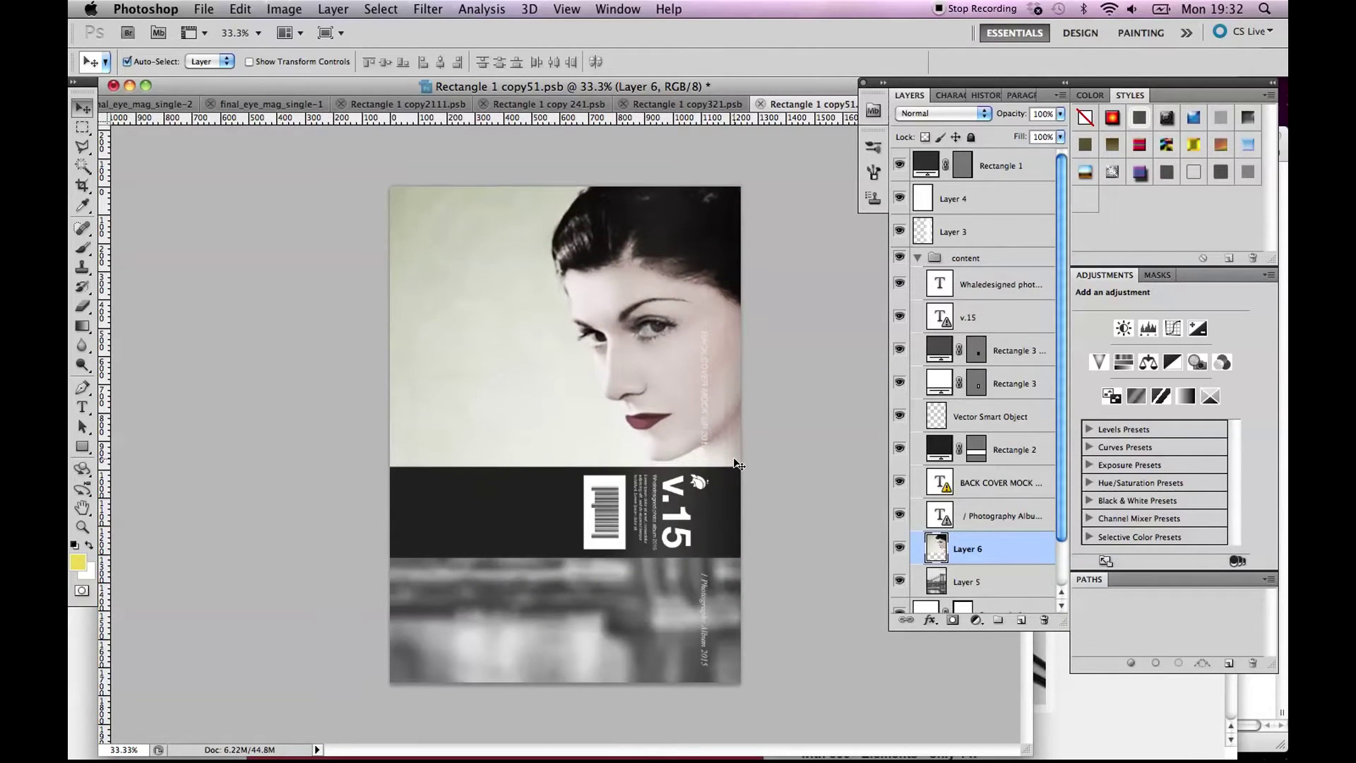
Shift the portrait left until the face and earring fit on the back cover, deselect the layer, and save Rectangle 1 copy51.psb.
{"action": "key", "text": "shift+Left"}
{"action": "key", "text": "shift+Left"}
{"action": "key", "text": "shift+Left"}
{"action": "key", "text": "shift+Left"}
{"action": "key", "text": "shift+Left"}
{"action": "key", "text": "shift+Left"}
{"action": "key", "text": "shift+Left"}
{"action": "key", "text": "shift+Left"}
{"action": "key", "text": "shift+Left"}
{"action": "key", "text": "shift+Left"}
{"action": "key", "text": "shift+Left"}
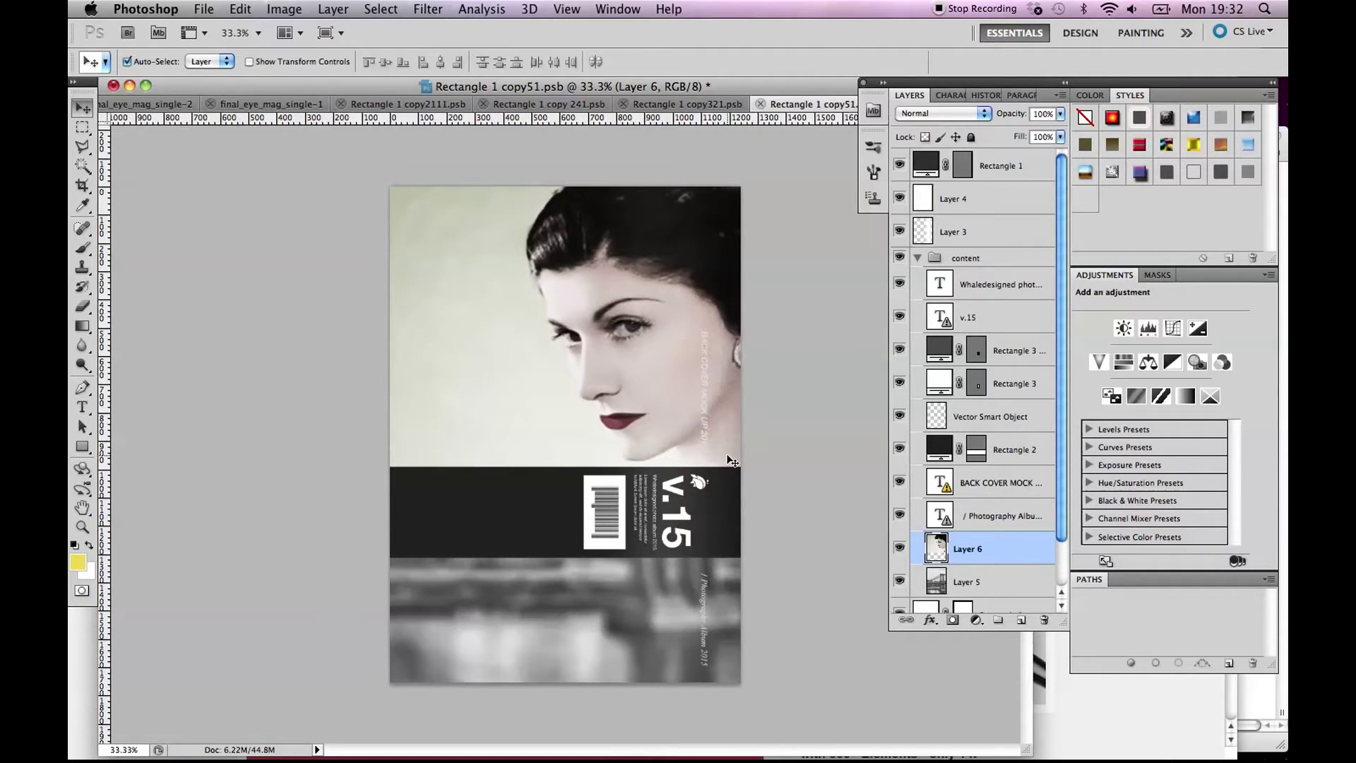
{"action": "key", "text": "shift+Left"}
{"action": "key", "text": "shift+Left"}
{"action": "key", "text": "shift+Left"}
{"action": "key", "text": "shift+Left"}
{"action": "key", "text": "shift+Left"}
{"action": "key", "text": "shift+Left"}
{"action": "key", "text": "shift+Left"}
{"action": "key", "text": "shift+Left"}
{"action": "key", "text": "shift+Left"}
{"action": "key", "text": "shift+Left"}
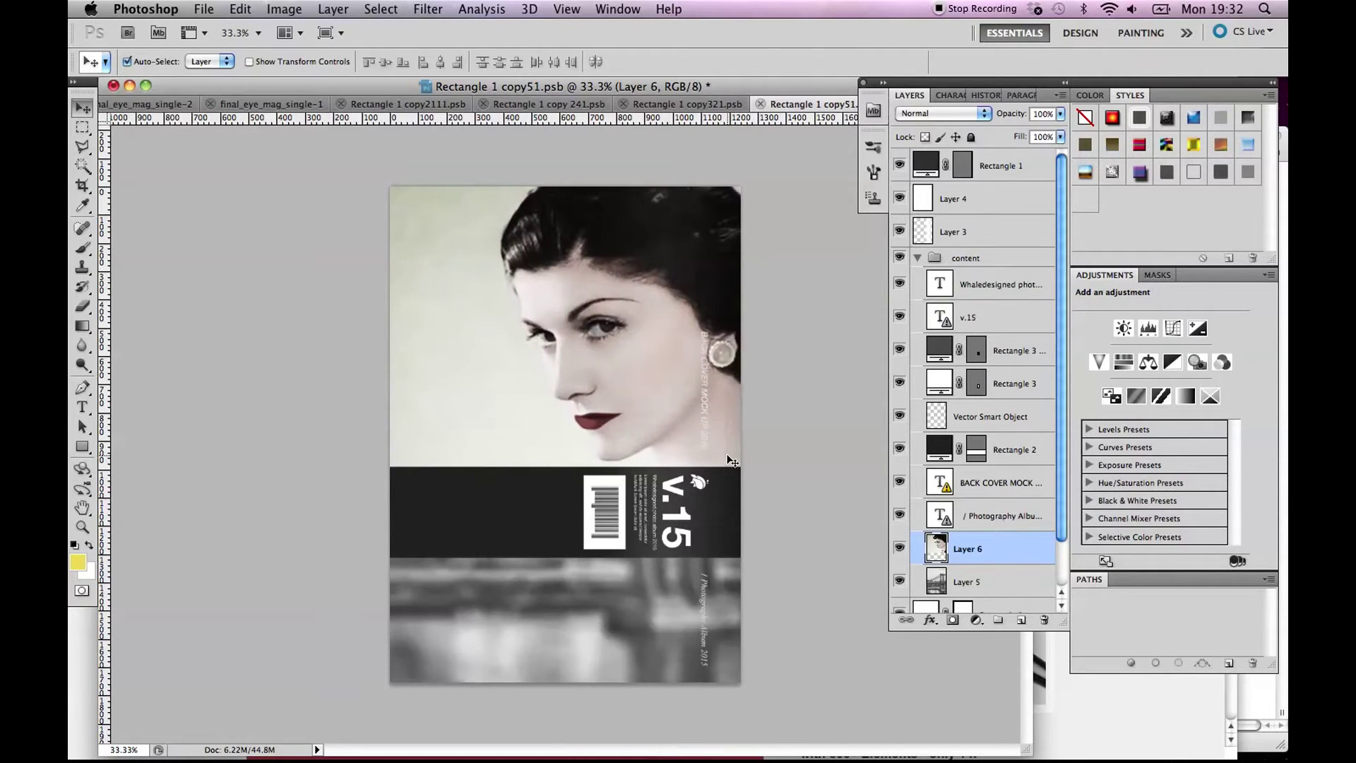
{"action": "key", "text": "shift+Right"}
{"action": "key", "text": "shift+Right"}
{"action": "key", "text": "shift+Right"}
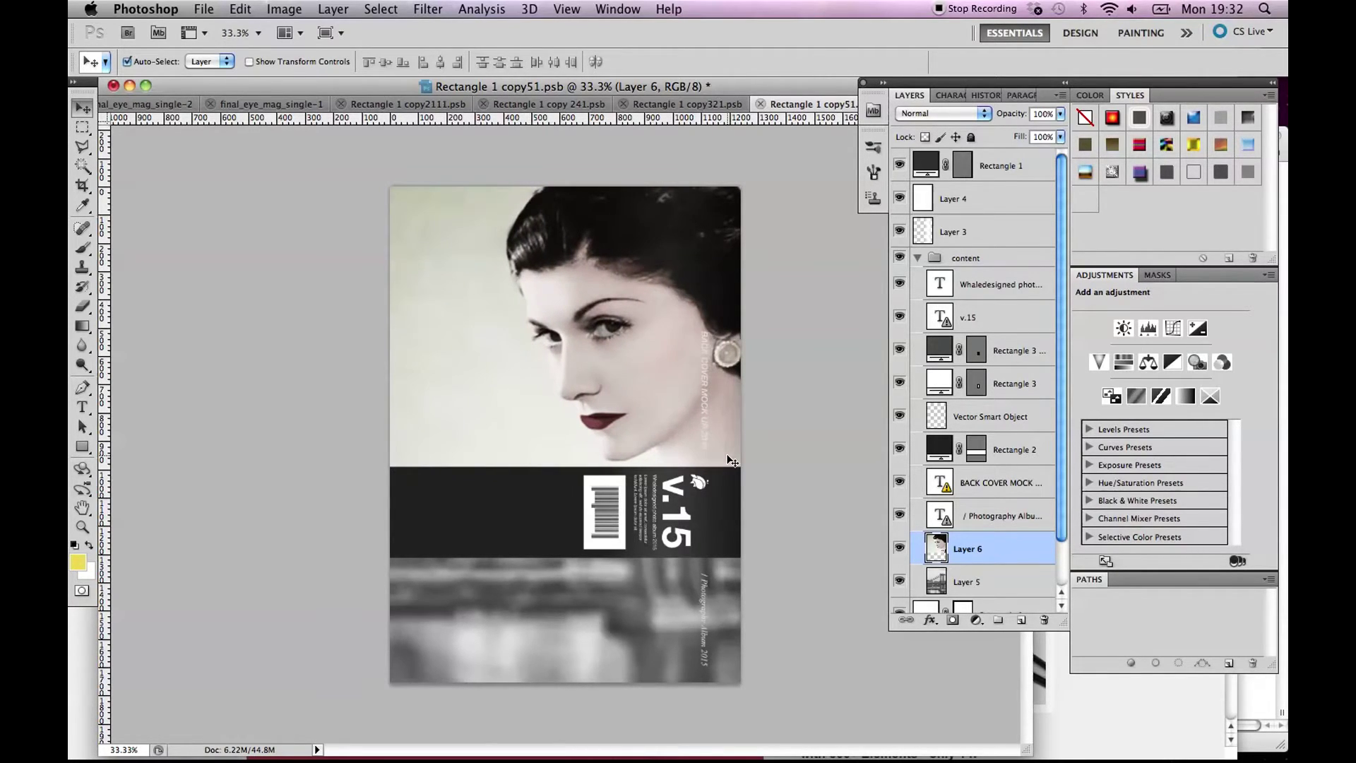
{"action": "left_click", "coordinate": [770, 423]}
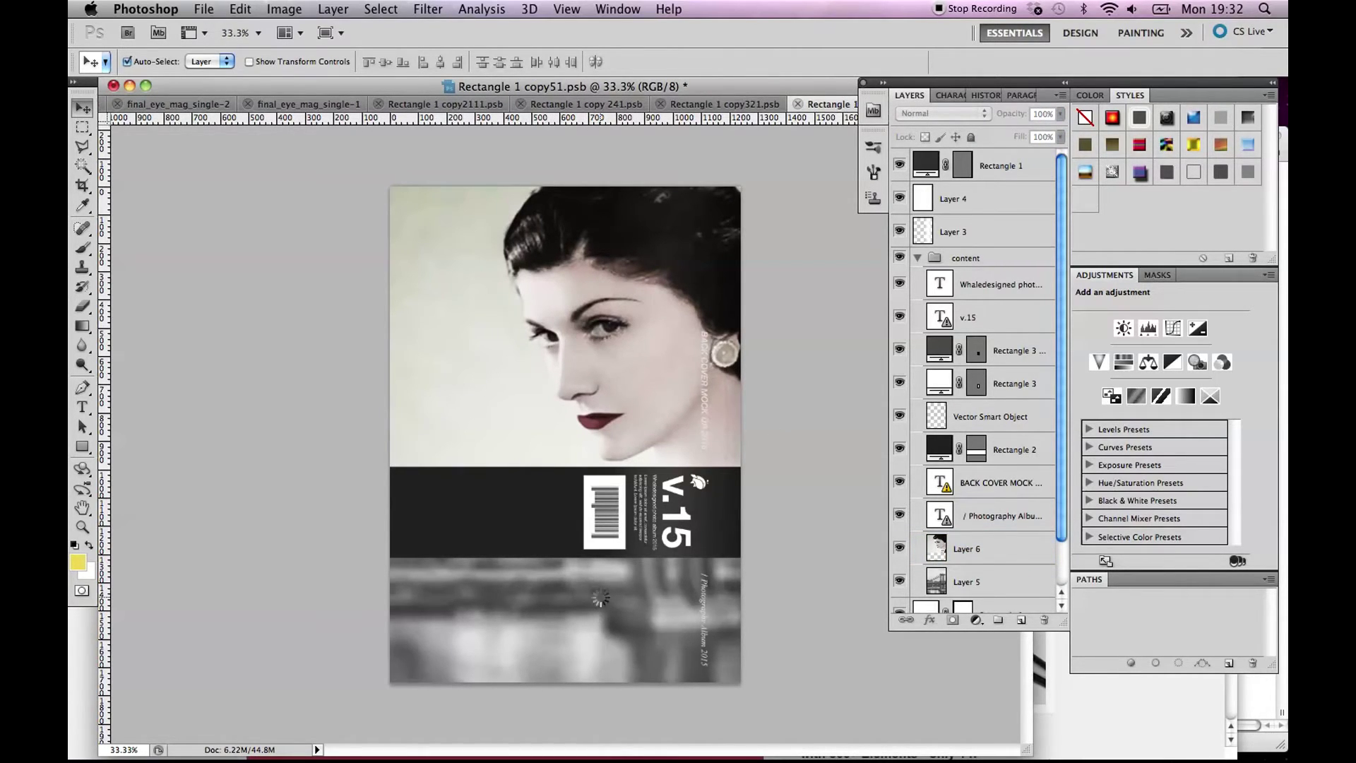
{"action": "key", "text": "super+s"}
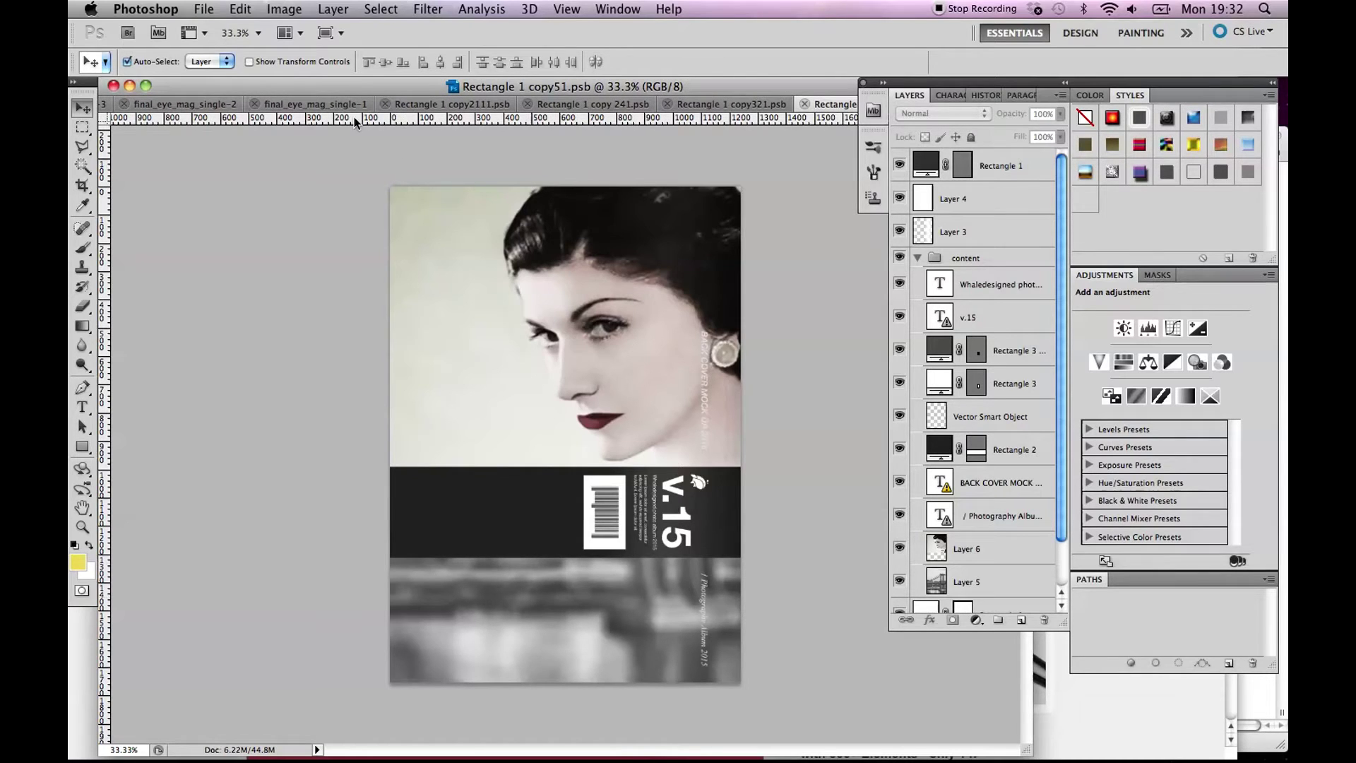
Bring magazine-mockup-with-covernbackcover.psd to the front to check the updated back cover in the mockup.
{"action": "left_click", "coordinate": [620, 10]}
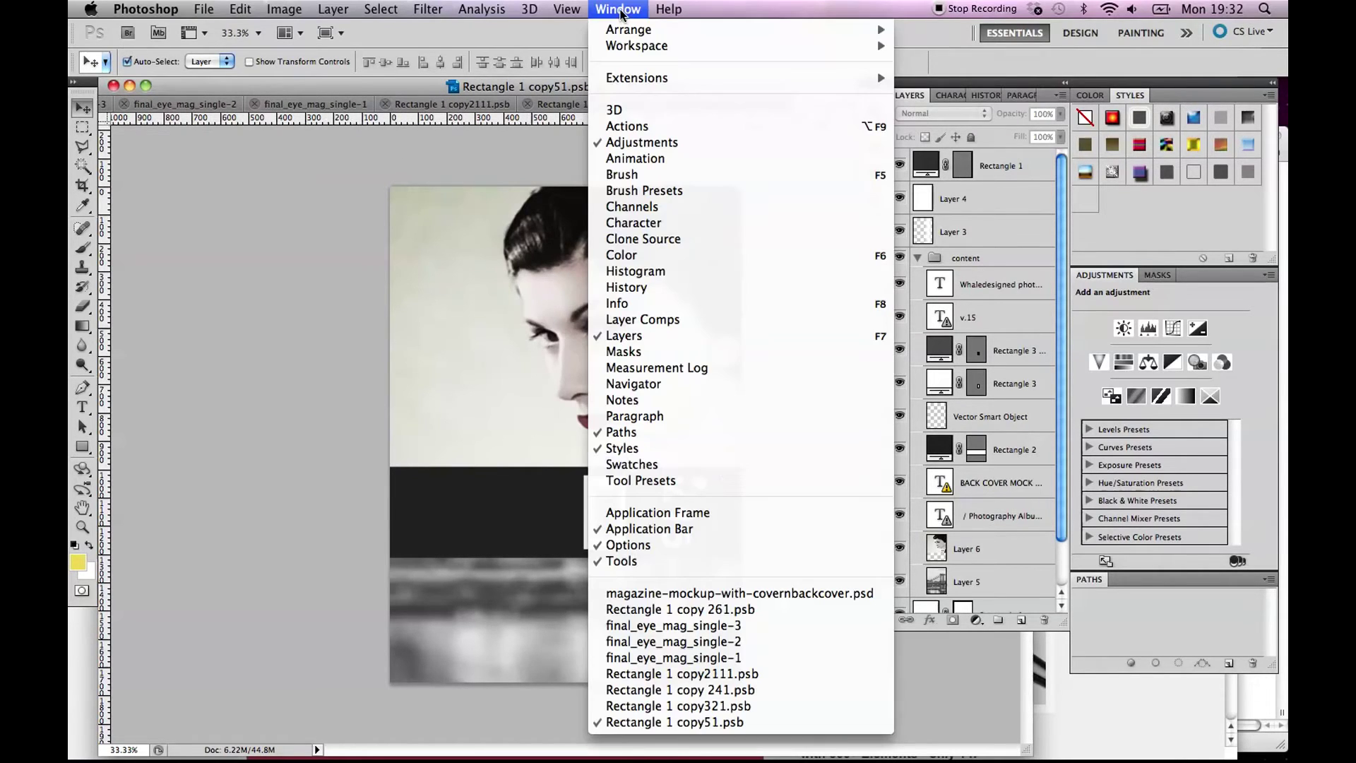
{"action": "left_click", "coordinate": [714, 584]}
{"action": "left_click", "coordinate": [609, 9]}
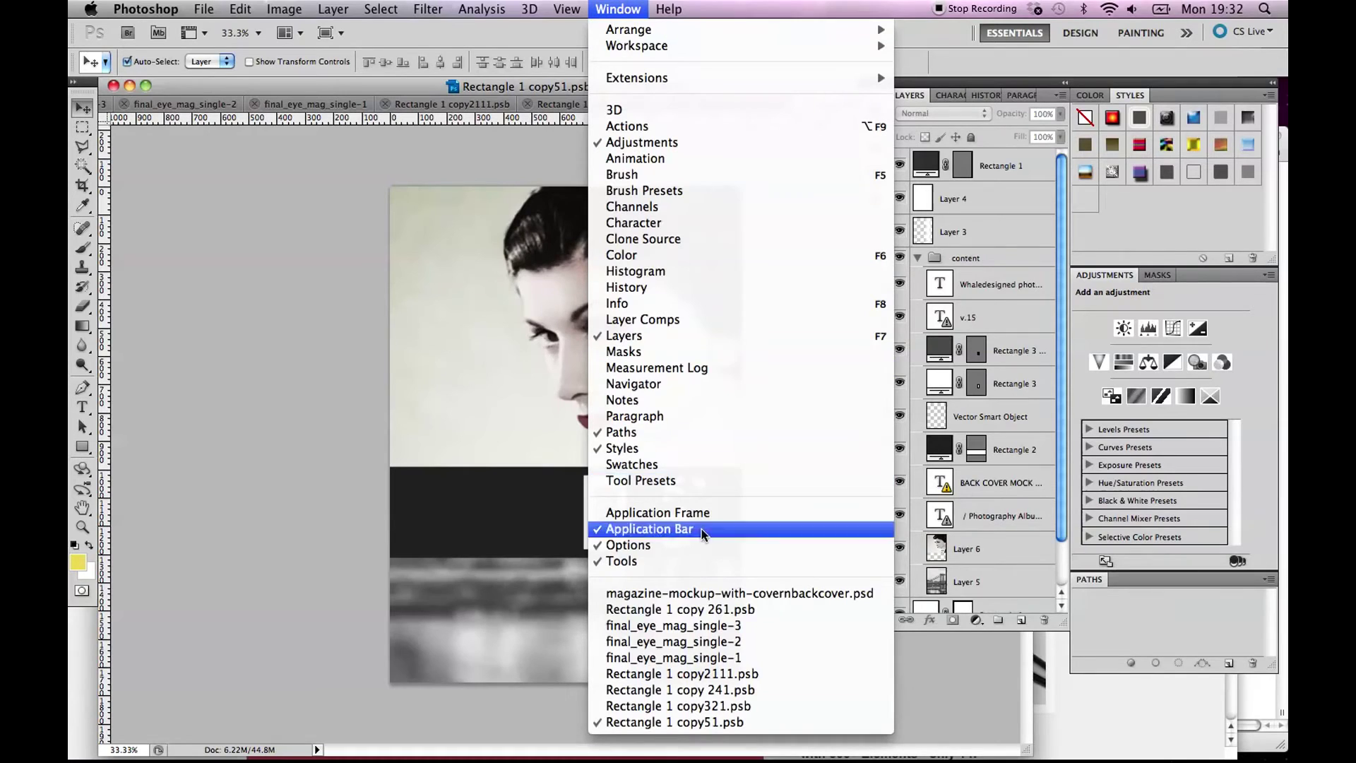
{"action": "left_click", "coordinate": [718, 594]}
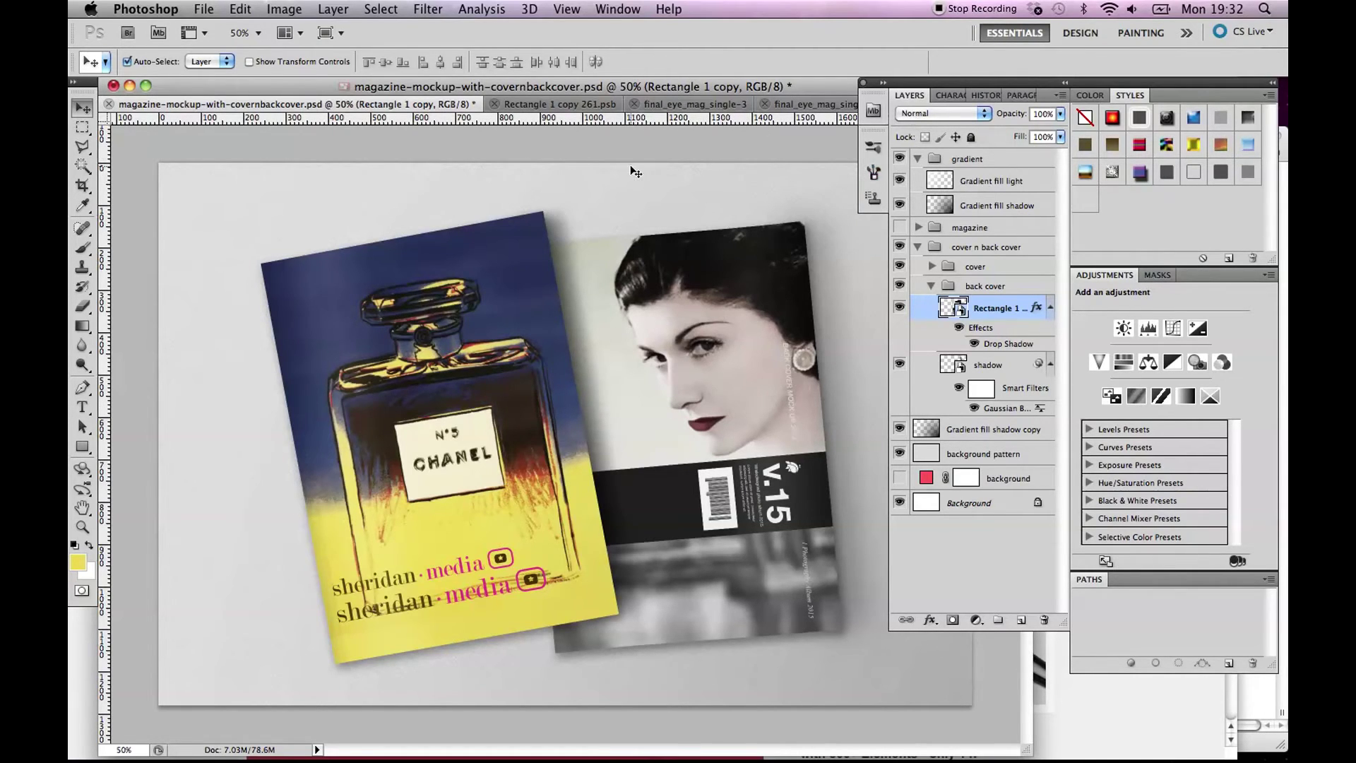
View the finished front and back covers without the interface panels, hide the rulers, and restore the panels.
{"action": "key", "text": "Tab"}
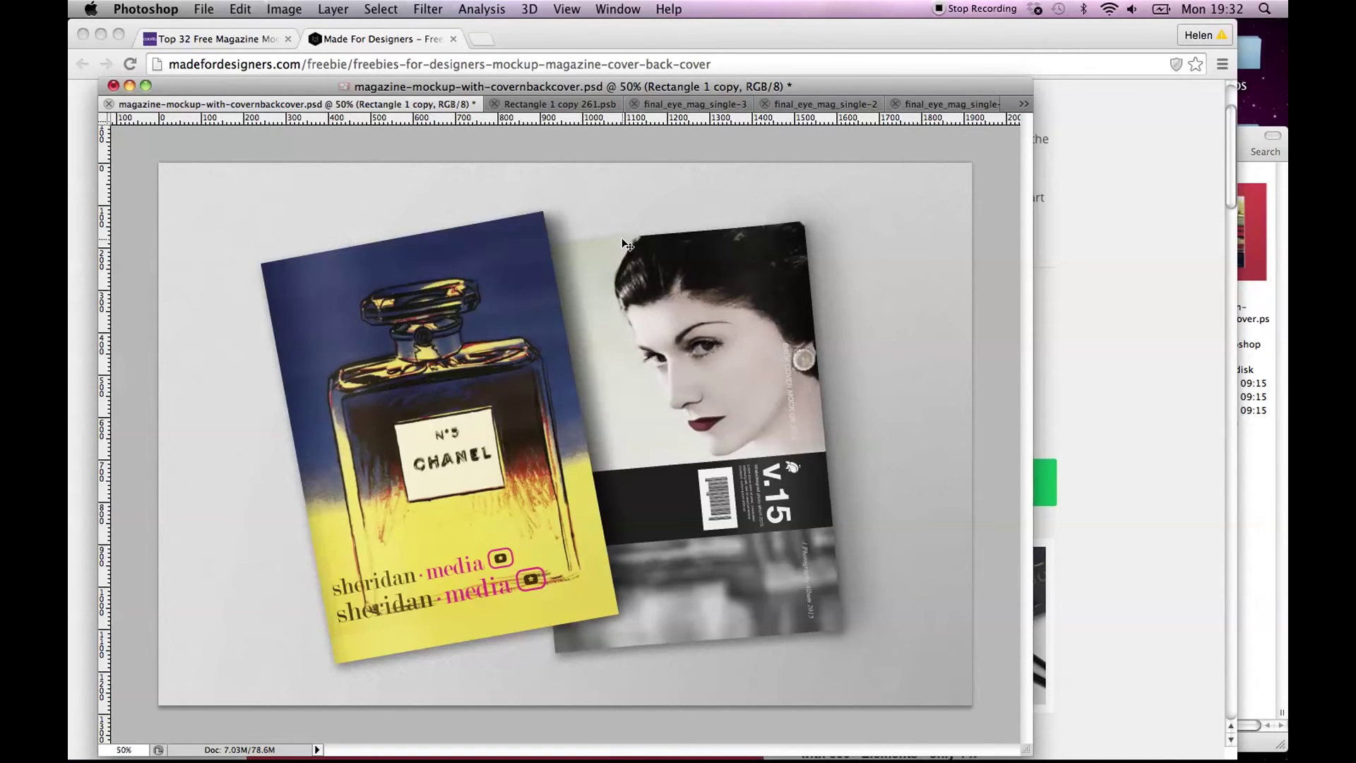
{"action": "key", "text": "super+r"}
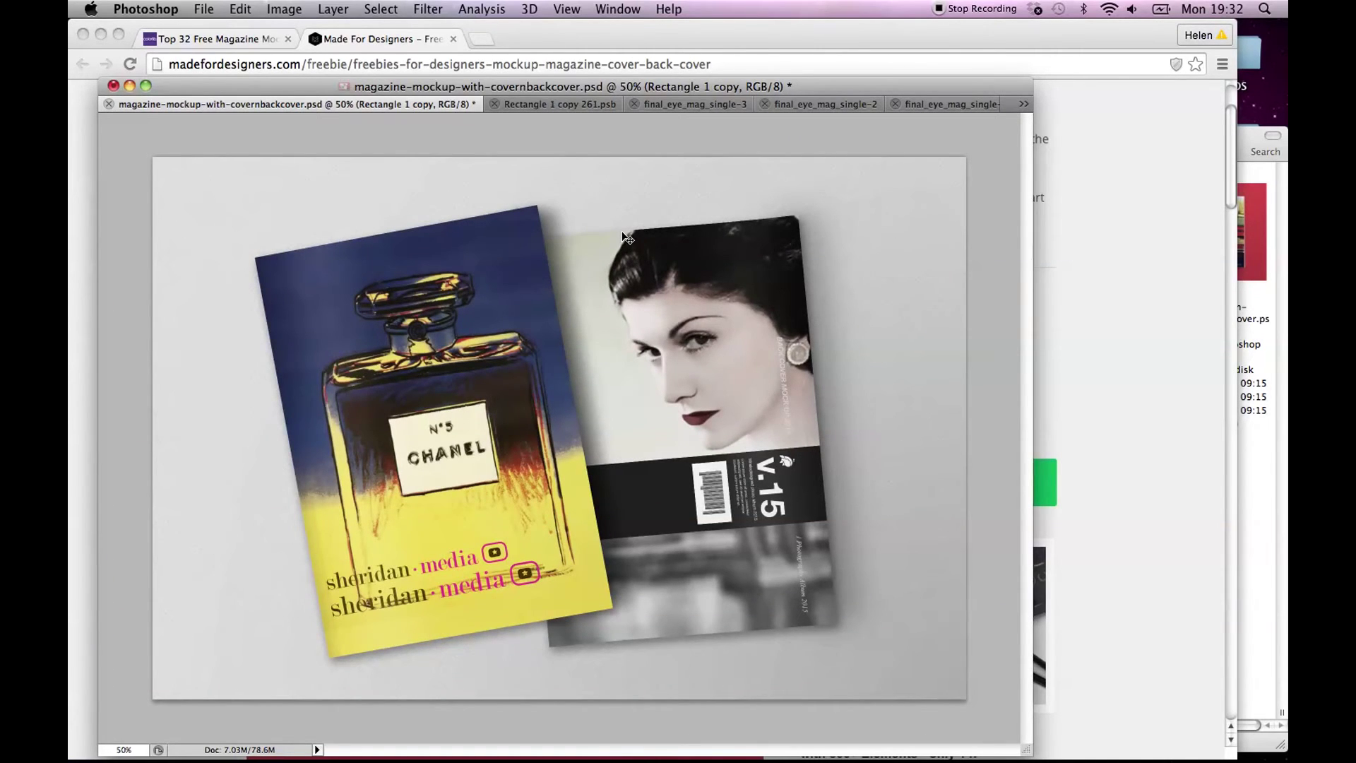
{"action": "key", "text": "Tab"}
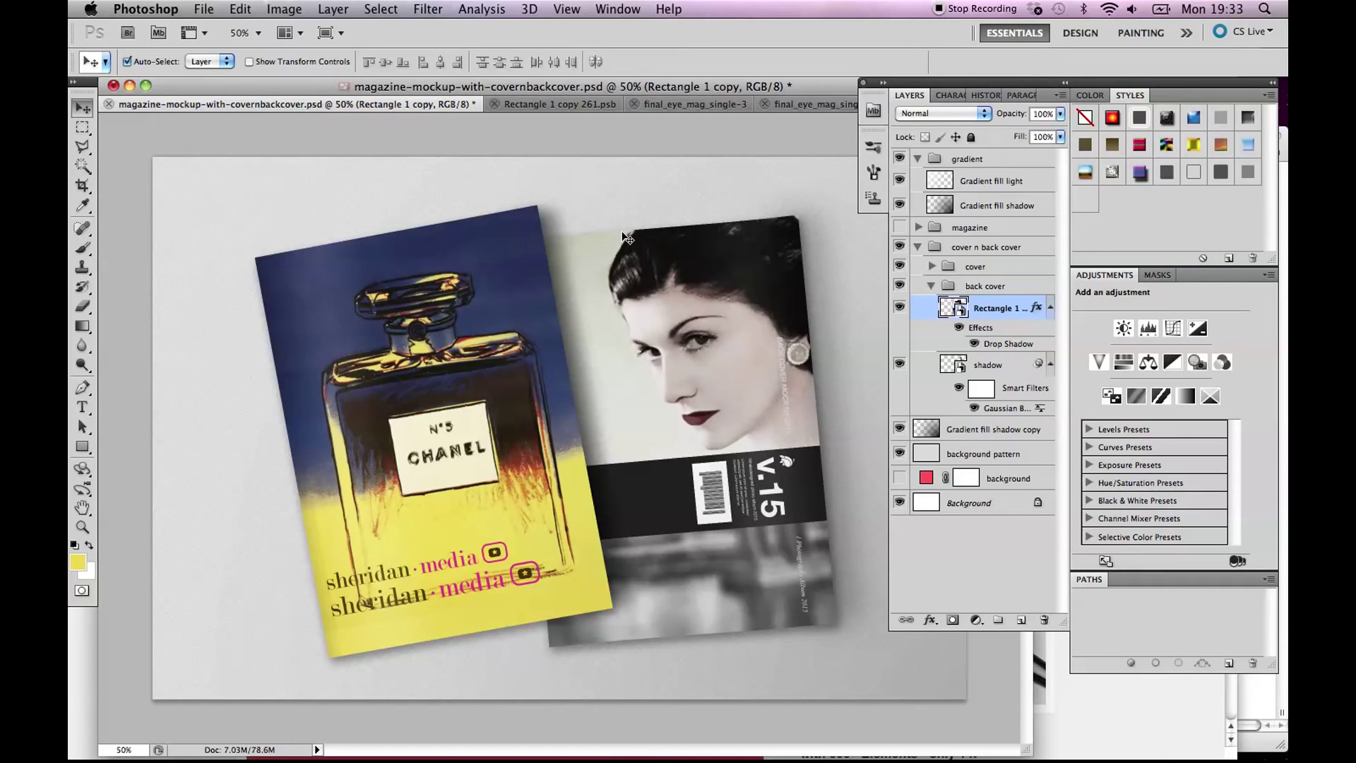
{"action": "mouse_move", "coordinate": [1035, 752]}
{"action": "mouse_move", "coordinate": [1075, 742]}
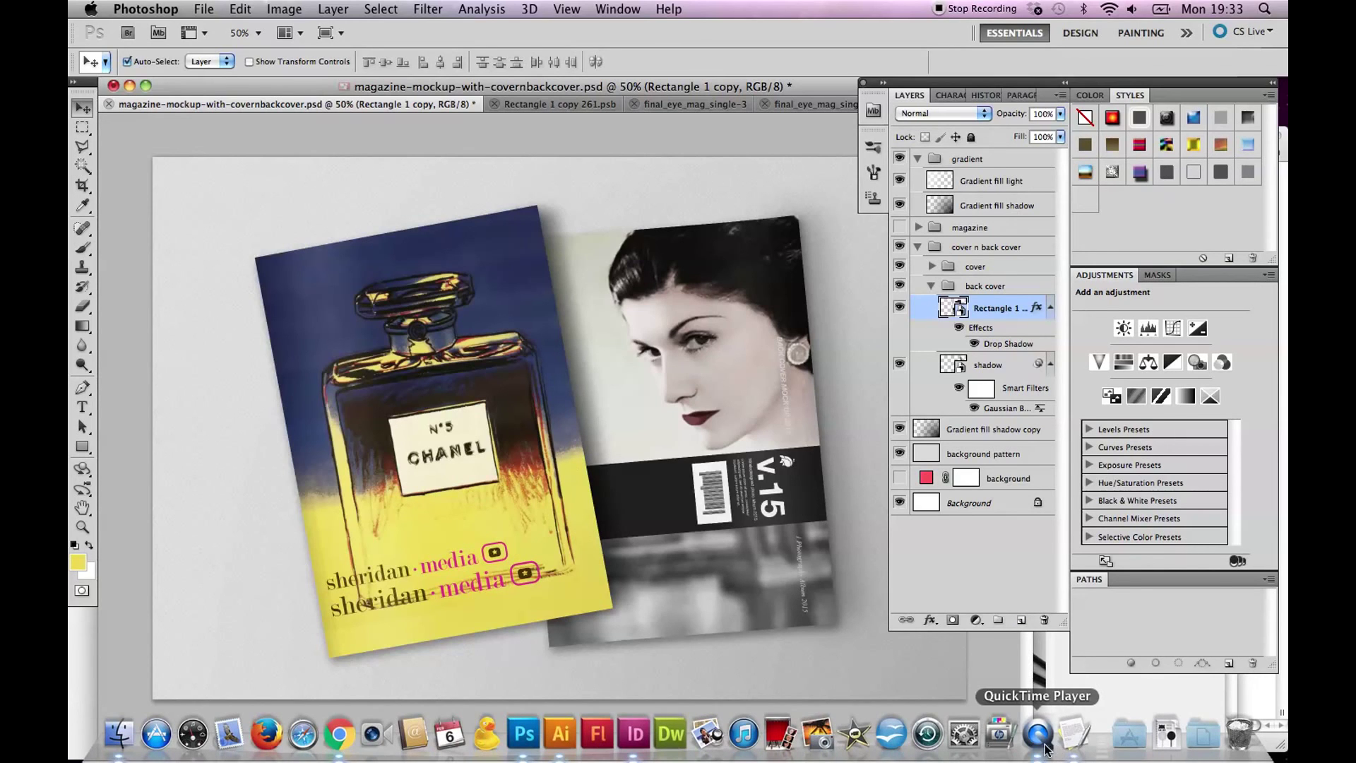
{"action": "left_click", "coordinate": [1038, 739]}
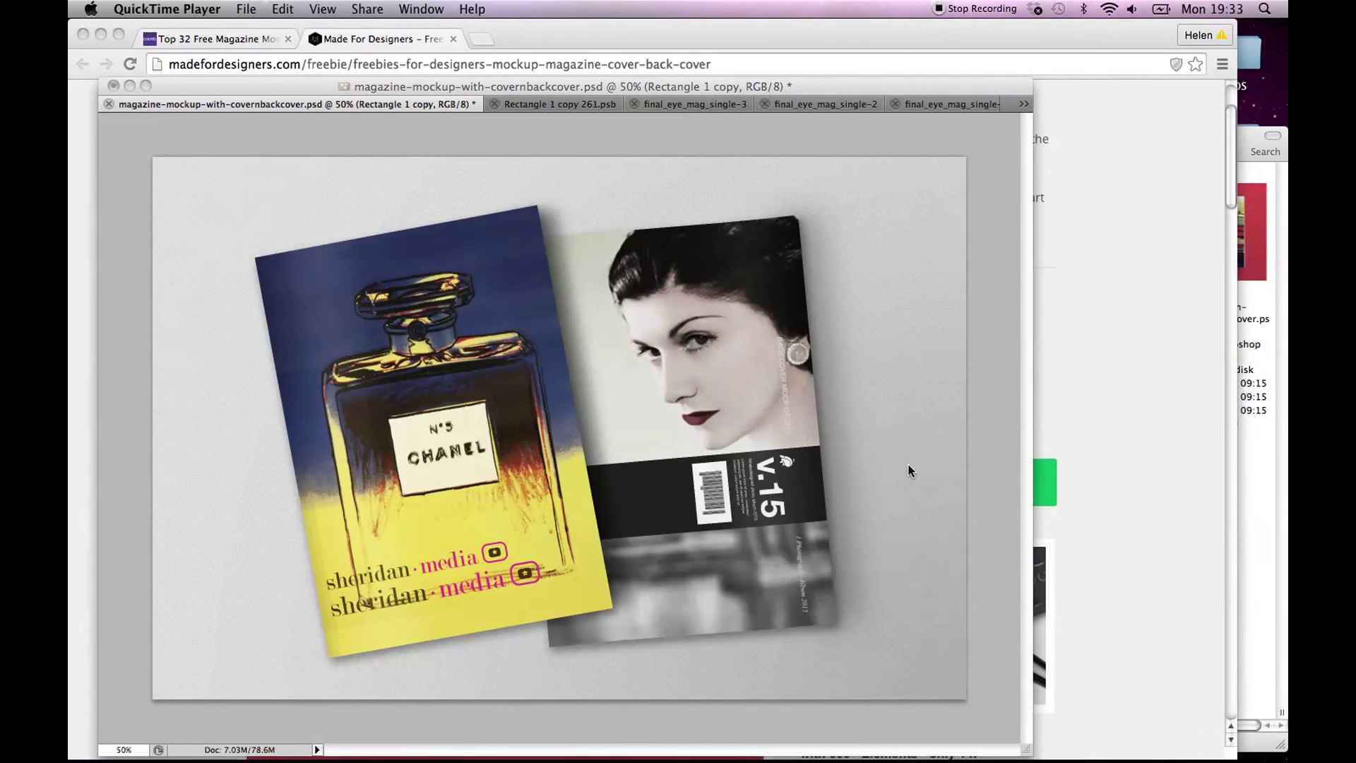